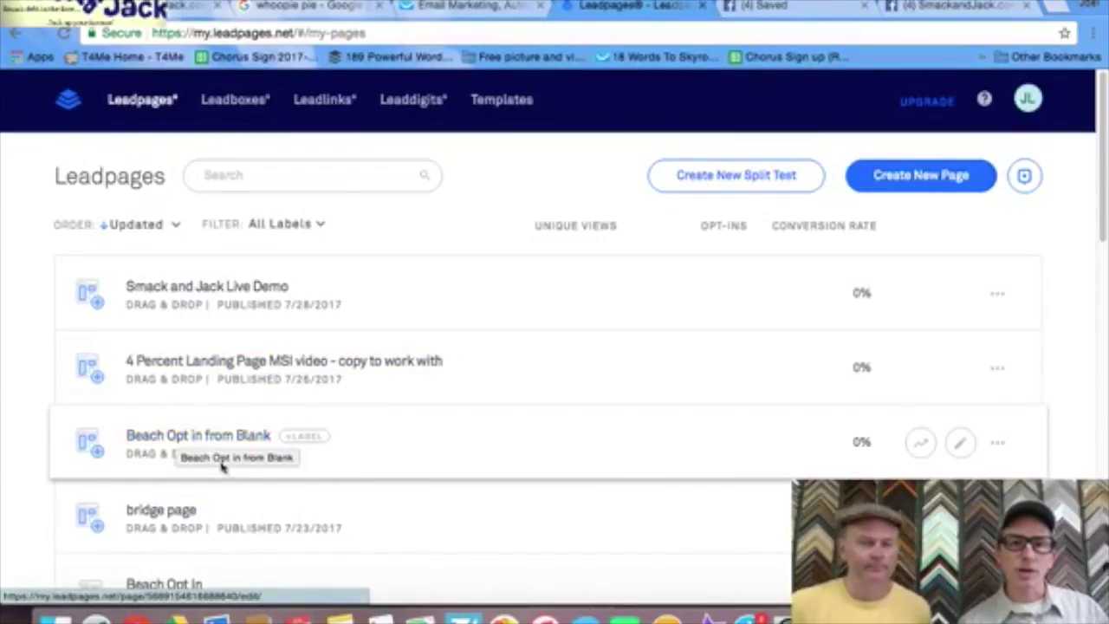
# - Open 4 Percent Landing Page 2, examine its layout from headline to opt-in form, and return to the page list
pyautogui.scroll(-3, 224, 464)
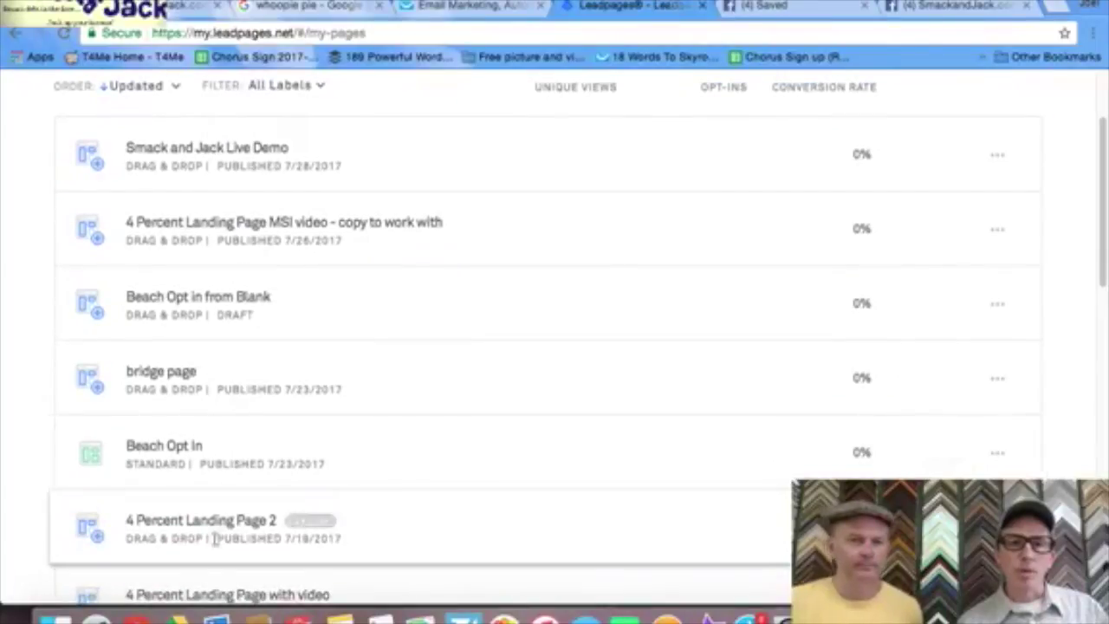
pyautogui.click(188, 524)
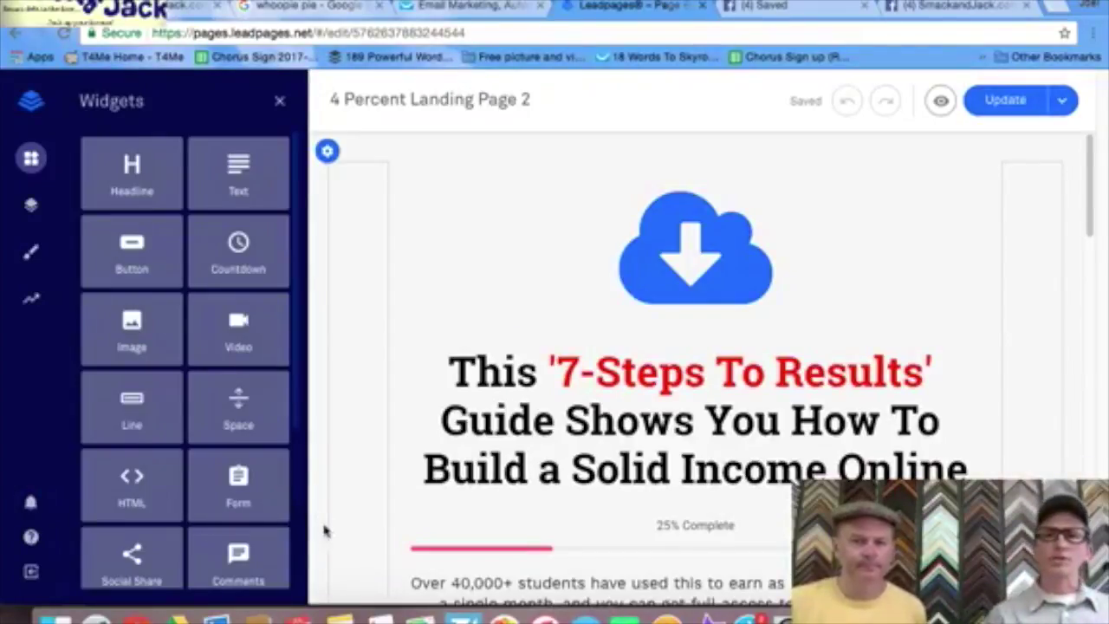
pyautogui.scroll(-5, 328, 534)
pyautogui.scroll(-5, 574, 468)
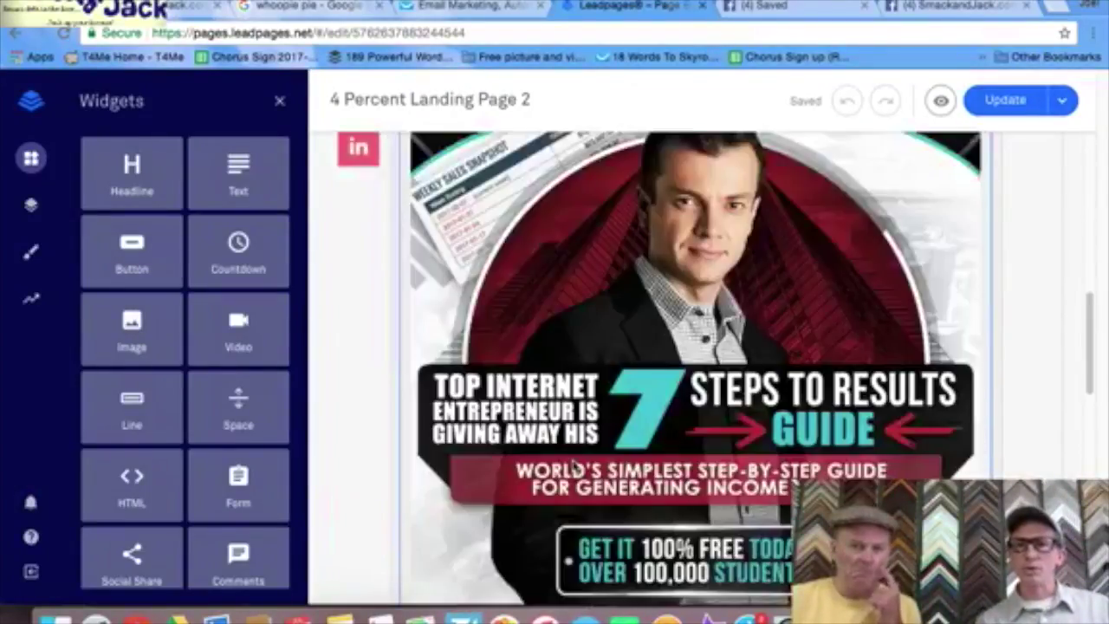
pyautogui.scroll(6, 574, 468)
pyautogui.scroll(-10, 642, 518)
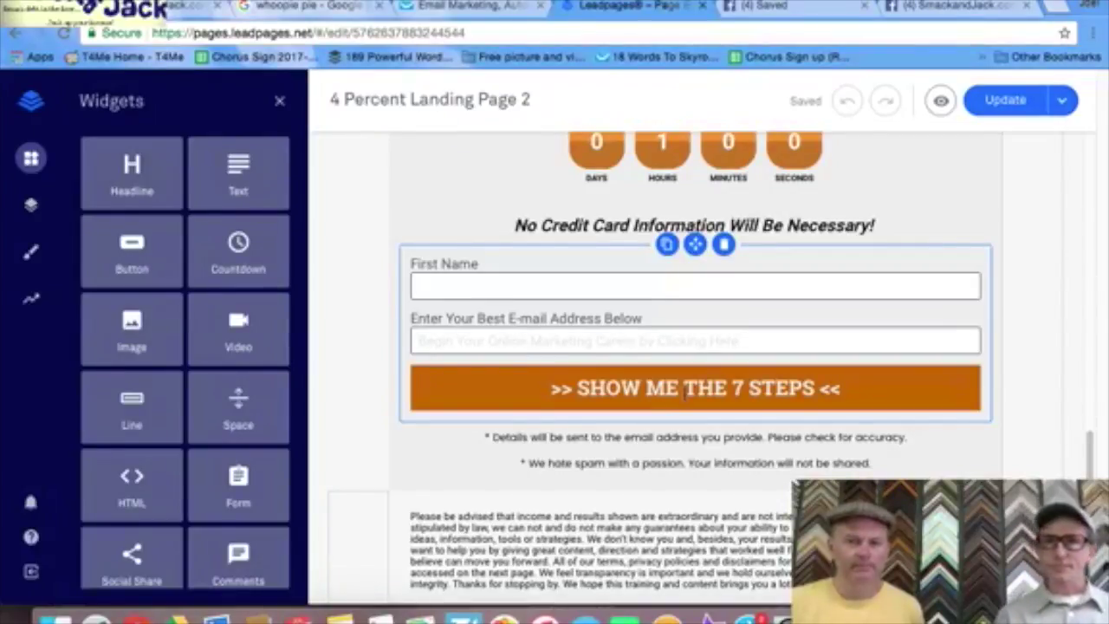
pyautogui.scroll(-5, 564, 364)
pyautogui.scroll(20, 520, 304)
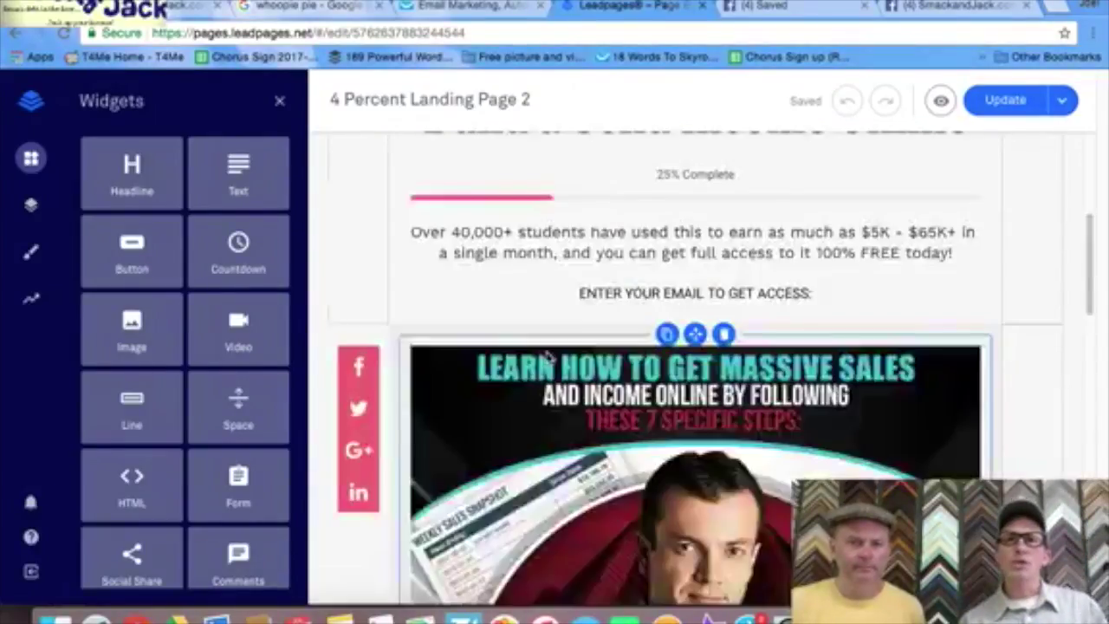
pyautogui.click(16, 32)
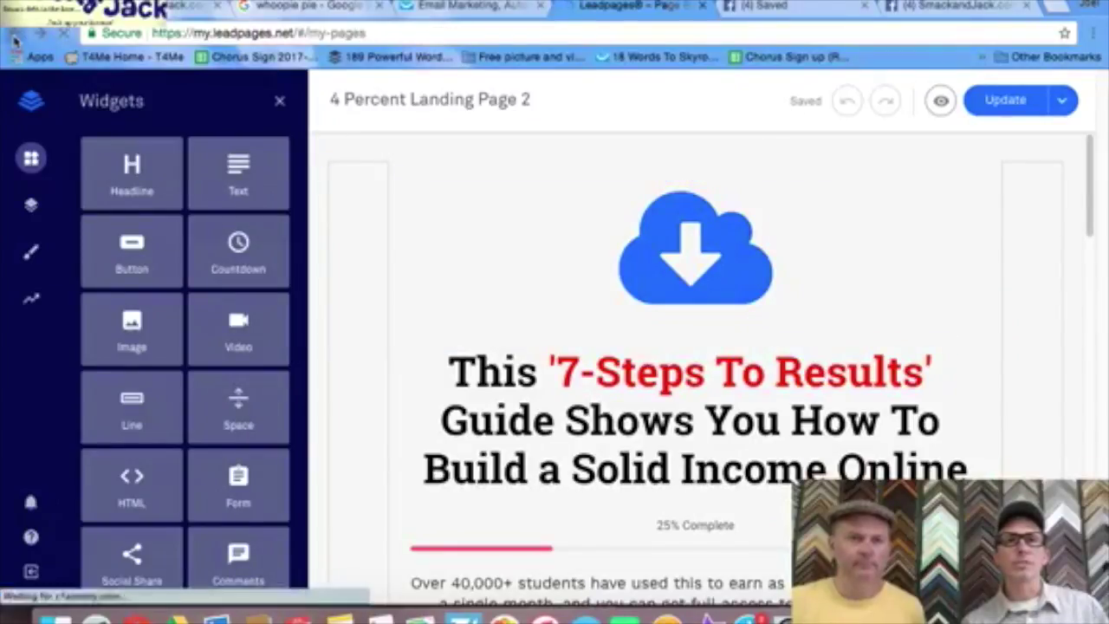
# - View the subscriptions overview in GetResponse and switch back to the Leadpages page list to review its statistics
pyautogui.click(471, 6)
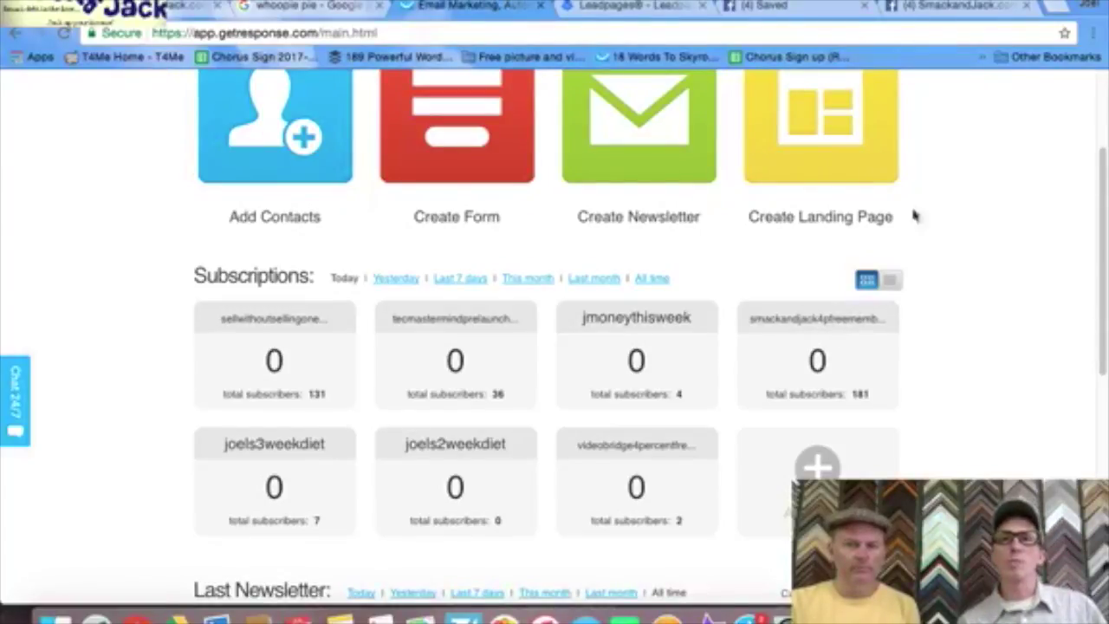
pyautogui.click(621, 7)
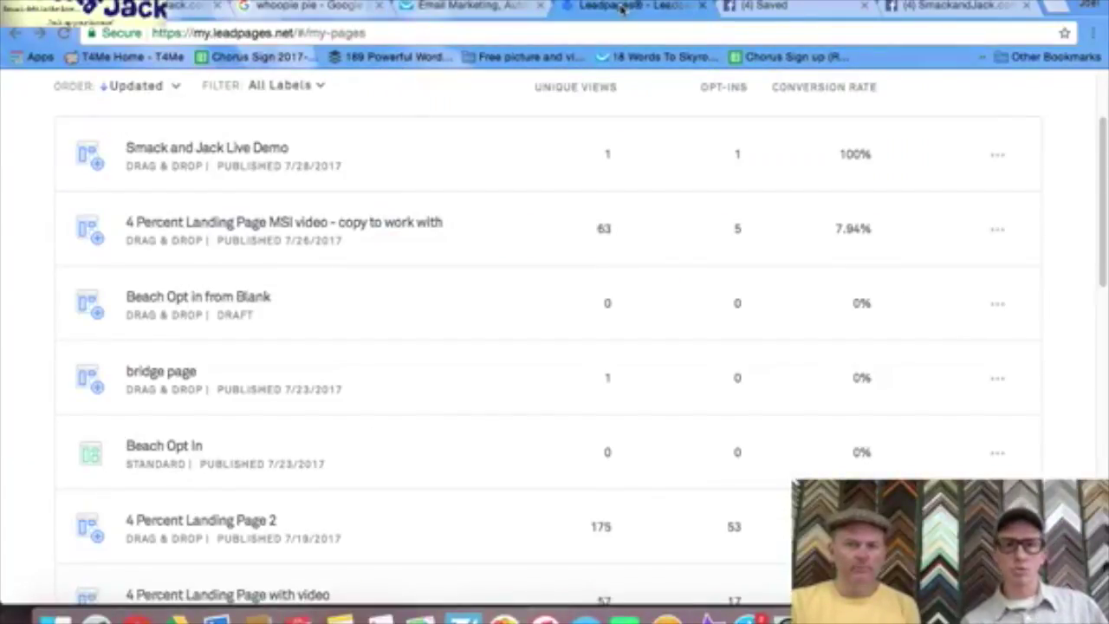
pyautogui.scroll(-1, 424, 301)
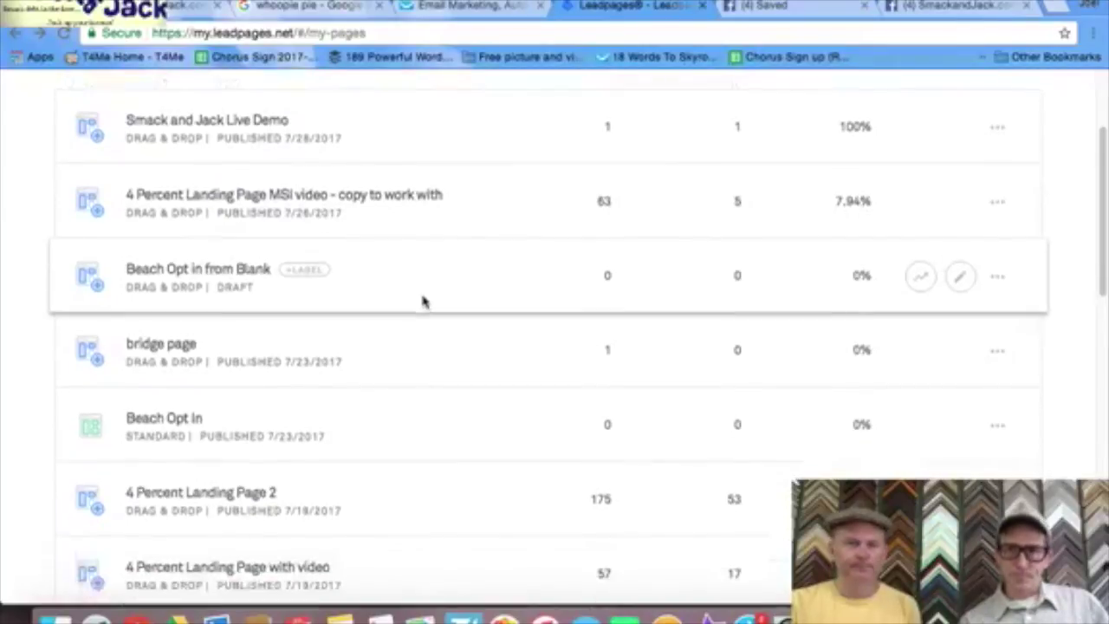
pyautogui.scroll(4, 424, 300)
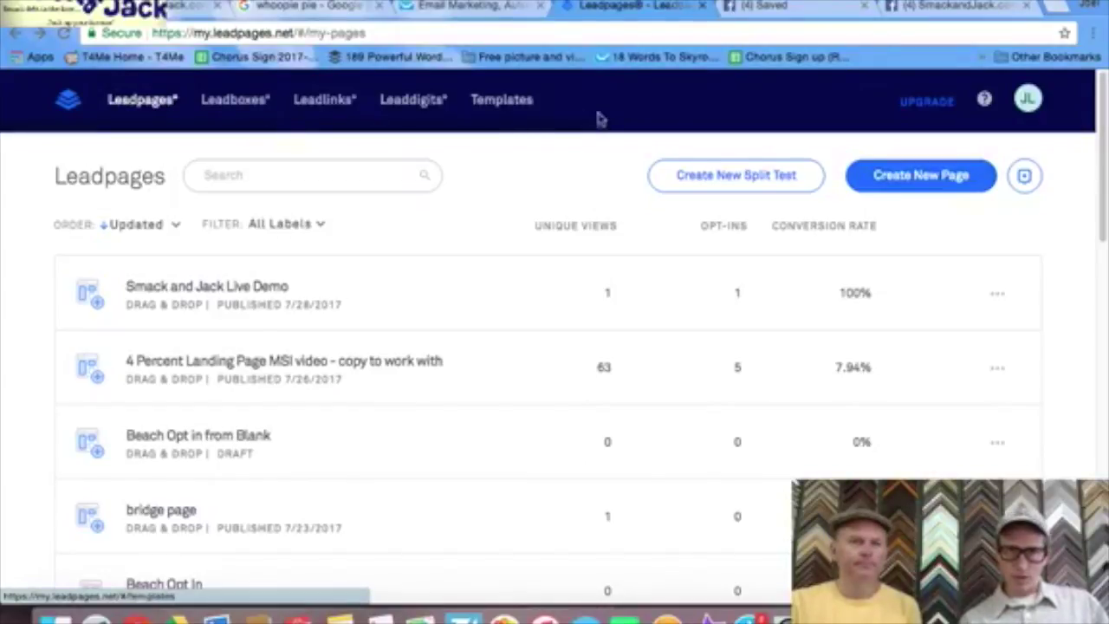
# - Start creating a new page and browse the Drag & Drop templates sorted by Highest Converting
pyautogui.click(921, 174)
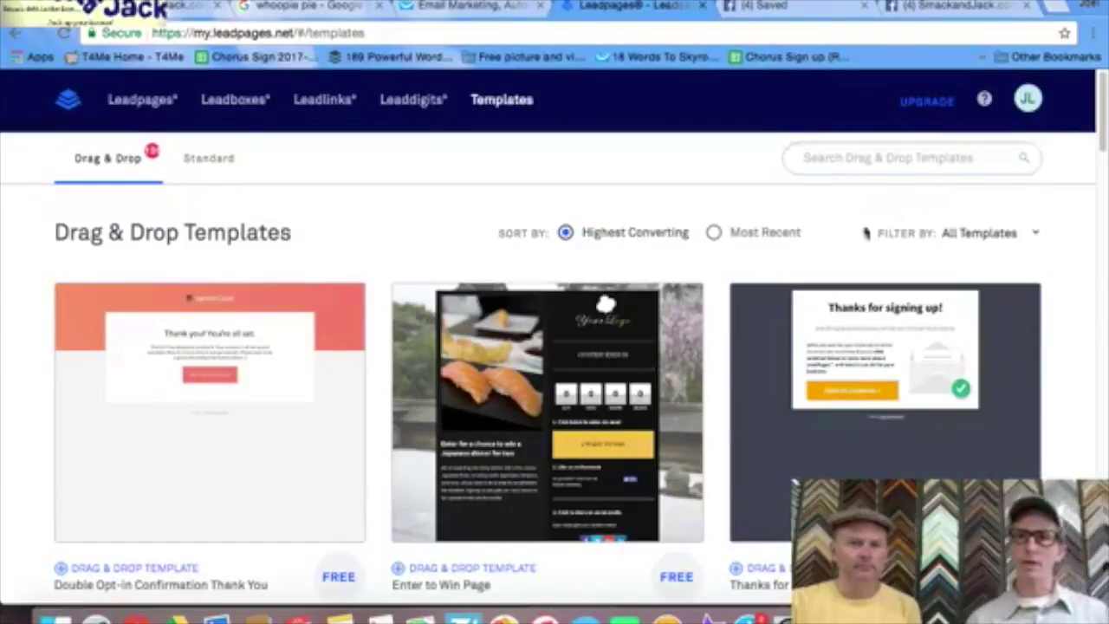
pyautogui.scroll(-5, 698, 413)
pyautogui.scroll(-4, 710, 418)
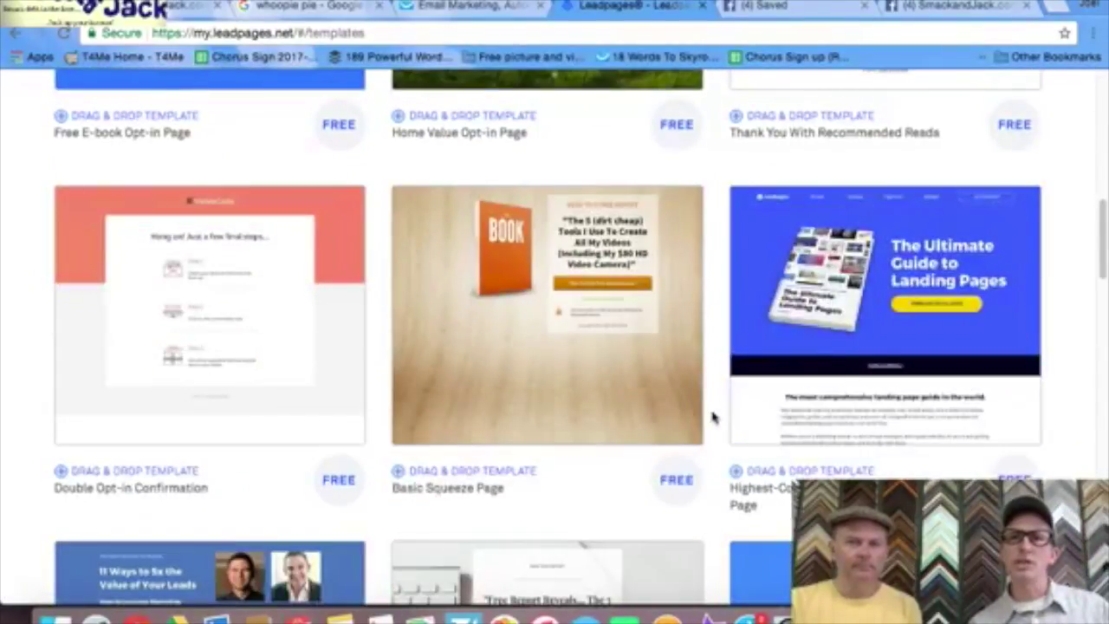
pyautogui.moveTo(589, 330)
pyautogui.scroll(-4, 778, 364)
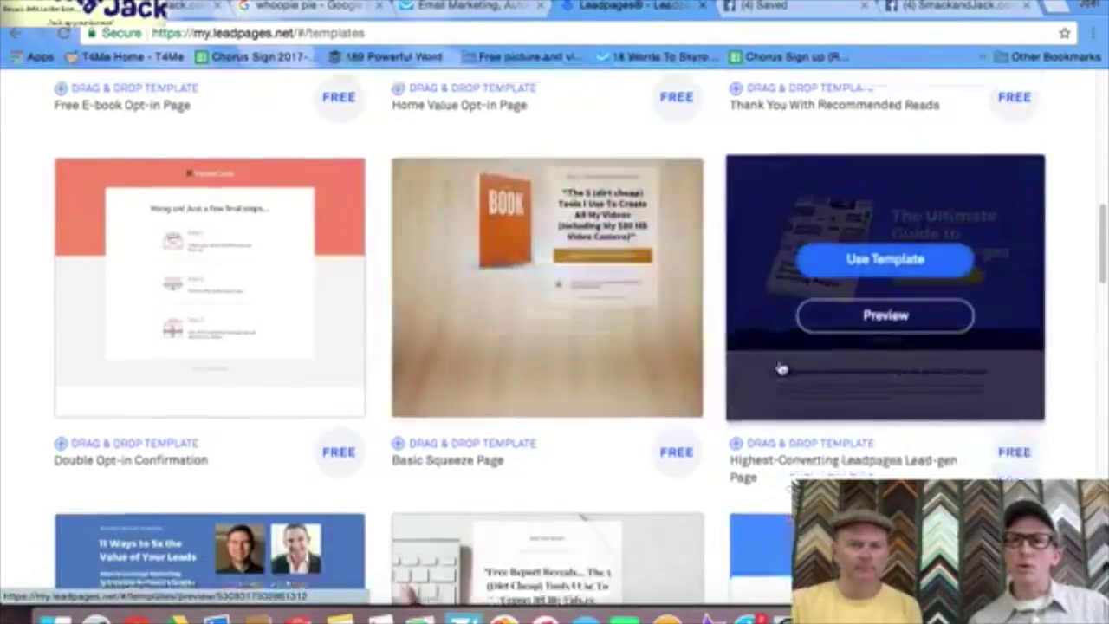
pyautogui.scroll(8, 780, 365)
pyautogui.scroll(4, 780, 364)
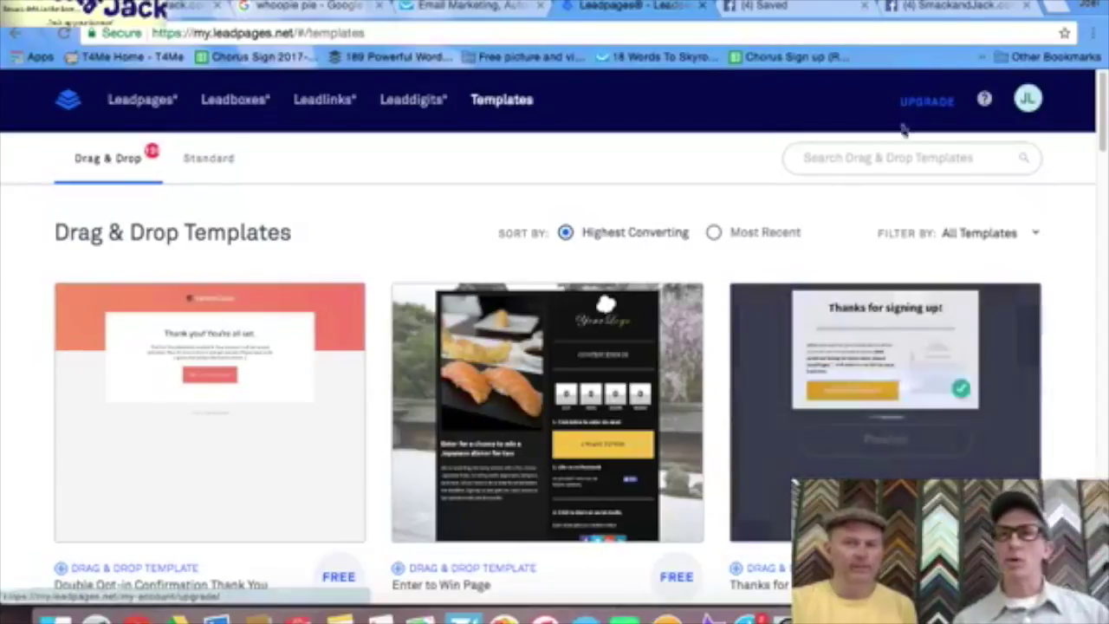
# - Search the Drag & Drop templates for "blank" and use the Blank template for the new page
pyautogui.click(899, 163)
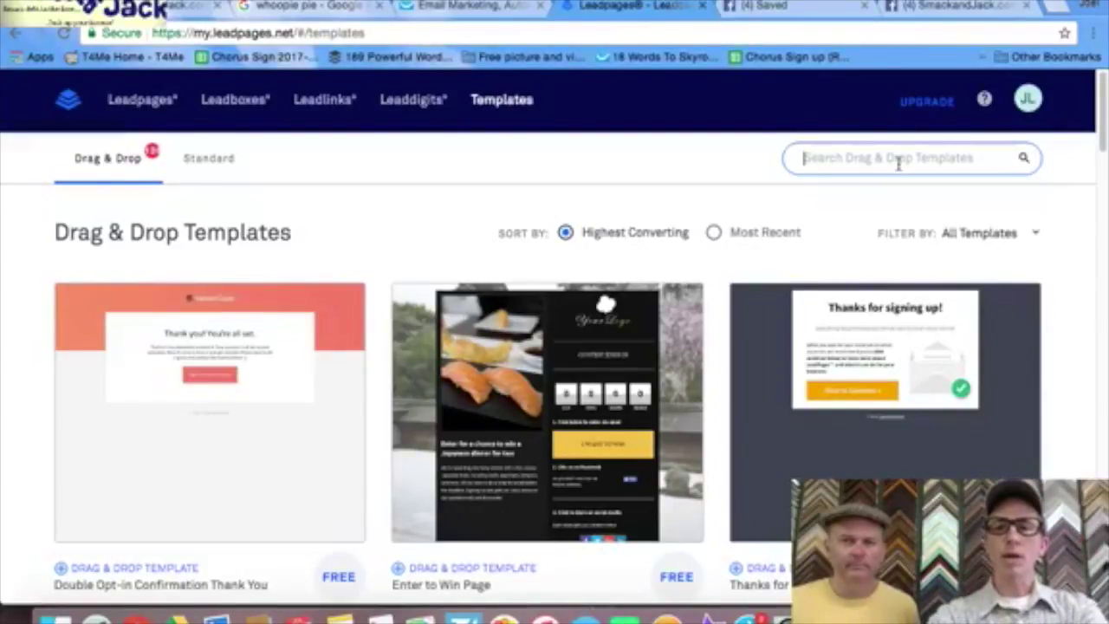
pyautogui.write('blank')
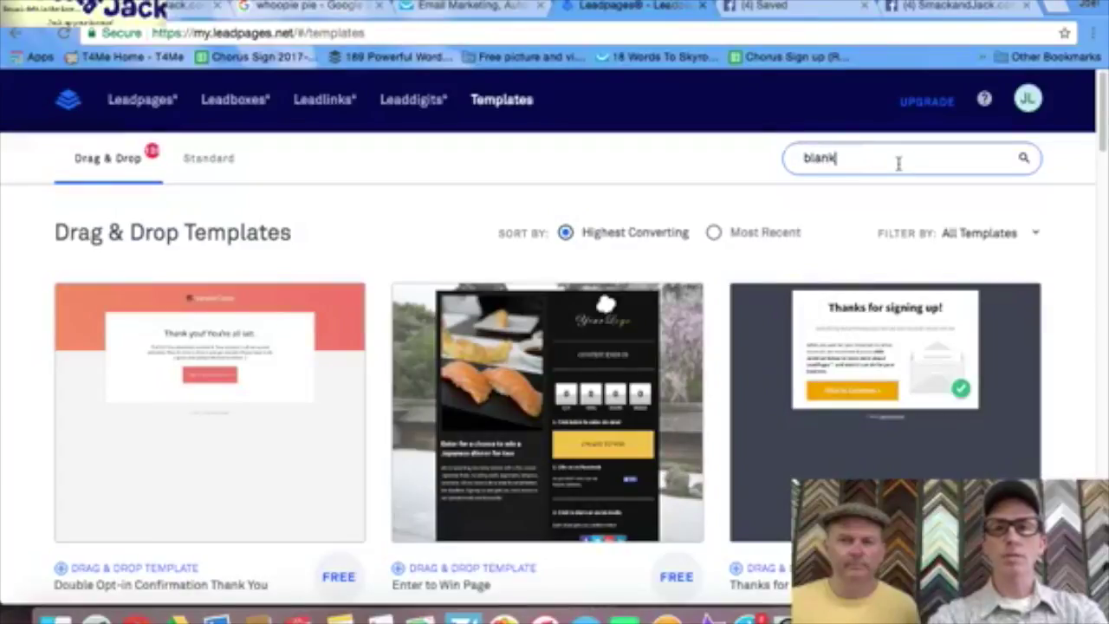
pyautogui.click(1020, 173)
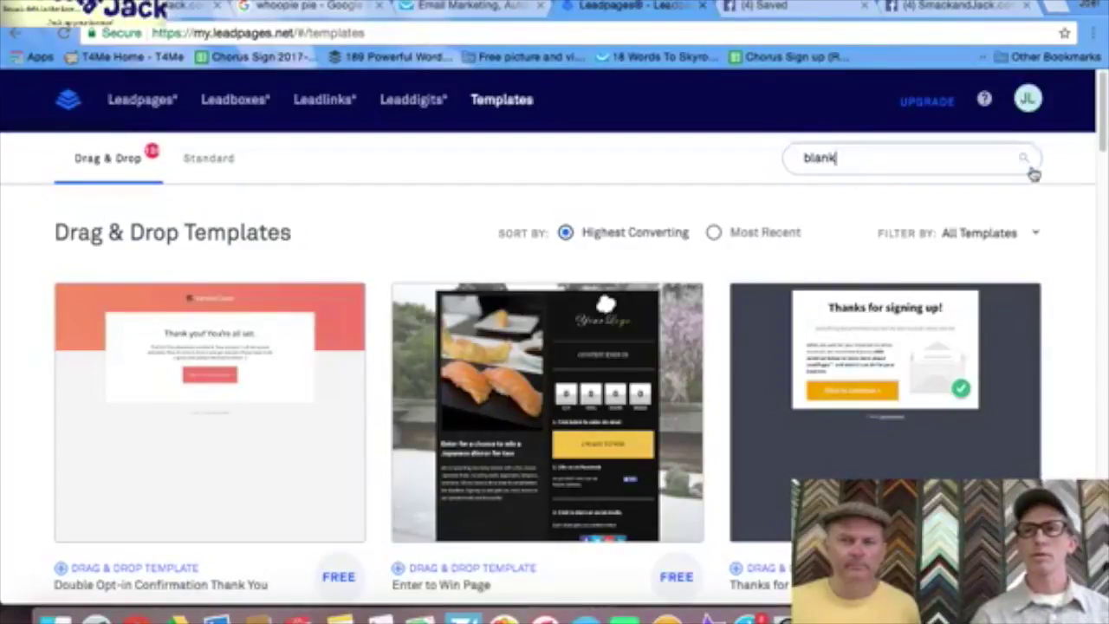
pyautogui.moveTo(233, 487)
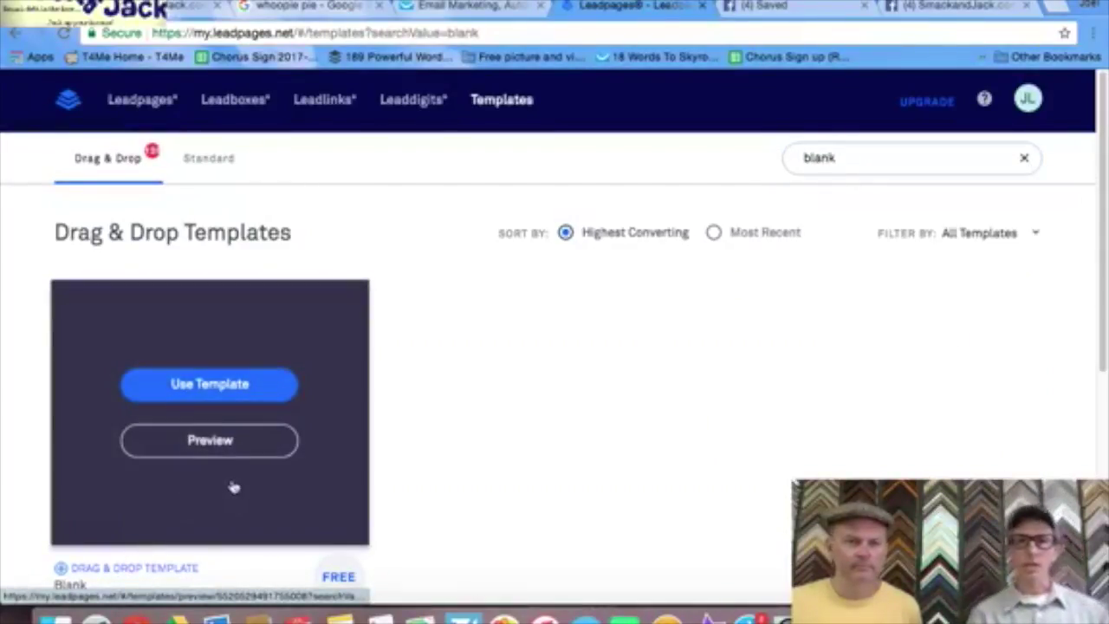
pyautogui.click(228, 392)
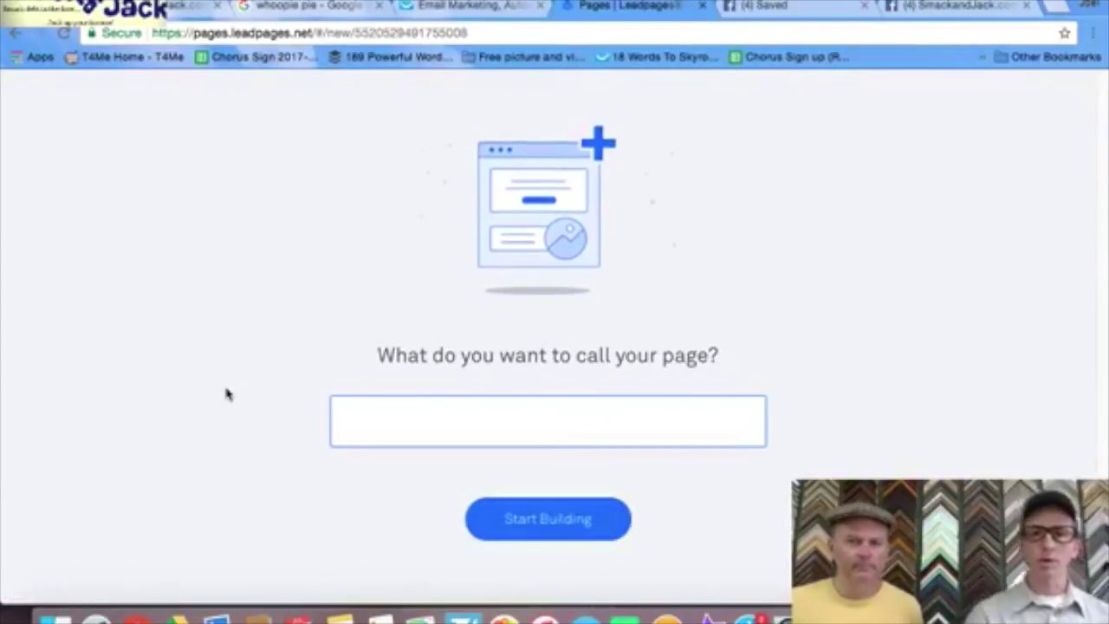
# - Name the page "smack and jack live demonstration" and start building it
pyautogui.write('sma')
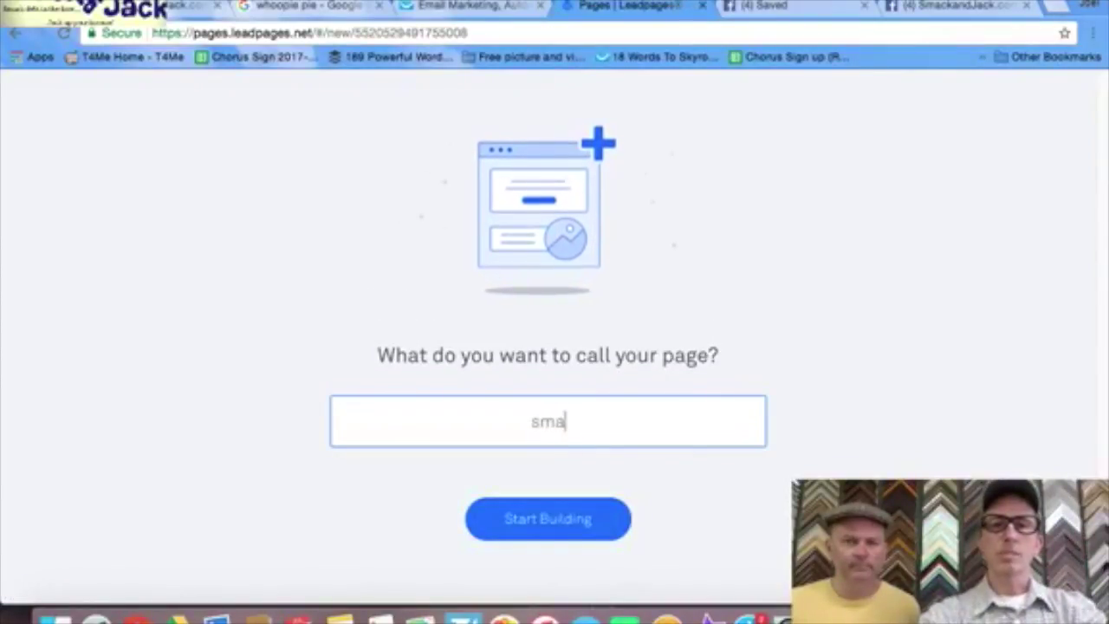
pyautogui.write('ck and j')
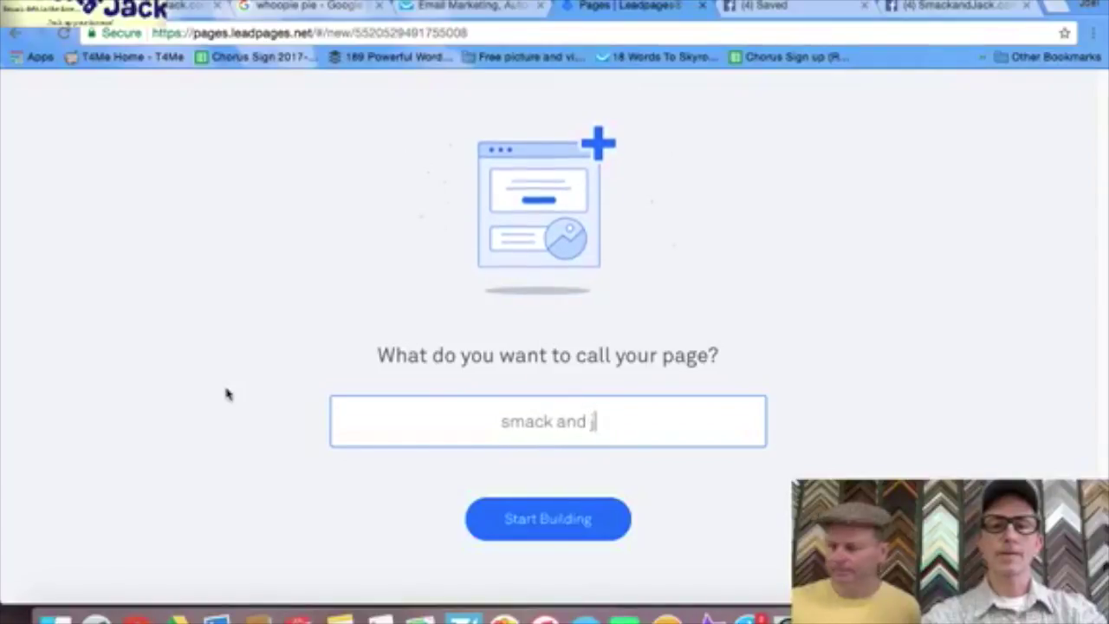
pyautogui.write('ack liv')
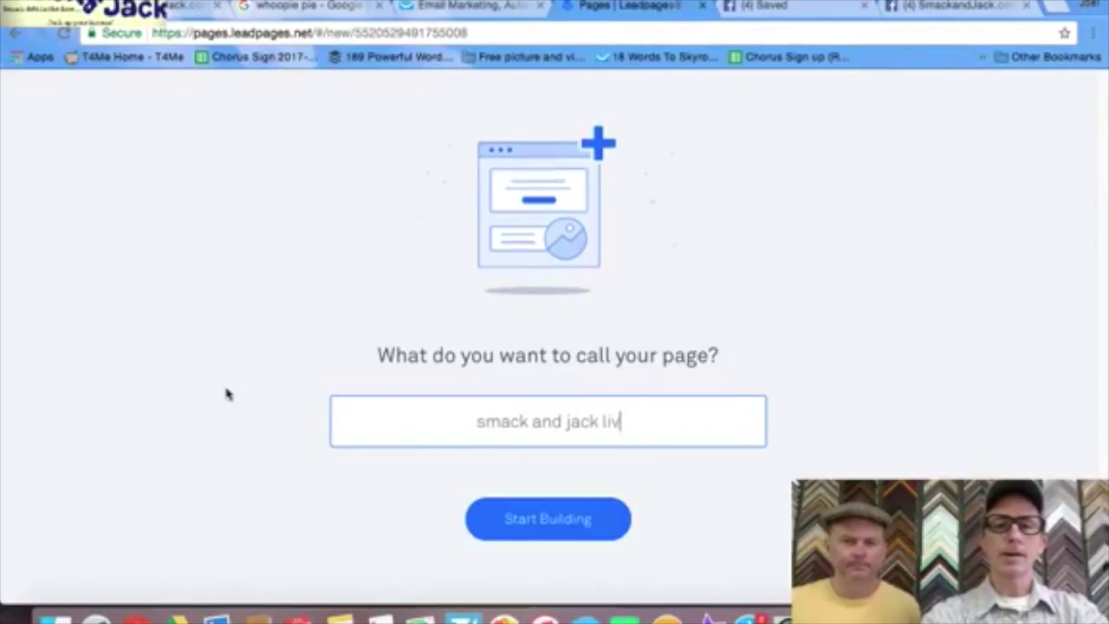
pyautogui.write('e dem')
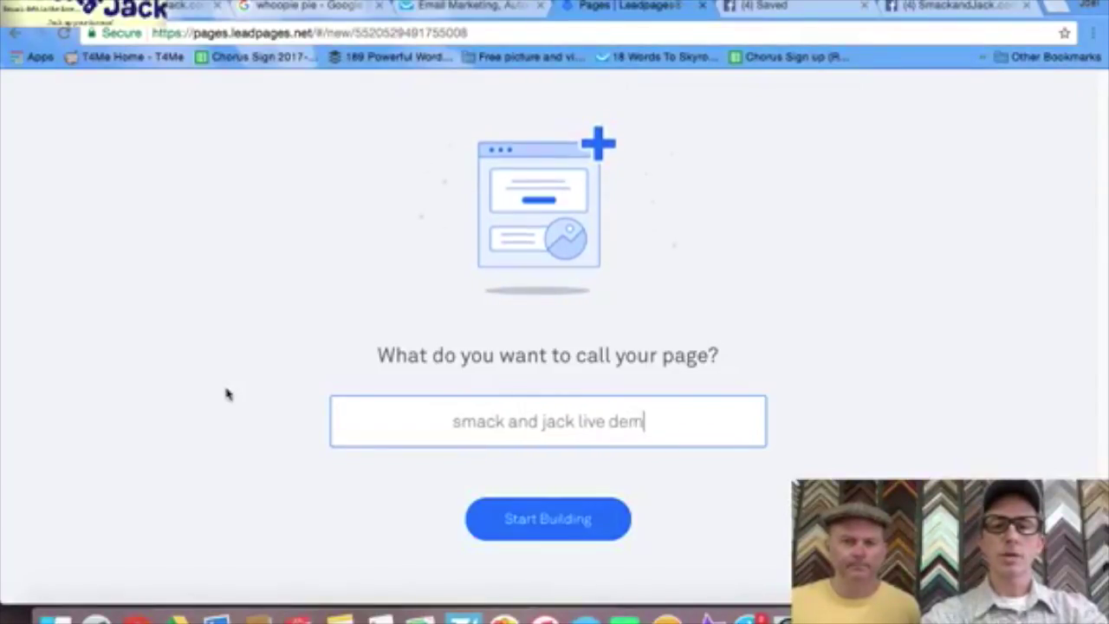
pyautogui.write('onstration')
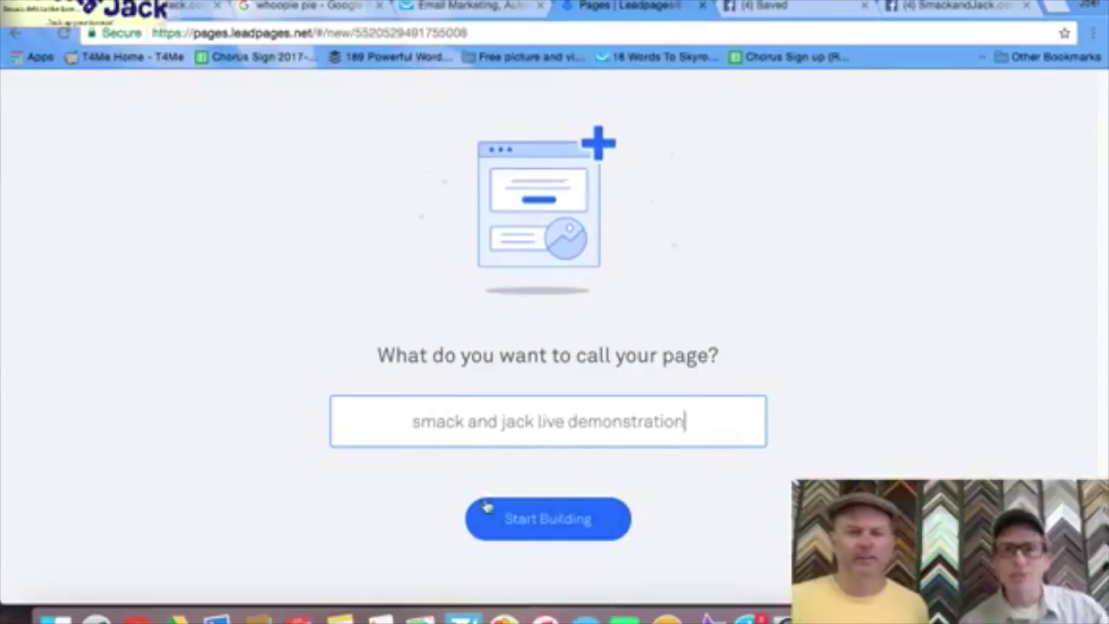
pyautogui.click(531, 532)
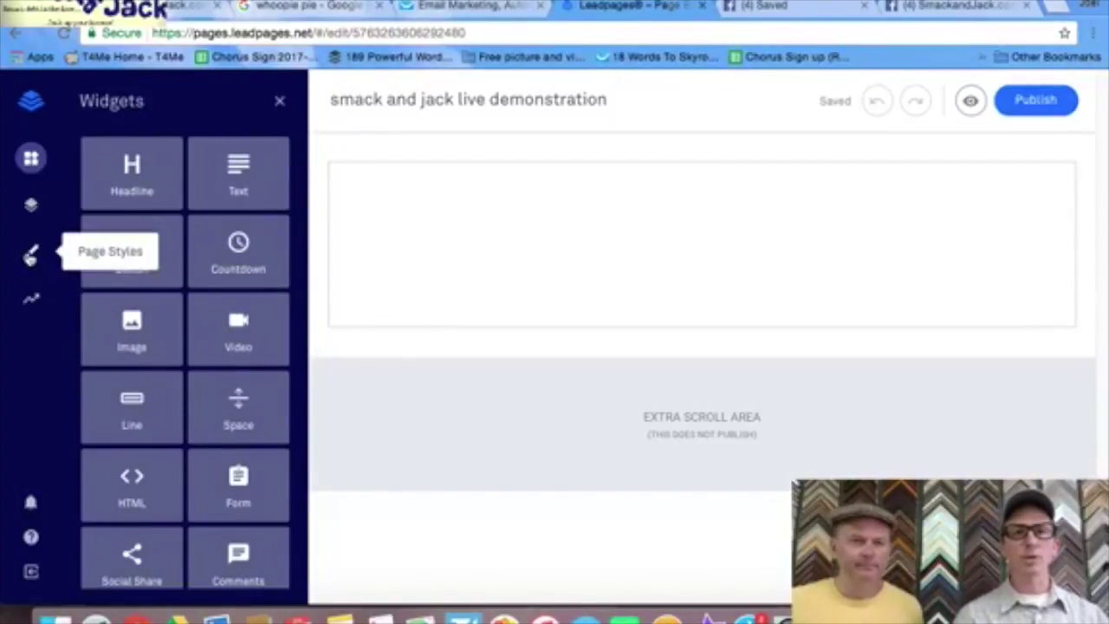
# - Set the page's background image to the uploaded photo of the couple sitting on the beach
pyautogui.click(30, 254)
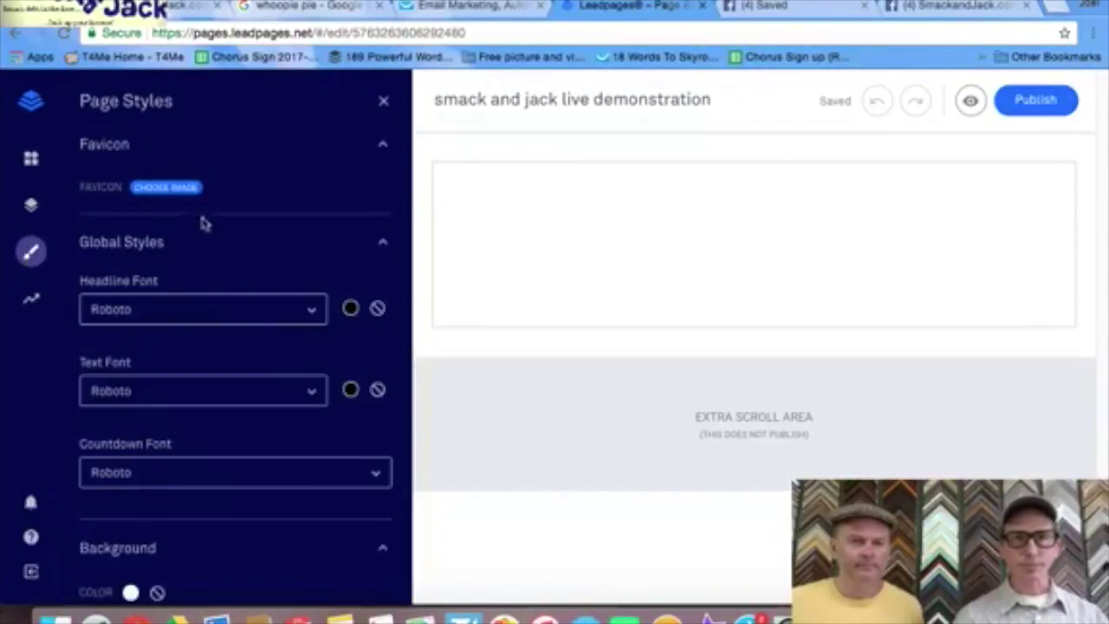
pyautogui.scroll(-2, 251, 247)
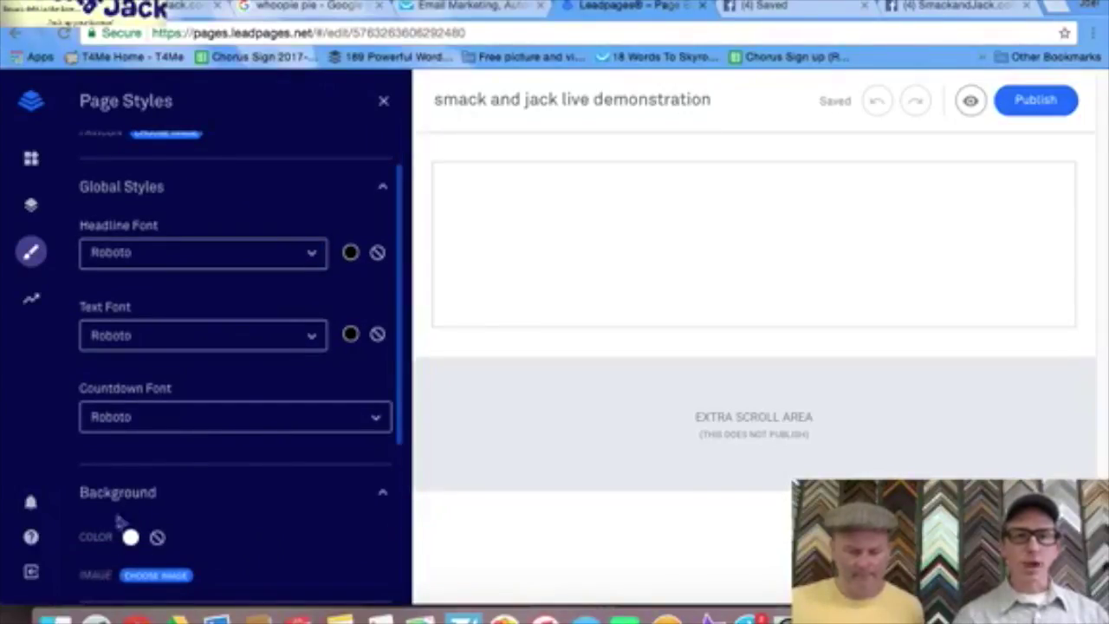
pyautogui.click(156, 576)
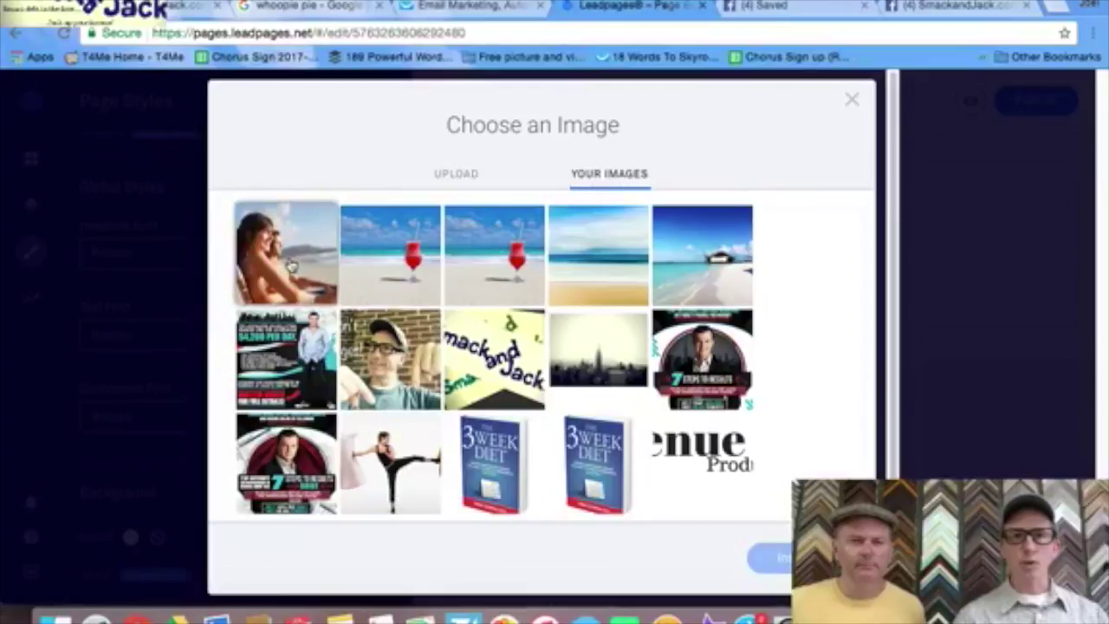
pyautogui.click(289, 260)
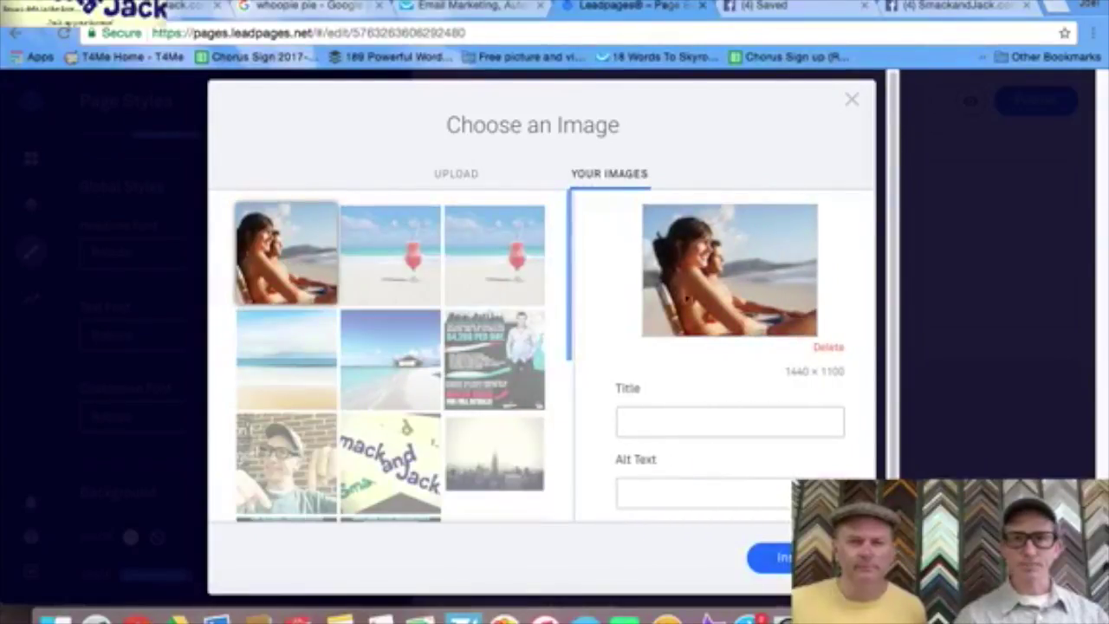
pyautogui.click(766, 558)
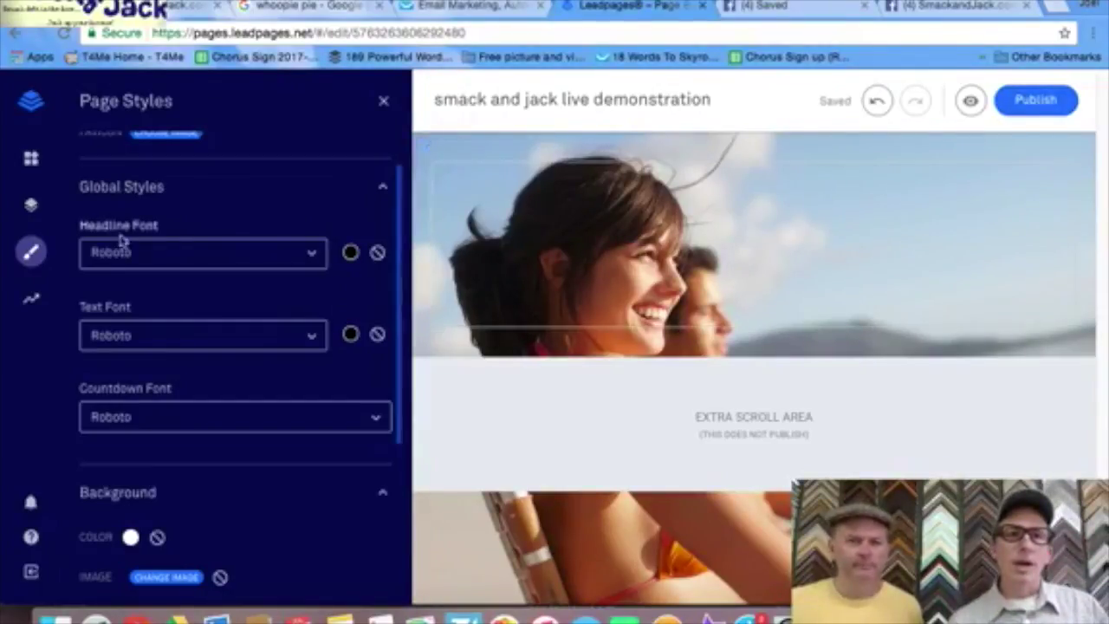
# - Add a headline widget over the background image with the text "Smack and Jack Steps to Success"
pyautogui.click(31, 158)
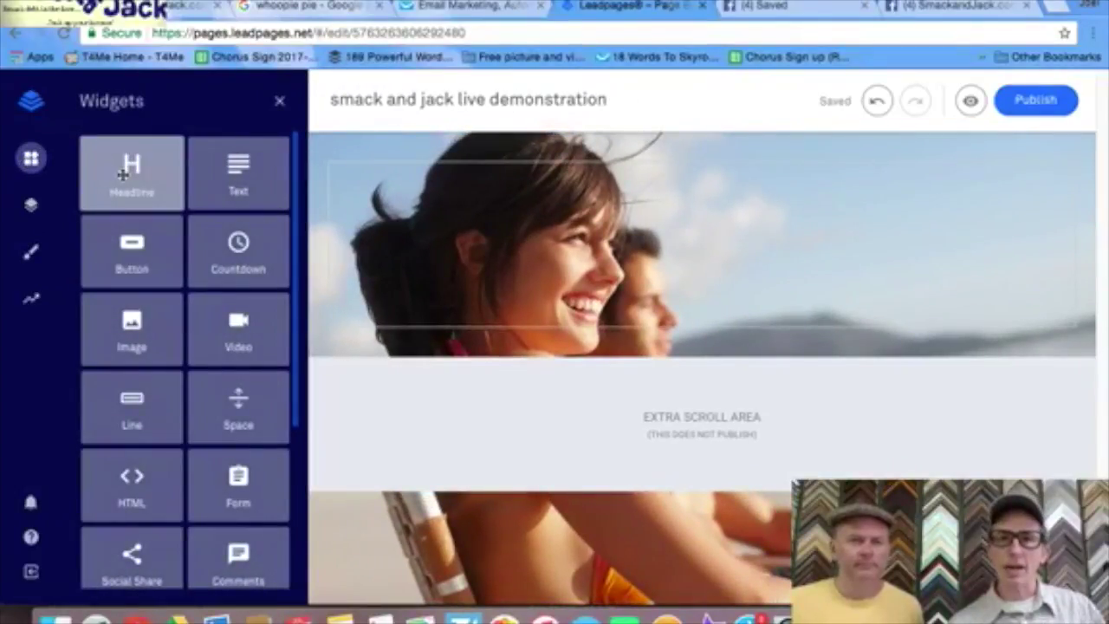
pyautogui.moveTo(123, 174); pyautogui.dragTo(668, 187)
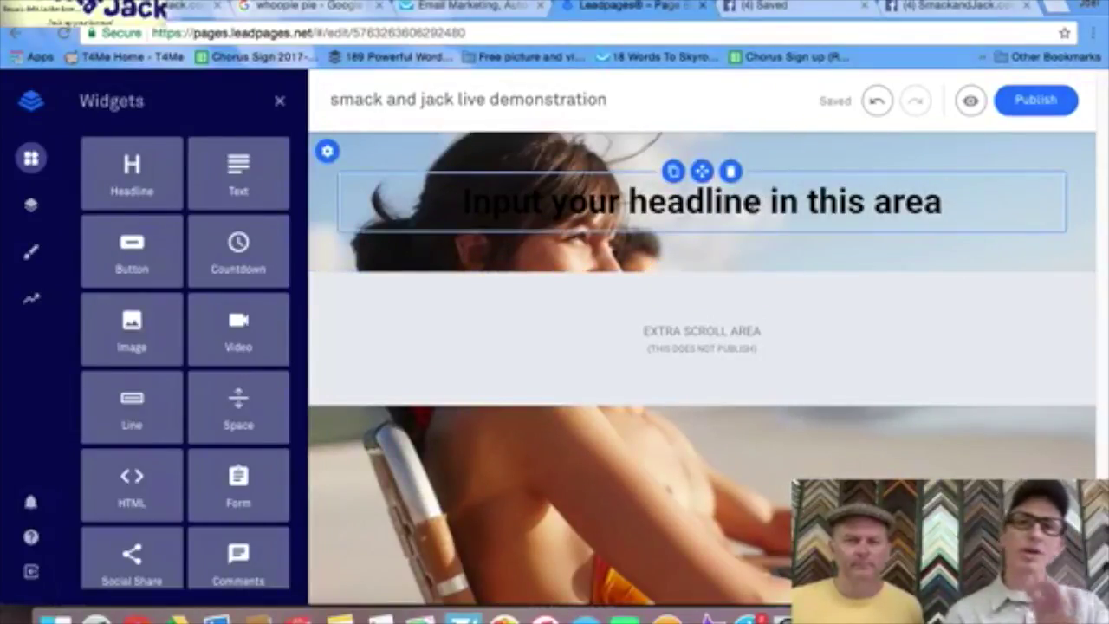
pyautogui.doubleClick(702, 201)
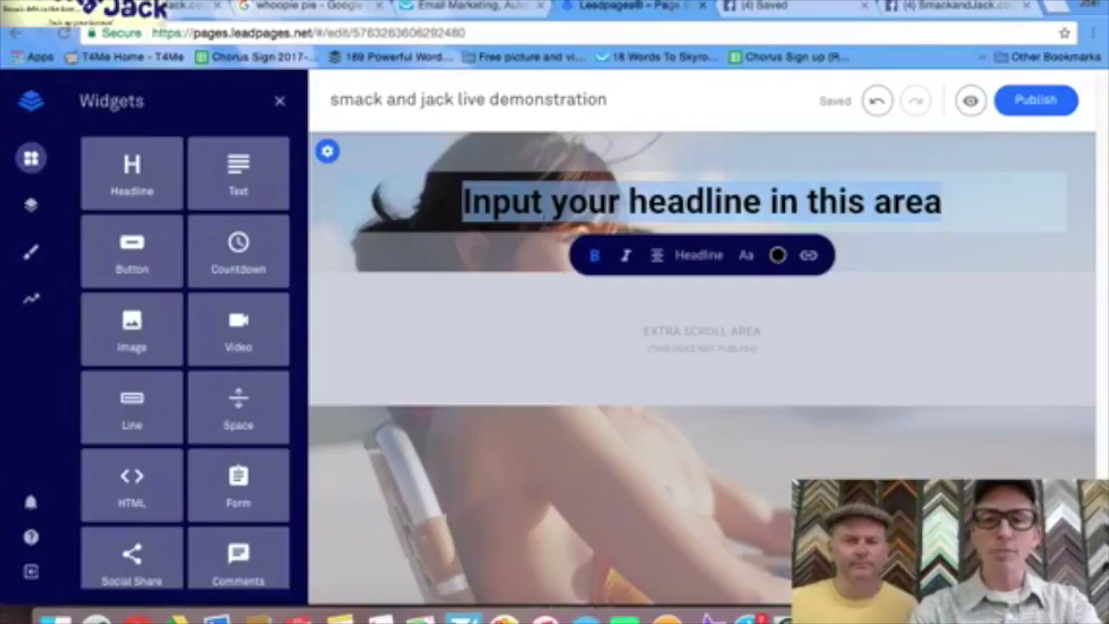
pyautogui.write('Smack and Jack ')
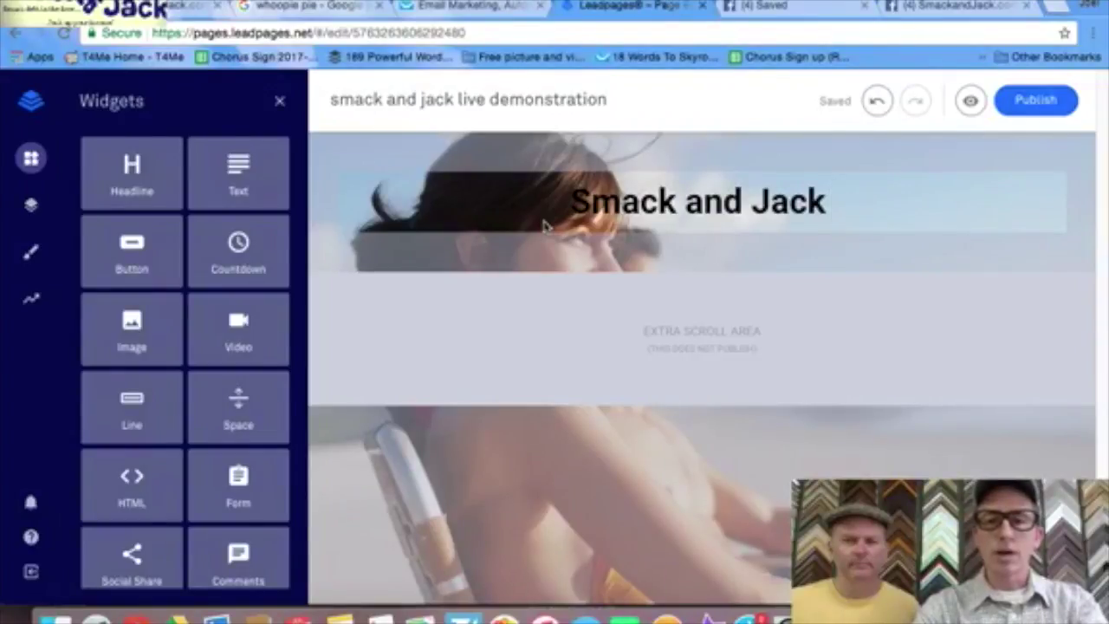
pyautogui.write('Steps ')
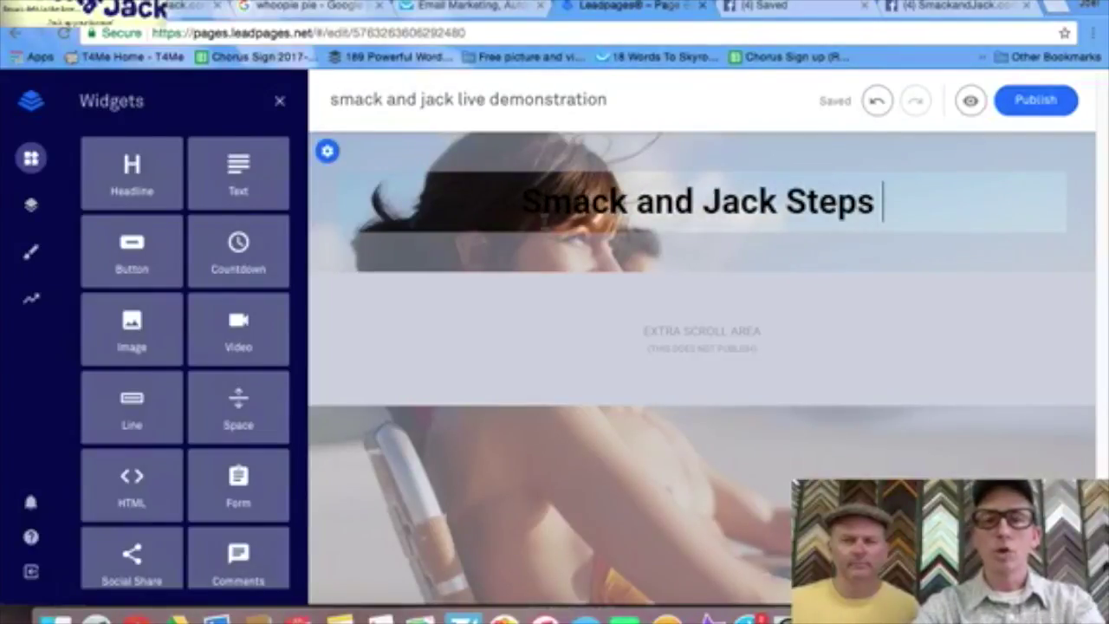
pyautogui.write('to Succ')
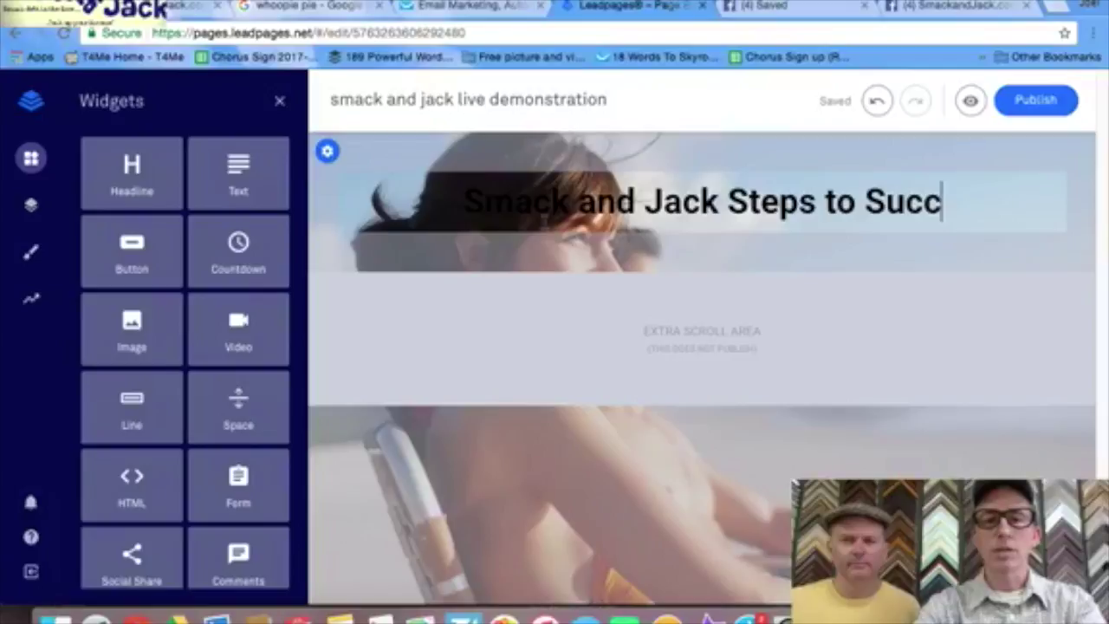
pyautogui.write('ess')
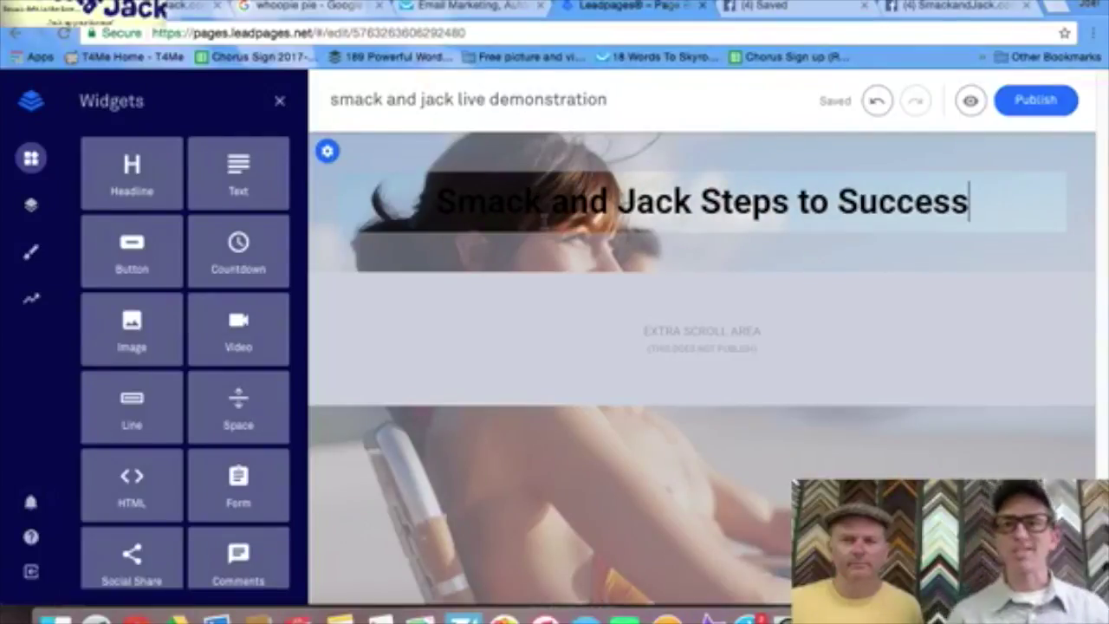
pyautogui.click(678, 262)
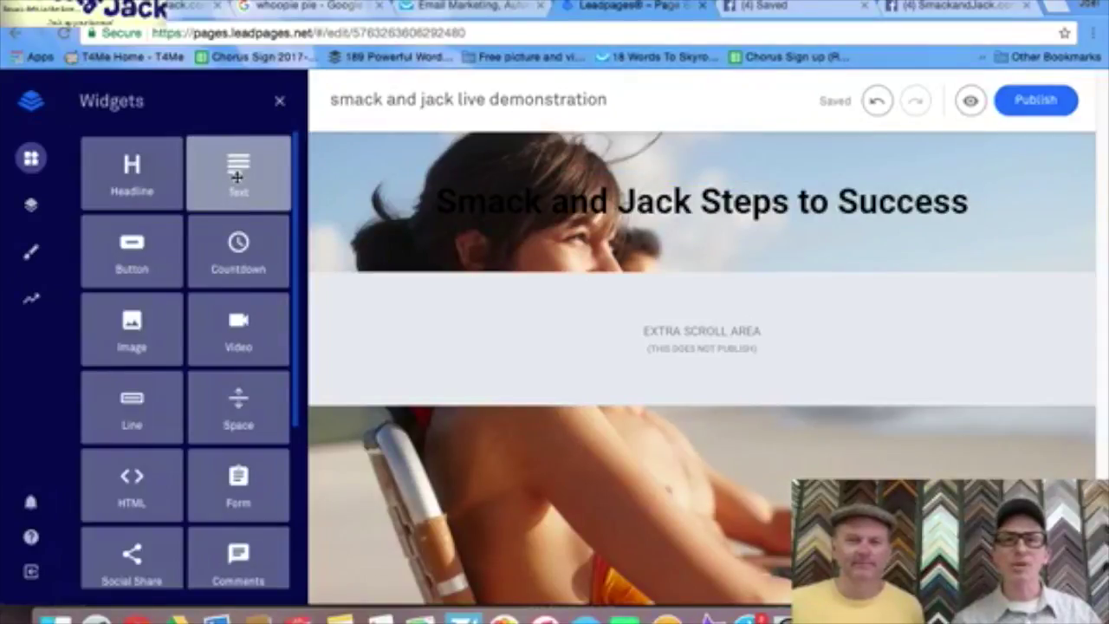
# - Add a text widget under the headline and put a Space widget to its left so the text fills the right half
pyautogui.moveTo(238, 180); pyautogui.dragTo(738, 237)
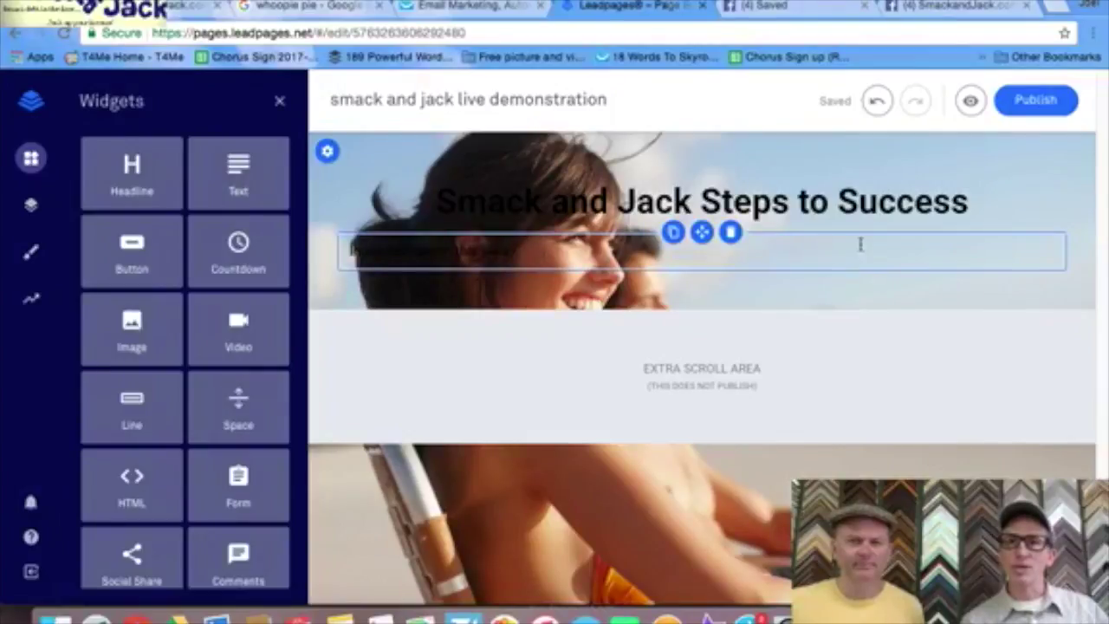
pyautogui.moveTo(225, 413); pyautogui.dragTo(414, 269)
# - Replace the text widget's placeholder with "Follow the 7-Steps To Start Your Online Career"
pyautogui.click(788, 252)
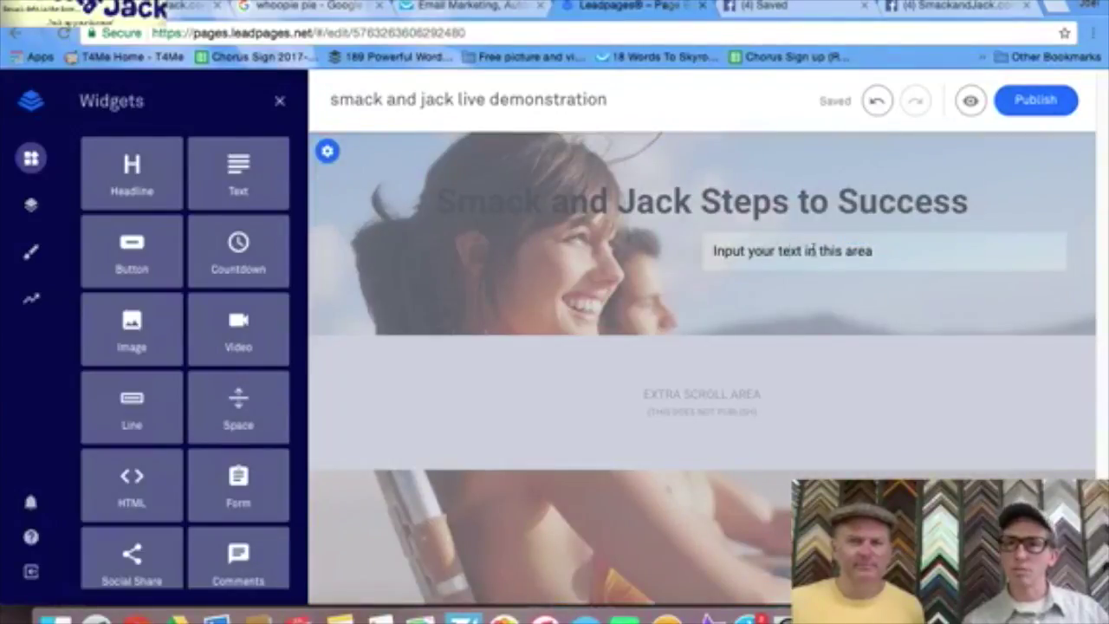
pyautogui.tripleClick(899, 247)
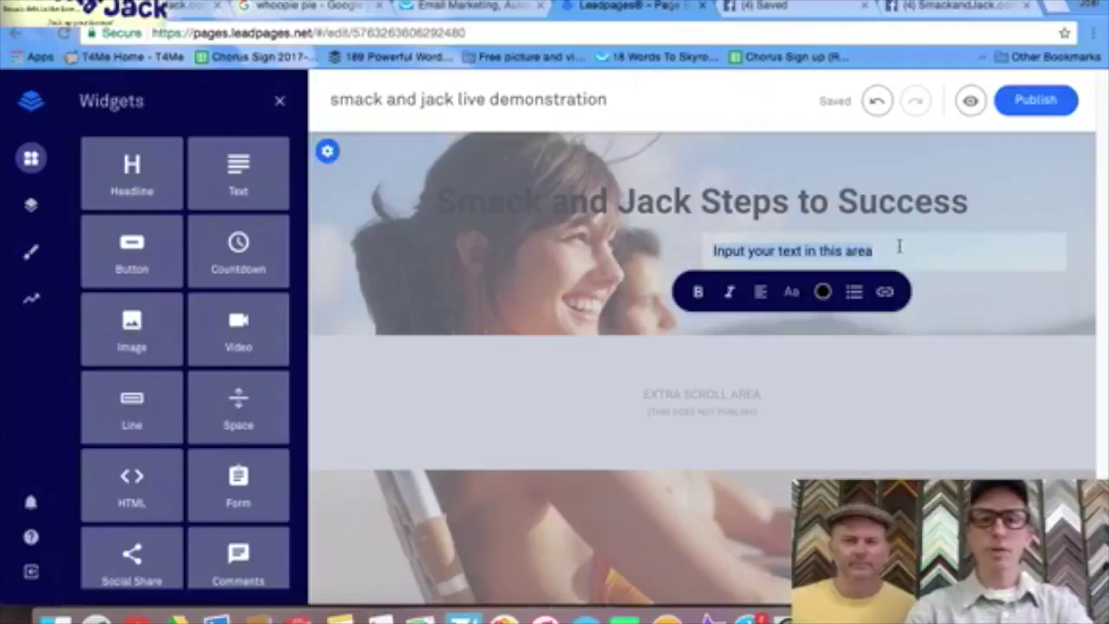
pyautogui.write('Follow the 7-Steps To Sta')
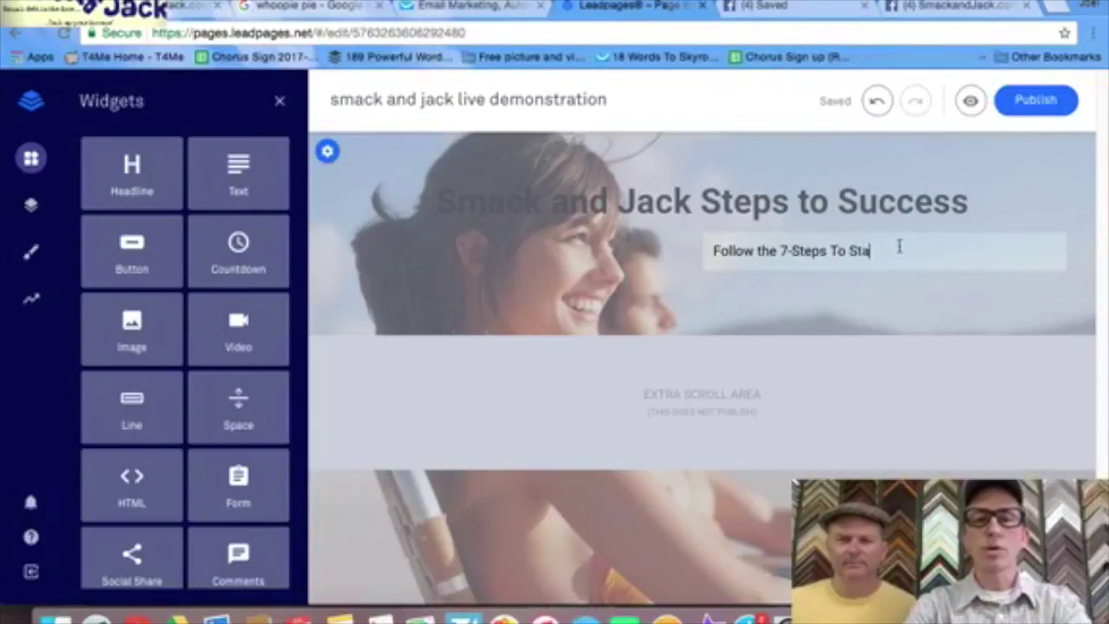
pyautogui.write('Your o')
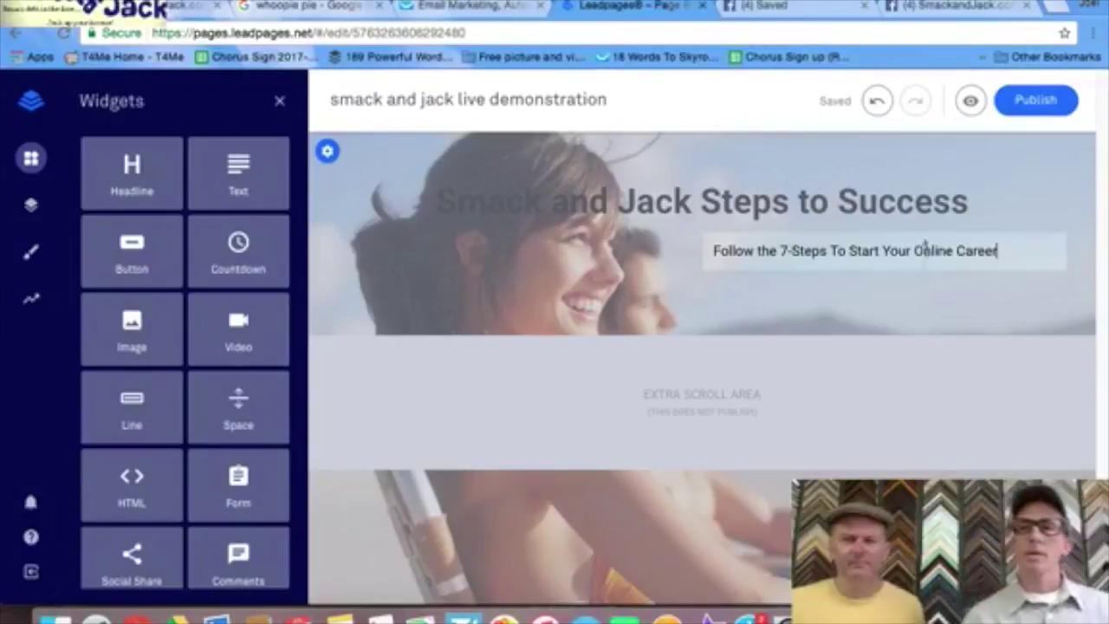
pyautogui.click(948, 292)
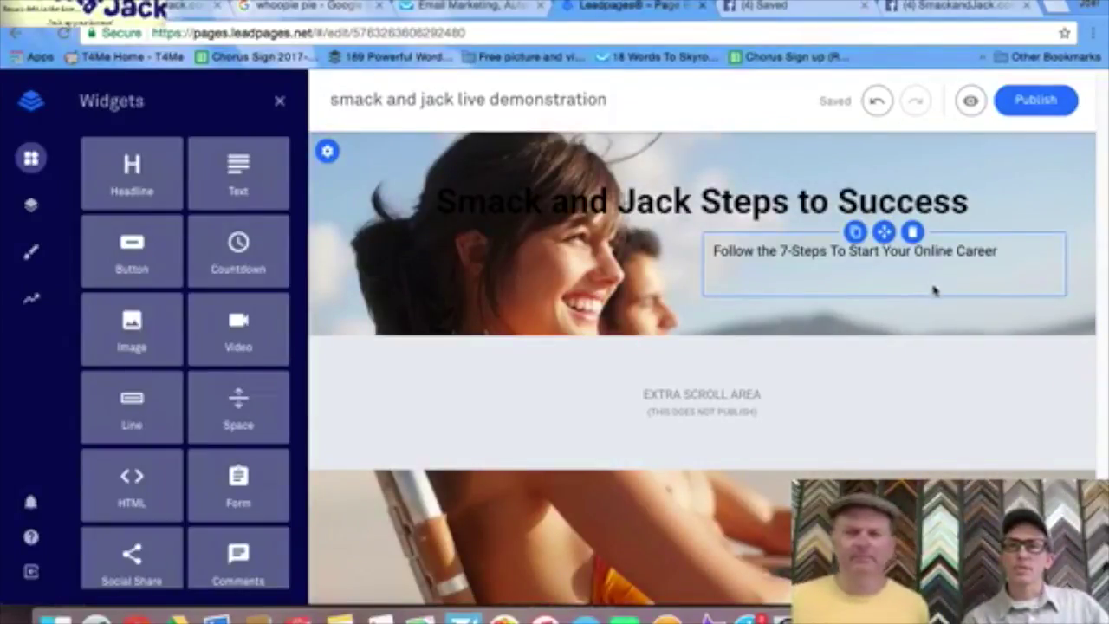
# - Enlarge the "Follow the 7-Steps" text to size 10 and make it bold
pyautogui.click(878, 251)
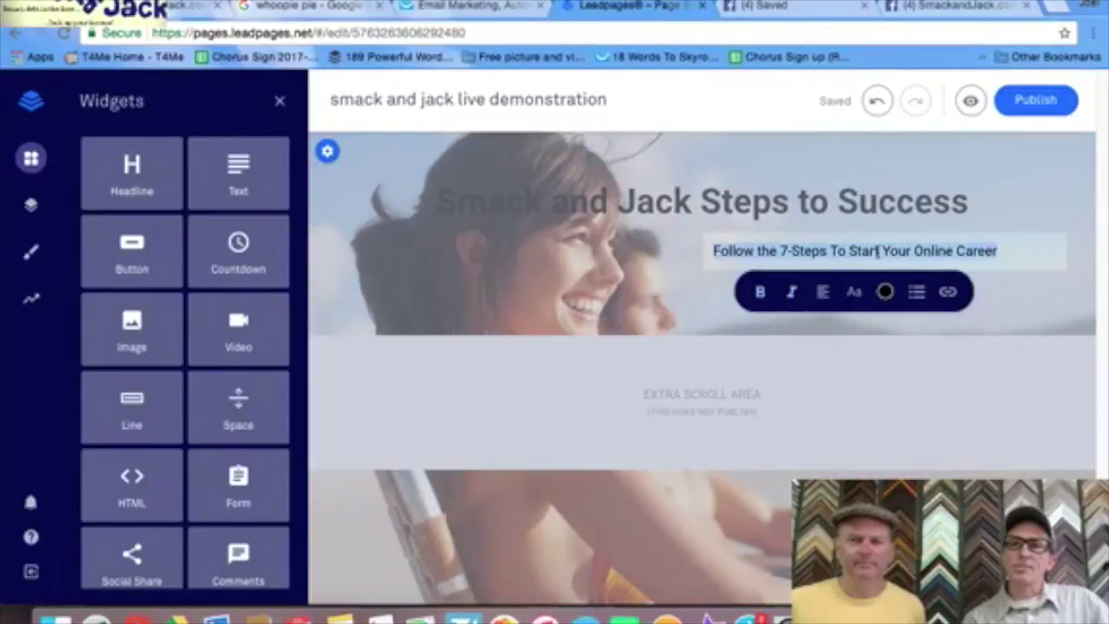
pyautogui.click(854, 294)
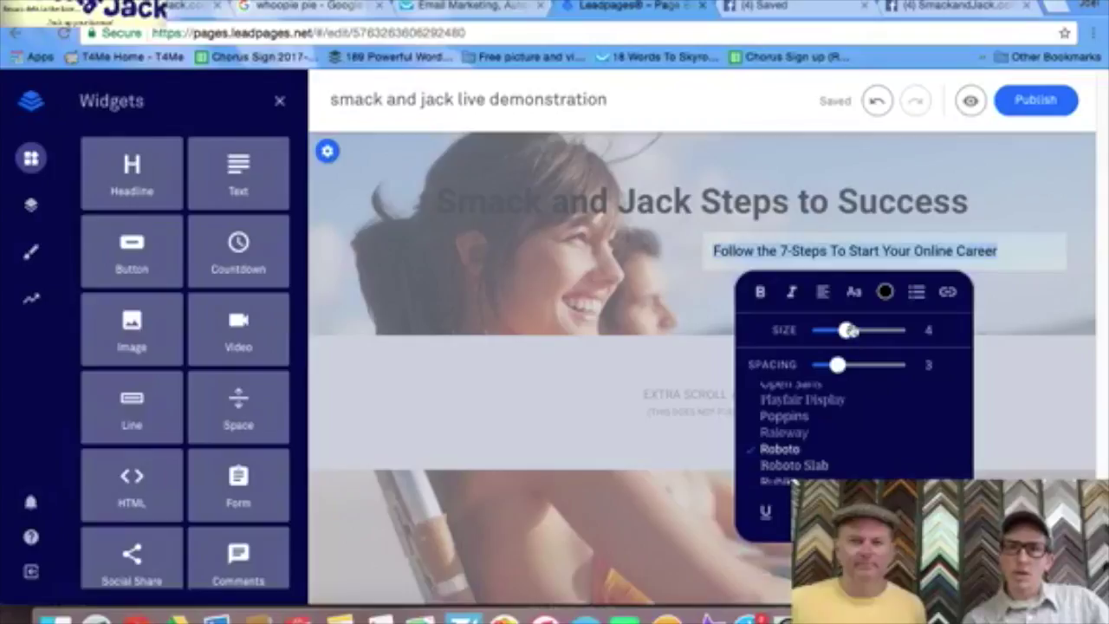
pyautogui.moveTo(847, 330); pyautogui.dragTo(888, 331)
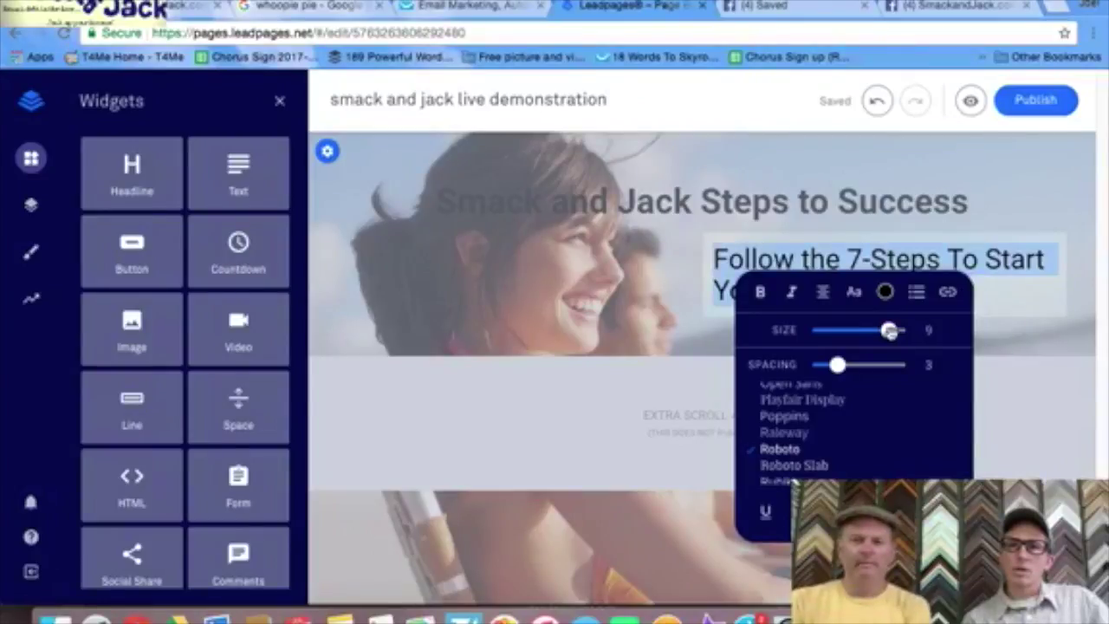
pyautogui.moveTo(889, 331); pyautogui.dragTo(898, 332)
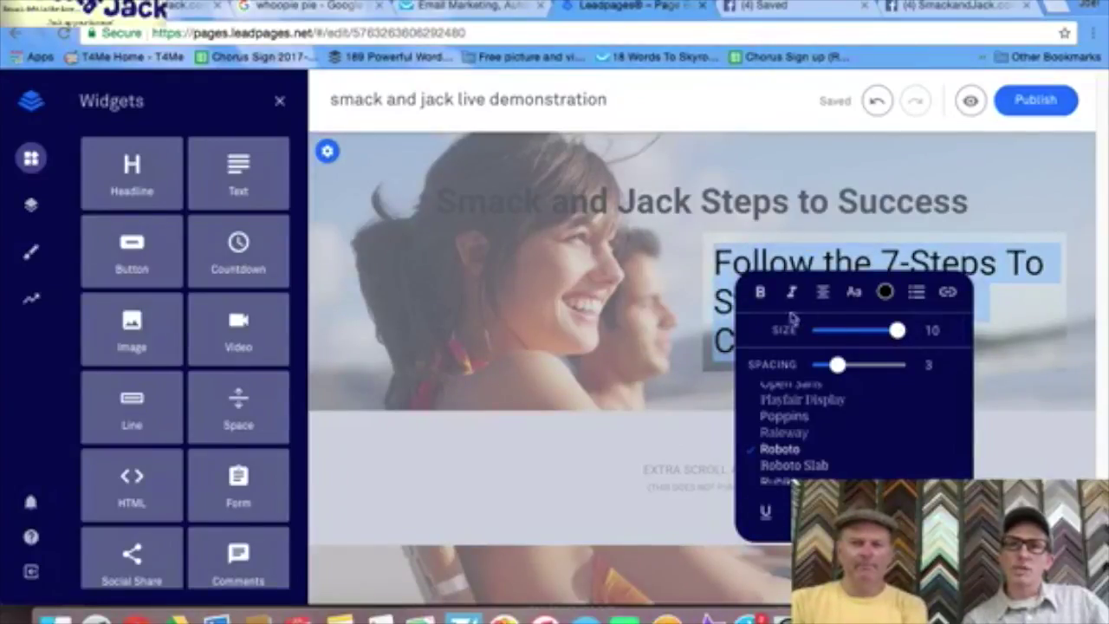
pyautogui.click(762, 295)
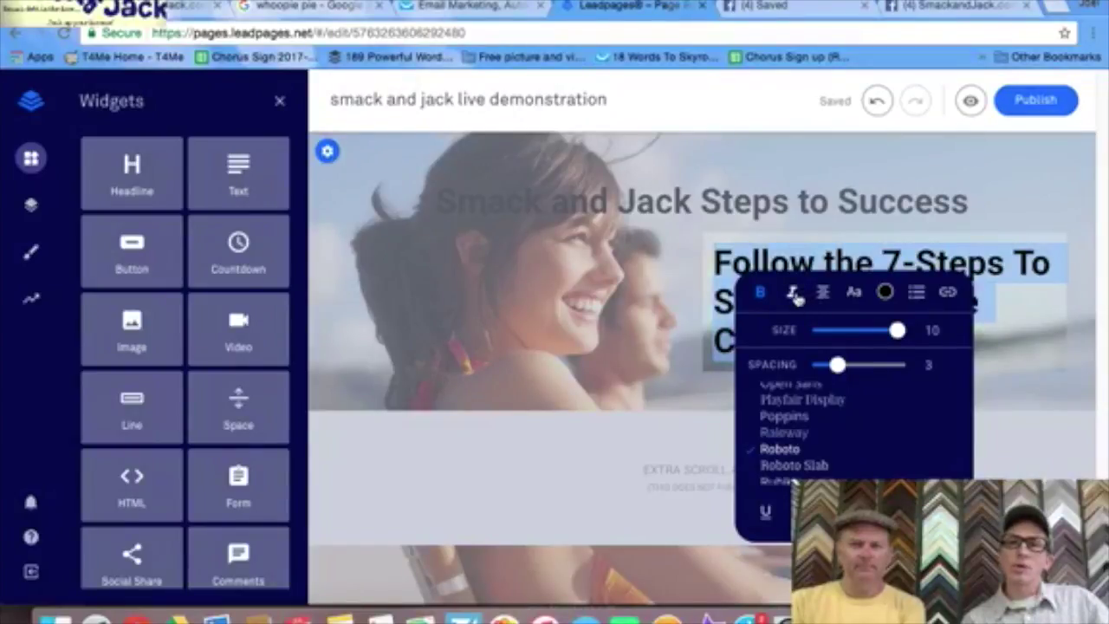
pyautogui.click(796, 298)
pyautogui.click(796, 298)
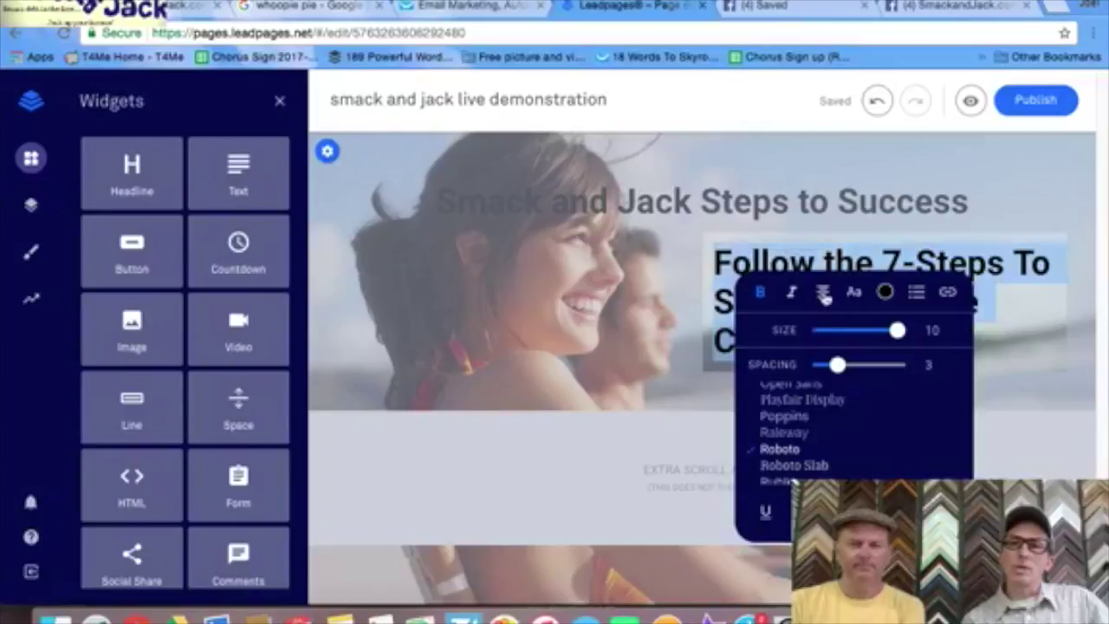
# - Centre the "Follow the 7-Steps" text and change its font to Domine
pyautogui.click(824, 292)
pyautogui.click(857, 338)
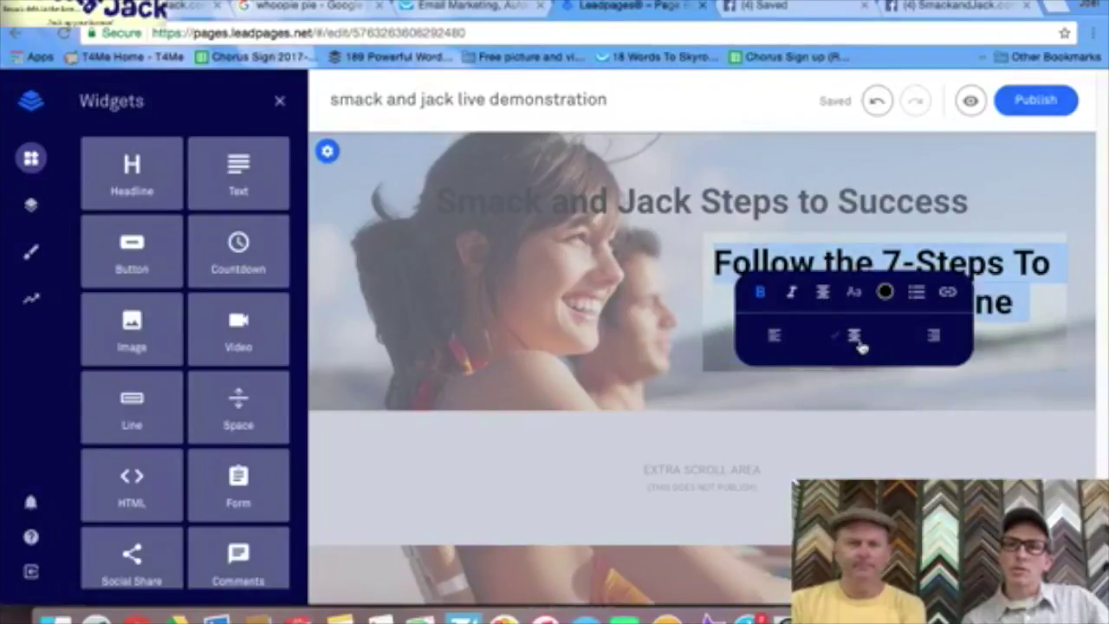
pyautogui.click(855, 294)
pyautogui.scroll(-2, 841, 422)
pyautogui.scroll(3, 842, 421)
pyautogui.scroll(3, 841, 421)
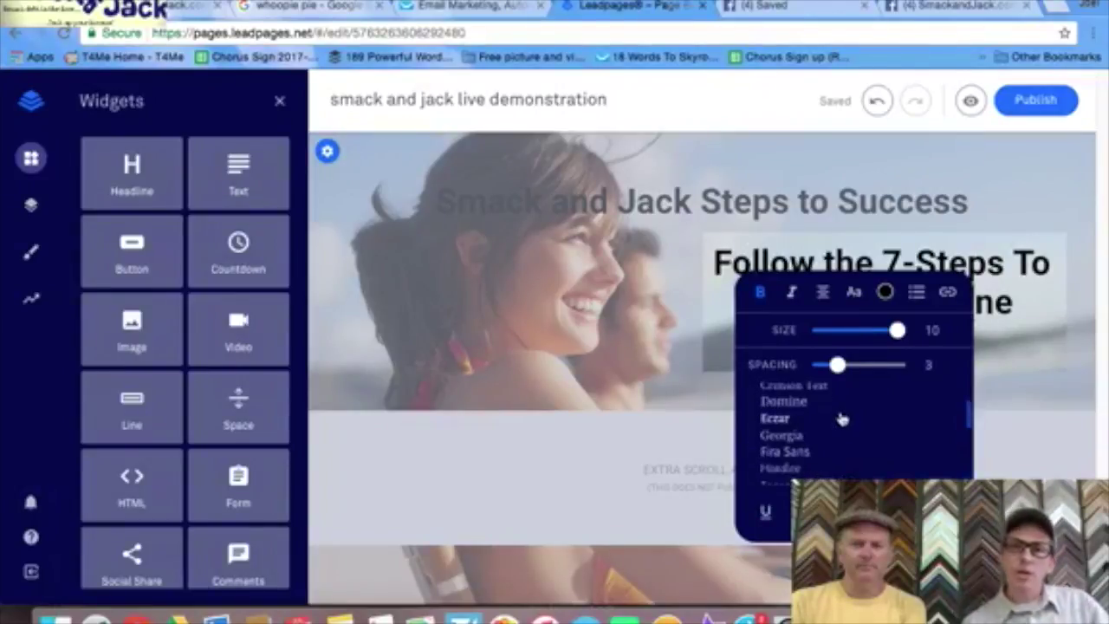
pyautogui.click(781, 403)
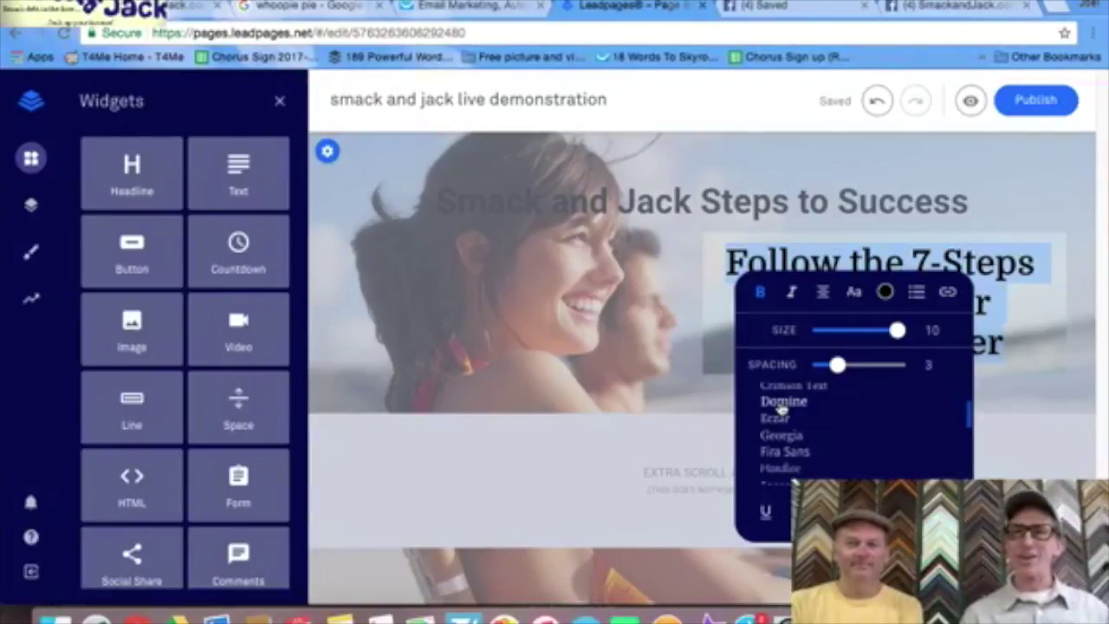
pyautogui.click(1053, 180)
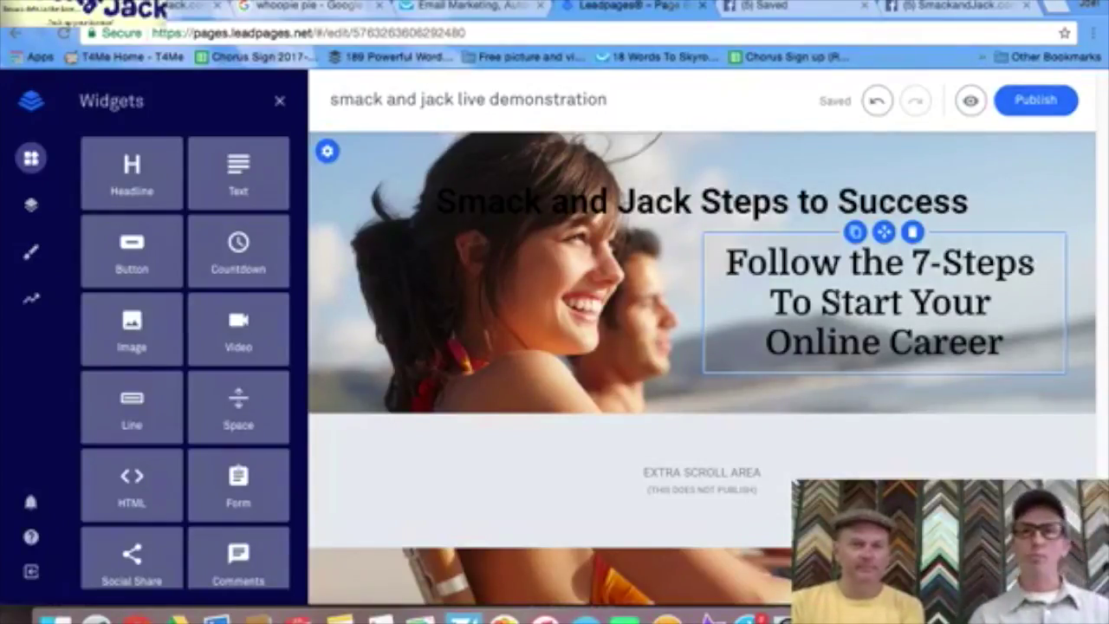
# - Add a second text widget below the "Follow the 7-Steps" text, with a Space widget filling the row's left half
pyautogui.moveTo(255, 186); pyautogui.dragTo(910, 372)
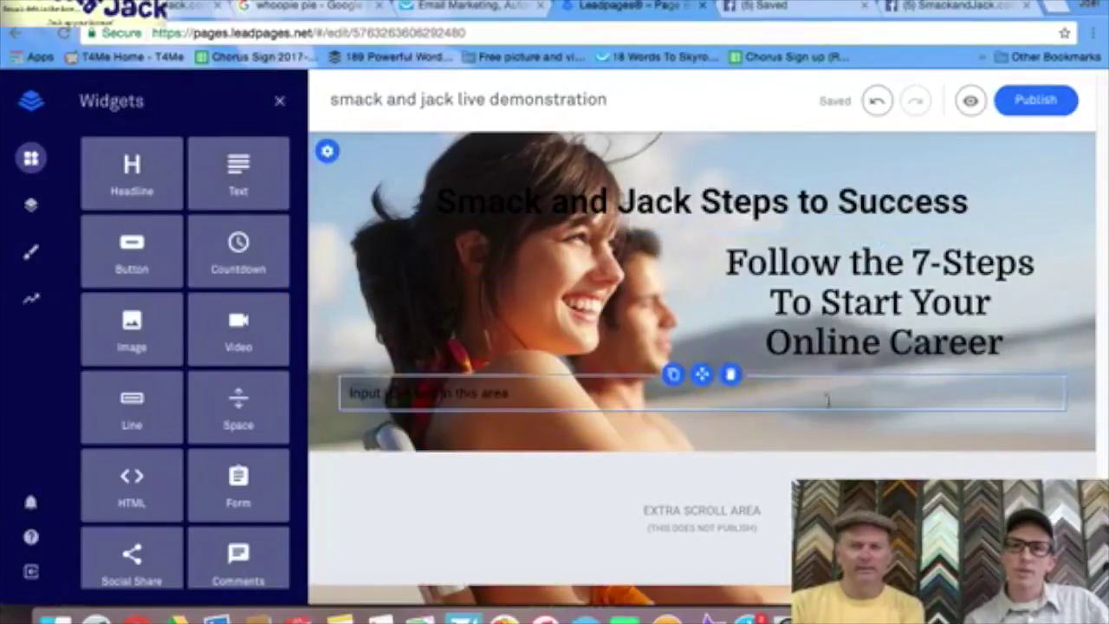
pyautogui.moveTo(240, 412); pyautogui.dragTo(406, 405)
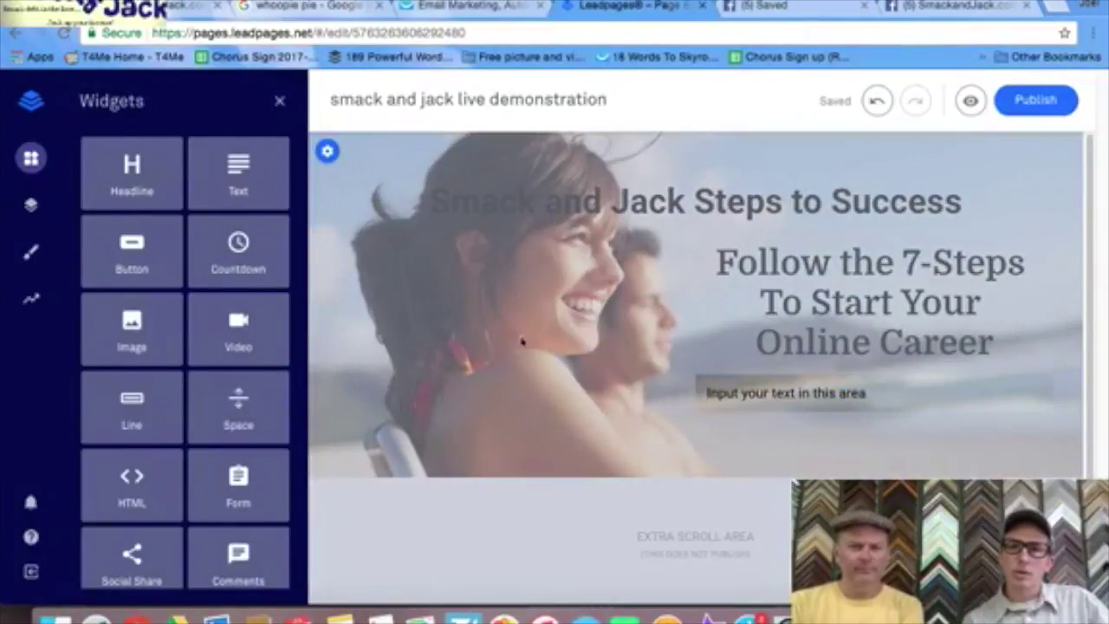
pyautogui.click(903, 374)
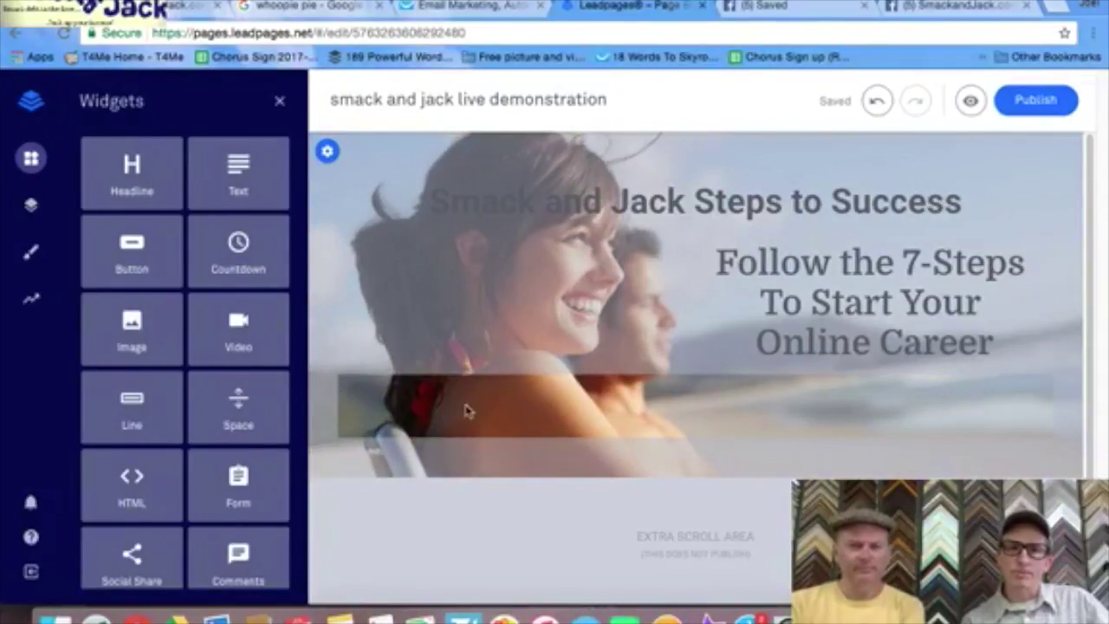
pyautogui.moveTo(238, 186); pyautogui.dragTo(1071, 378)
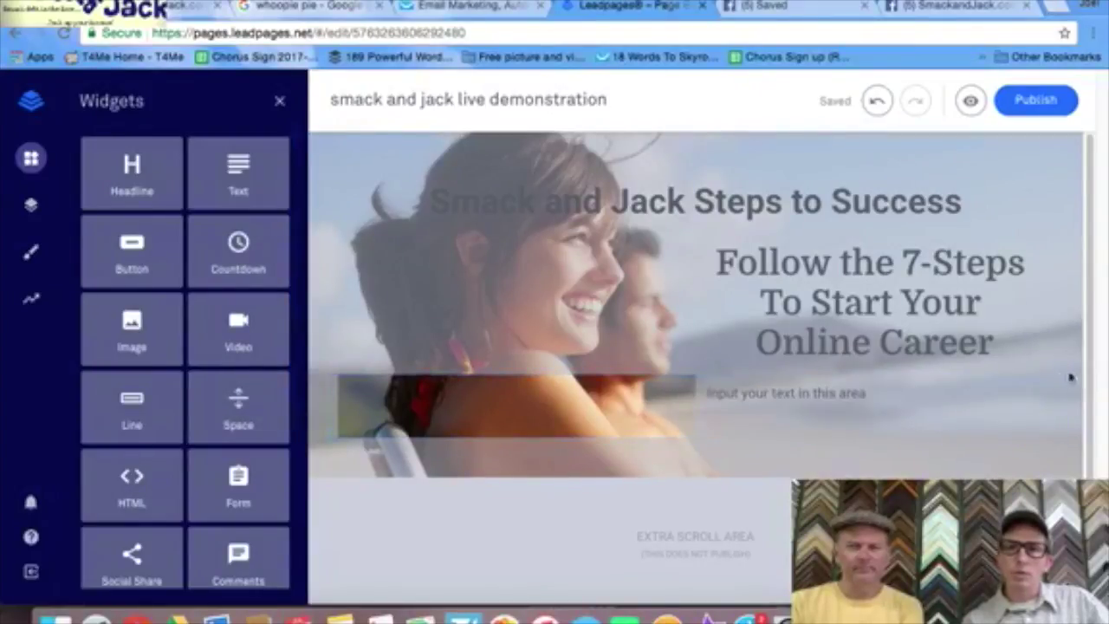
# - Replace the second text widget's placeholder with "Click Below To Start In The Next 30 Minutes!"
pyautogui.click(879, 402)
pyautogui.click(875, 394)
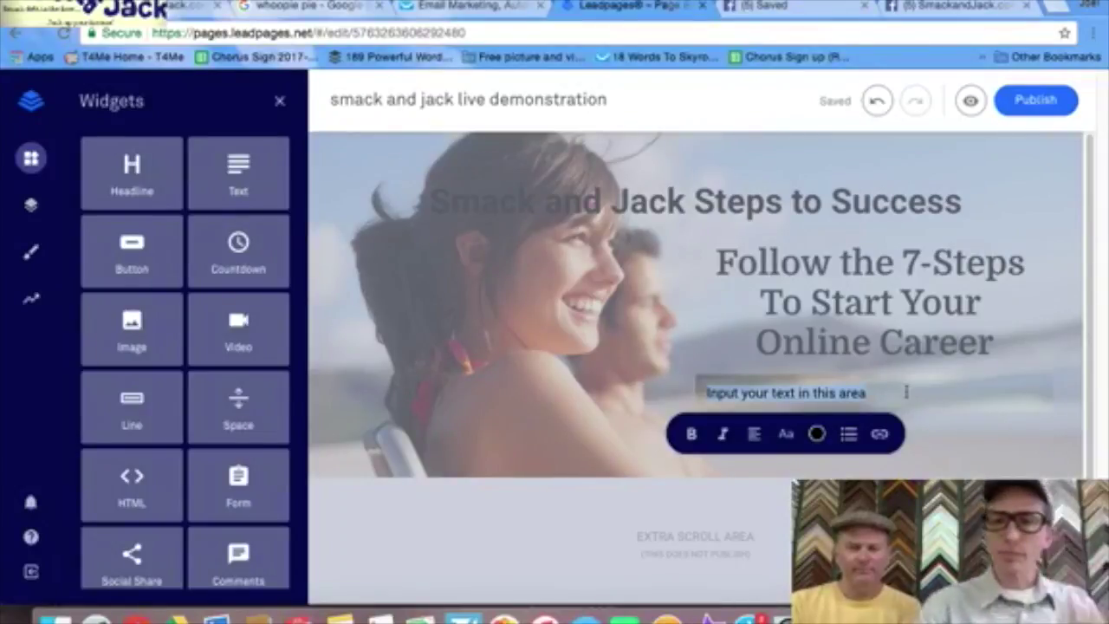
pyautogui.write('Click Below')
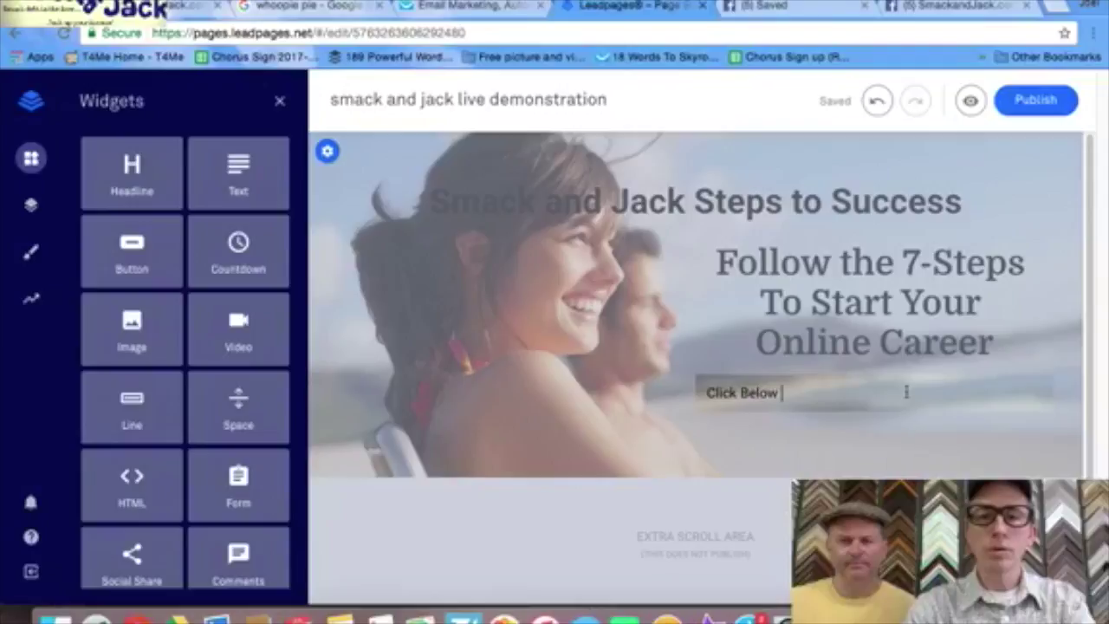
pyautogui.write('to')
pyautogui.press('BackSpace')
pyautogui.press('BackSpace')
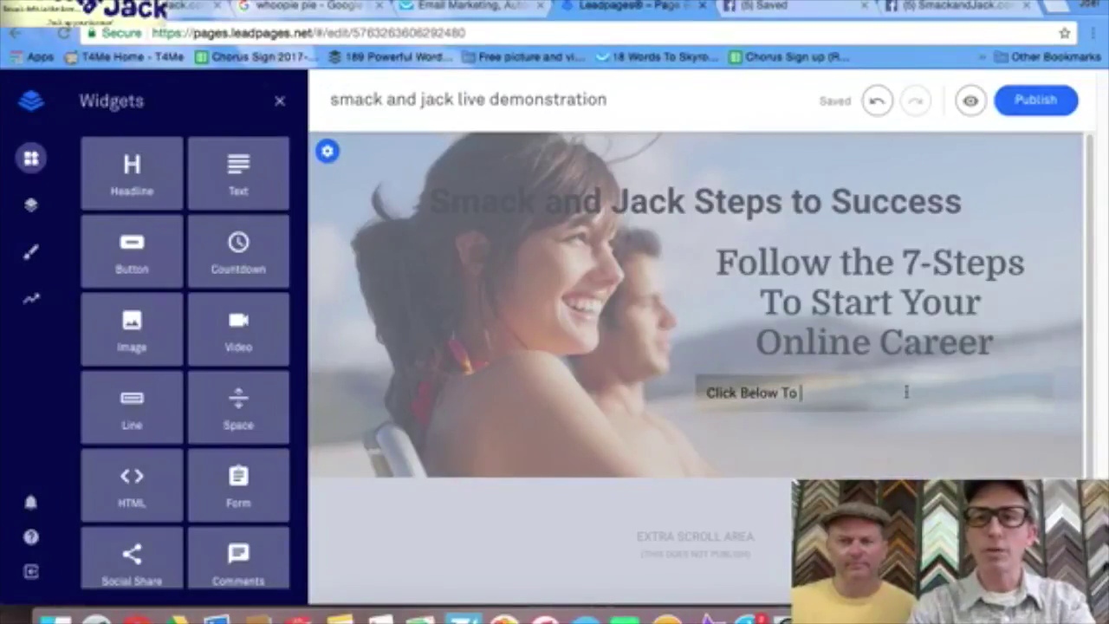
pyautogui.write('To Start In')
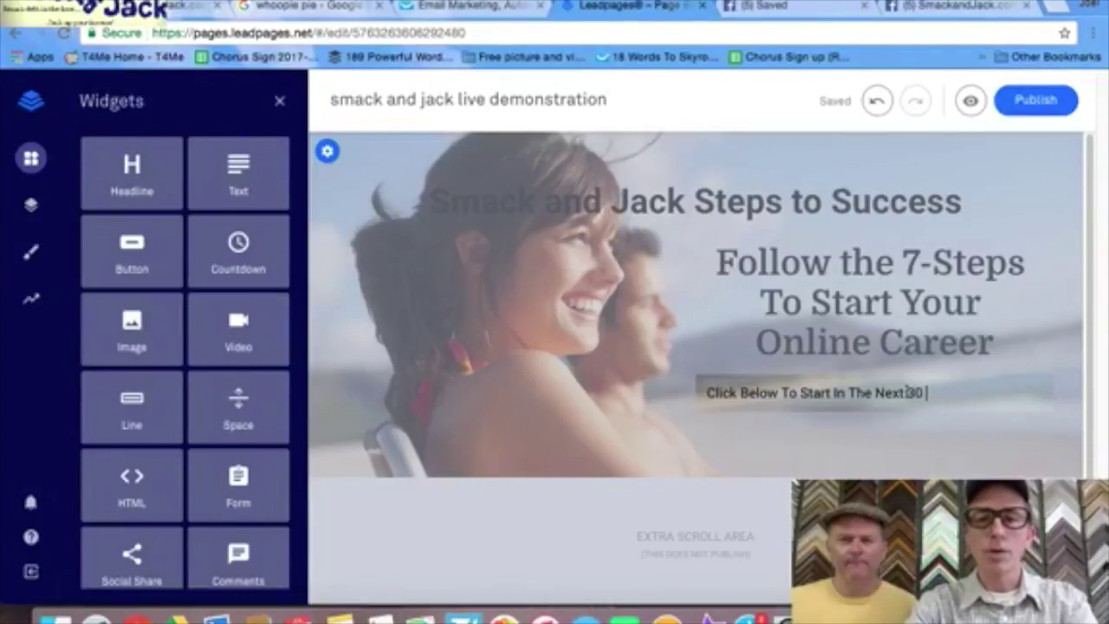
pyautogui.write('The Next 30 Minutes')
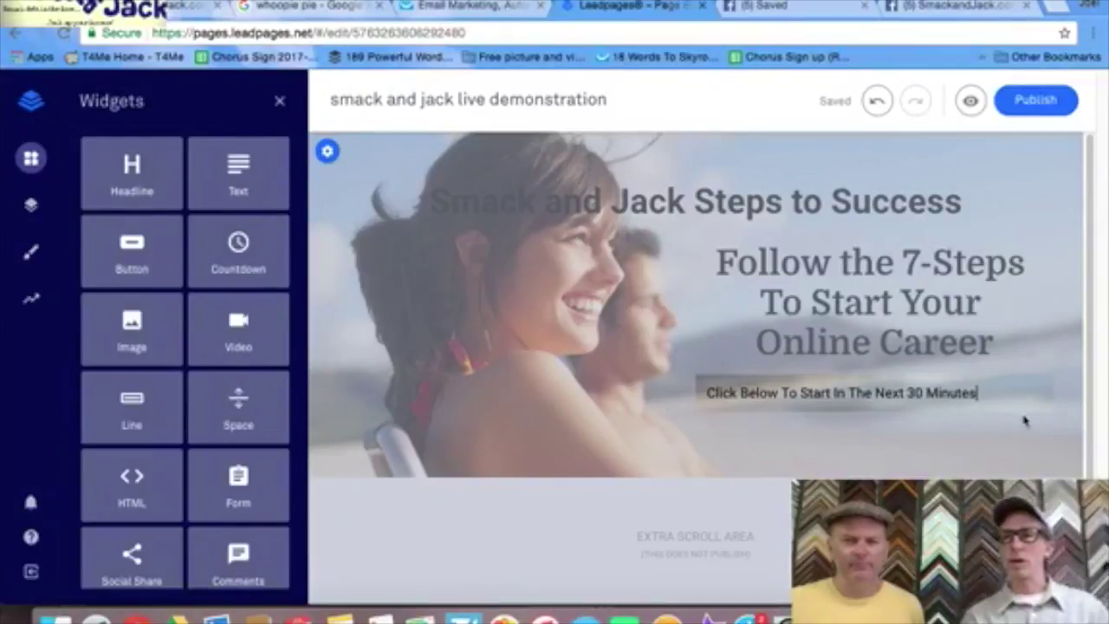
pyautogui.write('!')
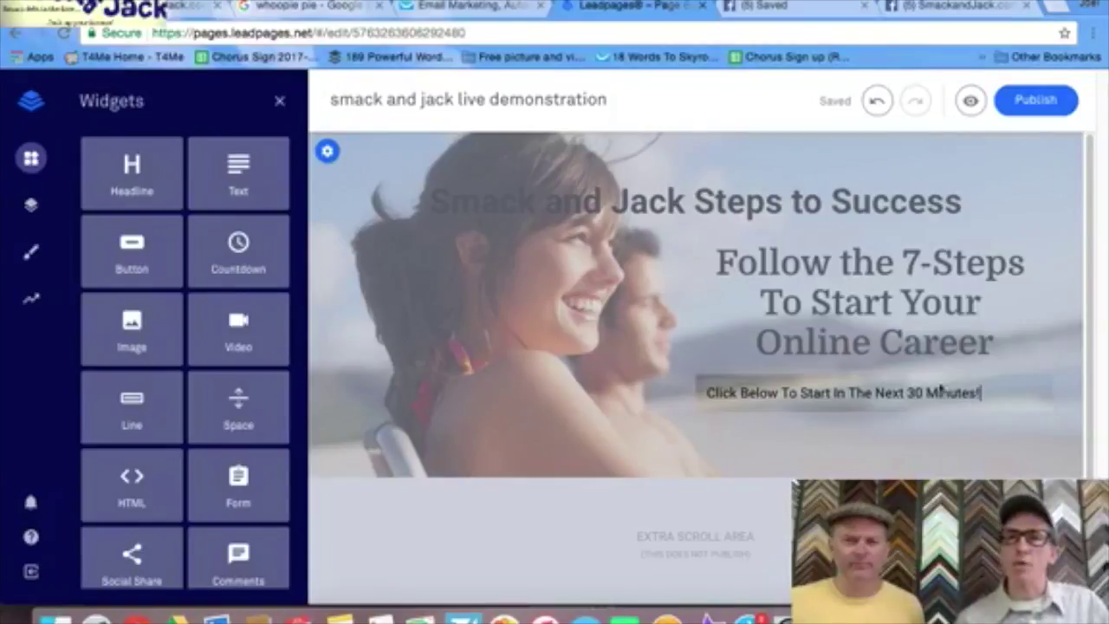
# - Enlarge the "Click Below To Start In The Next 30 Minutes!" text to size 8 and make it bold
pyautogui.tripleClick(904, 392)
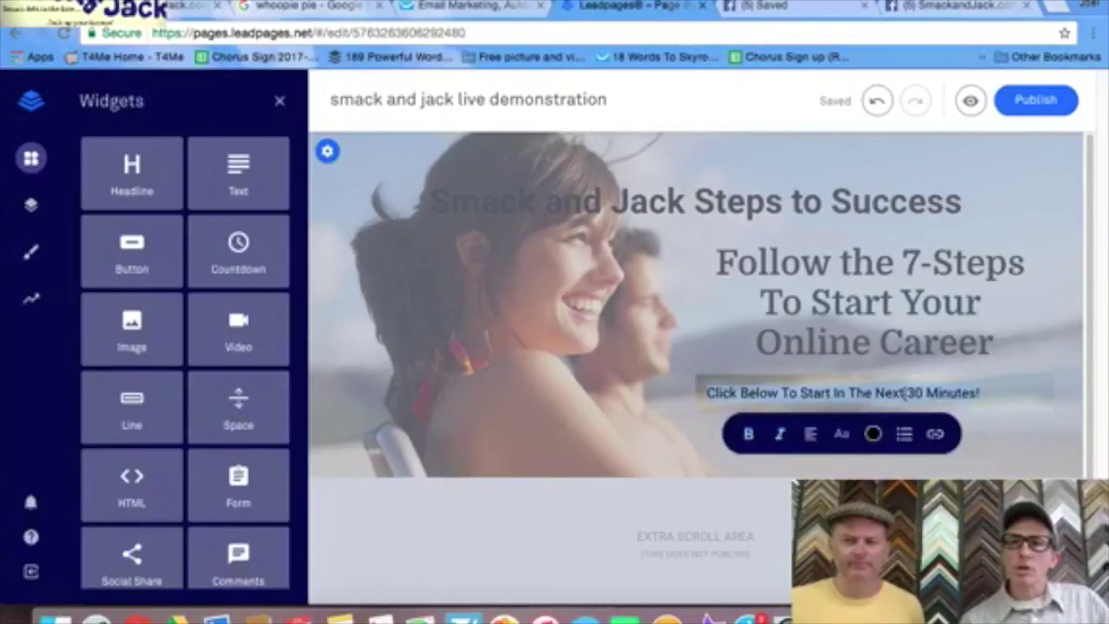
pyautogui.click(853, 439)
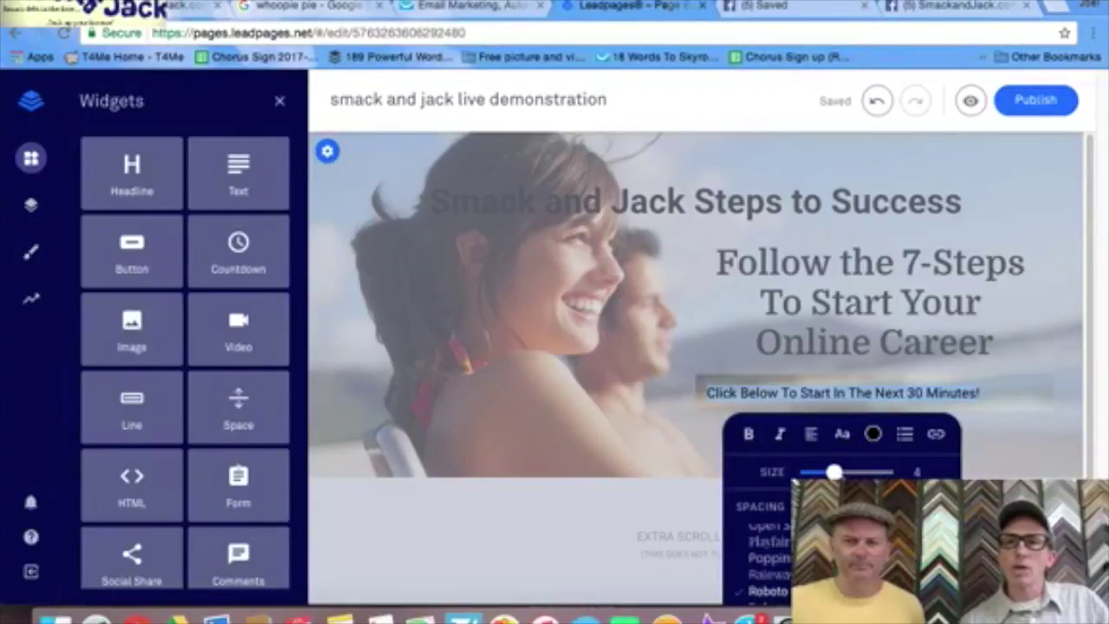
pyautogui.moveTo(833, 473); pyautogui.dragTo(869, 473)
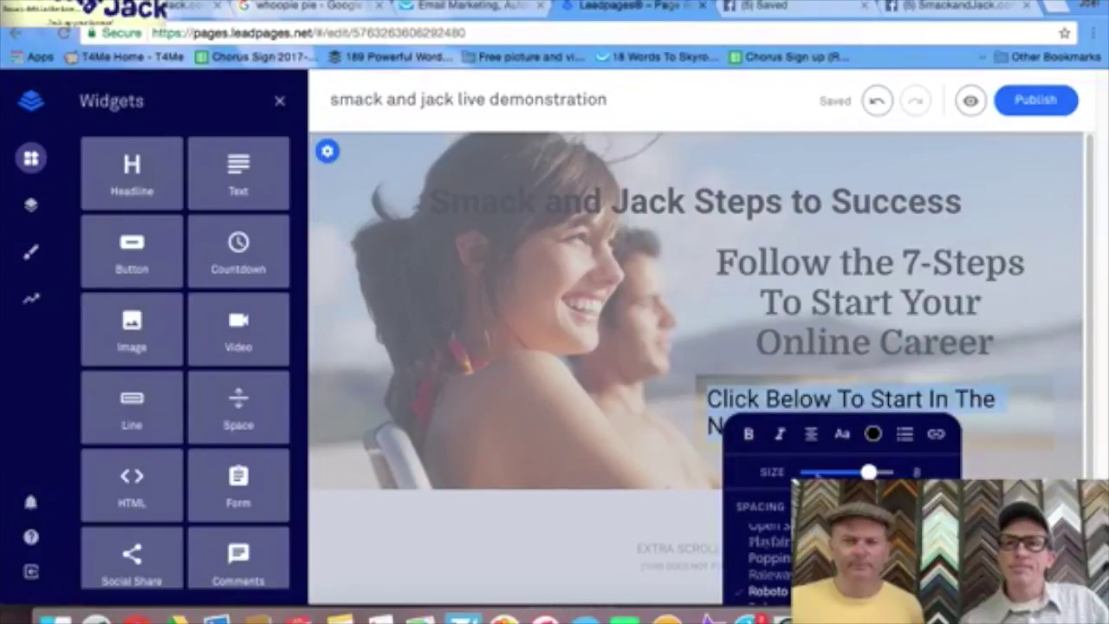
pyautogui.click(749, 434)
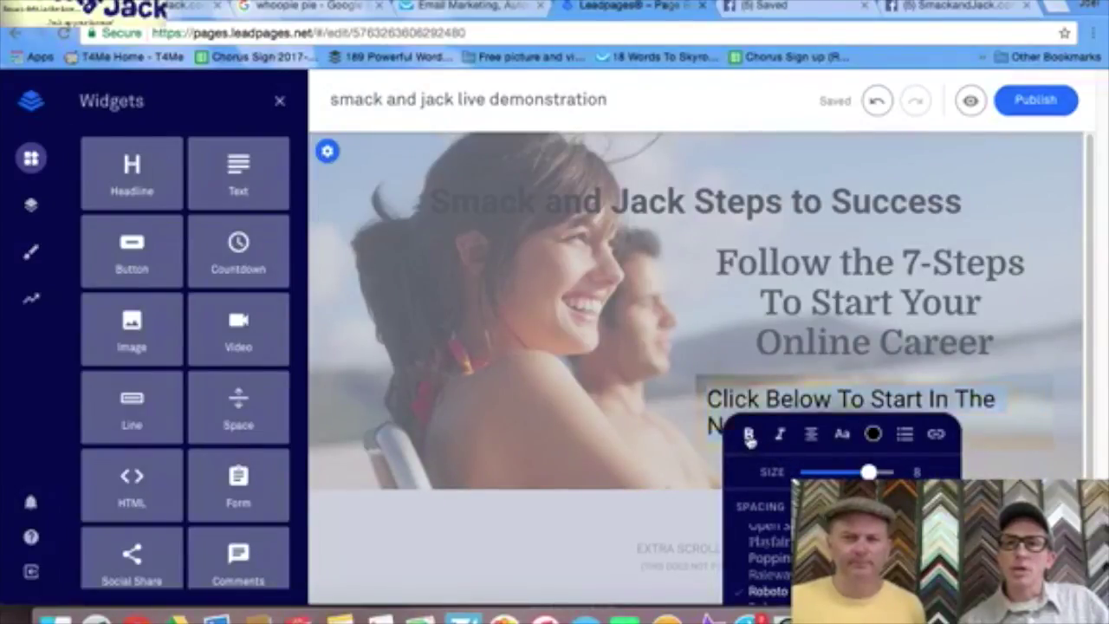
# - Centre the "Click Below To Start In The Next 30 Minutes!" text and change its font to Domine
pyautogui.click(812, 434)
pyautogui.click(842, 475)
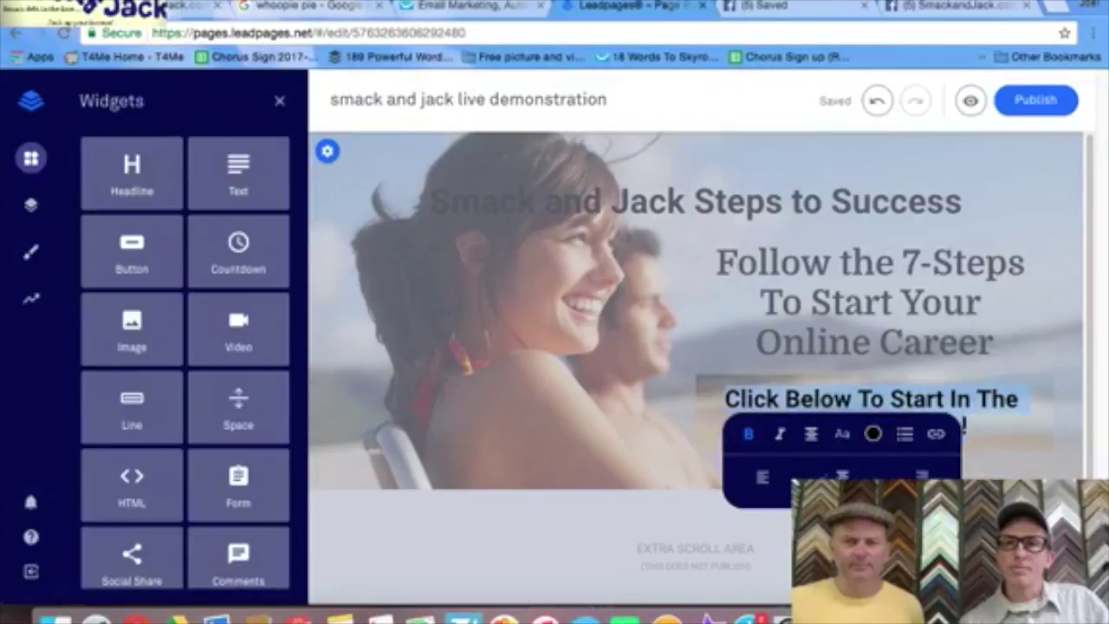
pyautogui.click(842, 439)
pyautogui.scroll(-10, 770, 563)
pyautogui.scroll(10, 770, 555)
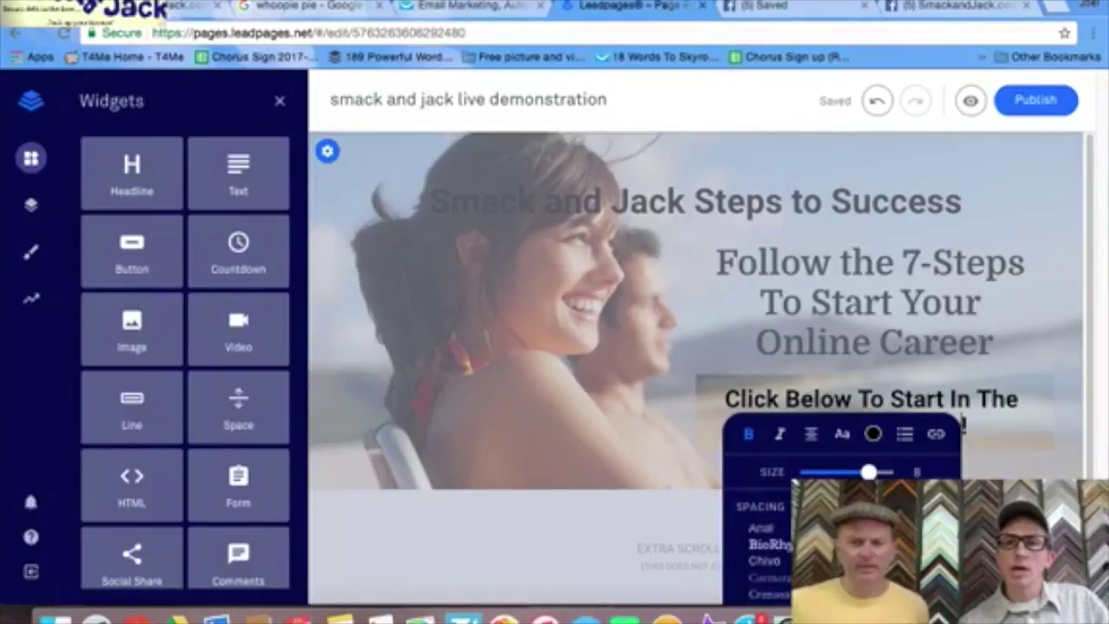
pyautogui.scroll(2, 769, 555)
pyautogui.scroll(-3, 770, 555)
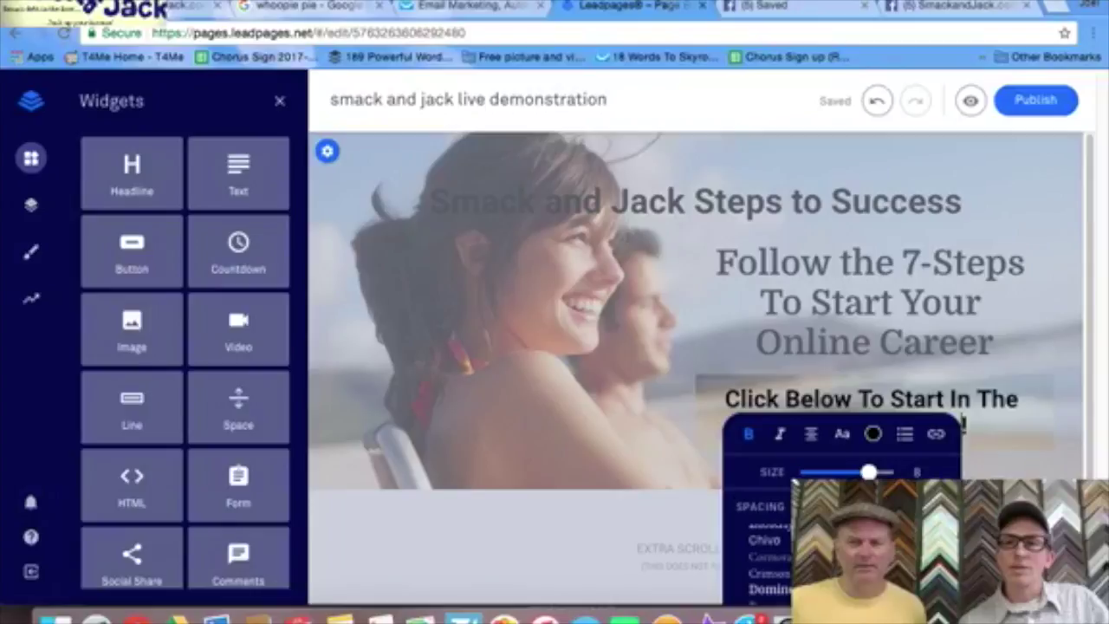
pyautogui.click(1010, 327)
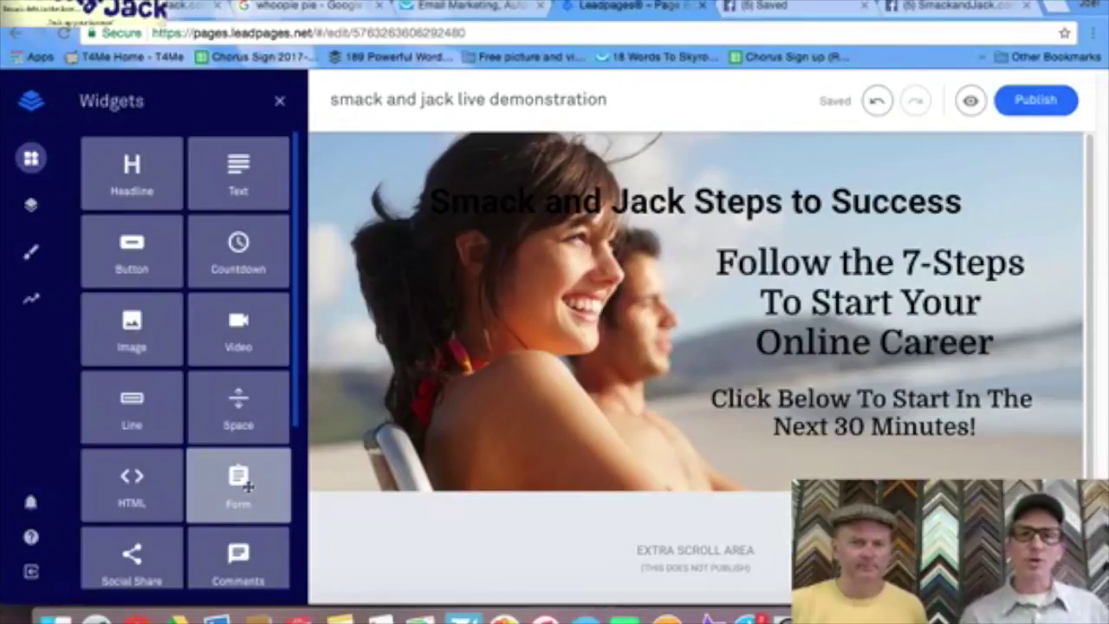
# - Add a Form widget below the "Click Below To Start" text, without keeping a Space widget between them
pyautogui.moveTo(247, 487)
pyautogui.mouseDown()
pyautogui.moveTo(295, 468)
pyautogui.moveTo(666, 475)
pyautogui.moveTo(713, 486)
pyautogui.moveTo(706, 441)
pyautogui.moveTo(730, 468)
pyautogui.moveTo(735, 501)
pyautogui.moveTo(746, 498)
pyautogui.moveTo(451, 469)
pyautogui.moveTo(258, 484)
pyautogui.mouseUp()
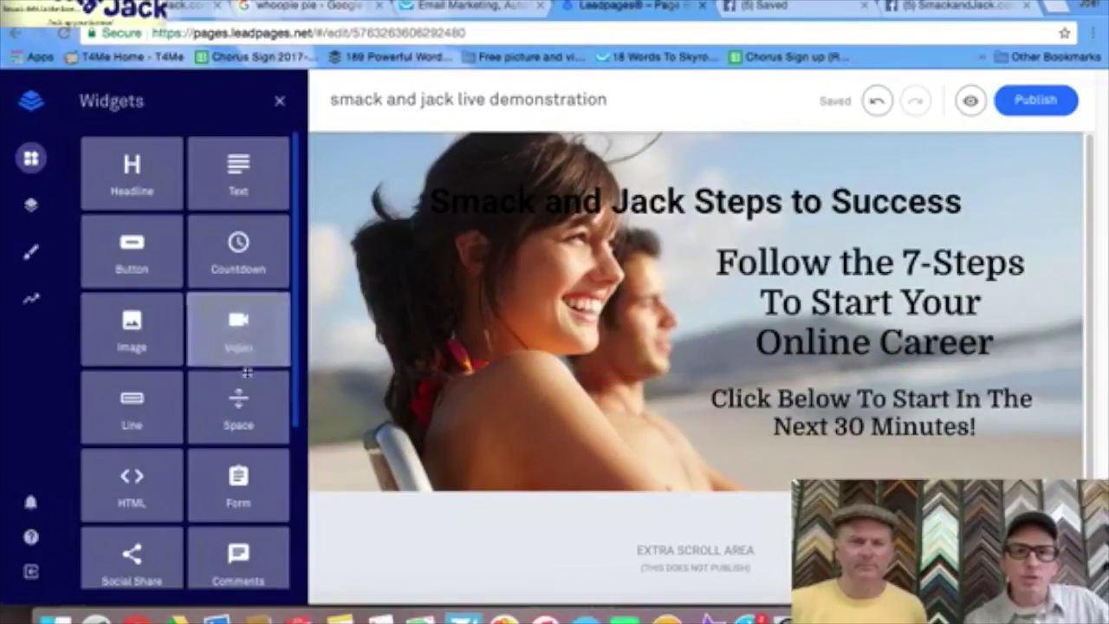
pyautogui.moveTo(240, 406); pyautogui.dragTo(843, 468)
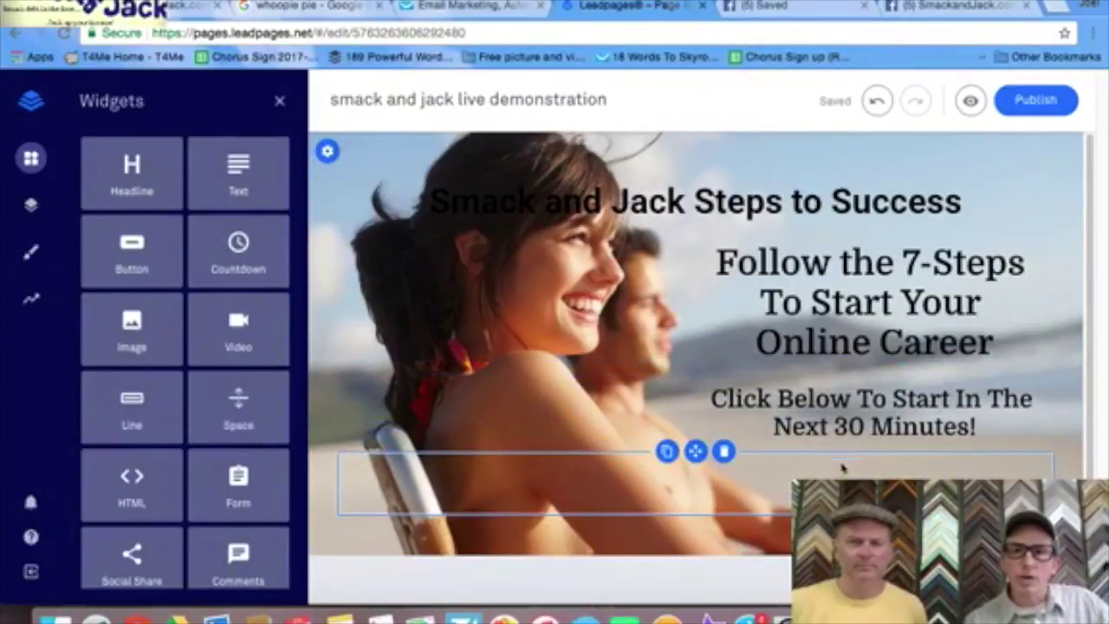
pyautogui.moveTo(242, 494); pyautogui.dragTo(775, 495)
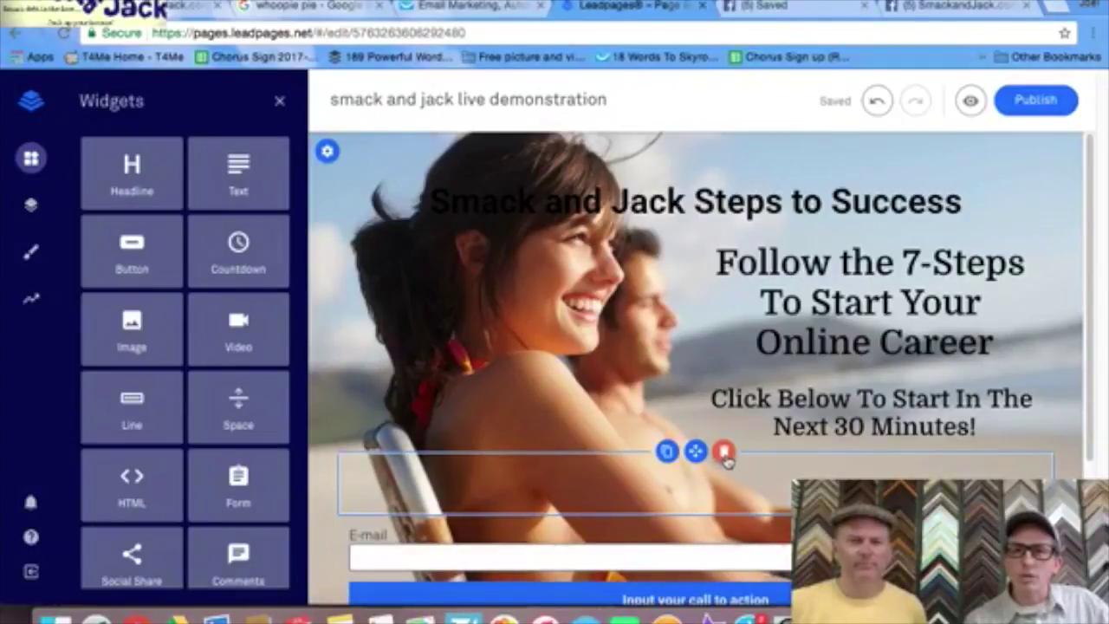
pyautogui.click(725, 452)
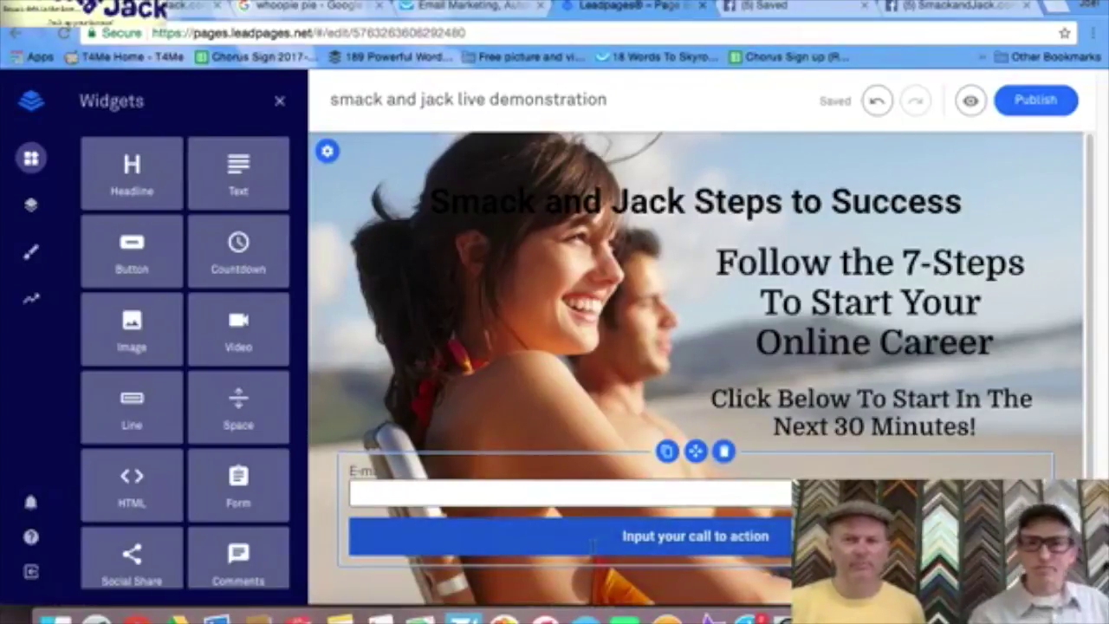
# - Replace the form button's placeholder text with a call to action beginning ">>>> Take Me To The 7-Steps"
pyautogui.click(596, 546)
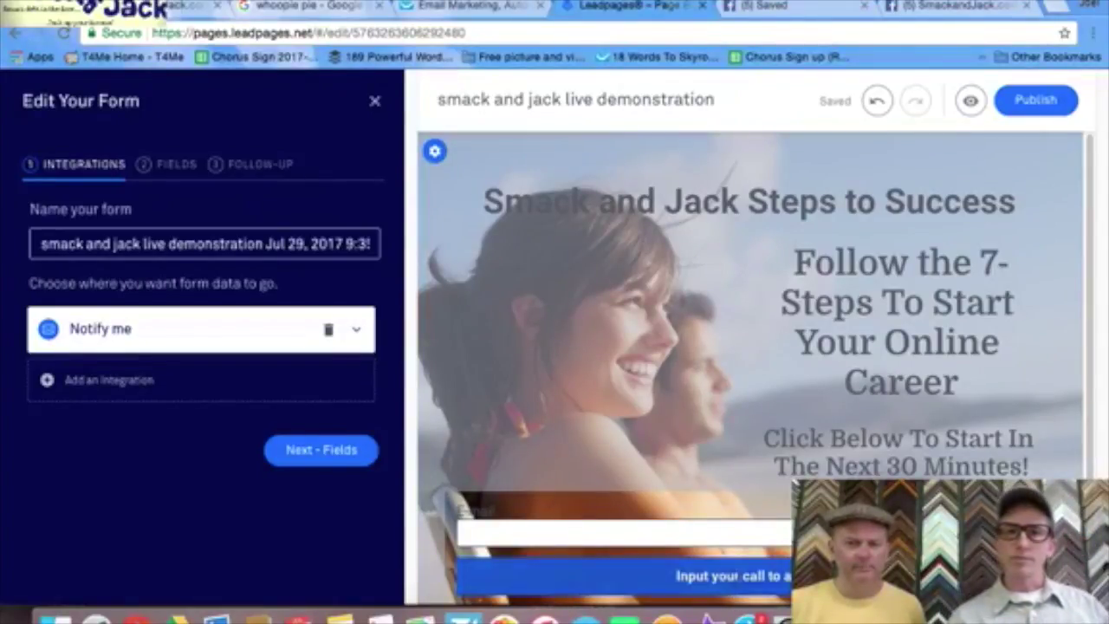
pyautogui.tripleClick(736, 576)
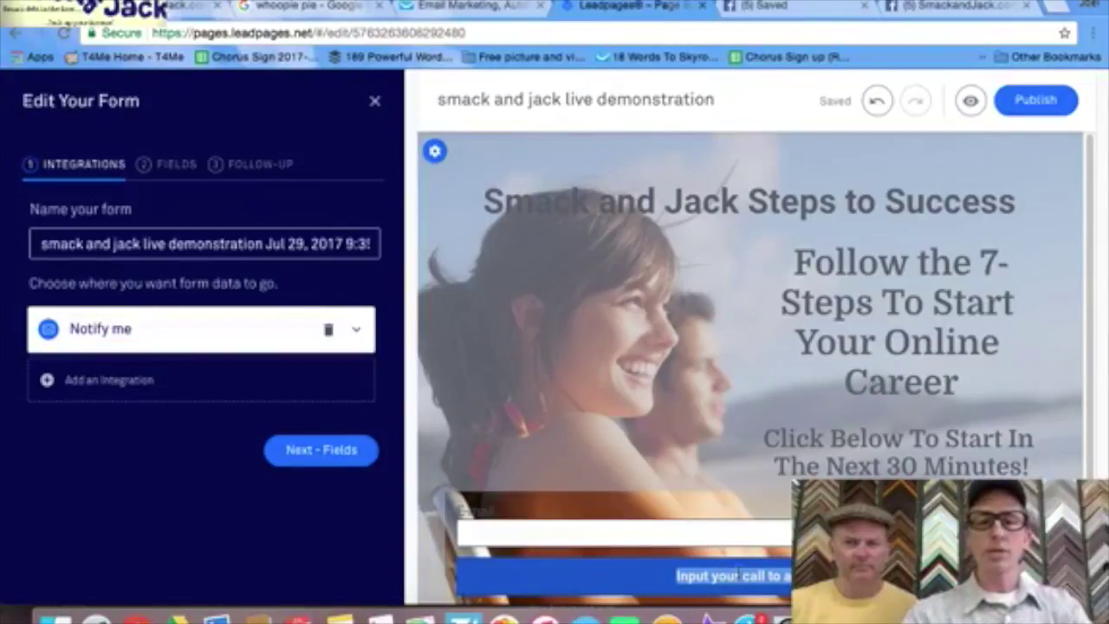
pyautogui.write('>>>>')
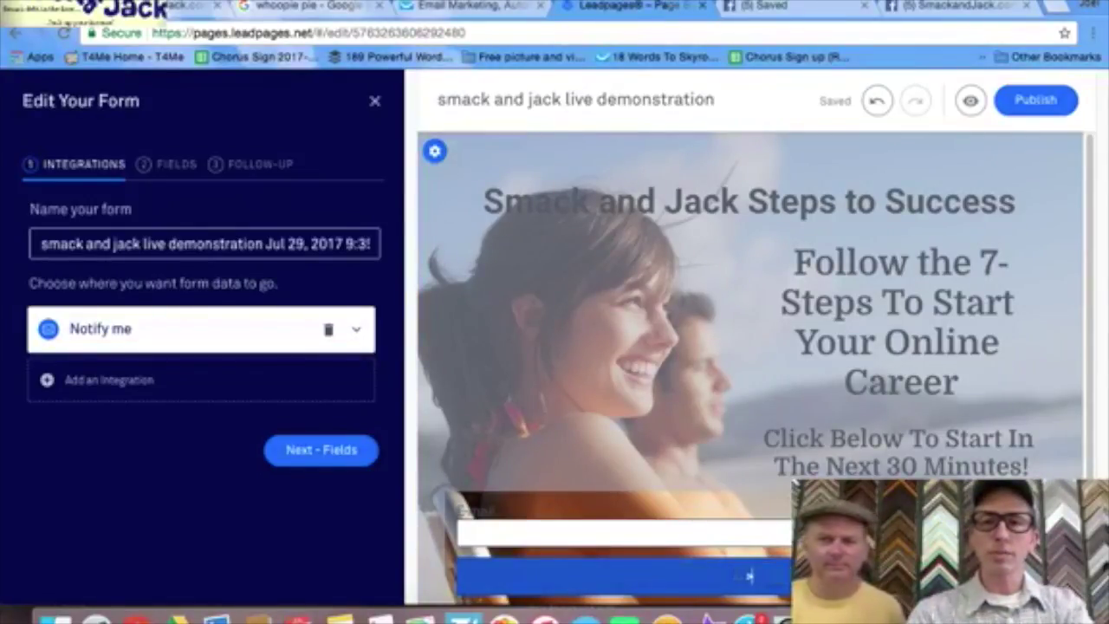
pyautogui.write(' Tka')
pyautogui.press('BackSpace')
pyautogui.press('BackSpace')
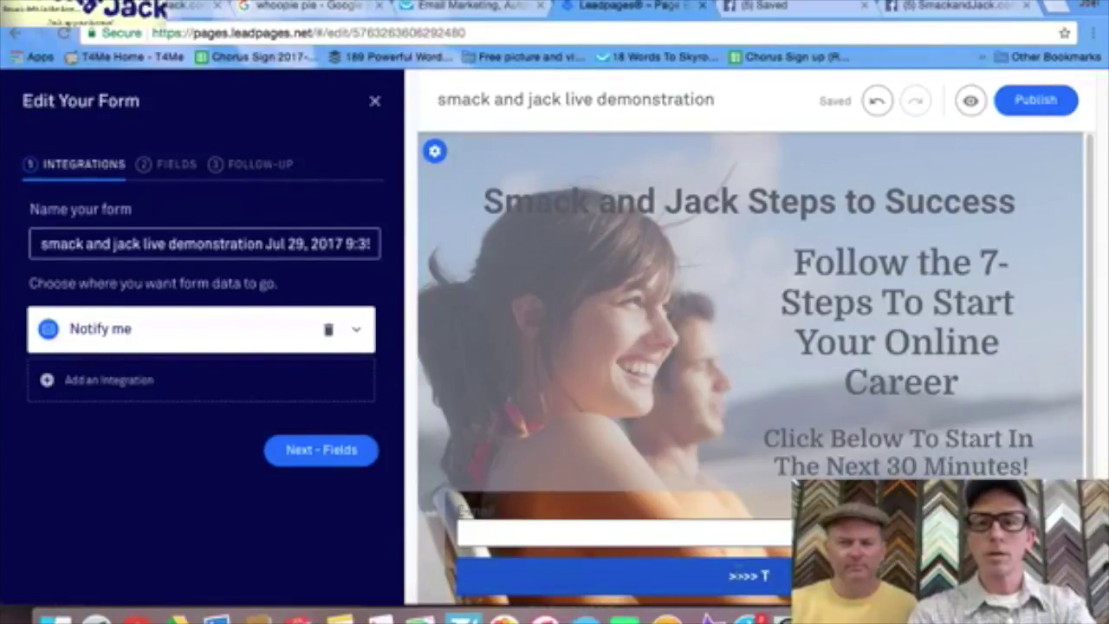
pyautogui.write('ak')
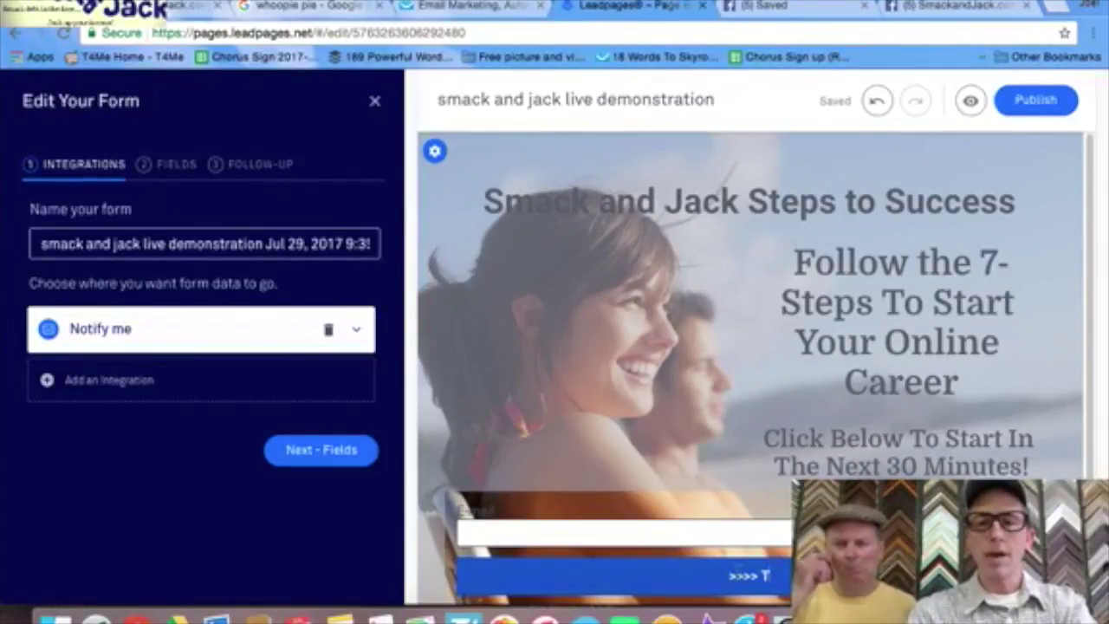
pyautogui.write('e Me')
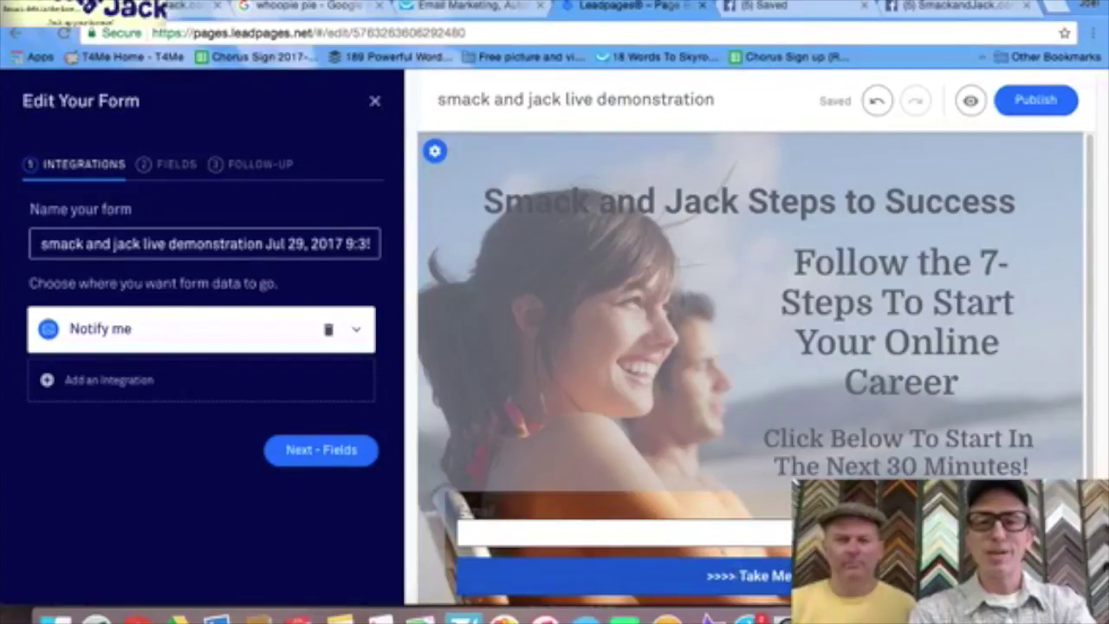
pyautogui.write(' To')
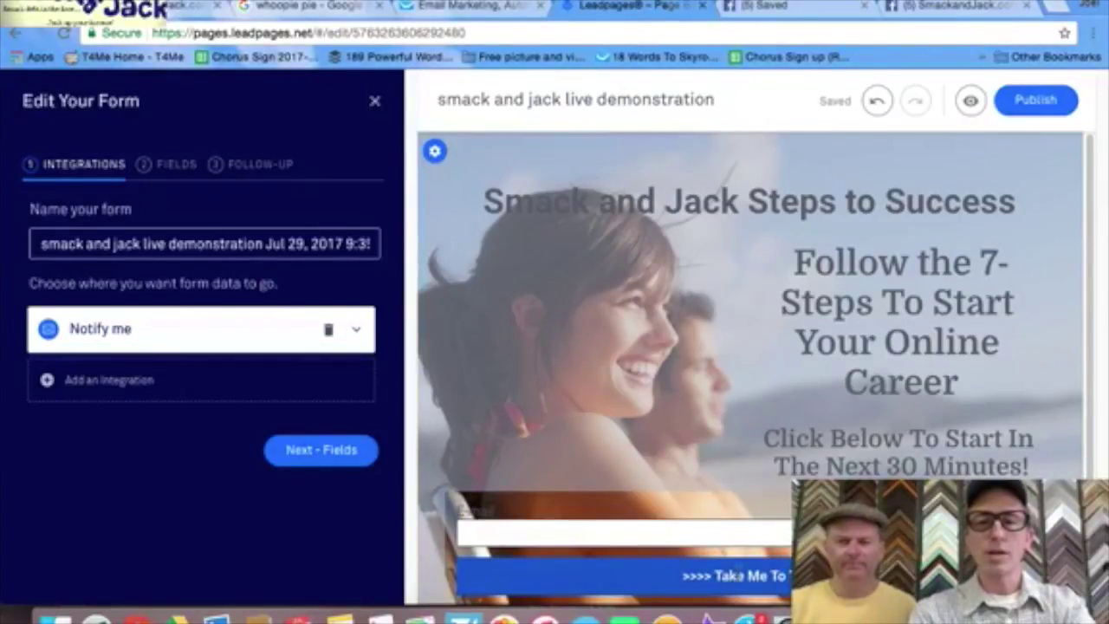
pyautogui.write(' T')
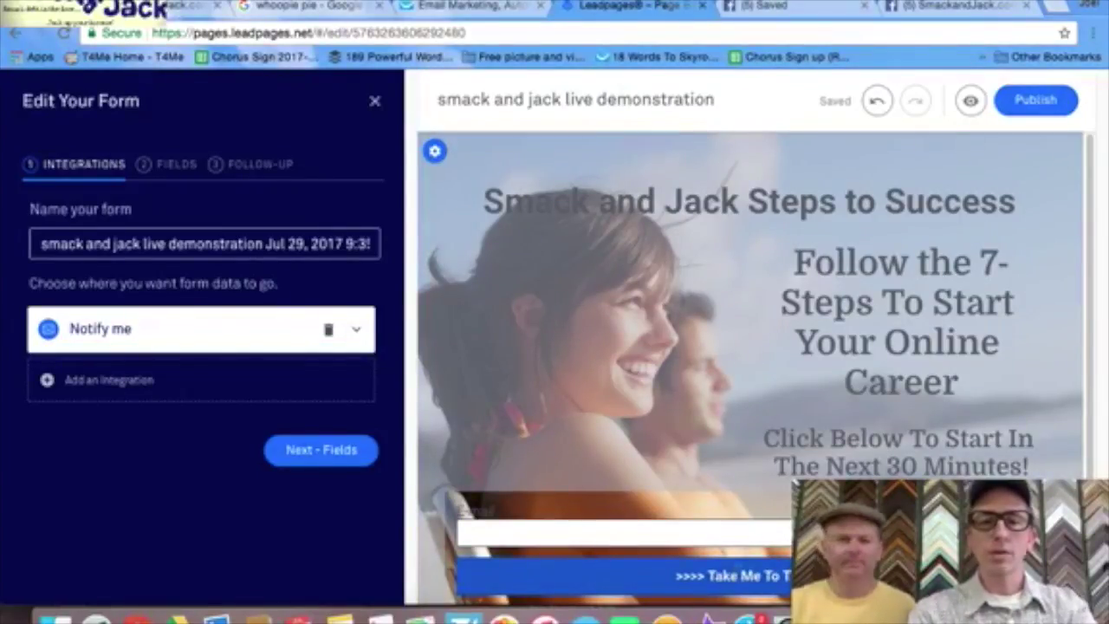
pyautogui.write('he')
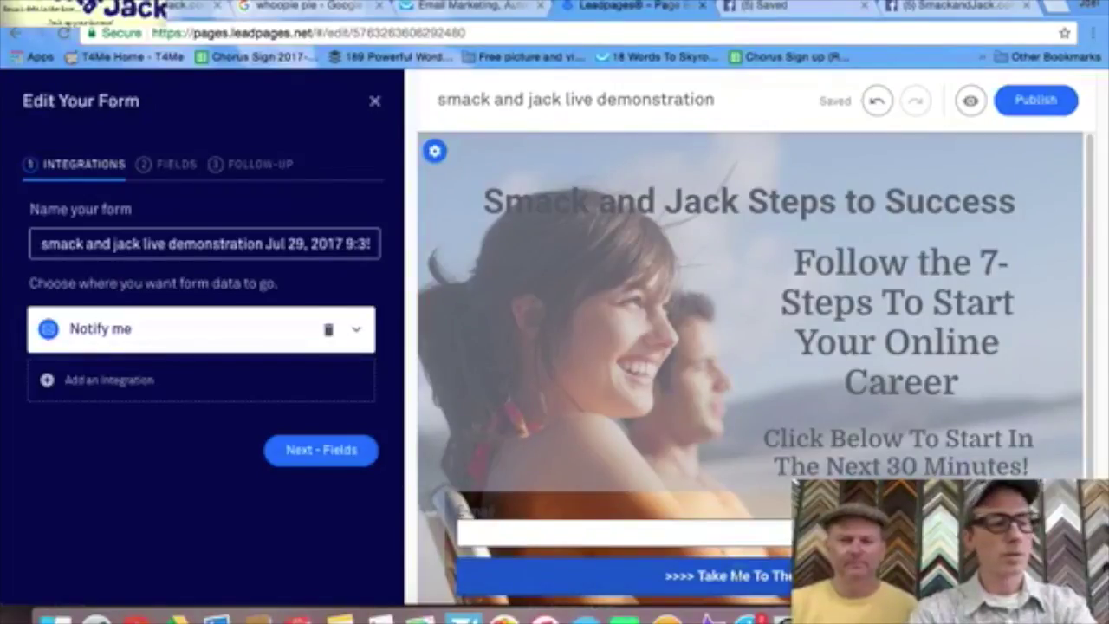
pyautogui.write(' Ne')
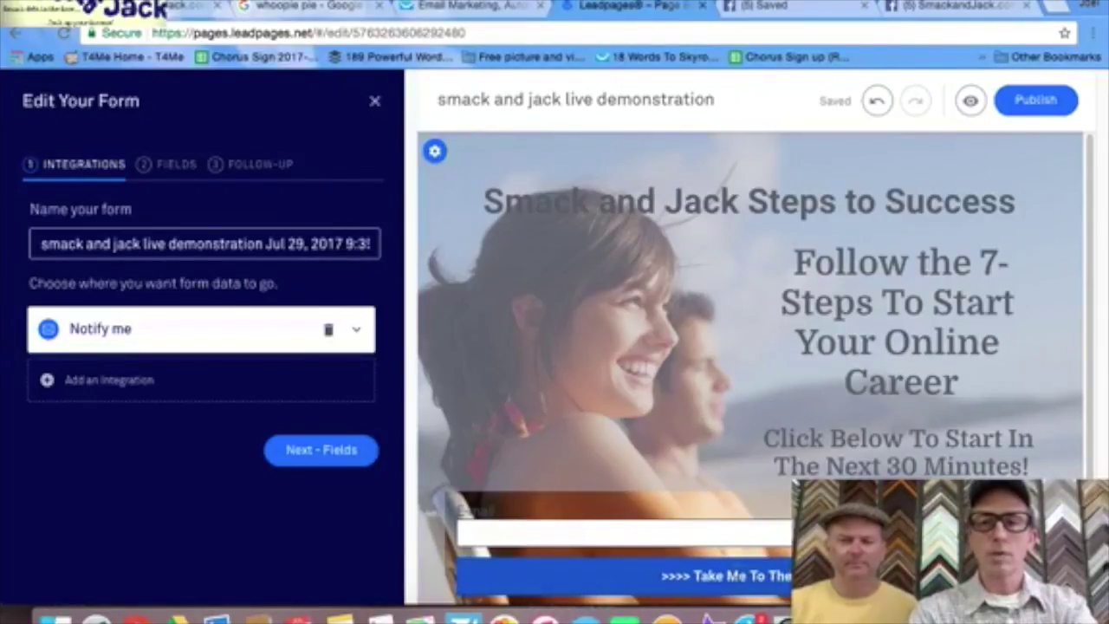
pyautogui.write('St')
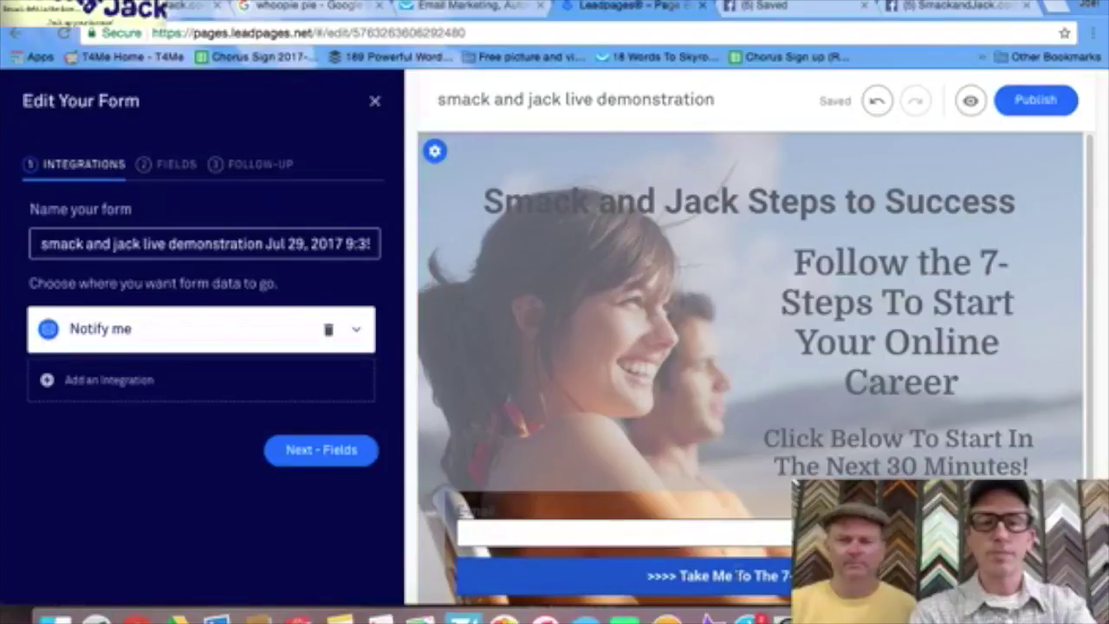
pyautogui.write('e')
pyautogui.write('cess')
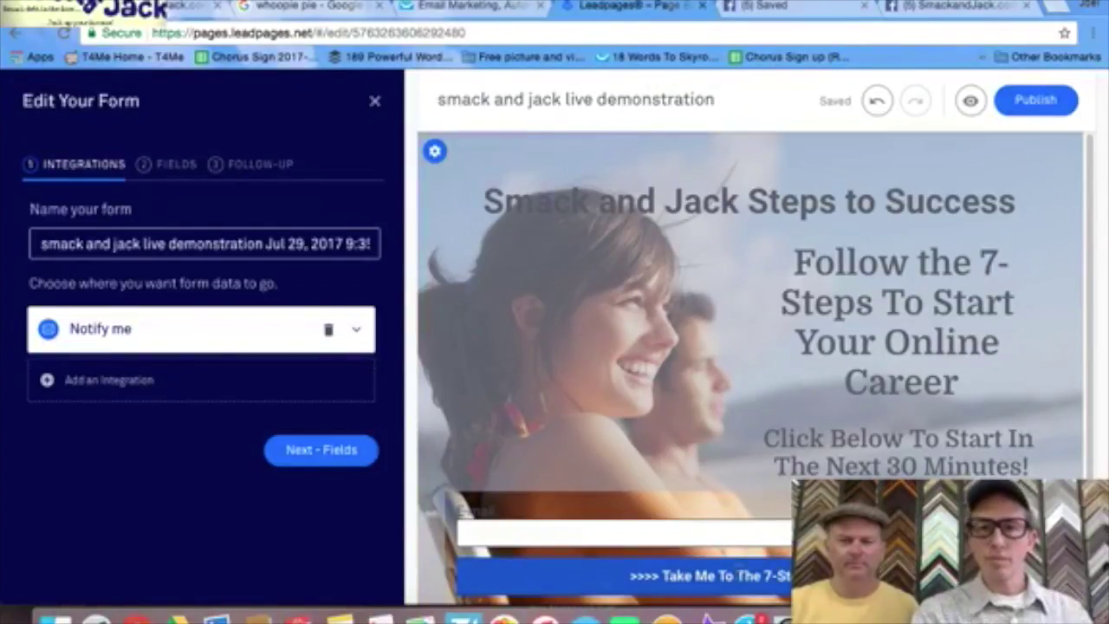
pyautogui.click(624, 505)
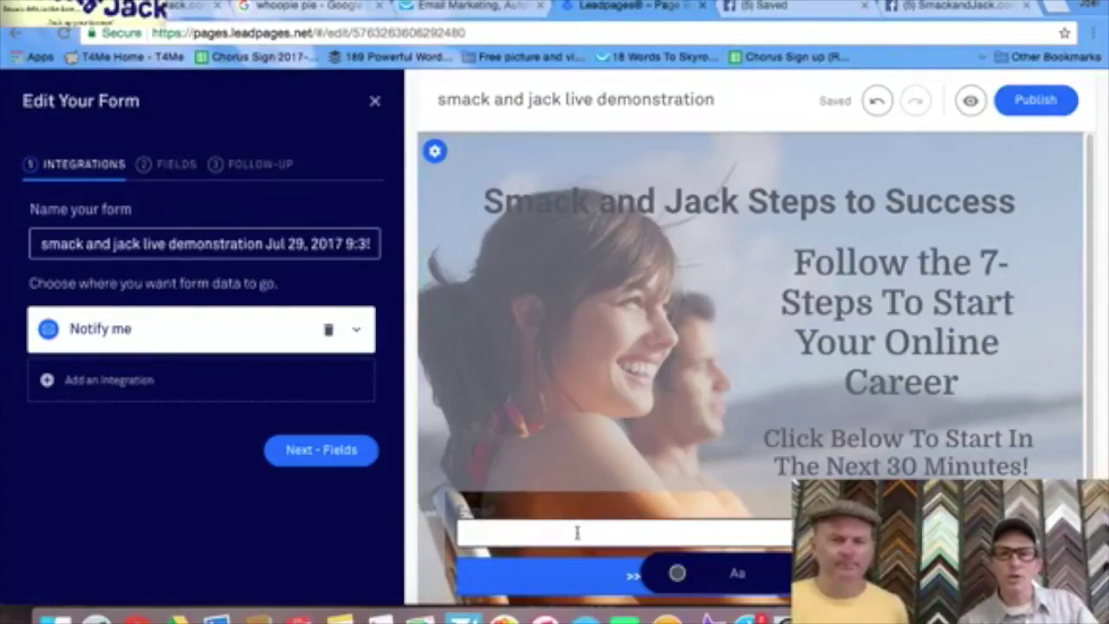
# - Set the placeholder text of the form's E-mail field to "E- Mail"
pyautogui.click(143, 165)
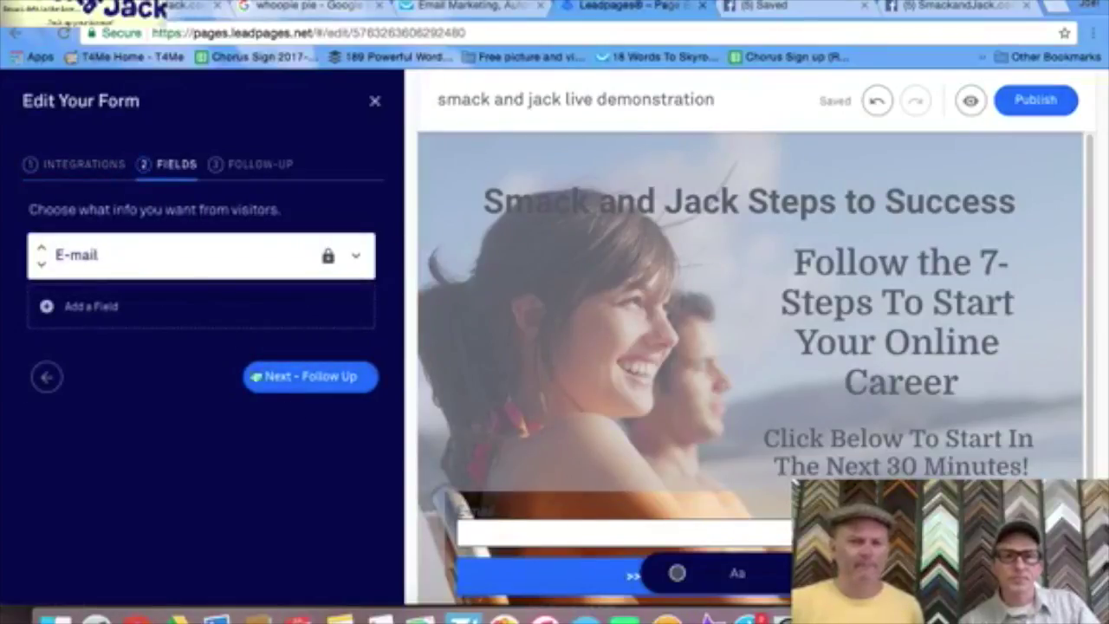
pyautogui.click(182, 266)
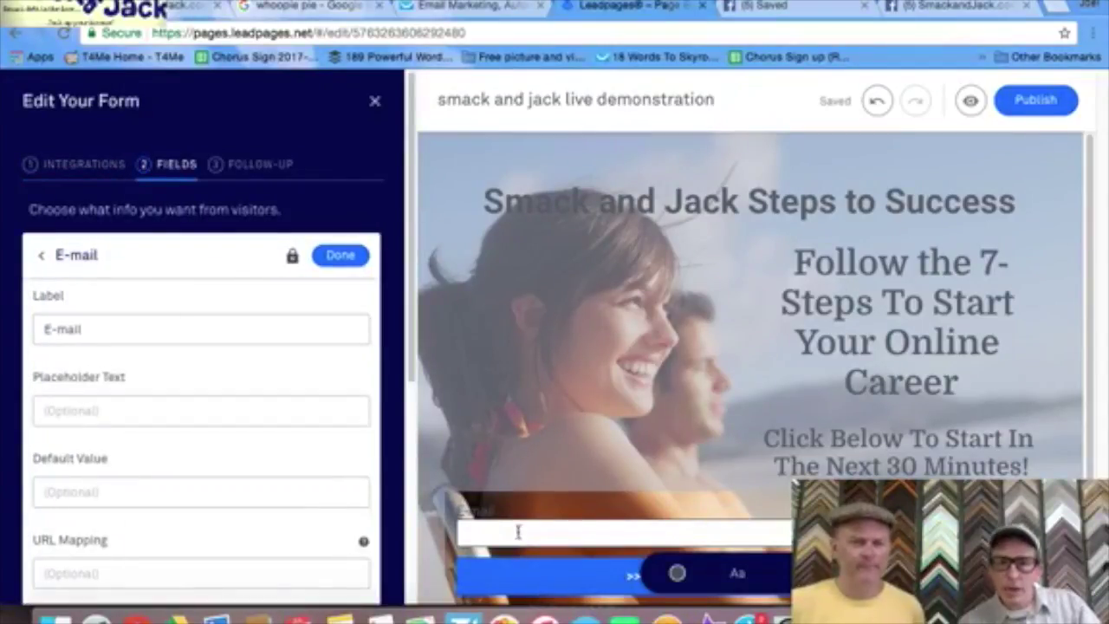
pyautogui.click(203, 408)
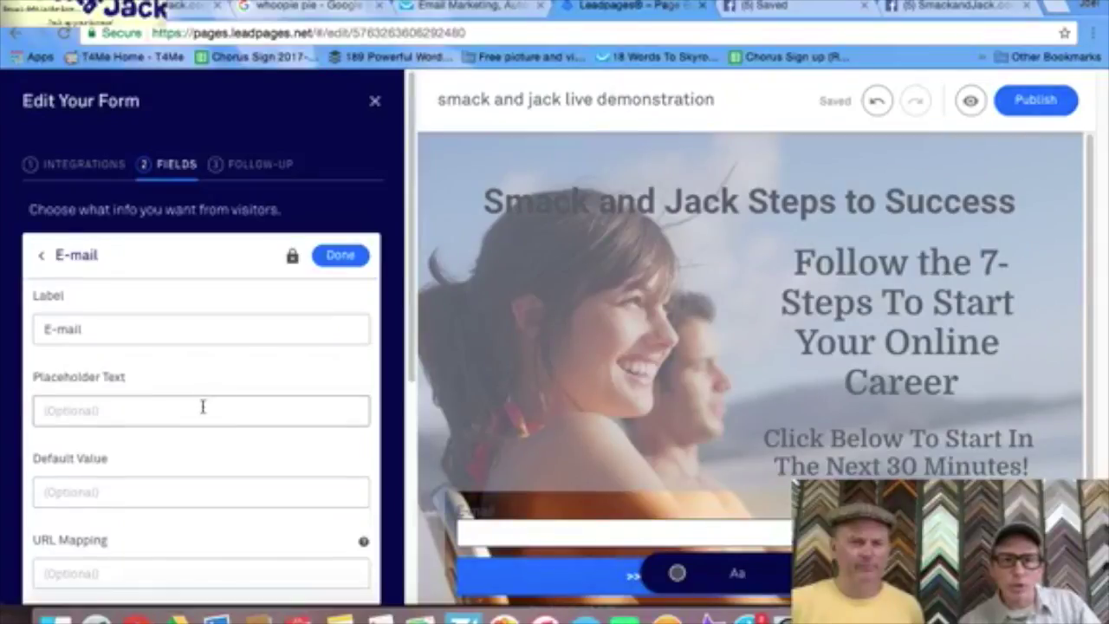
pyautogui.write('E- Ma')
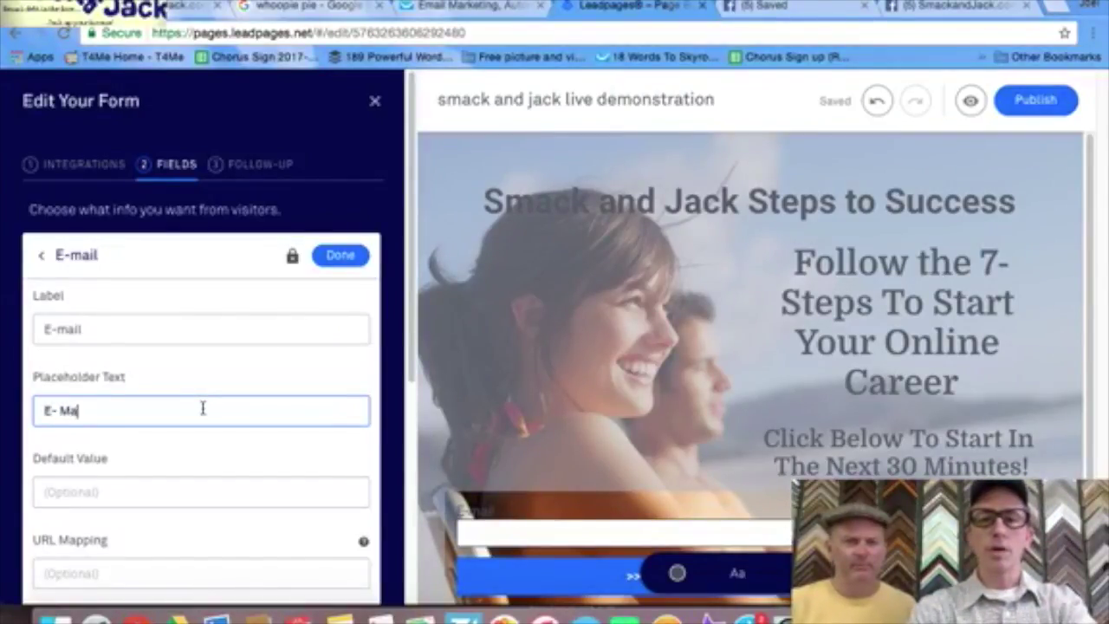
pyautogui.write('il')
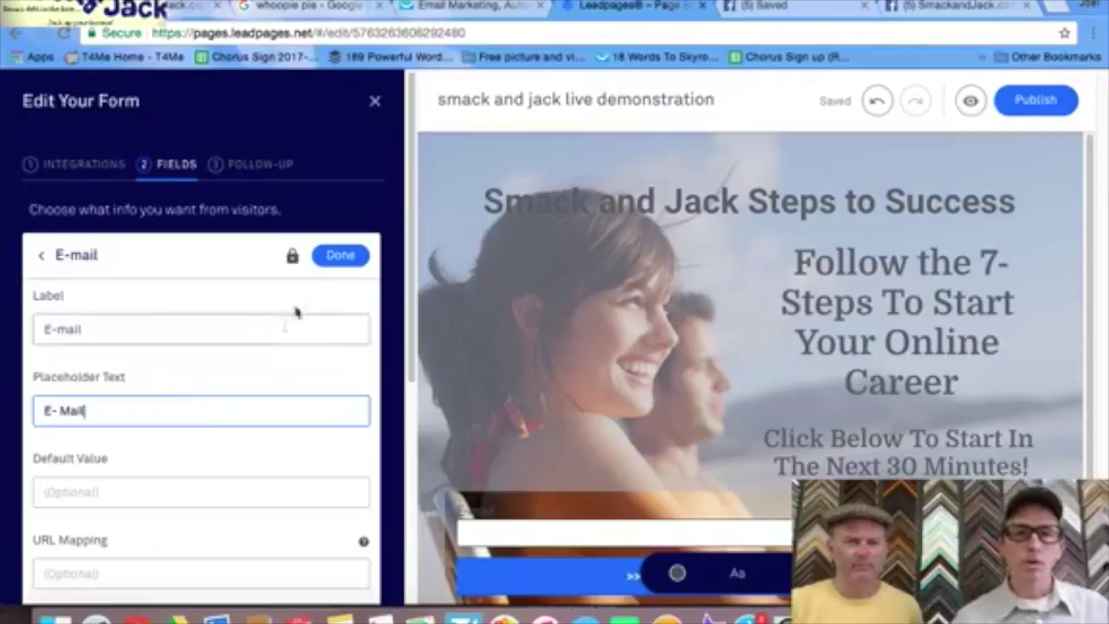
pyautogui.click(339, 256)
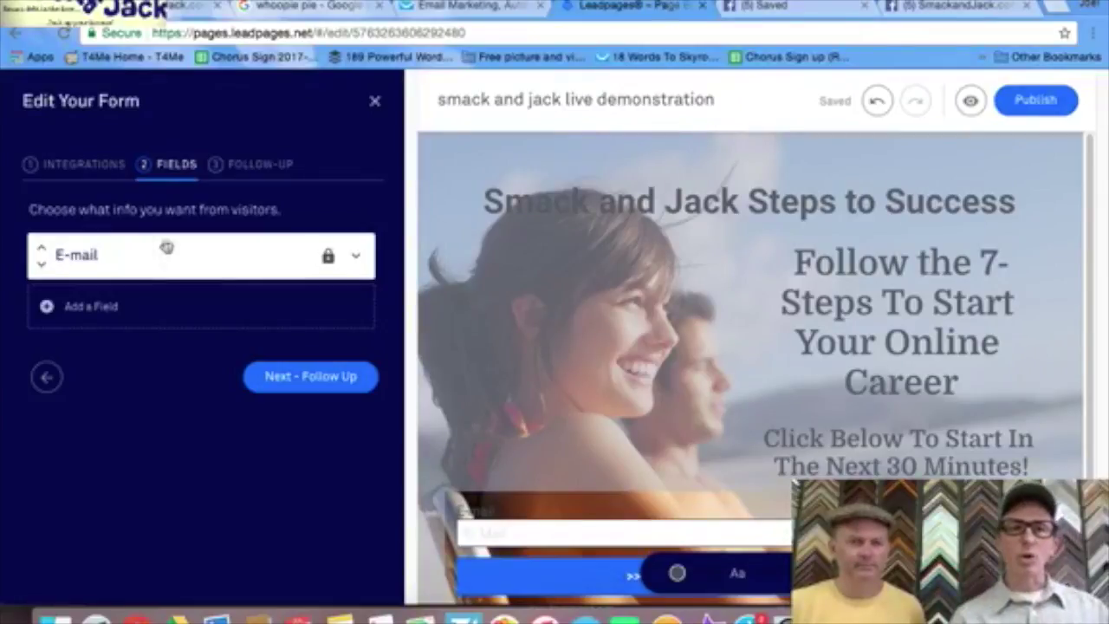
# - Add a First Name field to the form and set its placeholder text to "First Name"
pyautogui.click(94, 307)
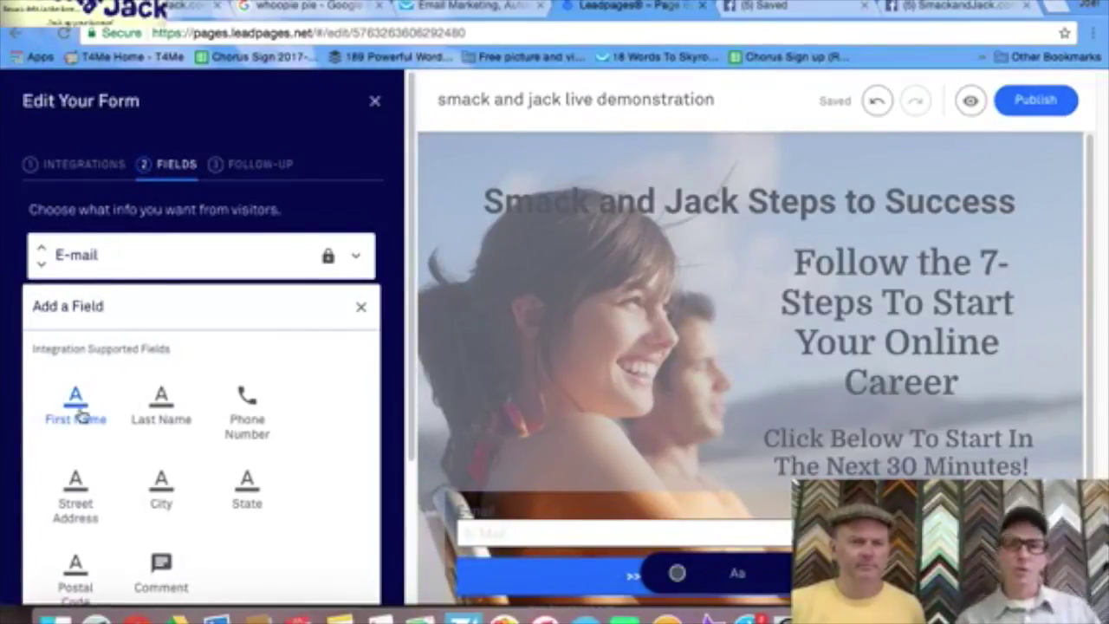
pyautogui.click(78, 415)
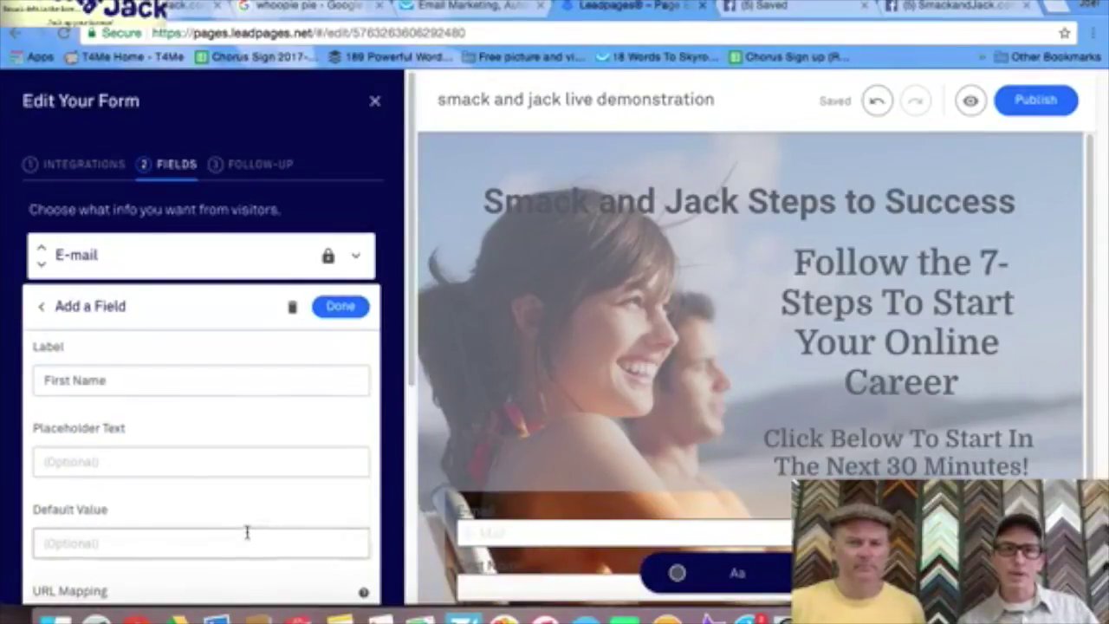
pyautogui.click(139, 467)
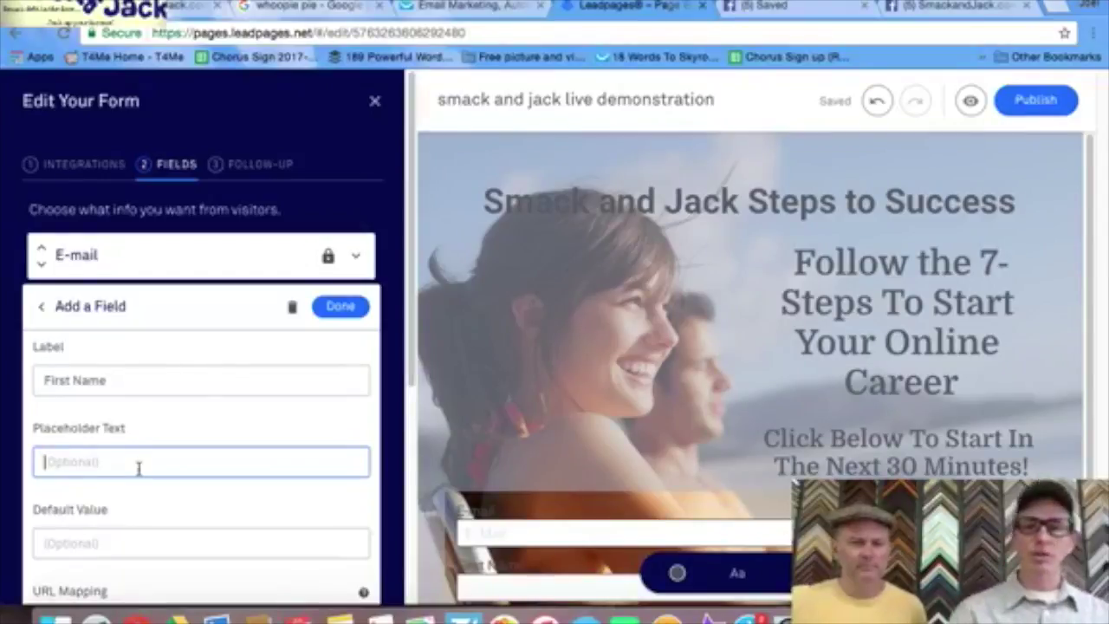
pyautogui.write('First Name')
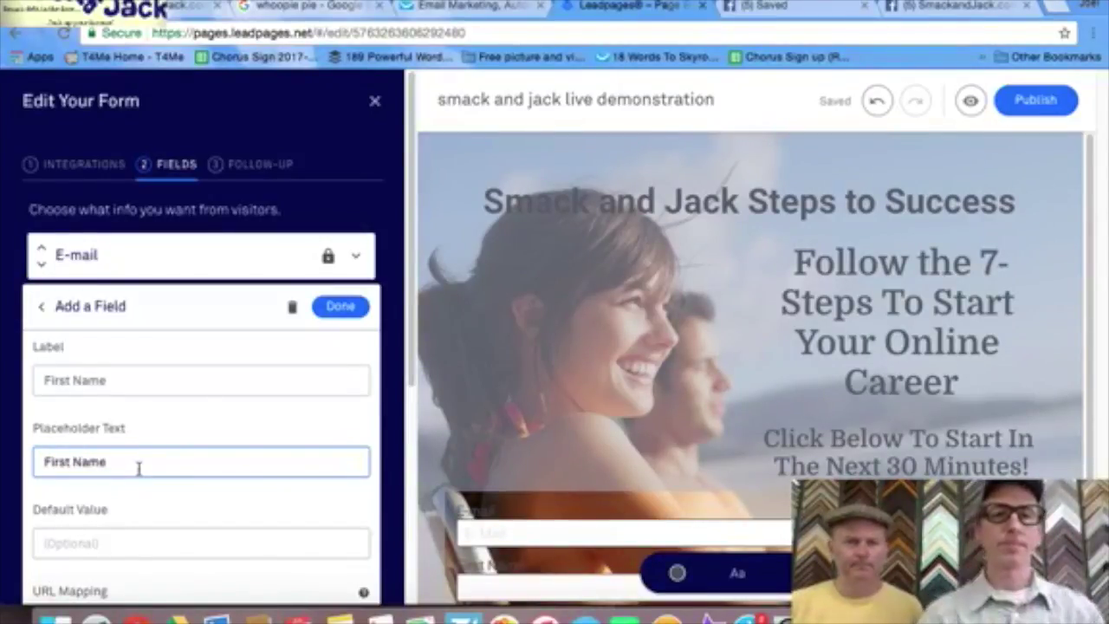
# - Finish the First Name field, place it above the E-mail field in the form, and leave the form editor
pyautogui.click(342, 307)
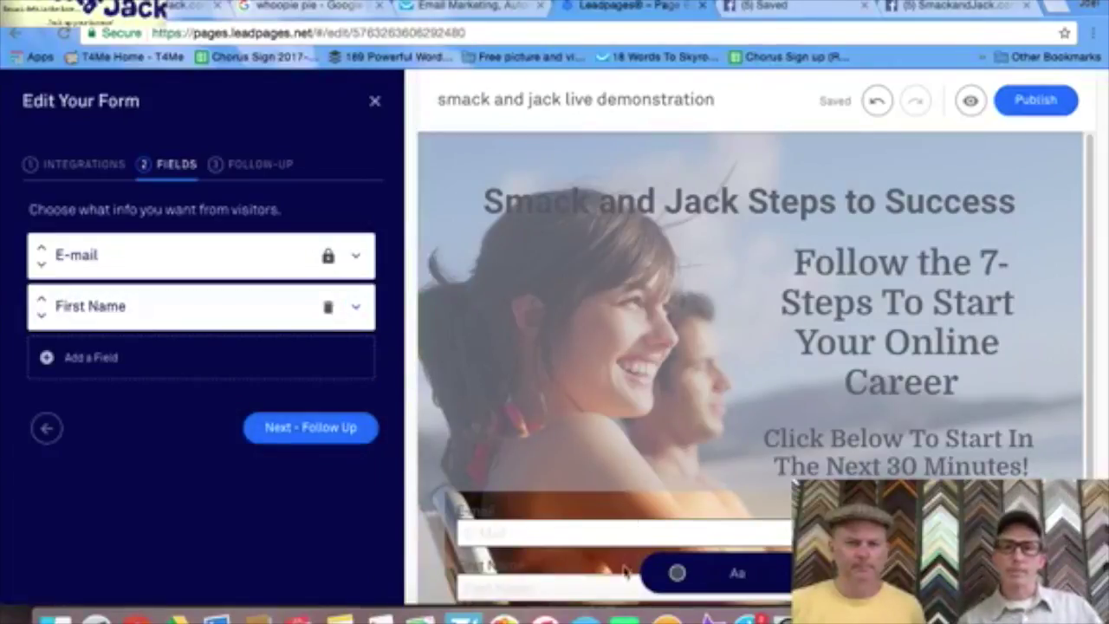
pyautogui.scroll(-1, 491, 506)
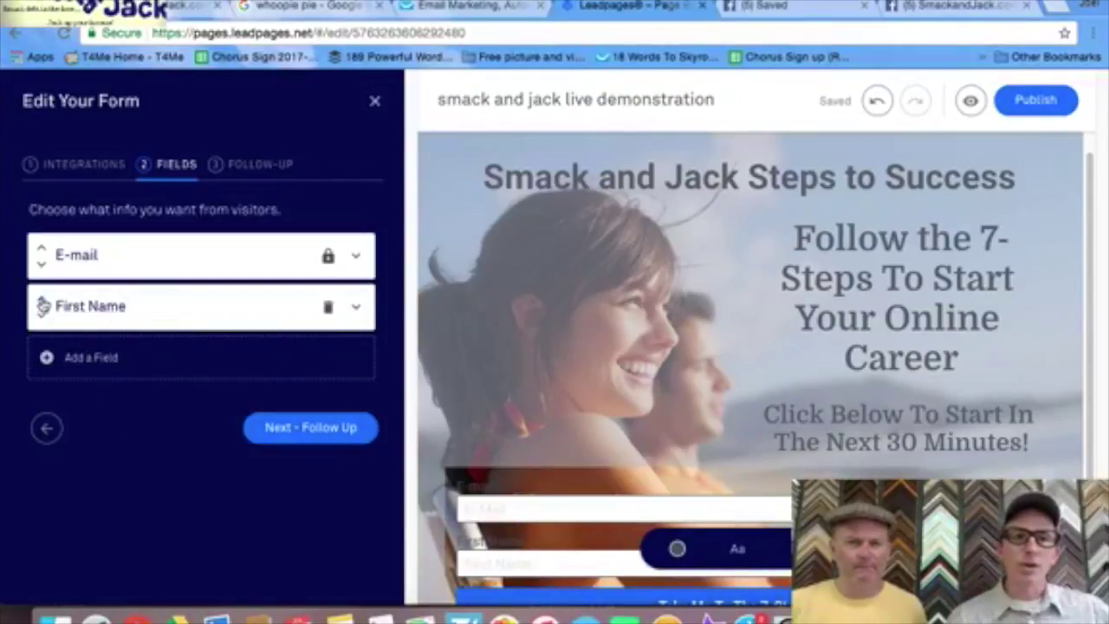
pyautogui.moveTo(44, 306); pyautogui.dragTo(43, 255)
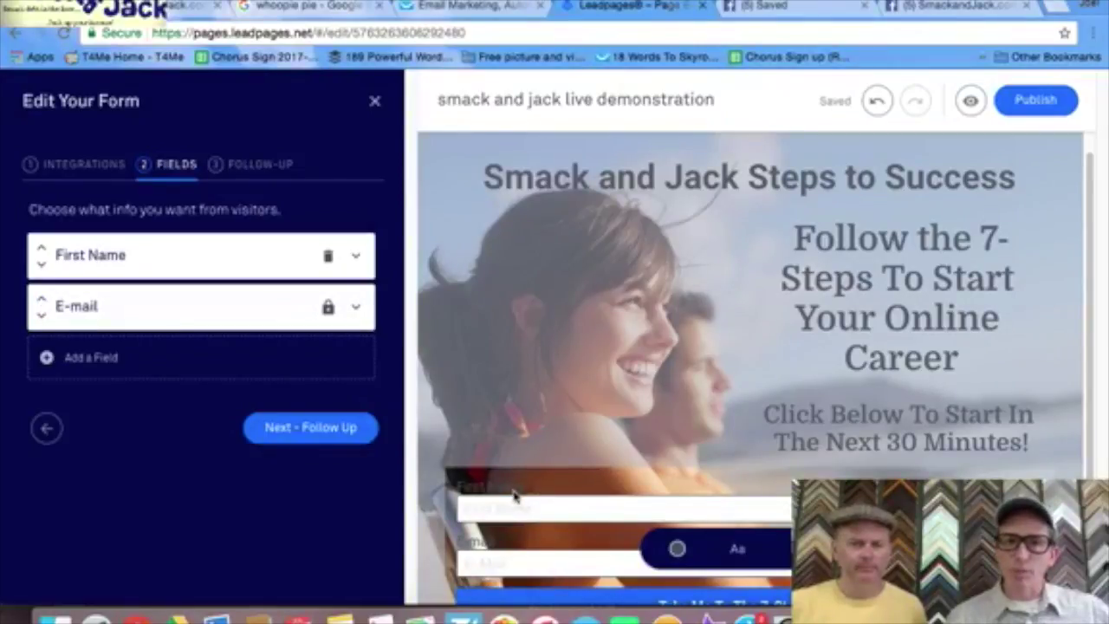
pyautogui.click(371, 102)
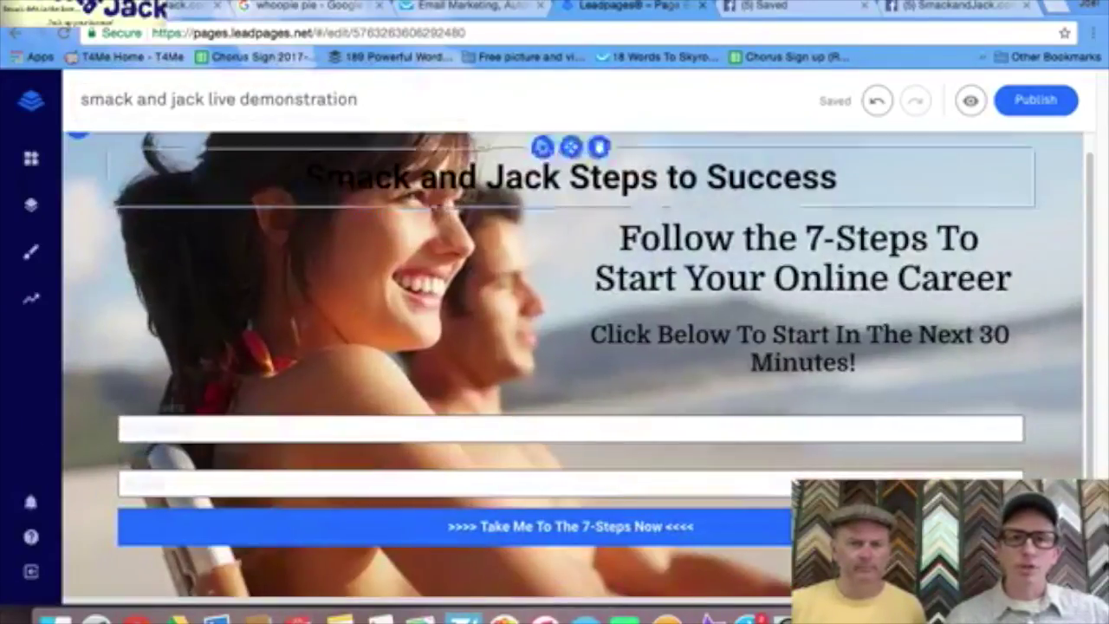
# - Reopen the form's fields and examine the First Name field's label, placeholder and validation options without changing them
pyautogui.click(190, 417)
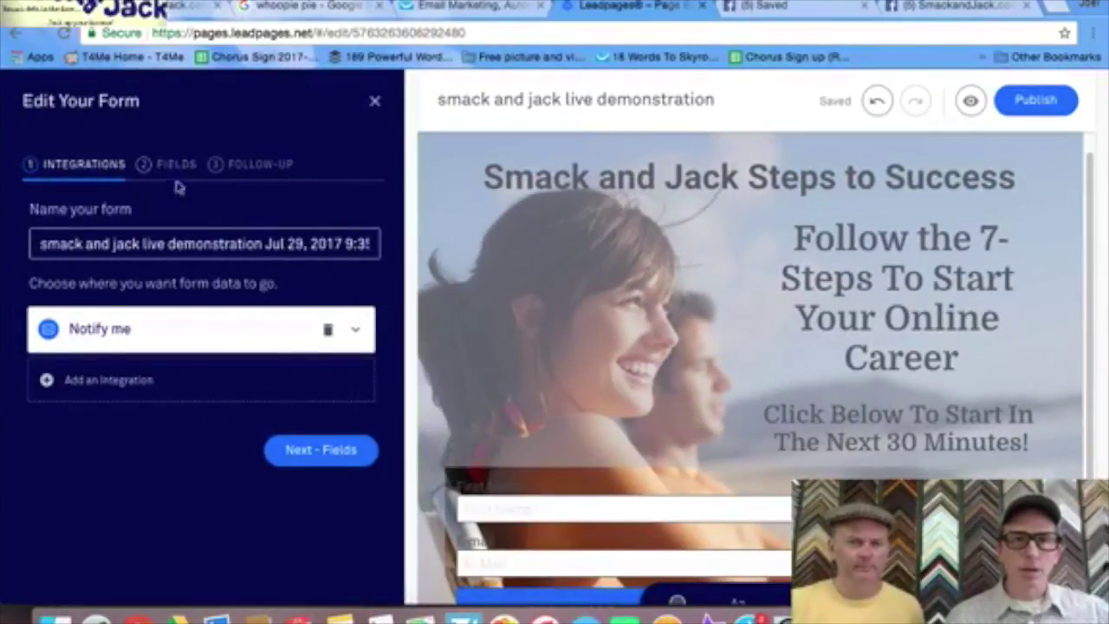
pyautogui.click(185, 165)
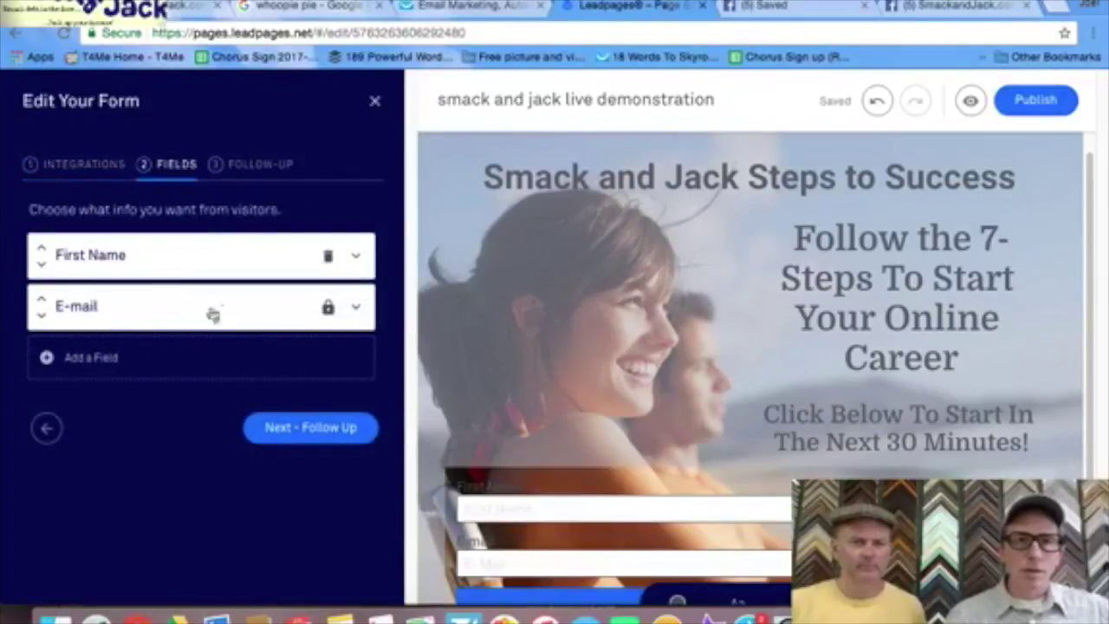
pyautogui.click(170, 253)
pyautogui.click(134, 329)
pyautogui.click(229, 399)
pyautogui.scroll(-3, 234, 398)
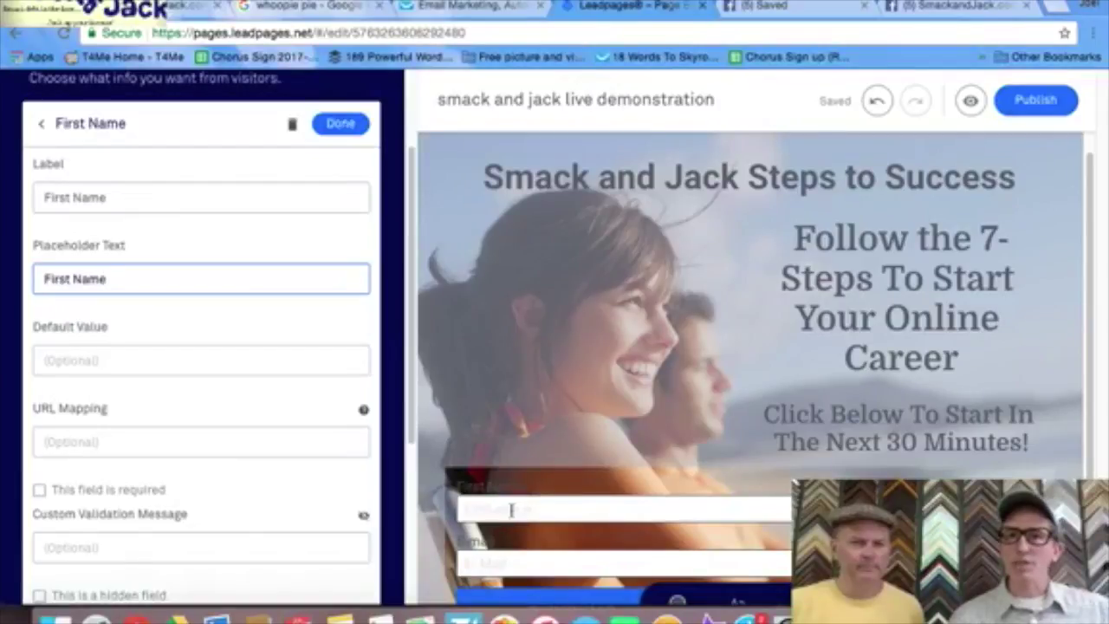
pyautogui.scroll(-3, 260, 523)
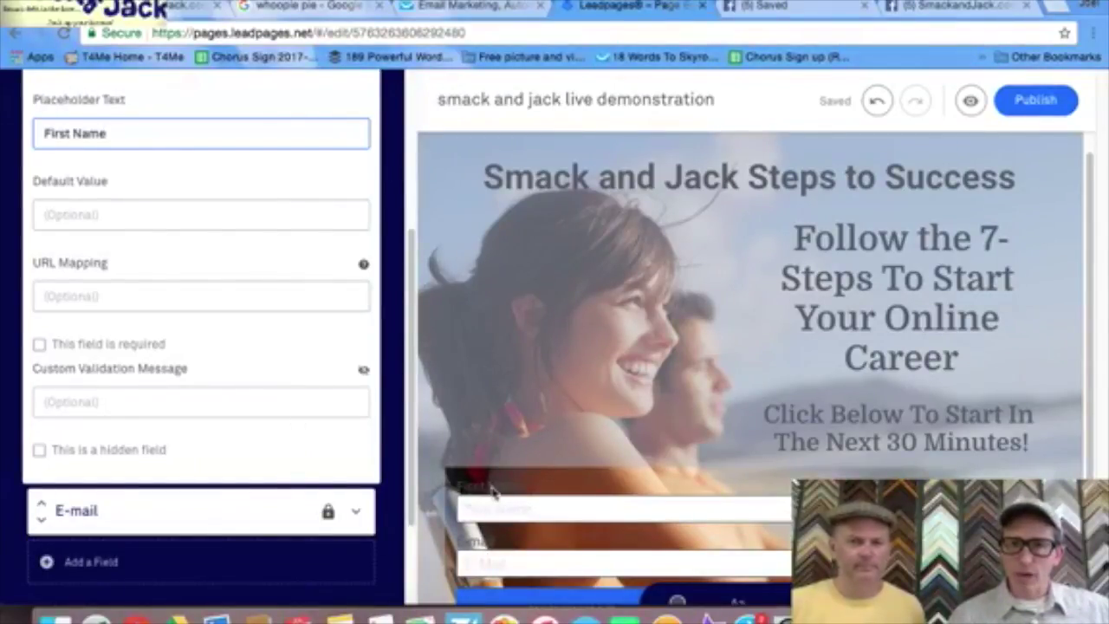
pyautogui.scroll(-3, 285, 448)
pyautogui.scroll(5, 285, 448)
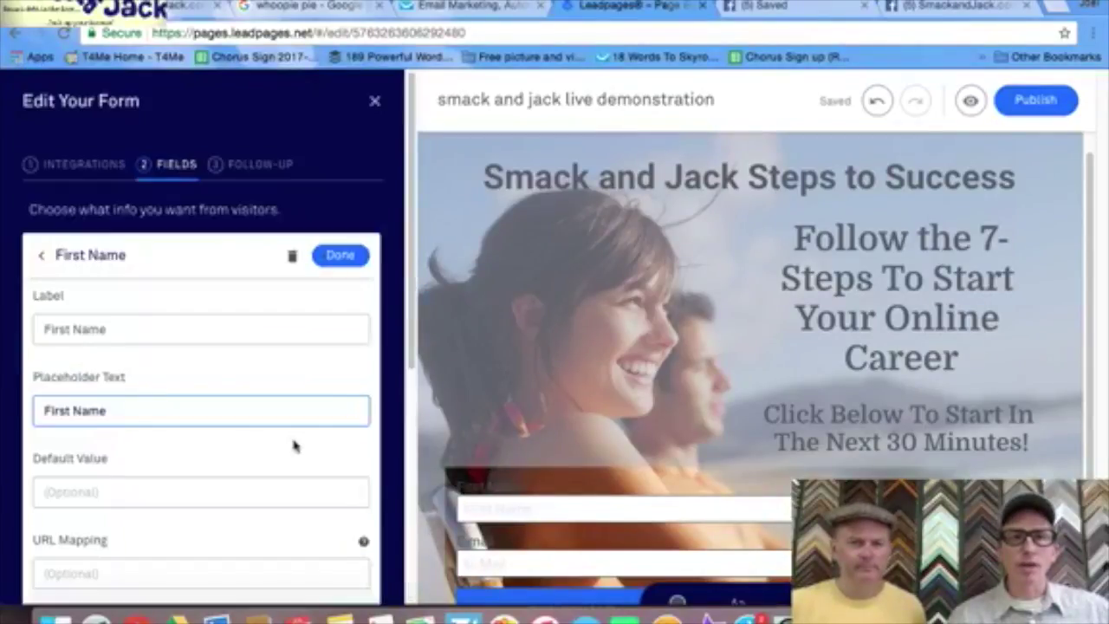
pyautogui.click(374, 102)
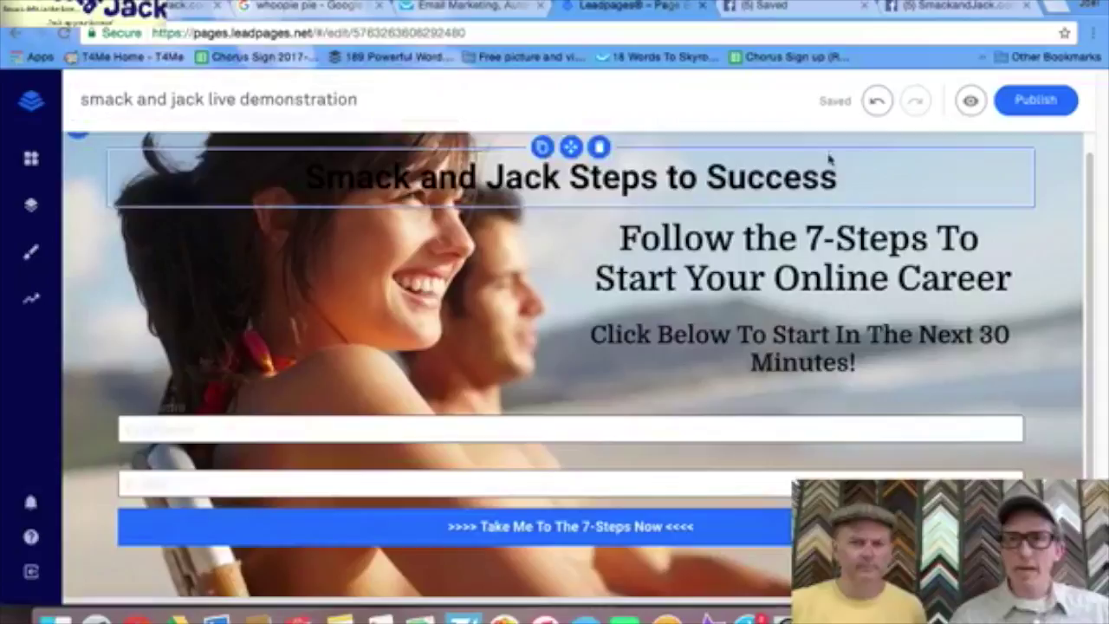
# - Preview the landing page in desktop view, check its layout, and return to editing
pyautogui.click(971, 101)
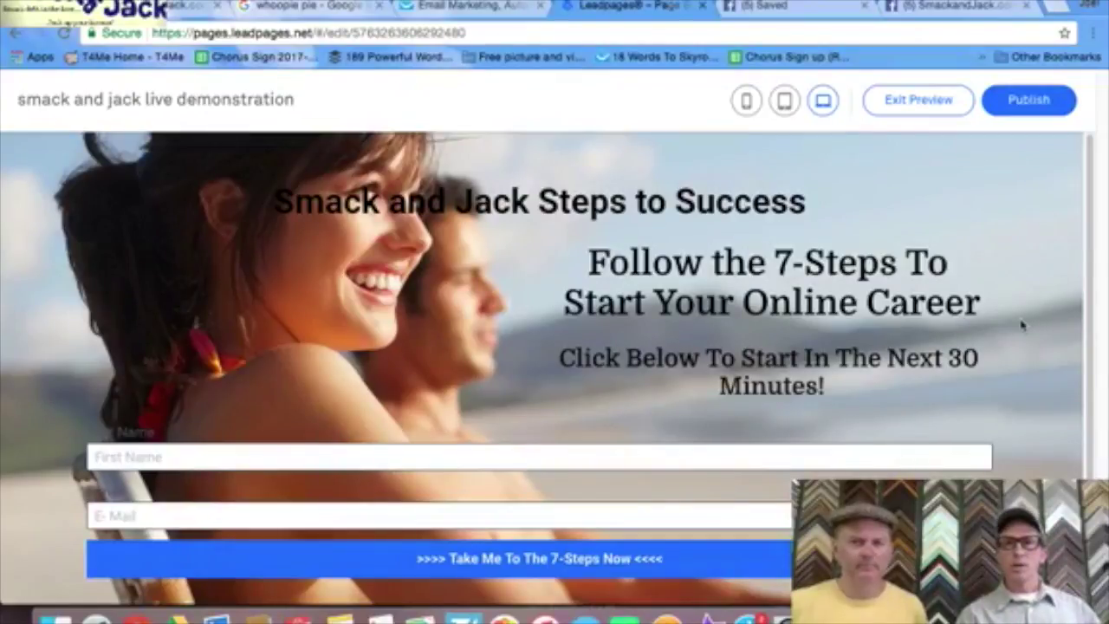
pyautogui.scroll(-1, 1032, 325)
pyautogui.scroll(-1, 1023, 325)
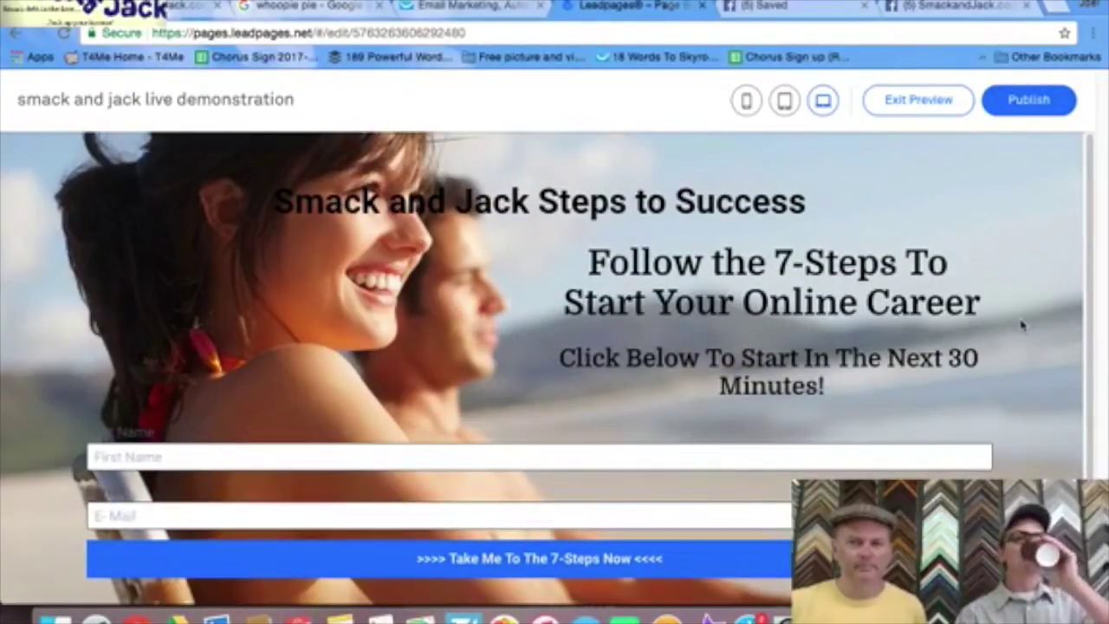
pyautogui.click(904, 98)
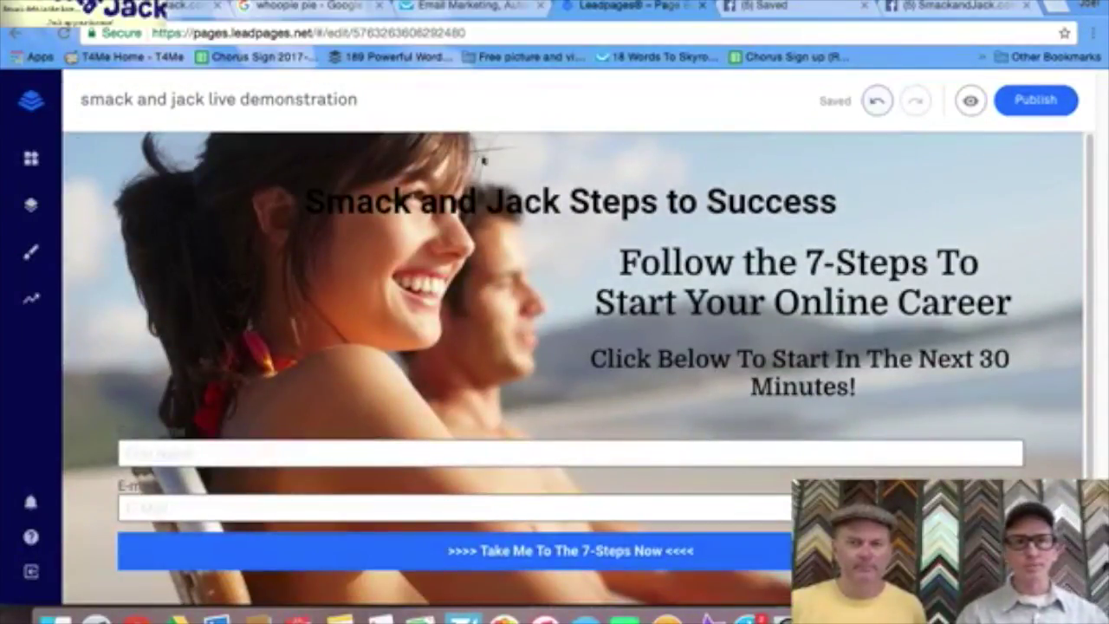
# - Add a Countdown widget below the "Click Below To Start" text, with a Space widget beside it so the countdown sits under that text
pyautogui.click(31, 158)
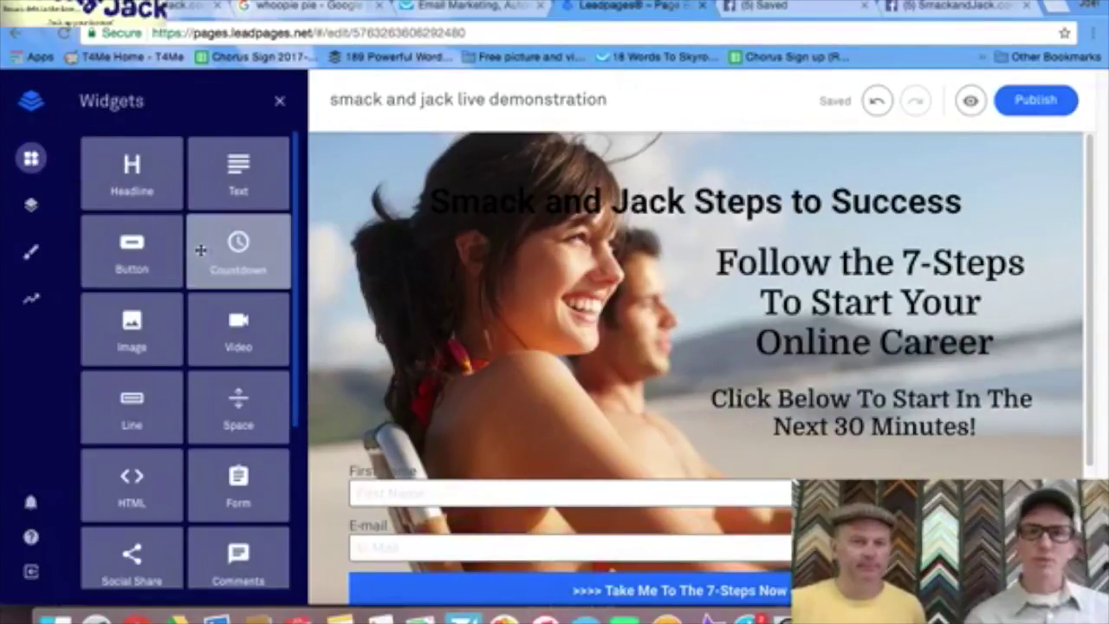
pyautogui.moveTo(205, 250); pyautogui.dragTo(875, 455)
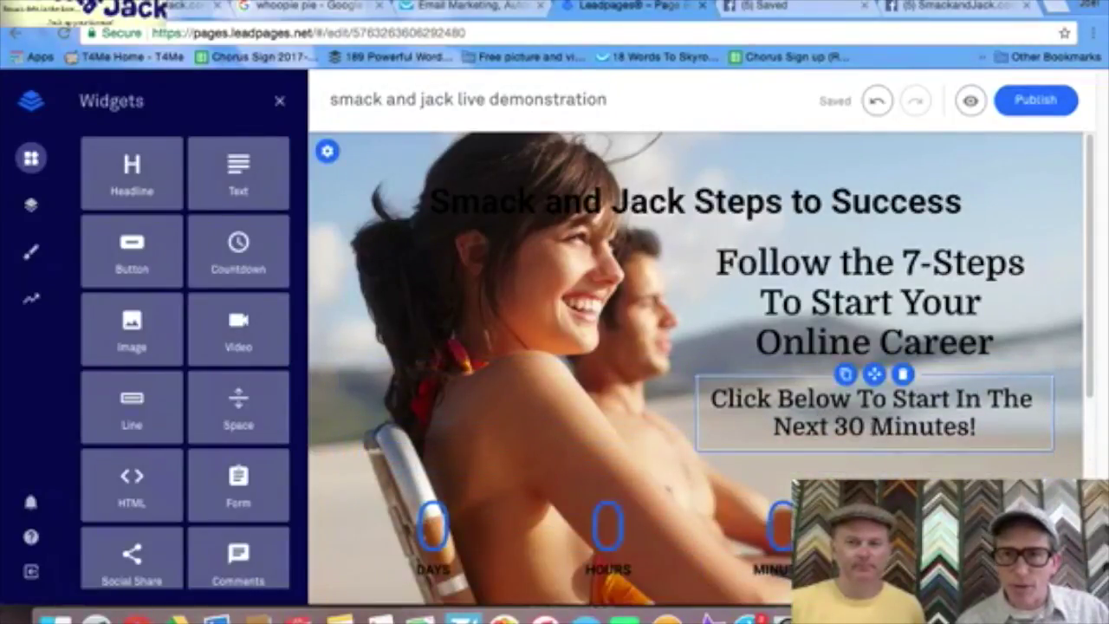
pyautogui.scroll(-3, 808, 390)
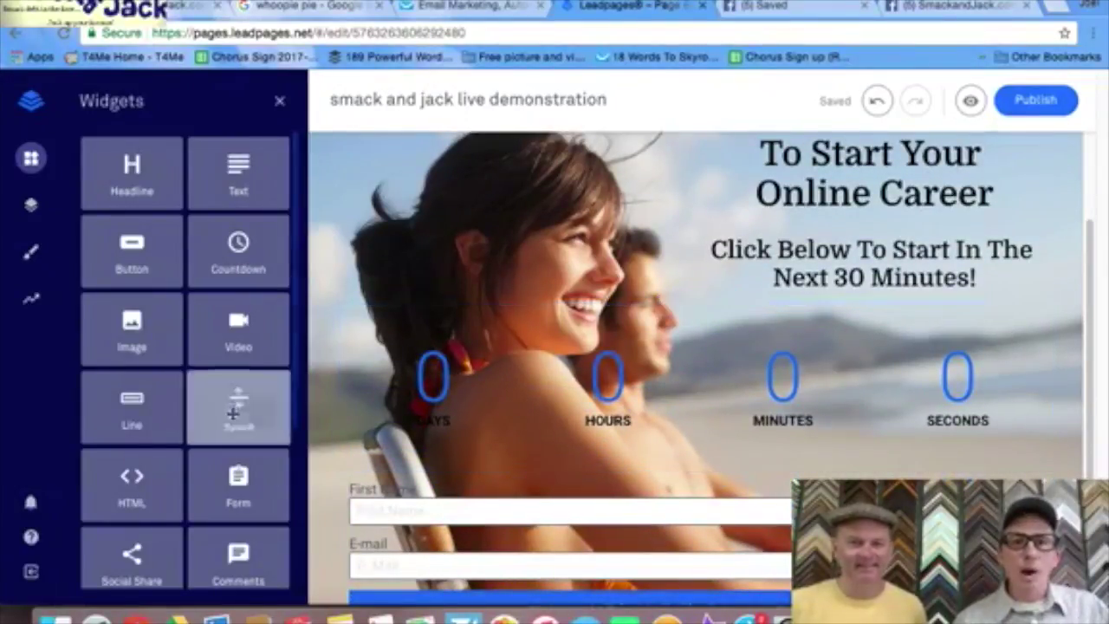
pyautogui.moveTo(272, 416); pyautogui.dragTo(347, 390)
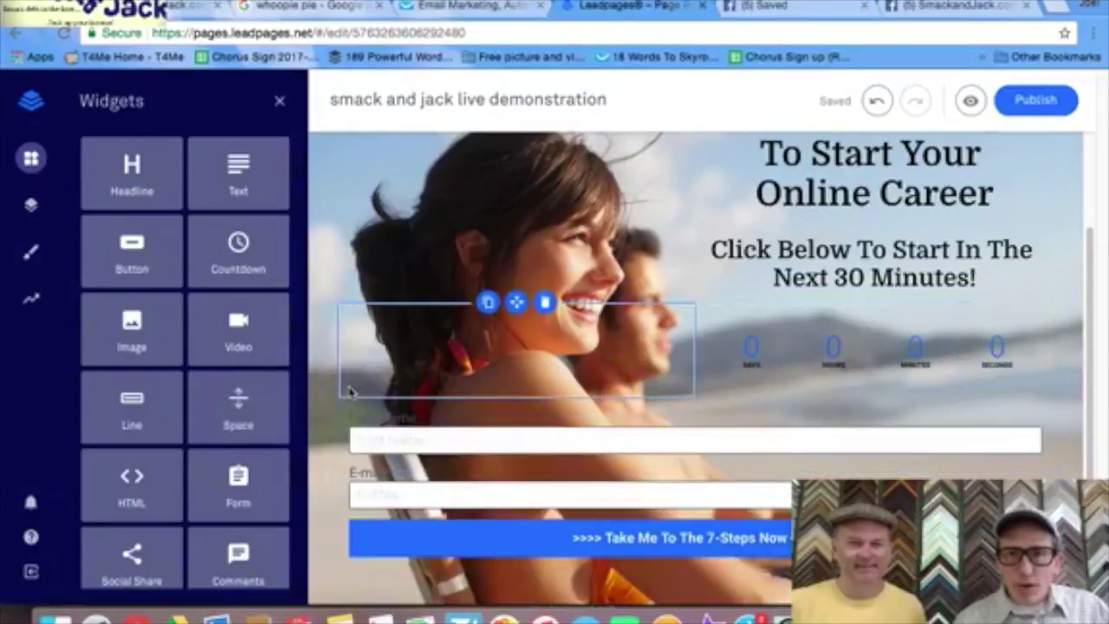
# - Set the countdown's timer type to Evergreen
pyautogui.click(784, 346)
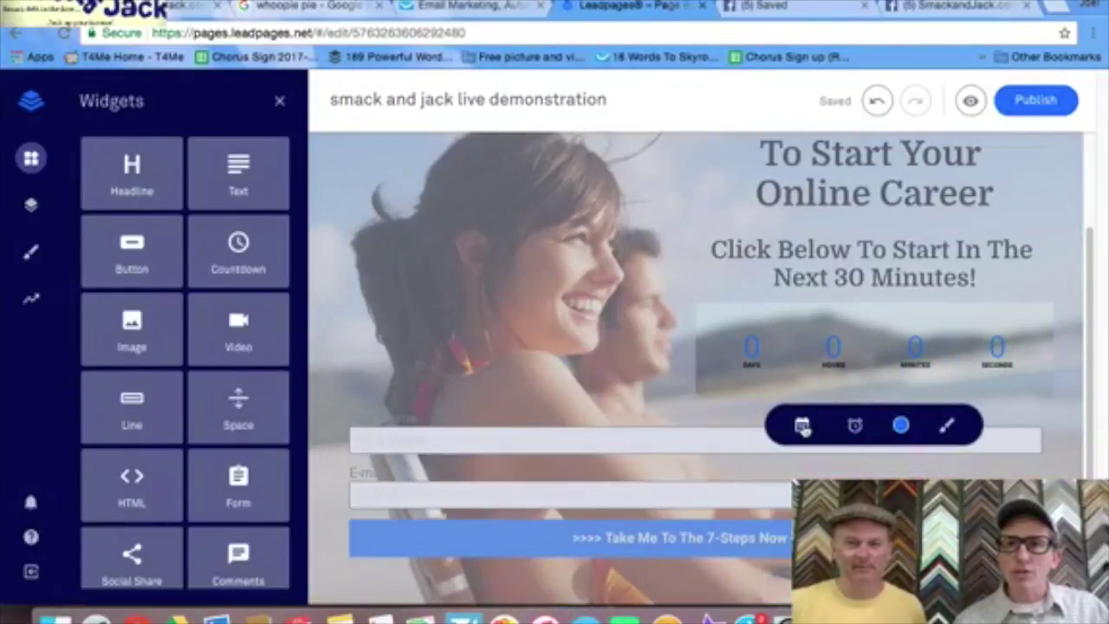
pyautogui.click(806, 428)
pyautogui.click(941, 463)
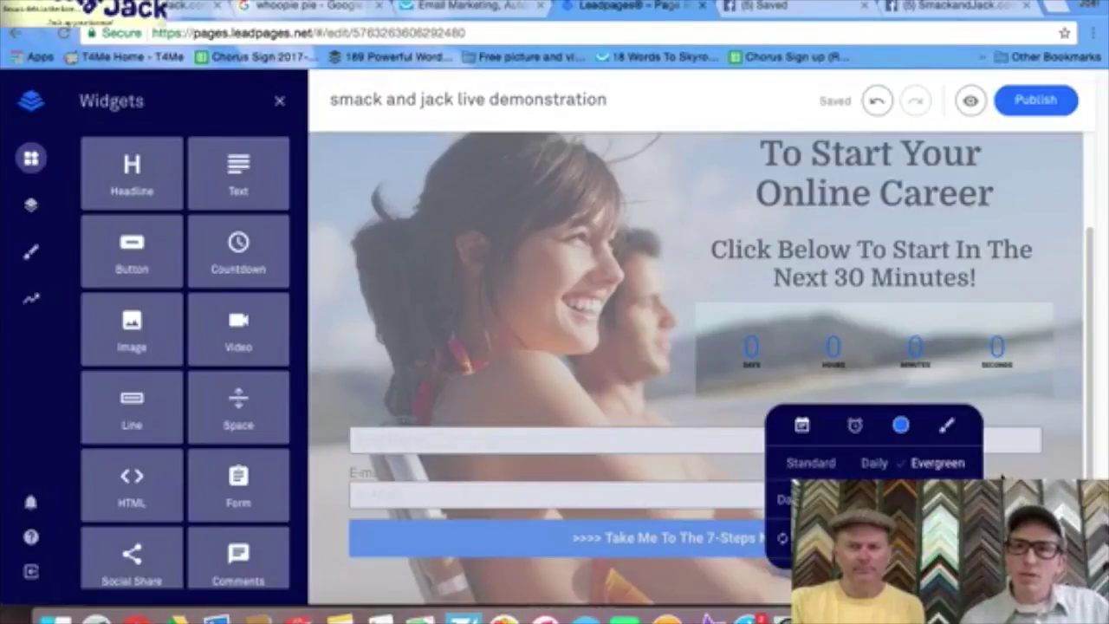
# - Style the countdown as Boxed-In with Rounded corners
pyautogui.click(950, 429)
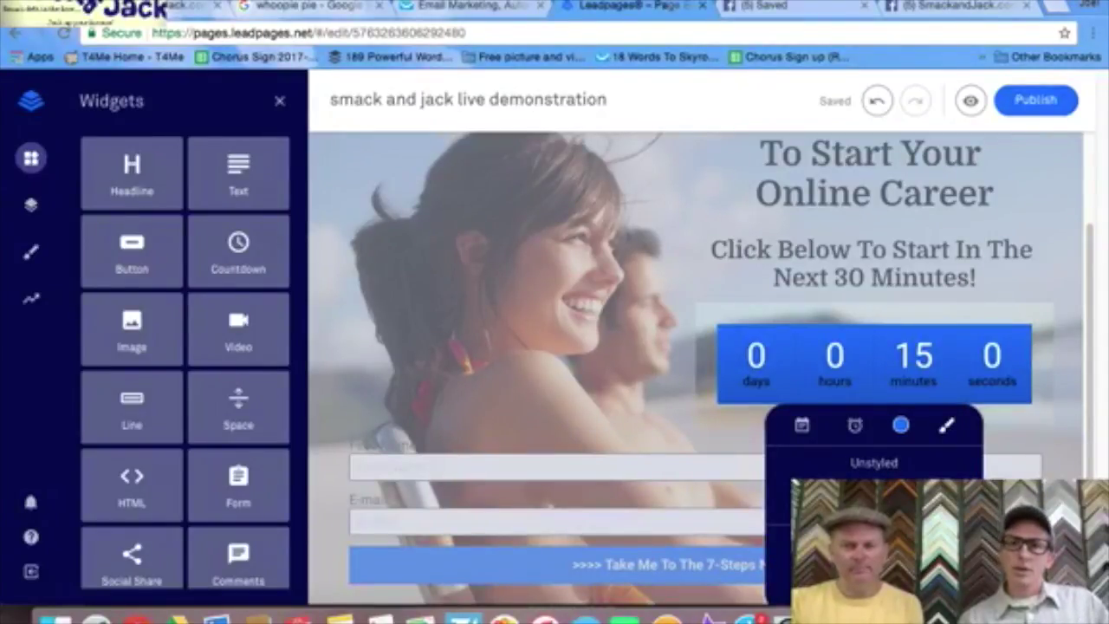
pyautogui.click(892, 557)
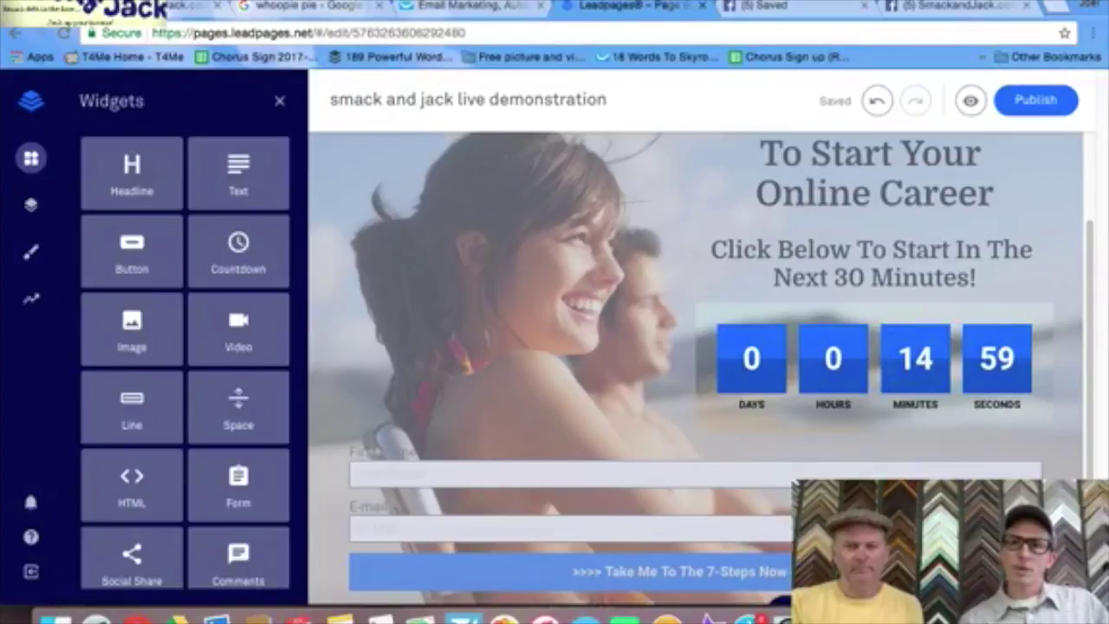
pyautogui.scroll(-5, 694, 346)
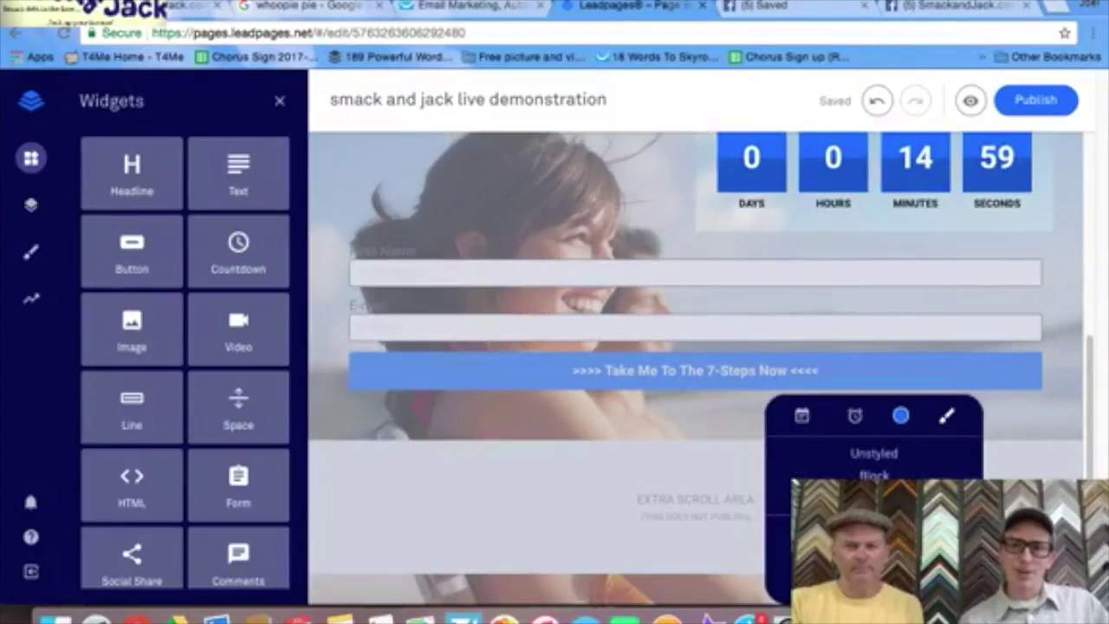
pyautogui.scroll(1, 694, 346)
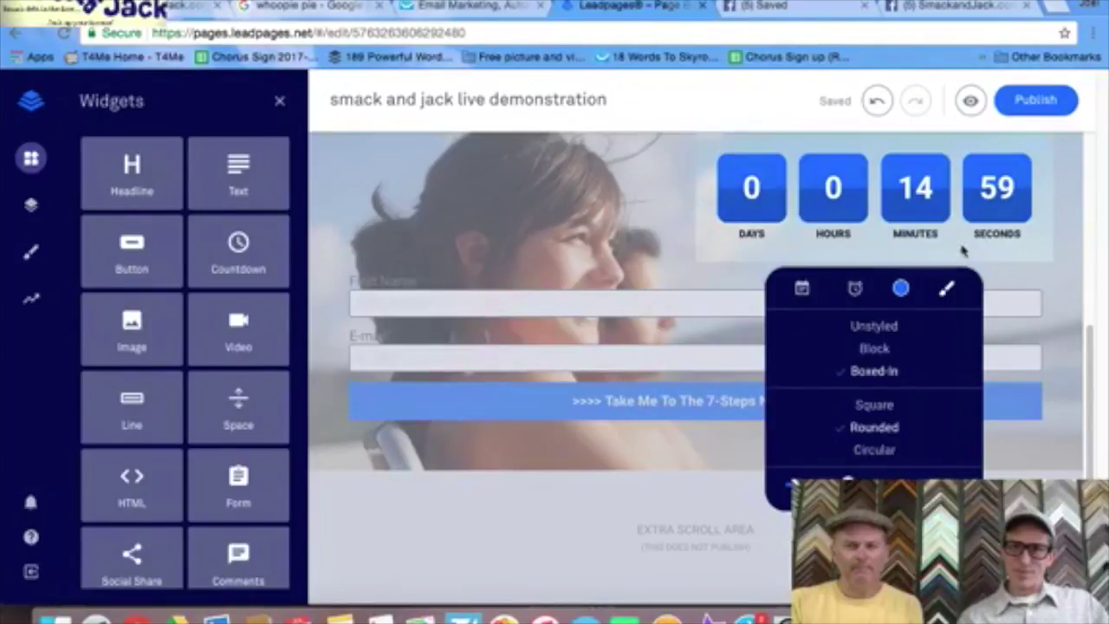
pyautogui.scroll(5, 962, 251)
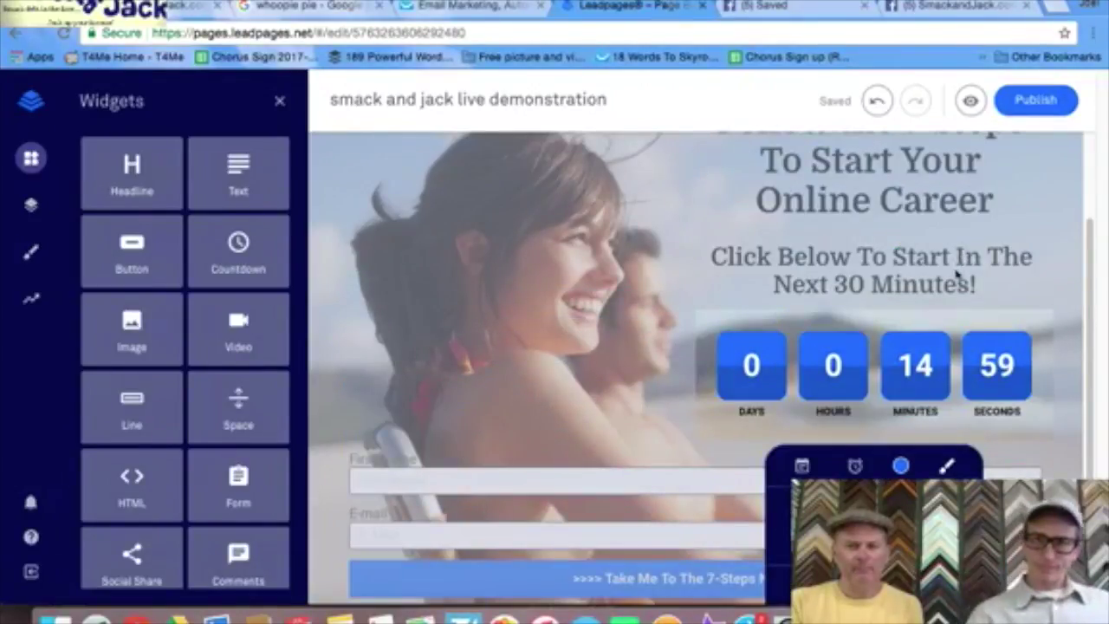
pyautogui.click(1039, 247)
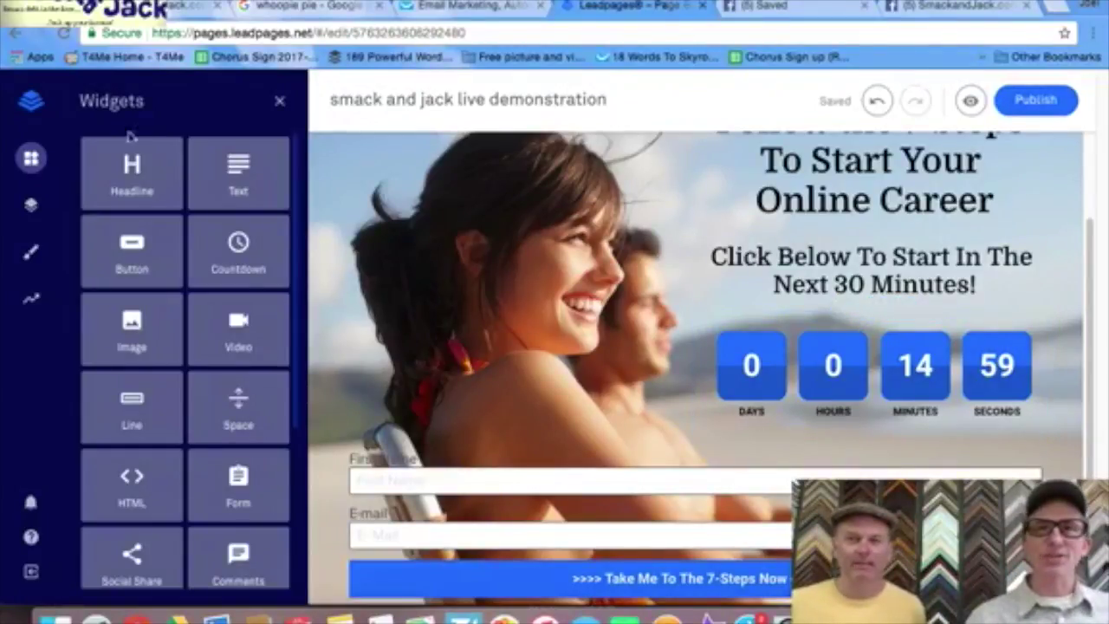
# - Close the widget library and open the page's global style settings
pyautogui.click(280, 104)
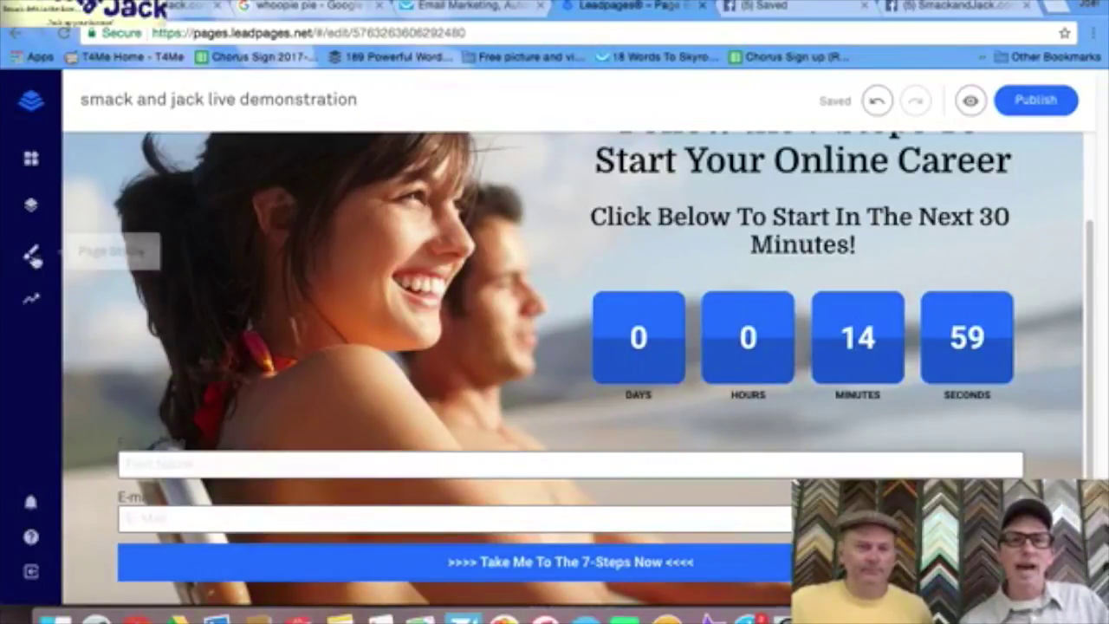
pyautogui.click(32, 257)
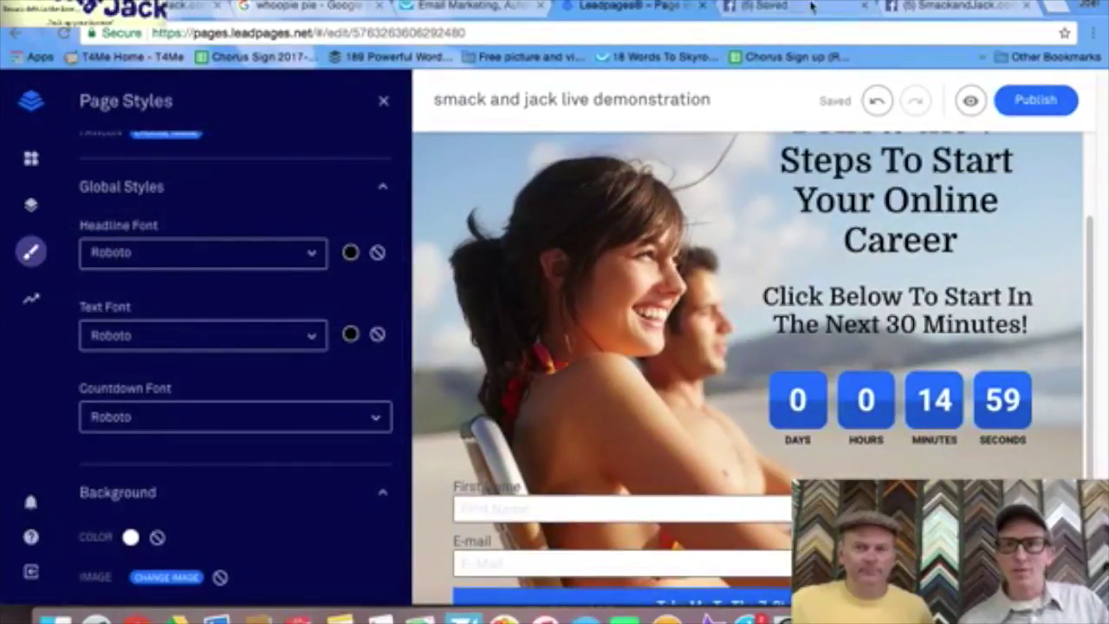
# - Open YouTube in a new browser tab
pyautogui.click(1061, 12)
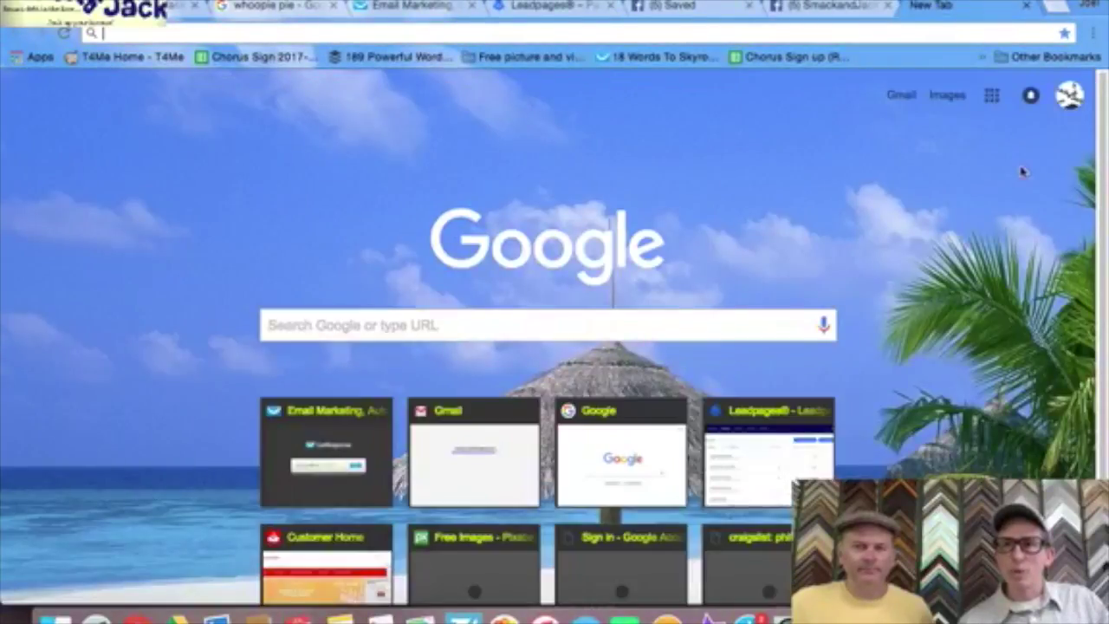
pyautogui.click(992, 95)
pyautogui.click(947, 273)
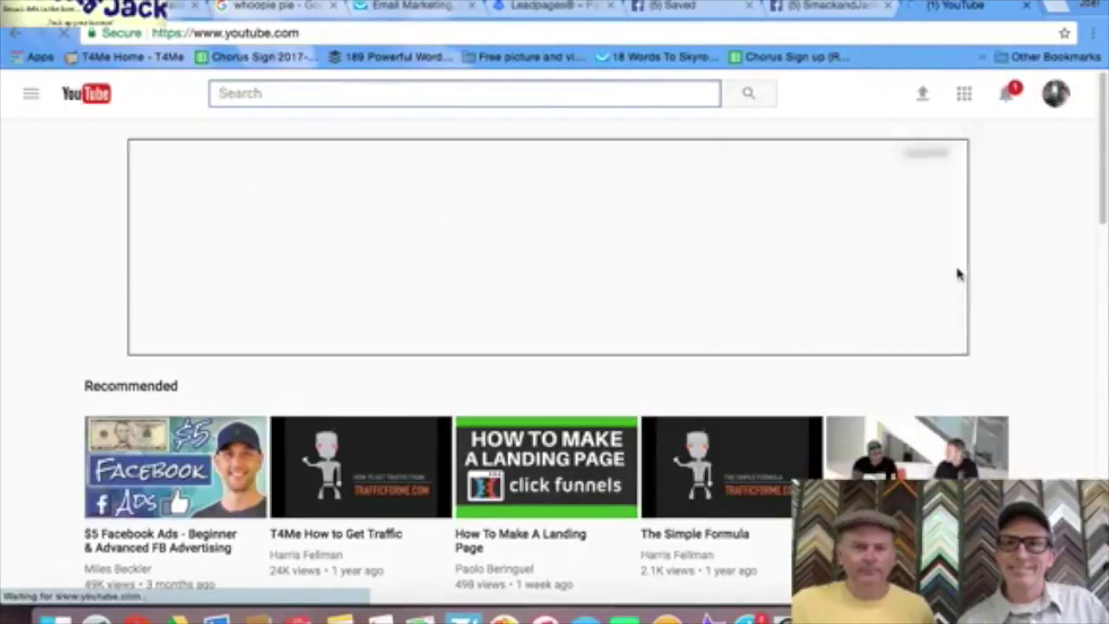
# - View the uploaded videos on the Smack and Jack YouTube channel and return to the Leadpages editor
pyautogui.click(963, 94)
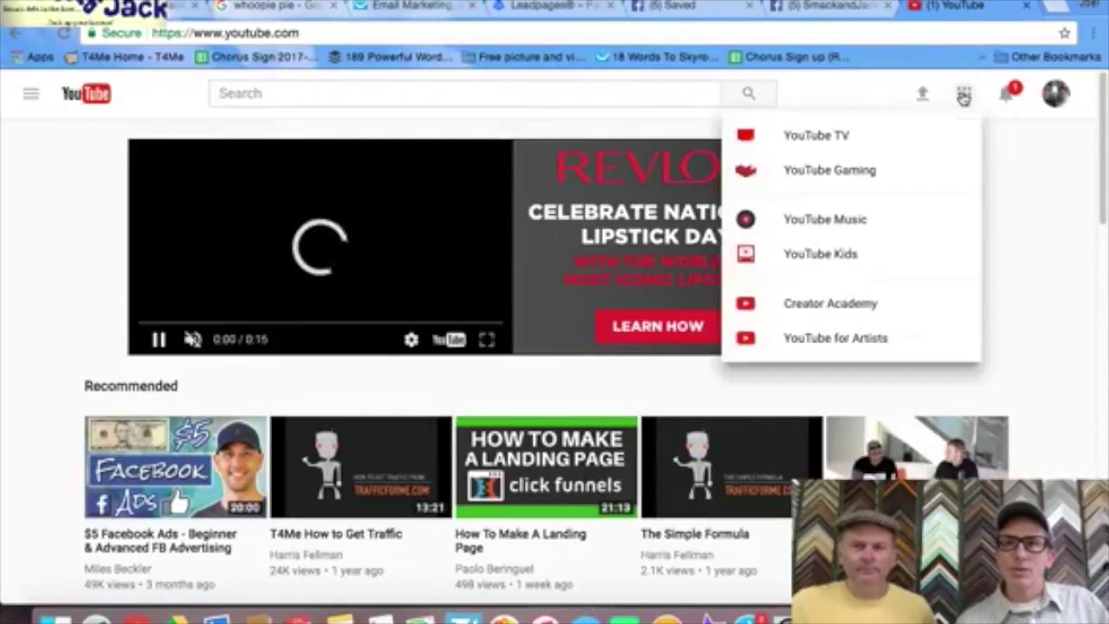
pyautogui.click(1073, 106)
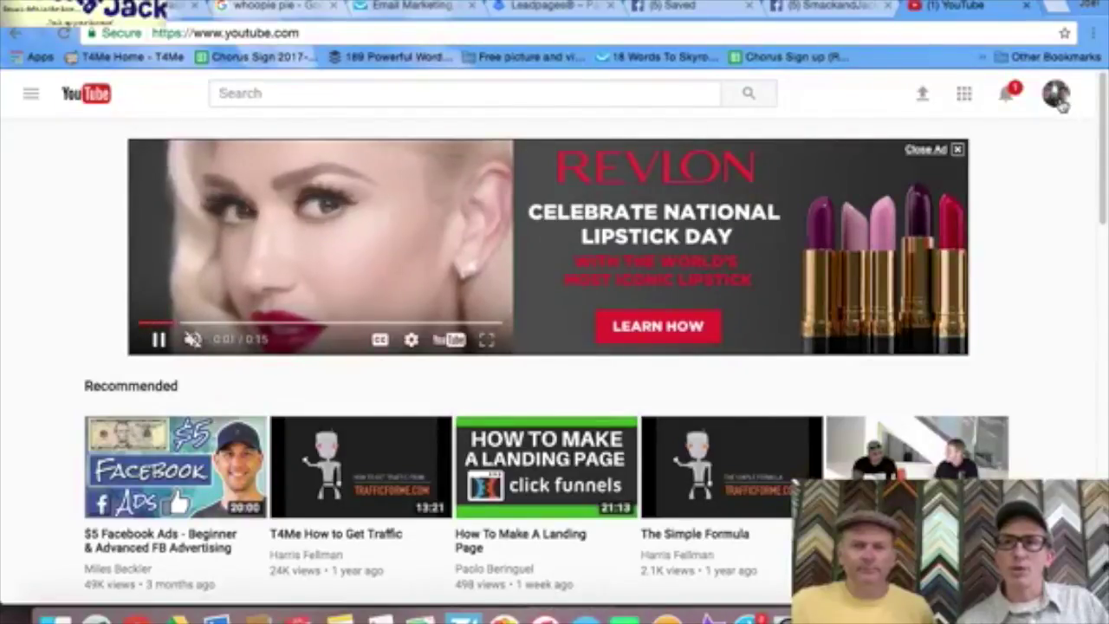
pyautogui.click(1059, 99)
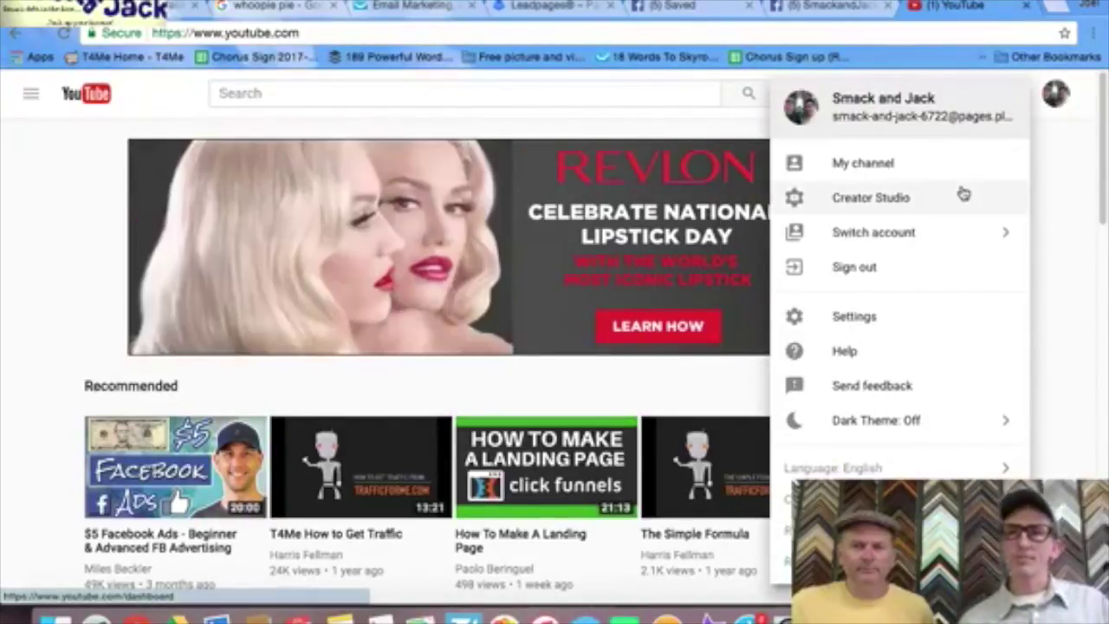
pyautogui.click(946, 169)
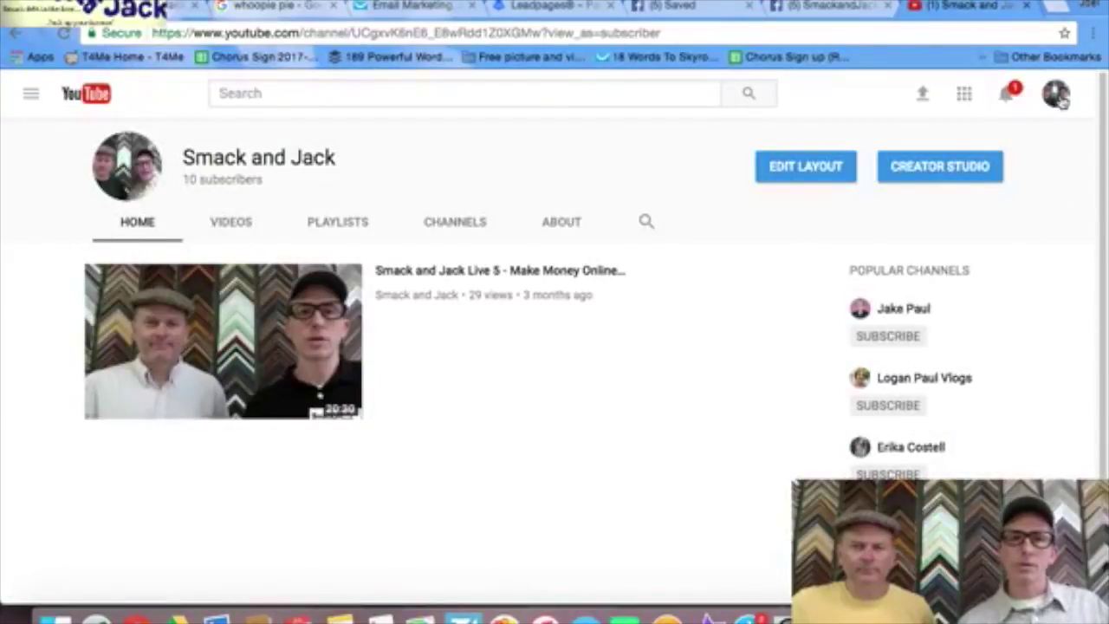
pyautogui.click(236, 222)
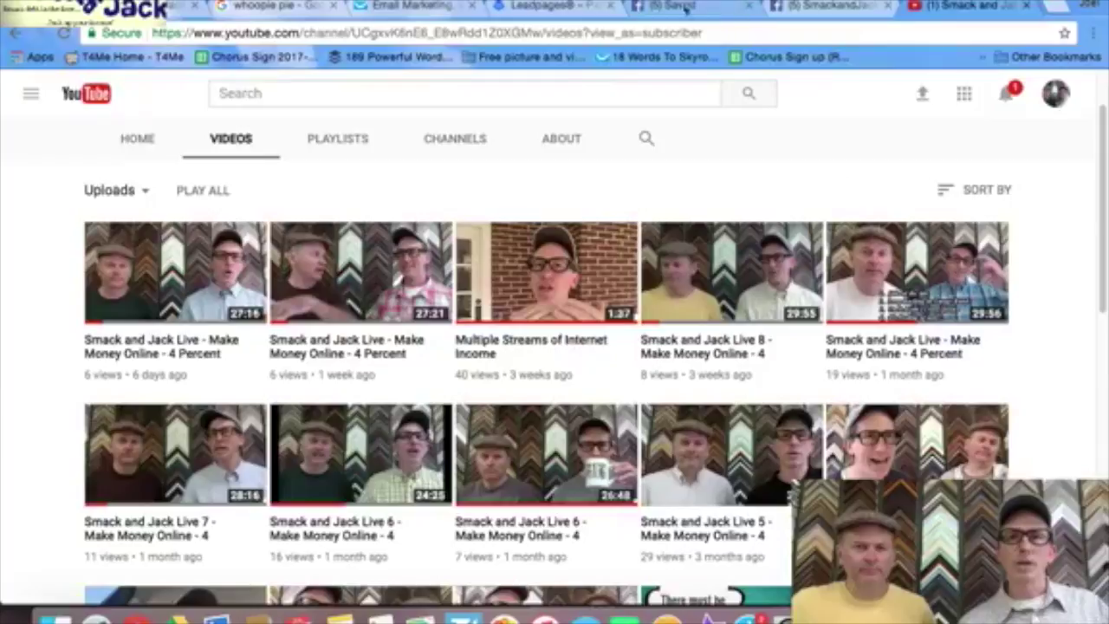
pyautogui.click(541, 7)
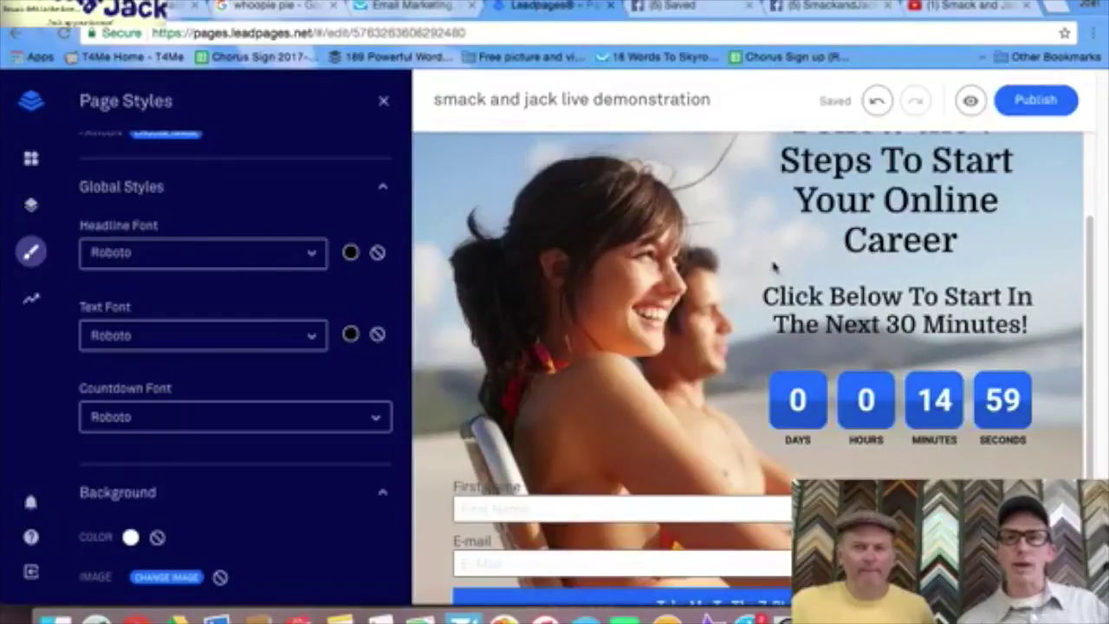
# - Add a video widget between the call-to-action text and the countdown
pyautogui.click(34, 161)
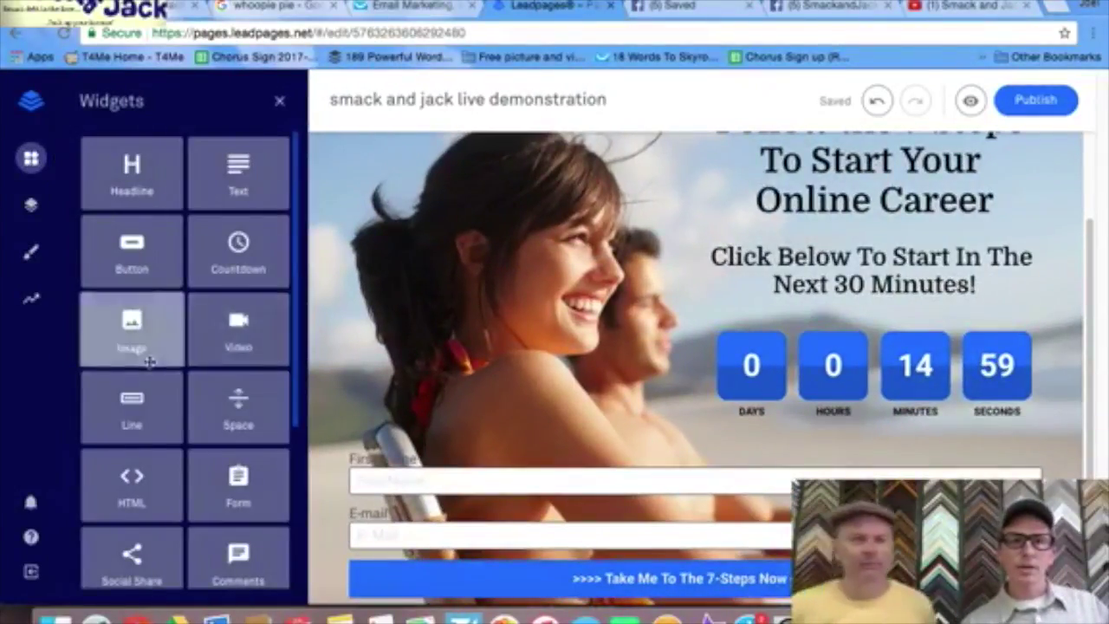
pyautogui.moveTo(240, 322); pyautogui.dragTo(475, 362)
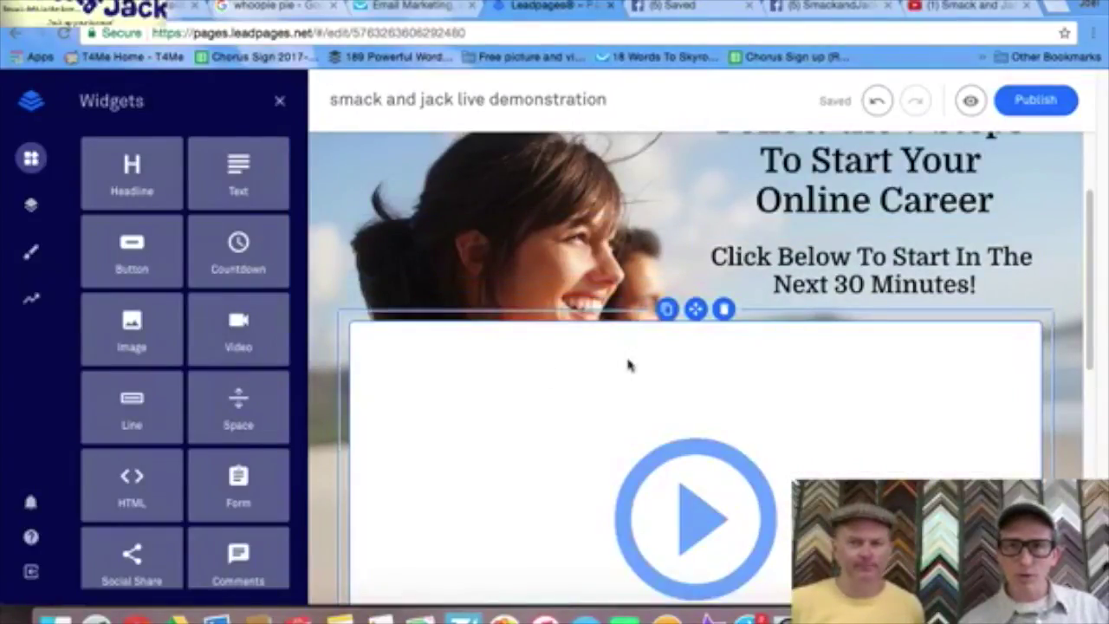
pyautogui.scroll(-5, 631, 375)
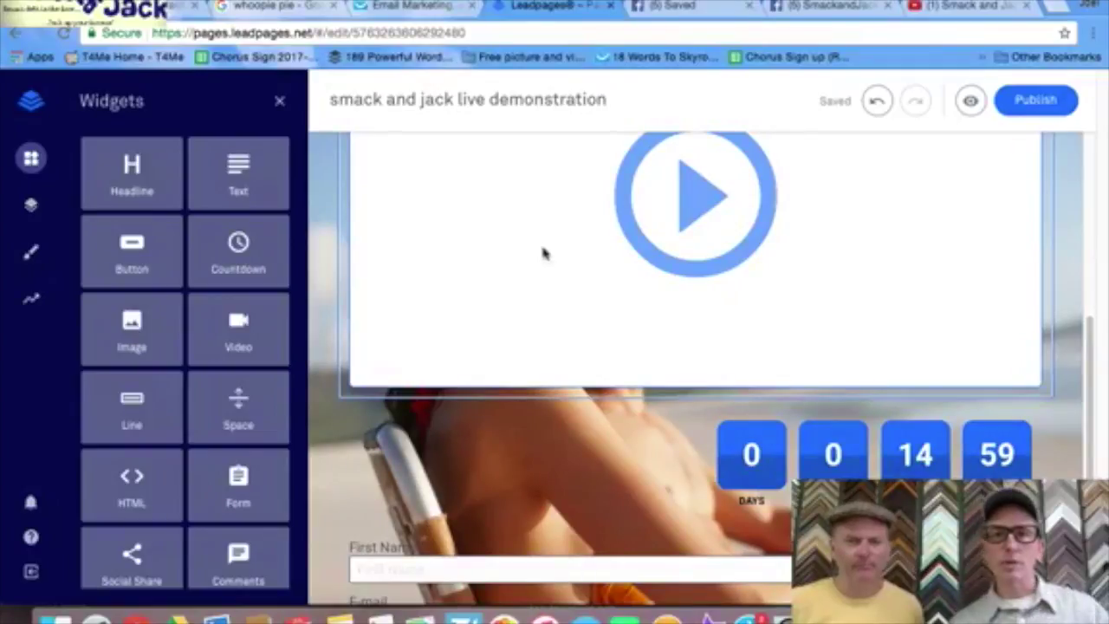
pyautogui.scroll(5, 540, 251)
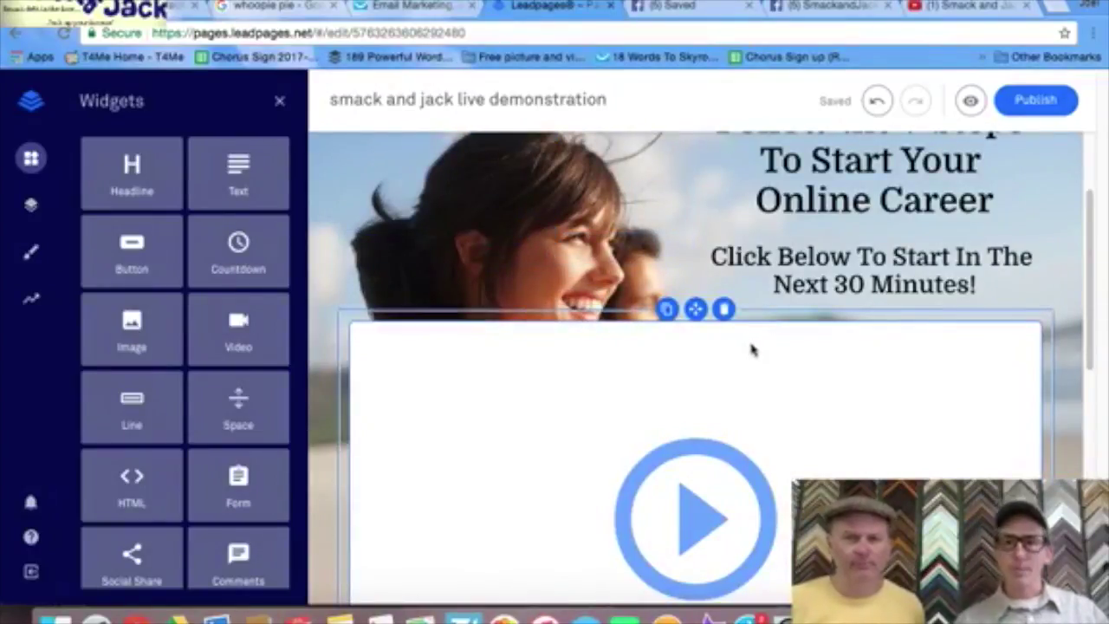
pyautogui.scroll(-1, 743, 343)
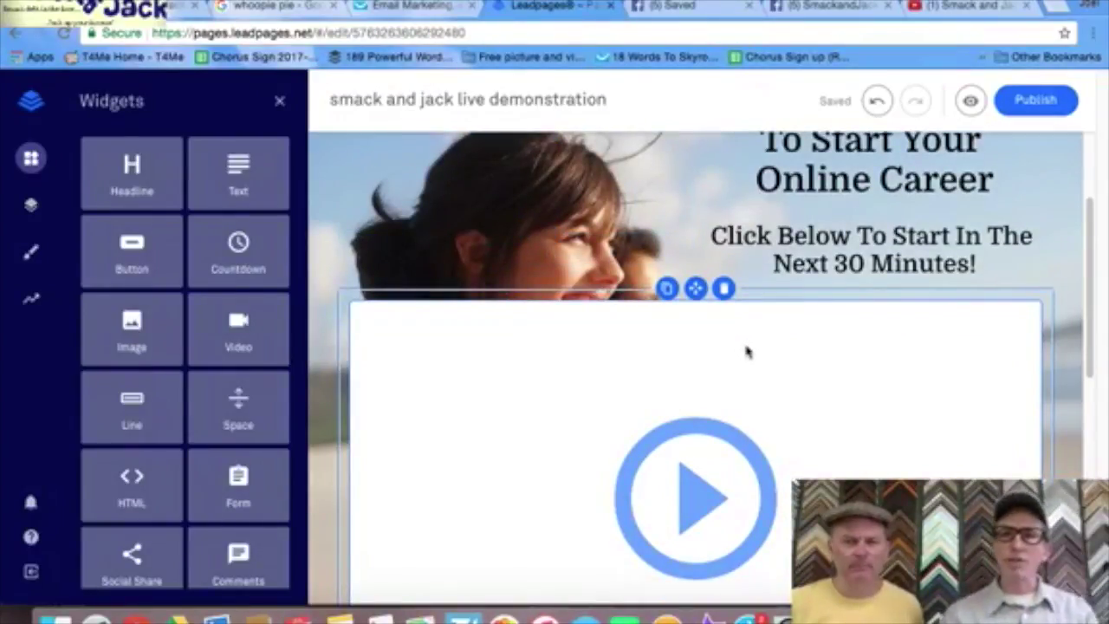
# - Switch to YouTube, pause the "Multiple Streams of Internet Income" video and open its embed code
pyautogui.click(943, 6)
pyautogui.click(546, 271)
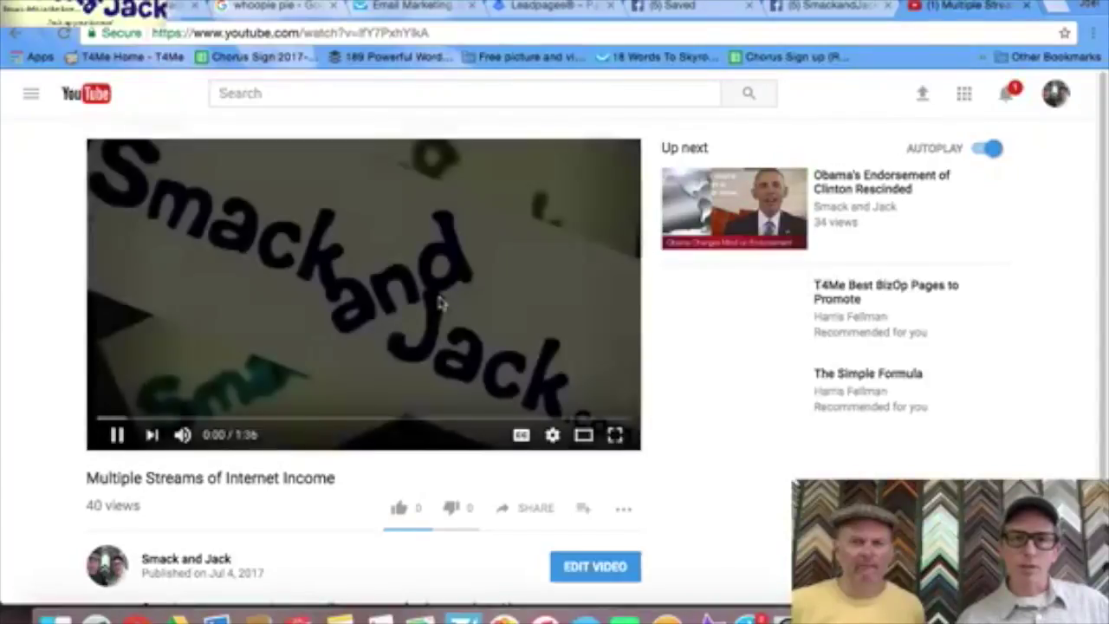
pyautogui.click(440, 301)
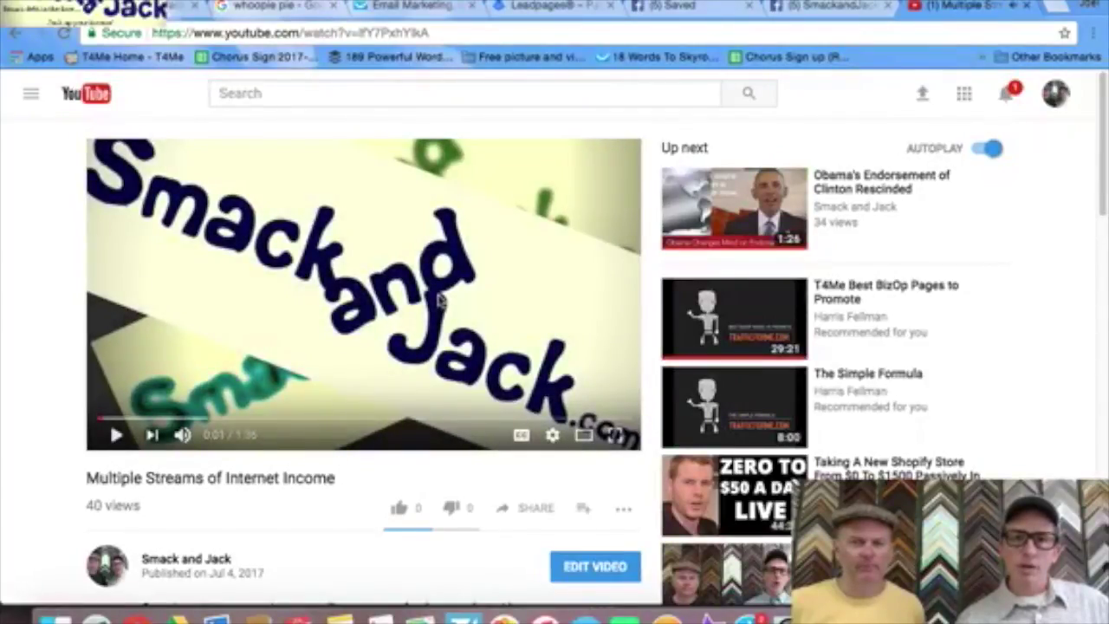
pyautogui.scroll(-3, 620, 436)
pyautogui.click(539, 396)
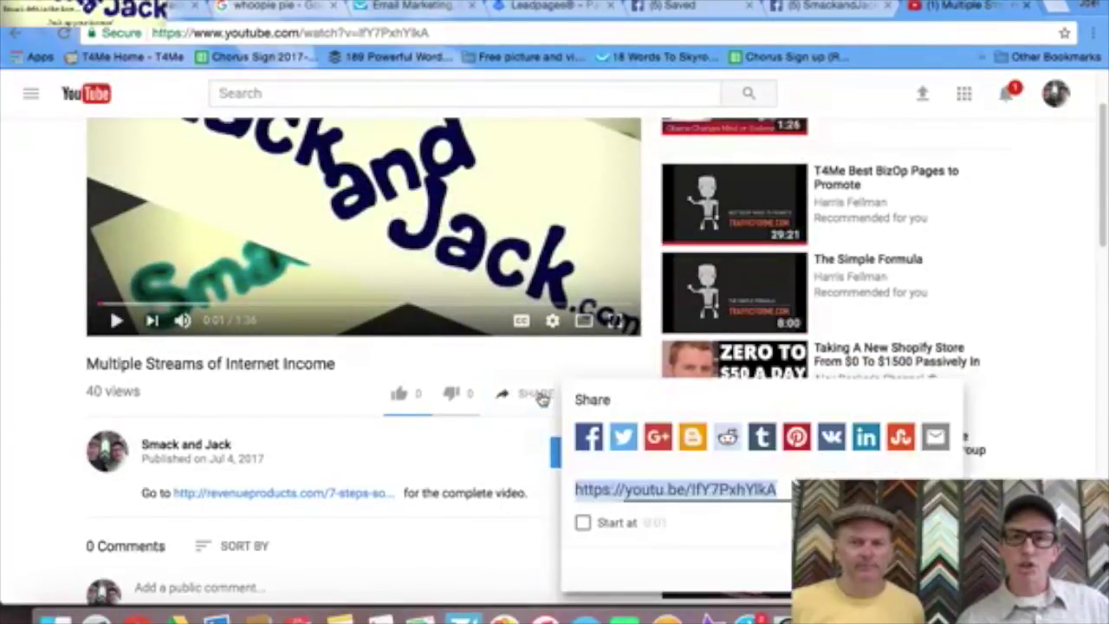
pyautogui.click(877, 517)
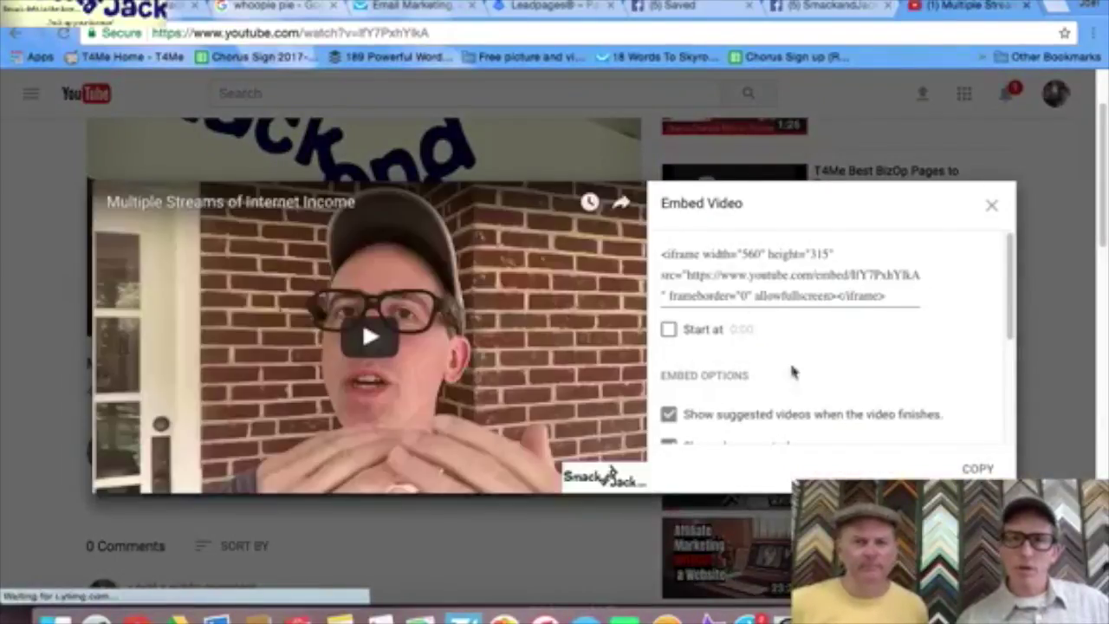
# - Turn off suggested videos and player controls in the embed options and copy the embed code
pyautogui.scroll(-1, 845, 372)
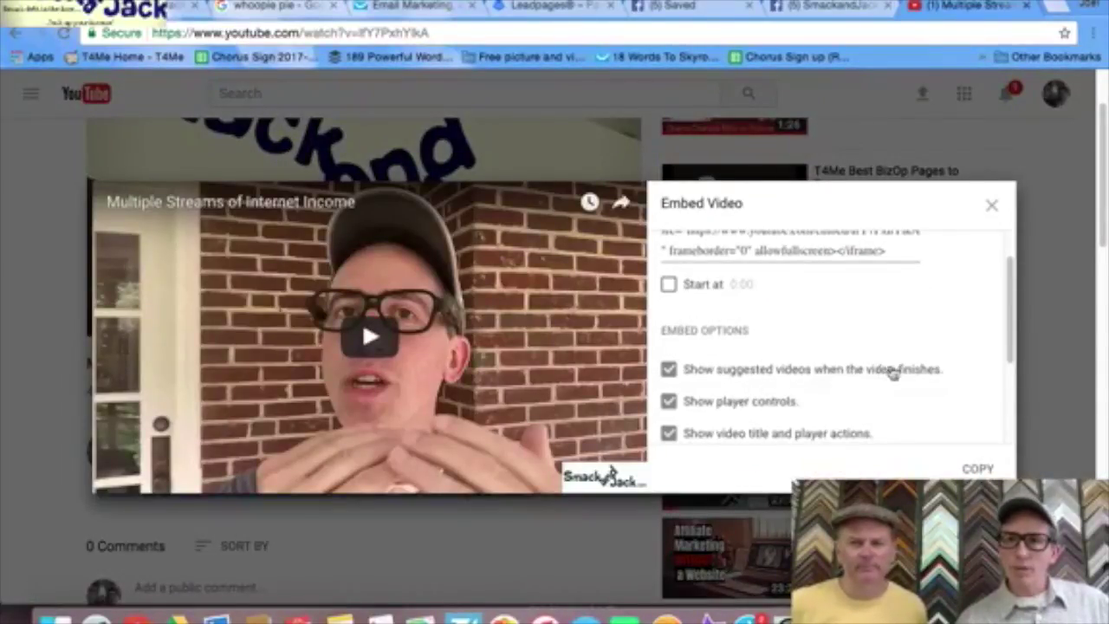
pyautogui.click(669, 374)
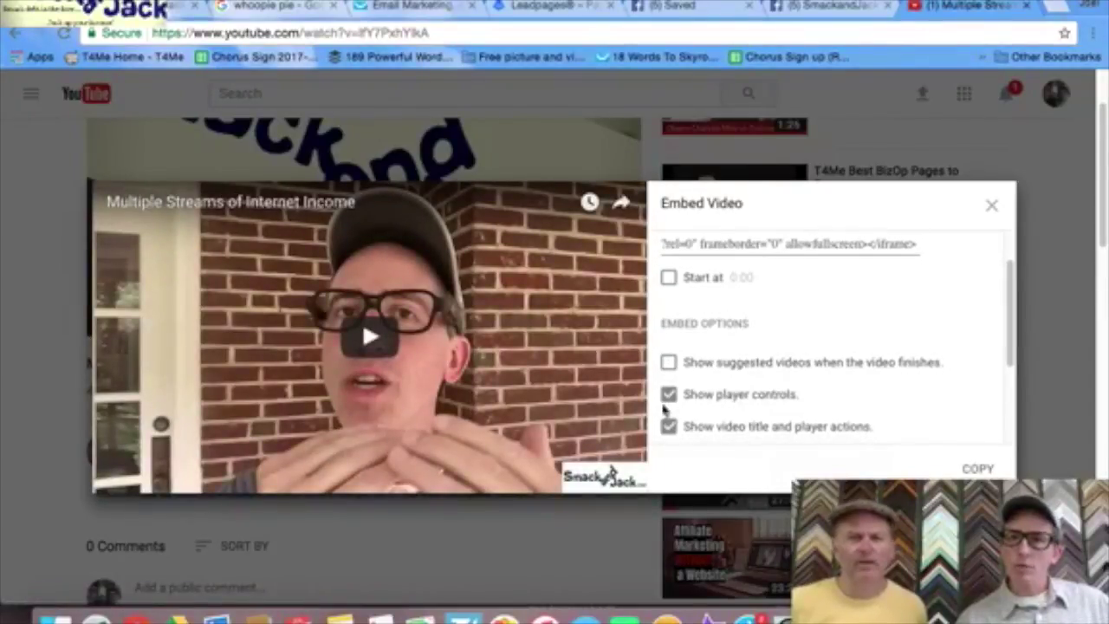
pyautogui.click(671, 396)
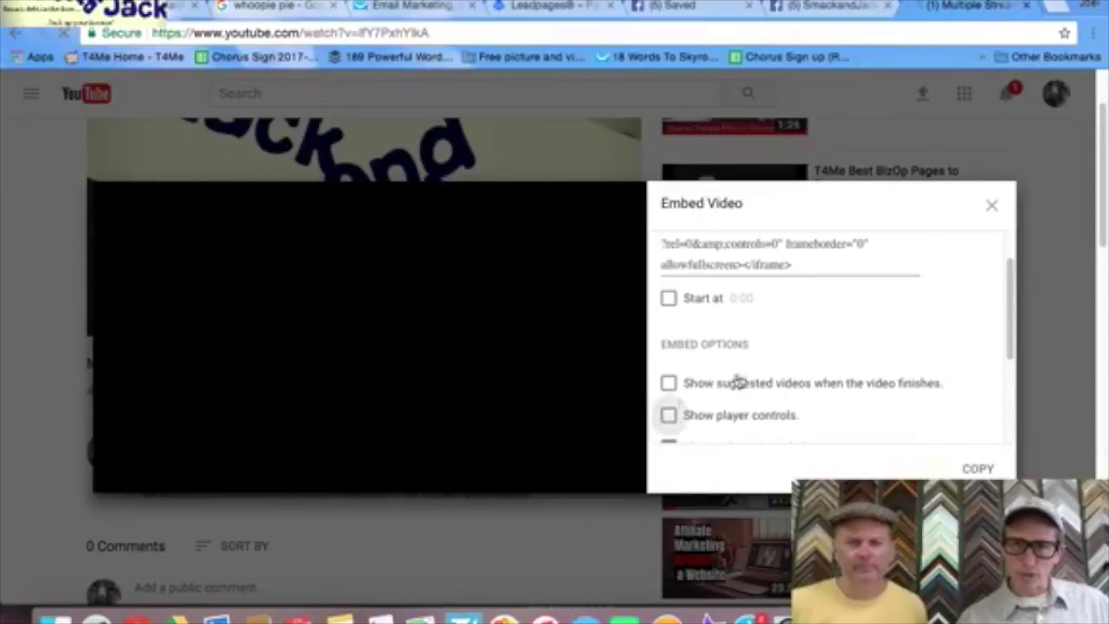
pyautogui.scroll(-2, 898, 371)
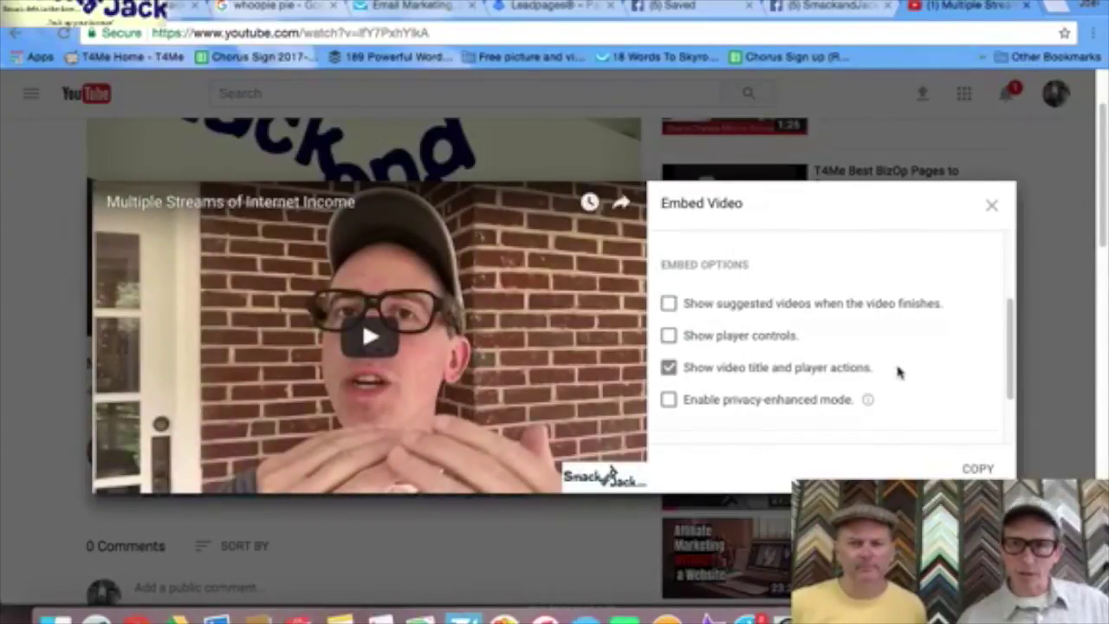
pyautogui.scroll(1, 899, 371)
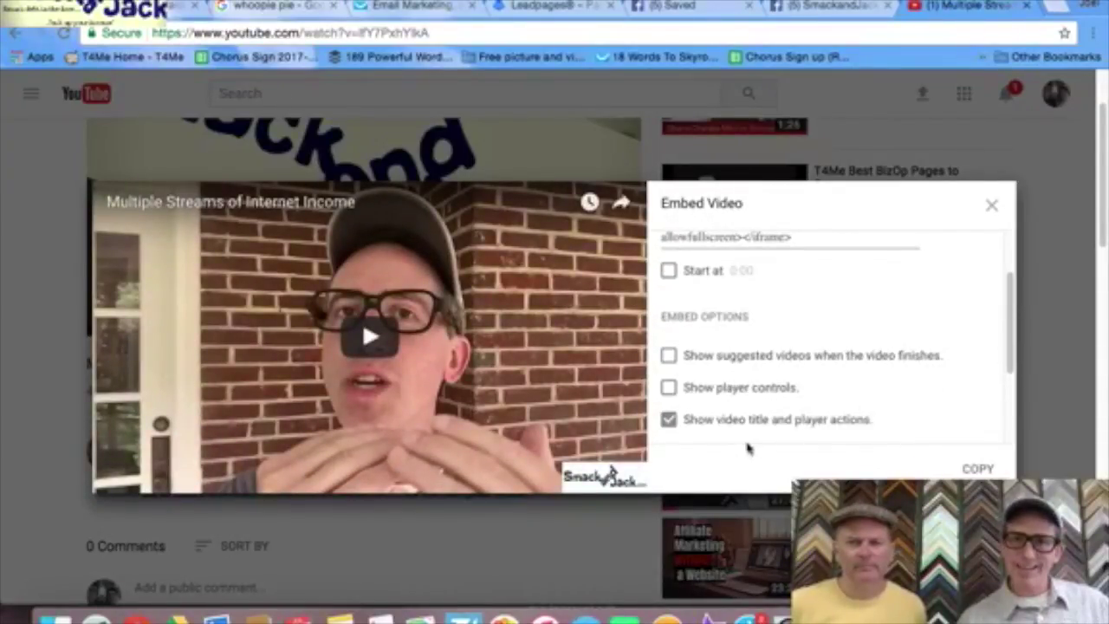
pyautogui.scroll(-2, 907, 389)
pyautogui.scroll(4, 906, 390)
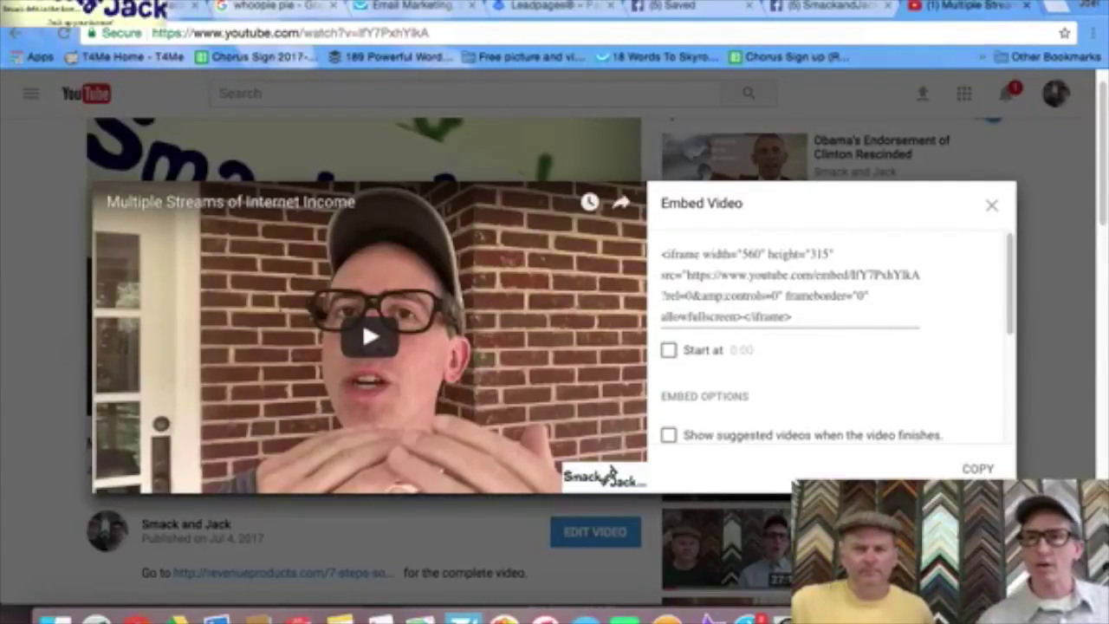
pyautogui.click(977, 468)
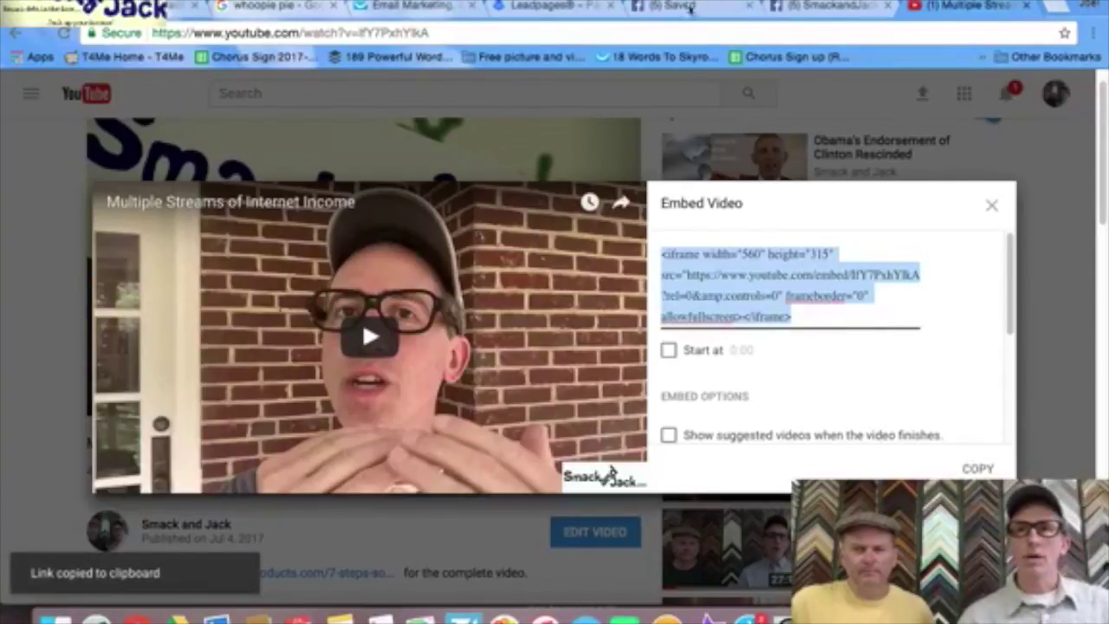
# - Return to the Leadpages editor and paste the copied YouTube embed code into the video widget
pyautogui.click(577, 10)
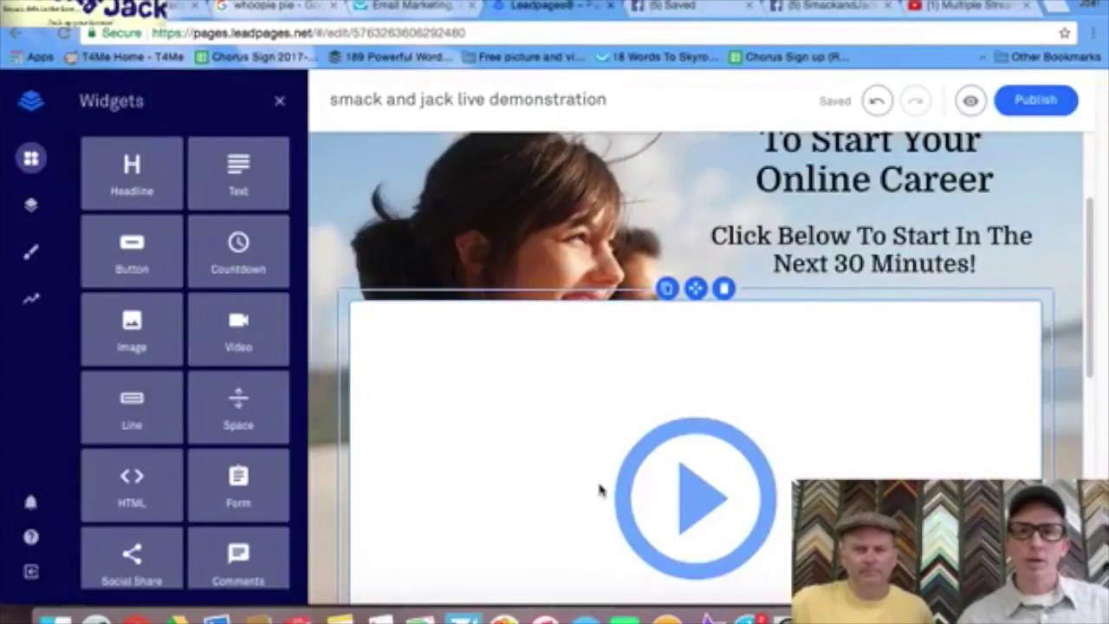
pyautogui.scroll(-1, 600, 490)
pyautogui.scroll(-5, 640, 436)
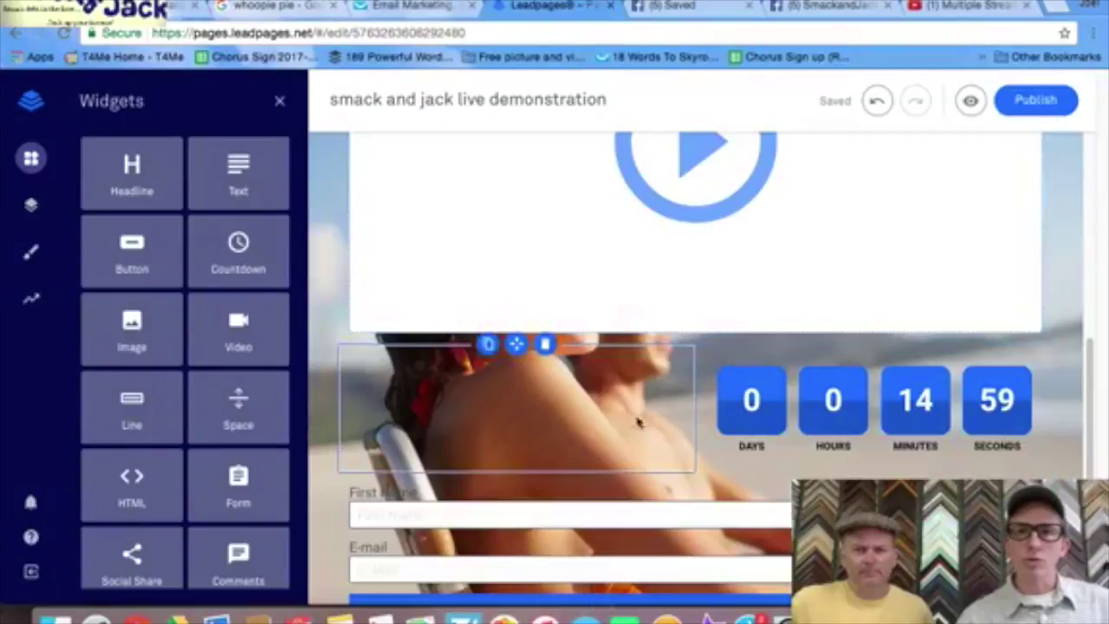
pyautogui.click(629, 286)
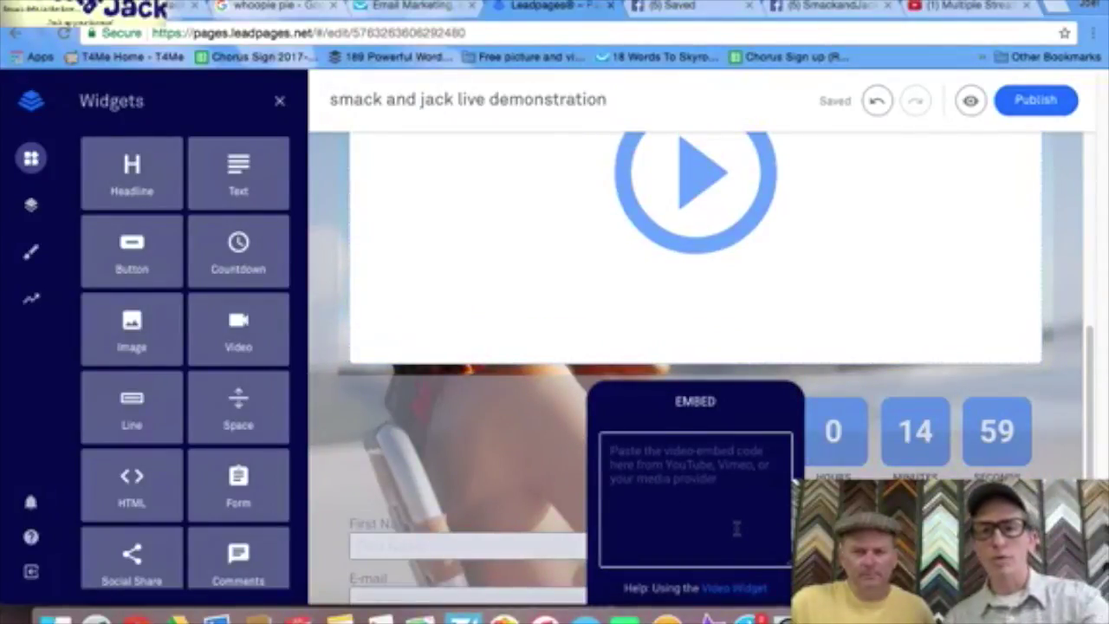
pyautogui.press('super+v')
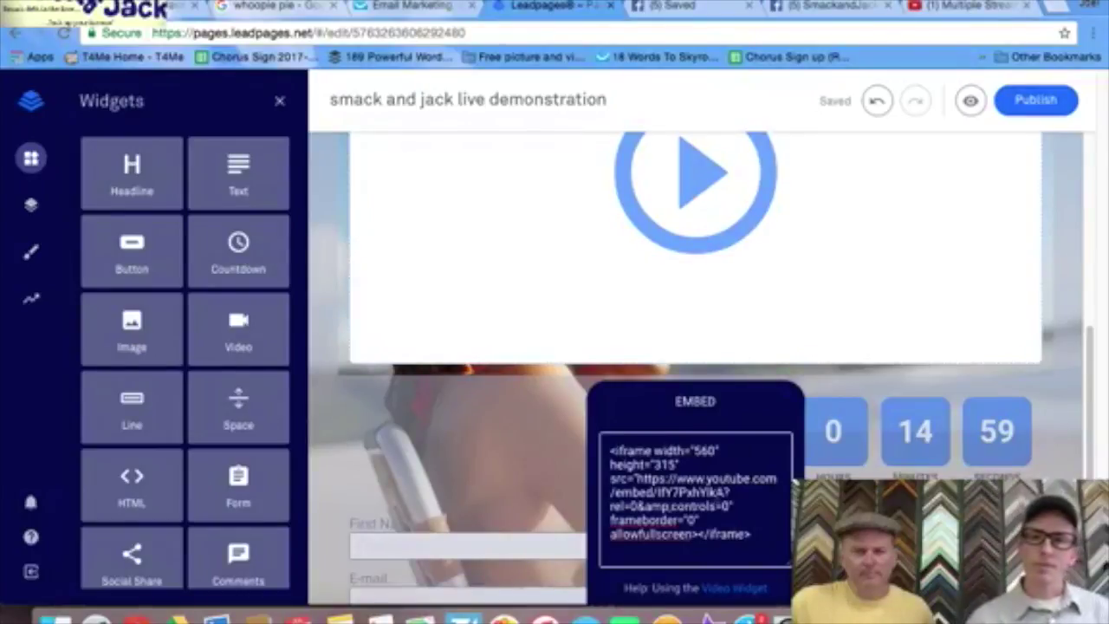
pyautogui.scroll(-2, 711, 498)
pyautogui.click(681, 569)
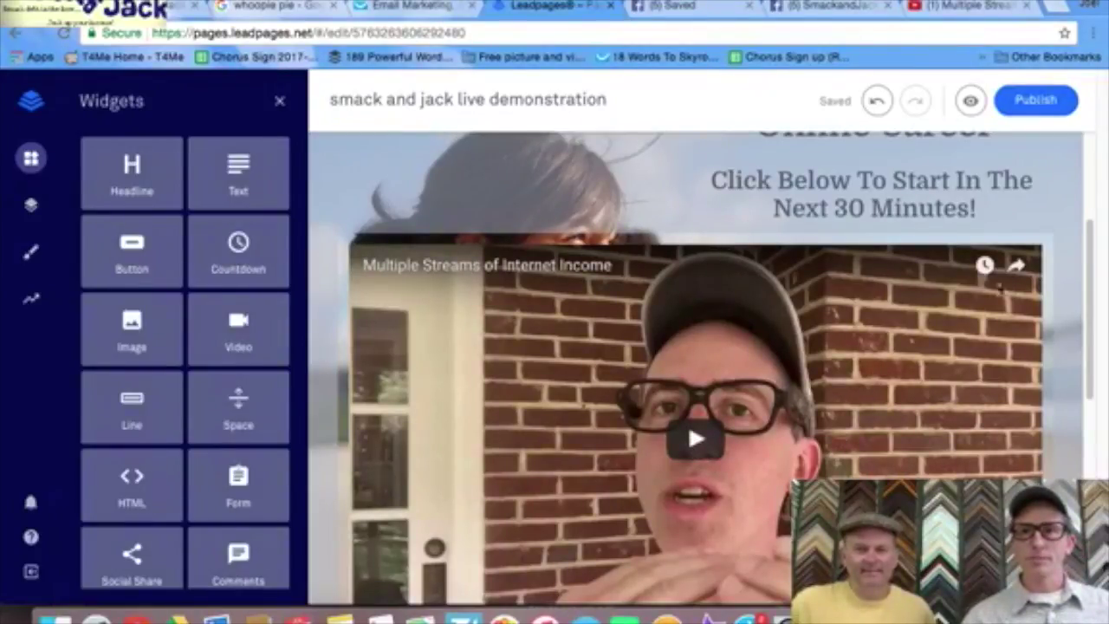
# - Preview the page, play the embedded video with the volume raised, and exit the preview
pyautogui.click(972, 103)
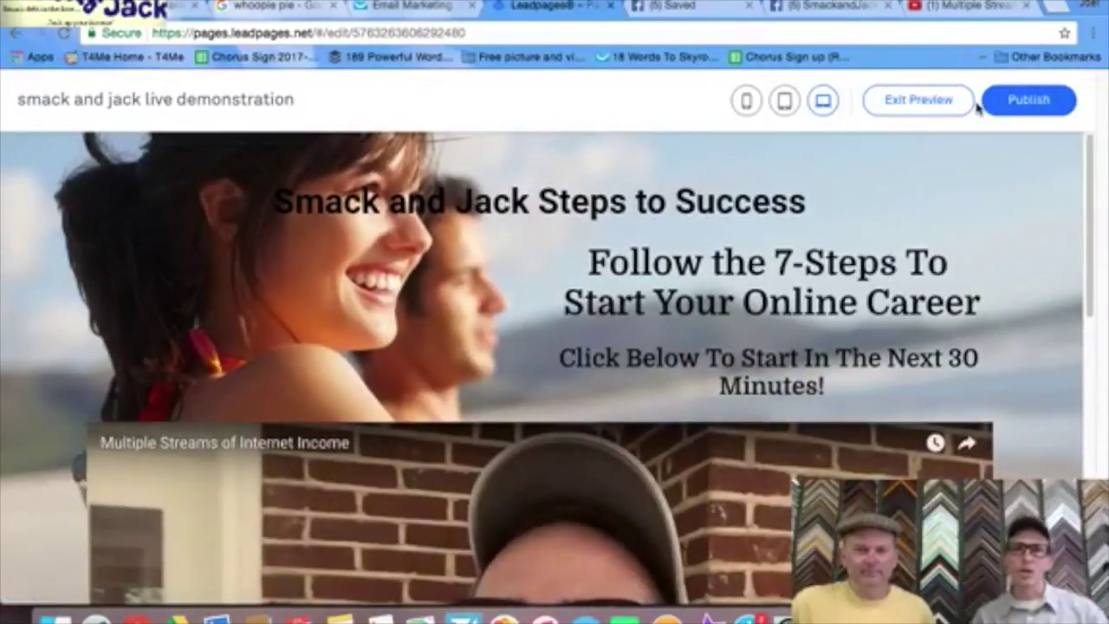
pyautogui.scroll(-5, 1060, 223)
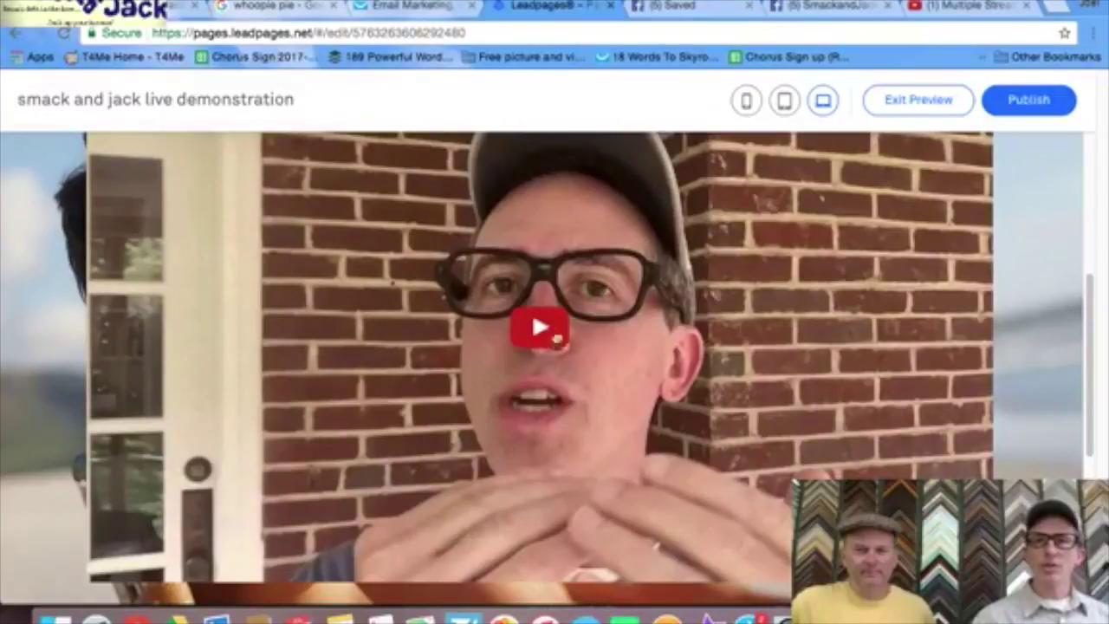
pyautogui.click(540, 330)
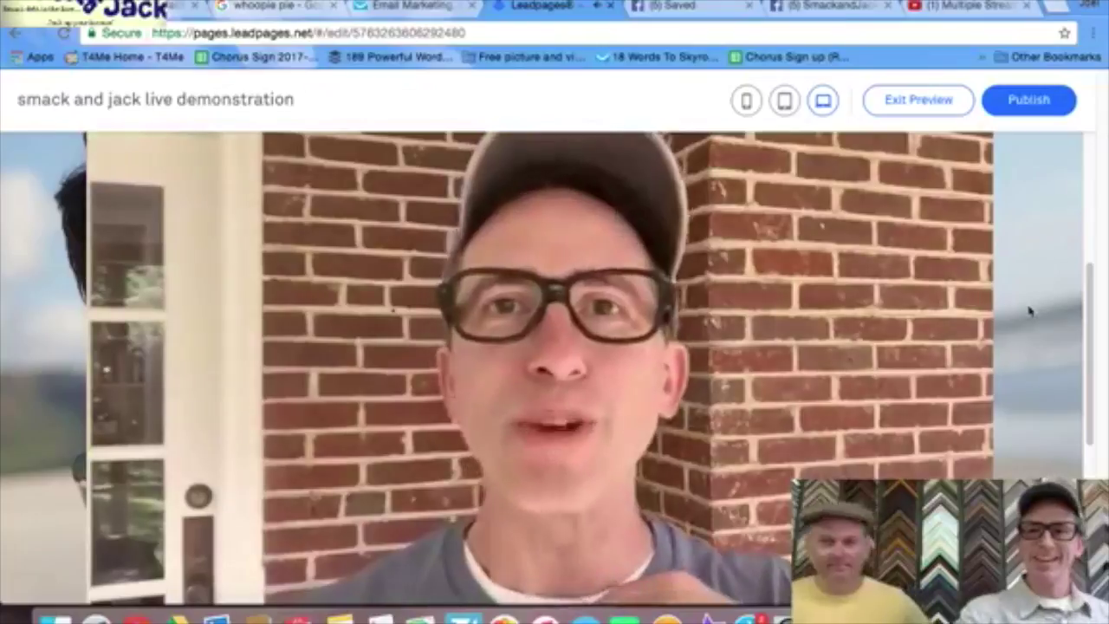
pyautogui.press('XF86AudioRaiseVolume')
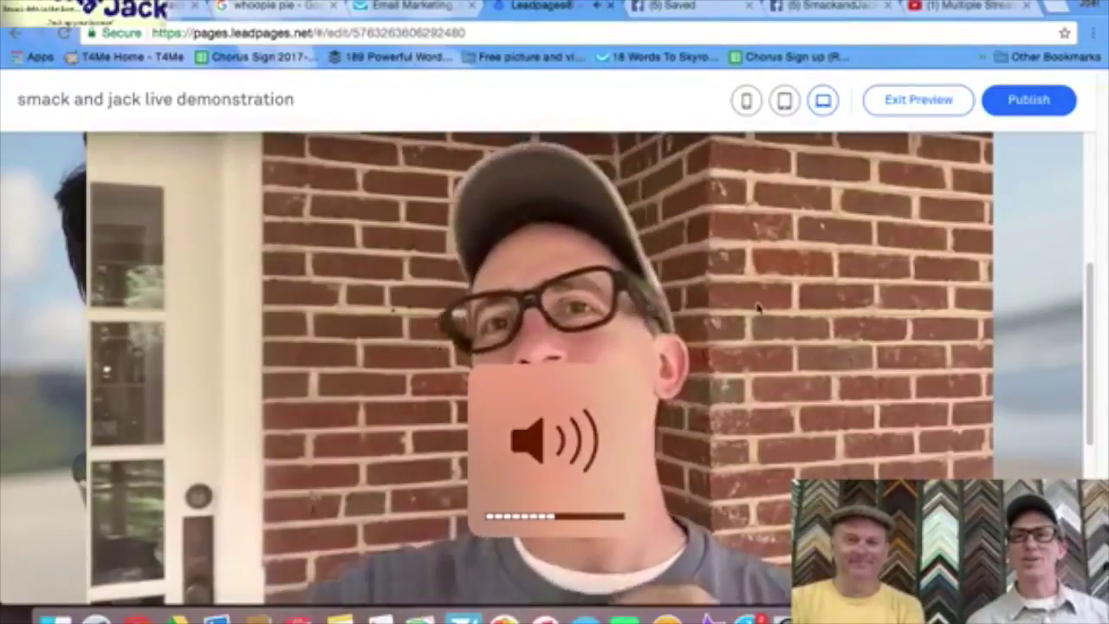
pyautogui.click(931, 102)
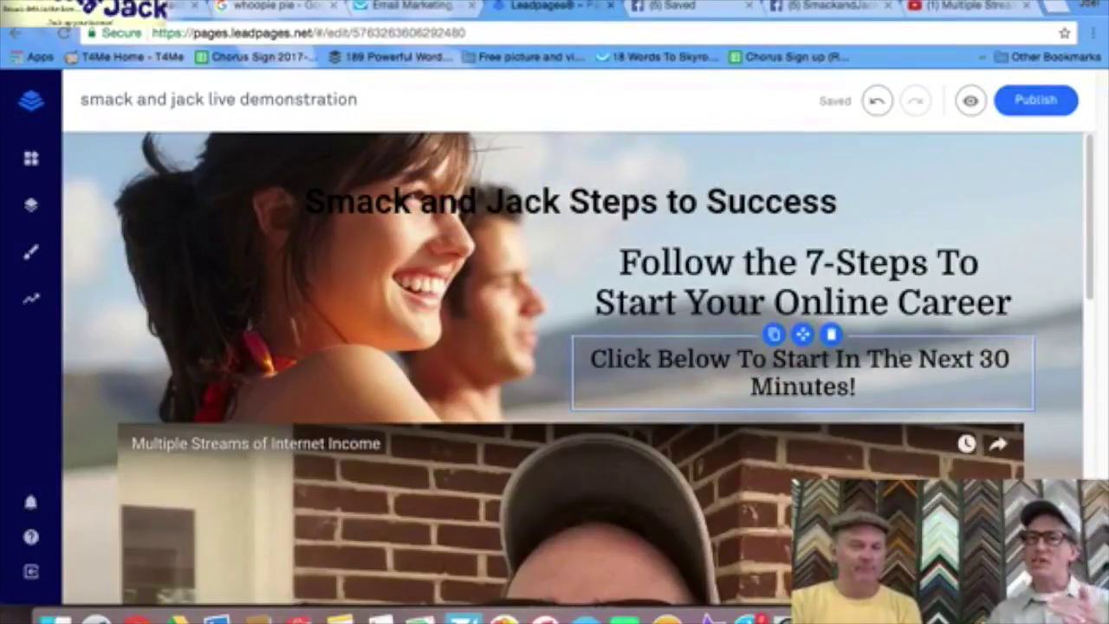
# - Look through the widget library and open the opt-in form below the countdown for editing
pyautogui.scroll(-4, 663, 347)
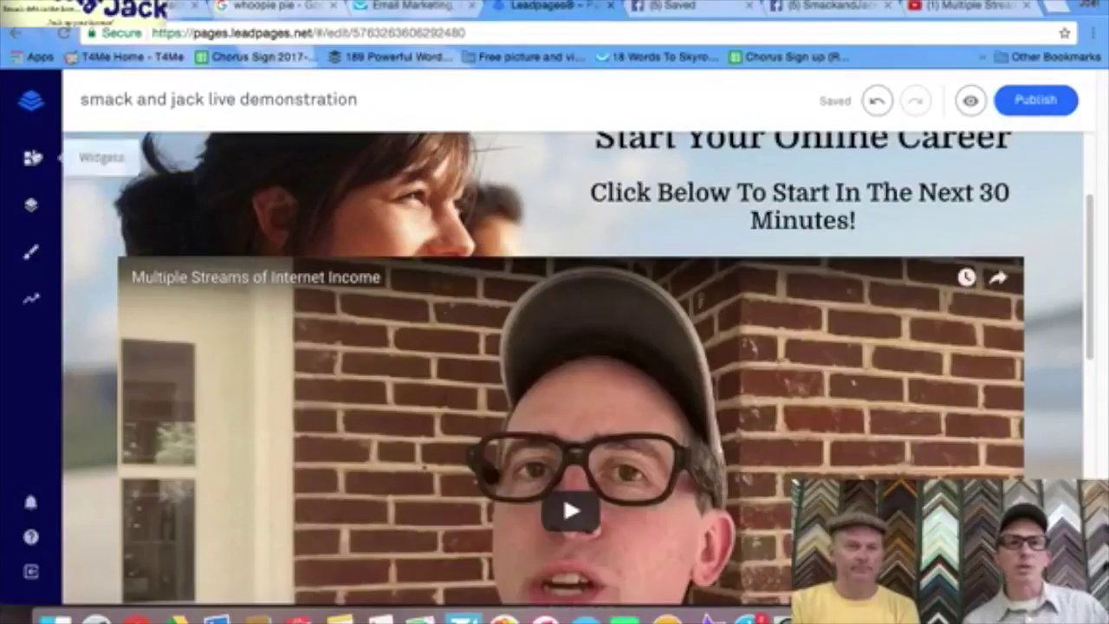
pyautogui.click(33, 159)
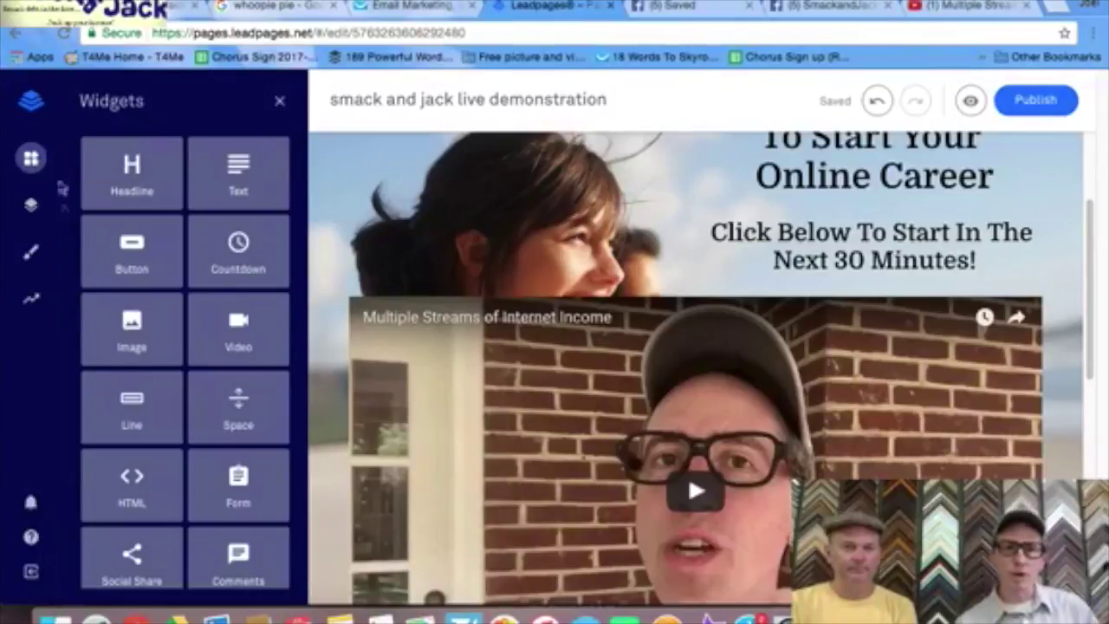
pyautogui.scroll(-3, 248, 391)
pyautogui.scroll(2, 520, 416)
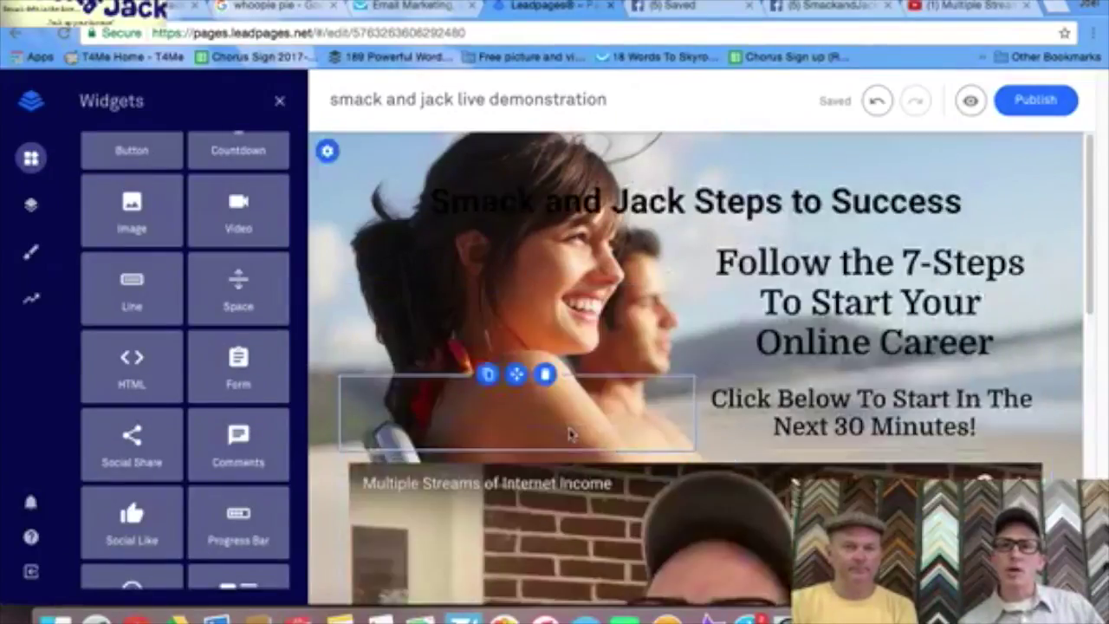
pyautogui.scroll(-8, 564, 364)
pyautogui.scroll(4, 693, 260)
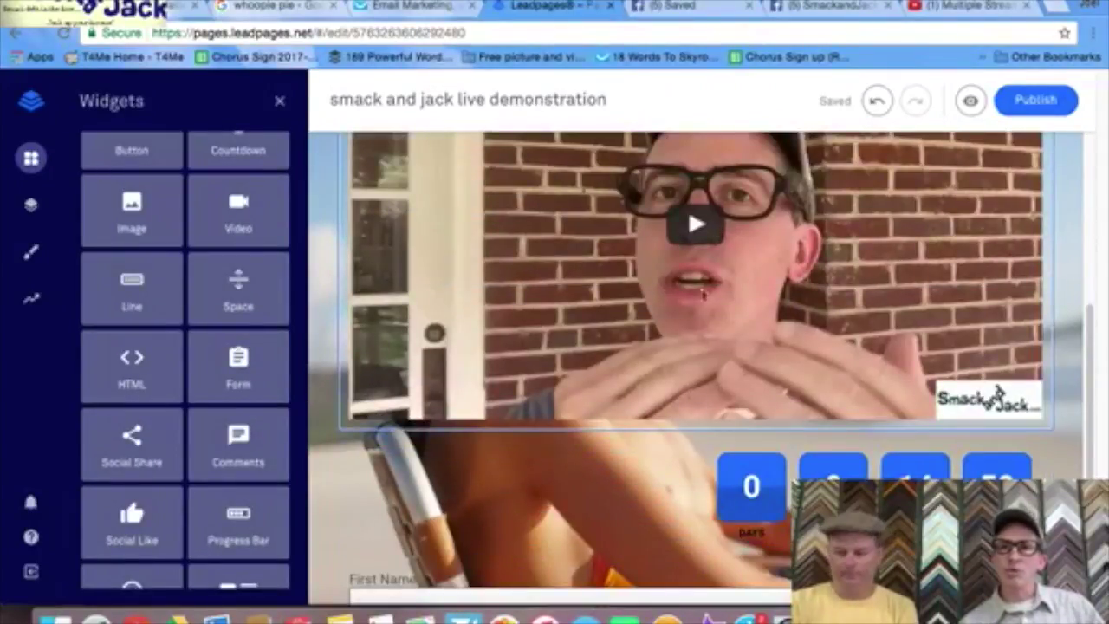
pyautogui.scroll(-4, 711, 225)
pyautogui.click(611, 403)
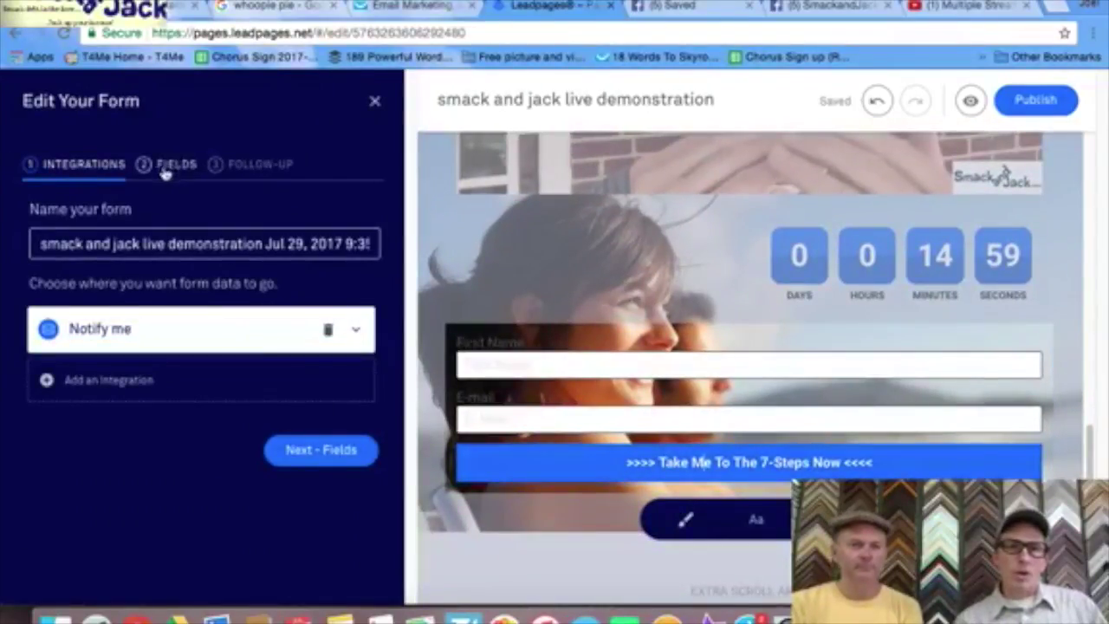
# - Check the opt-in form's fields settings and the details of its Notify me integration
pyautogui.click(170, 169)
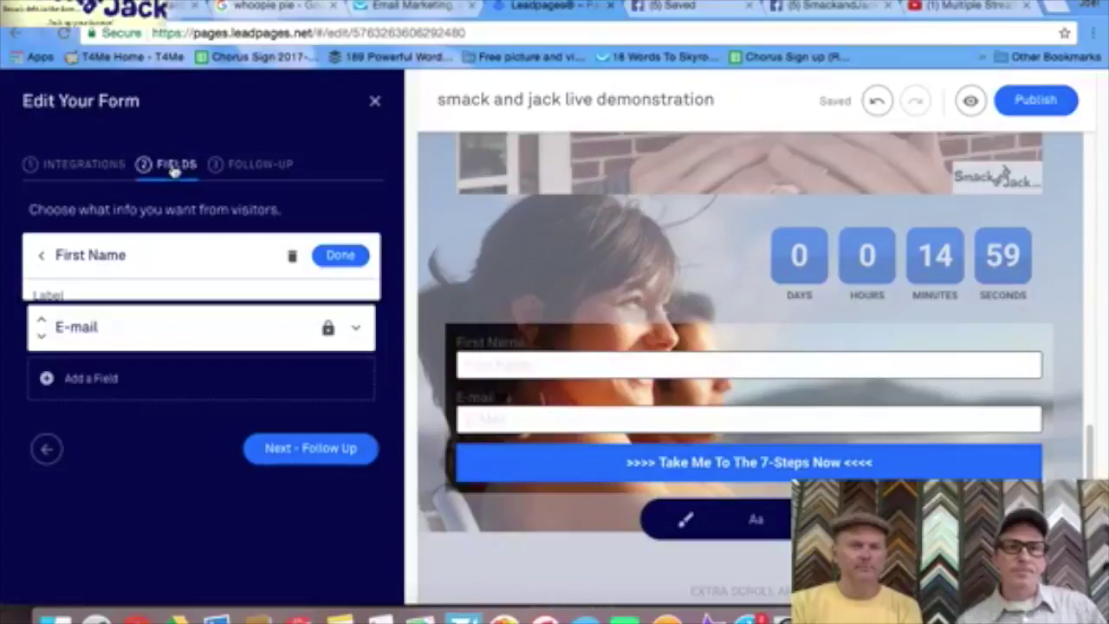
pyautogui.click(91, 169)
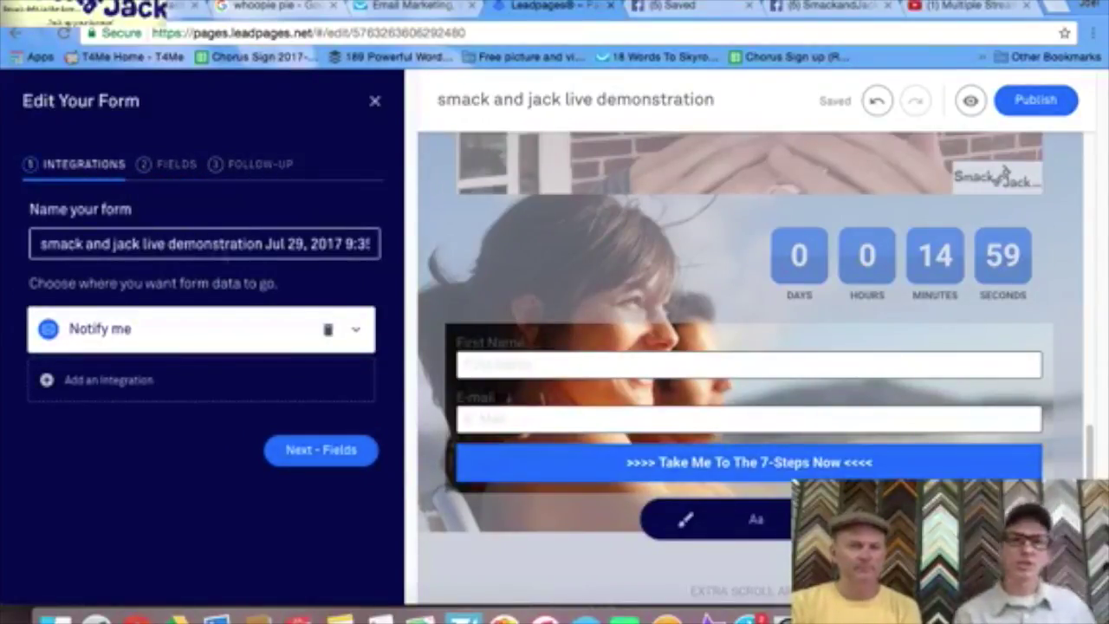
pyautogui.click(358, 331)
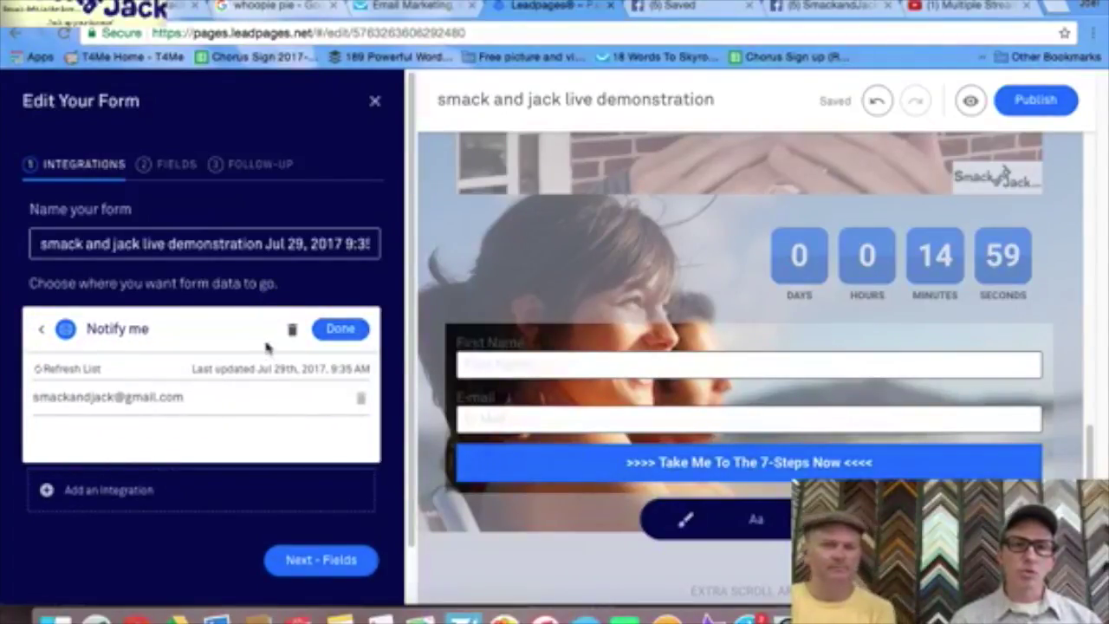
# - Add a GetResponse Account integration to the form and set its list to smackandjack4pfreemembers
pyautogui.click(118, 493)
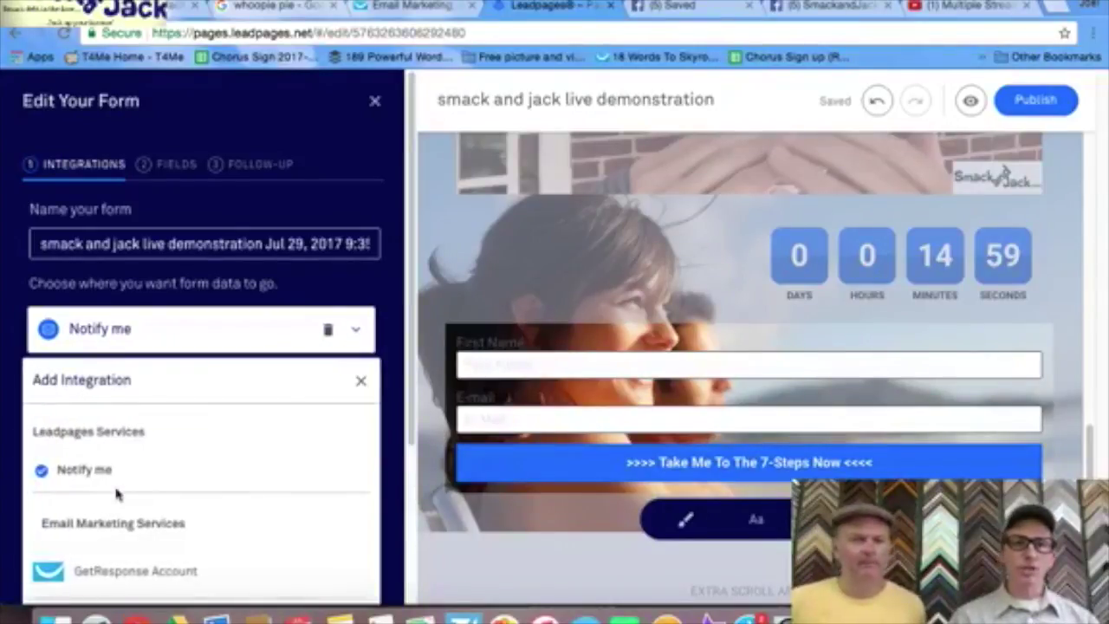
pyautogui.click(147, 572)
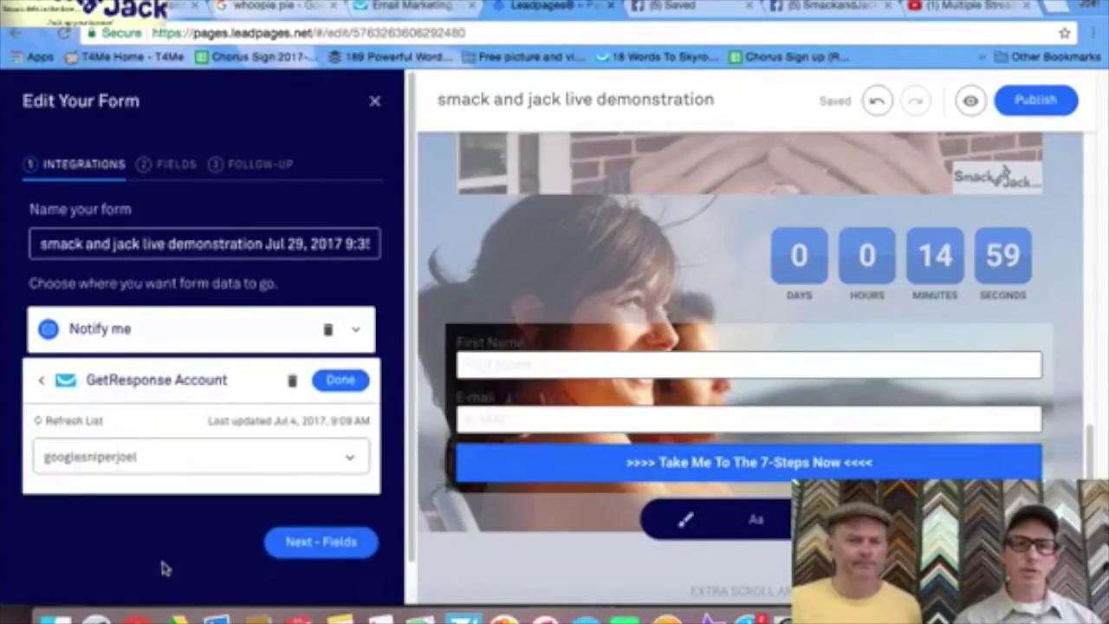
pyautogui.click(350, 461)
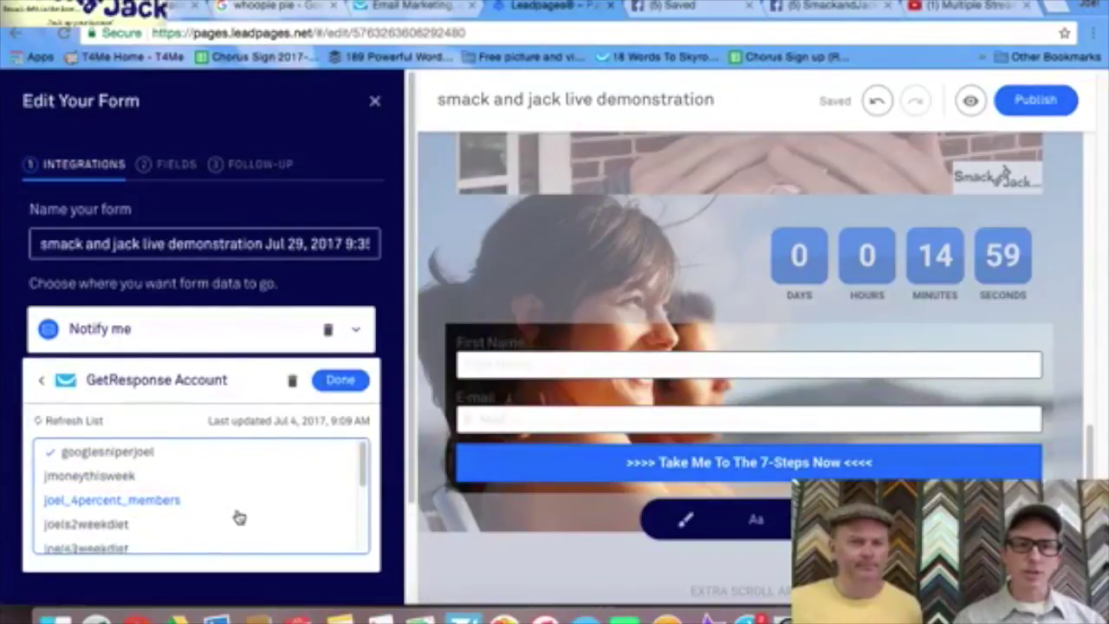
pyautogui.scroll(-3, 240, 516)
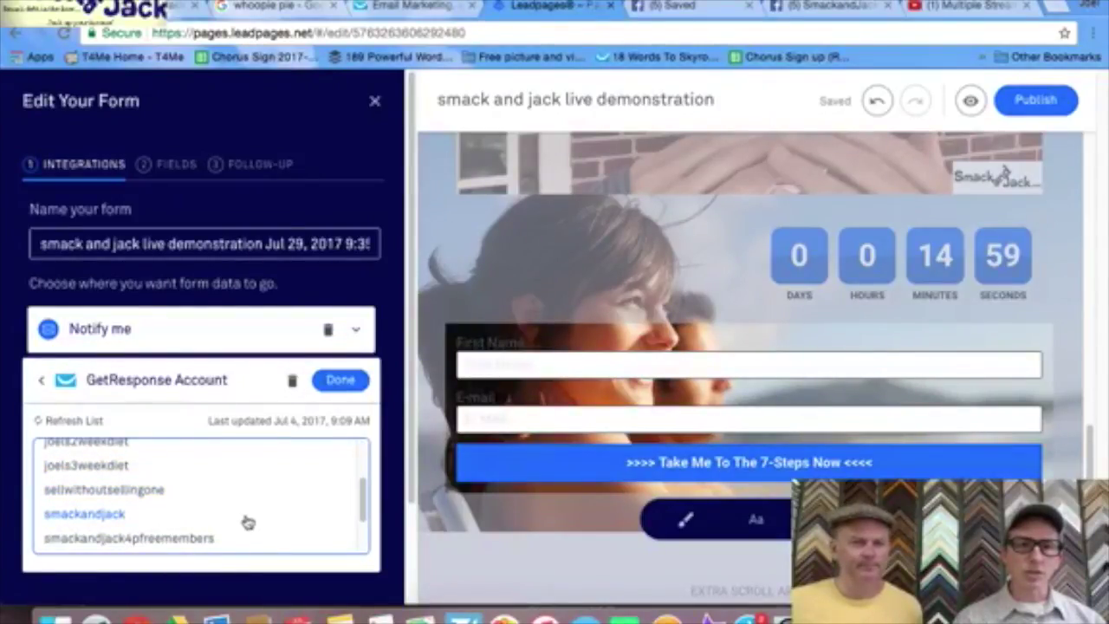
pyautogui.click(153, 539)
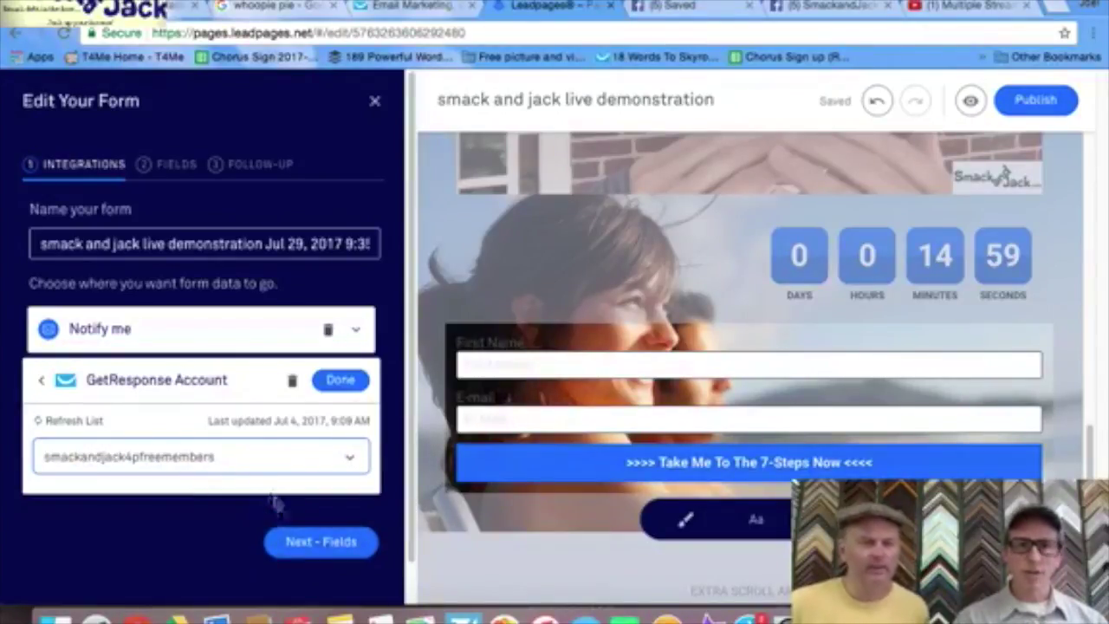
pyautogui.click(344, 381)
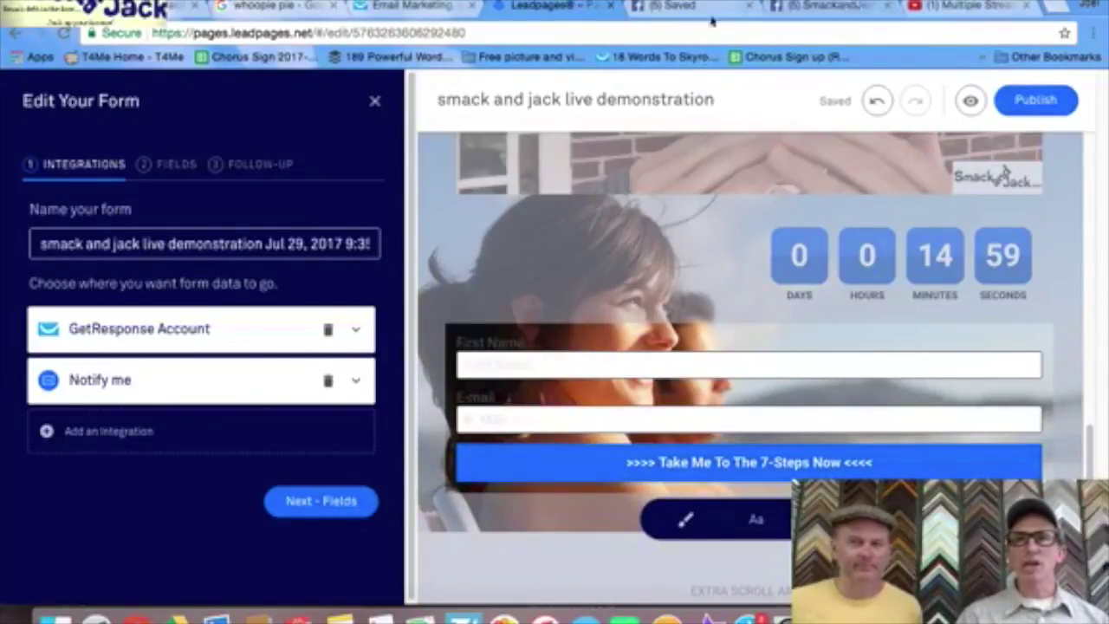
# - View the subscription lists in GetResponse, return to Leadpages and close the form settings
pyautogui.click(423, 11)
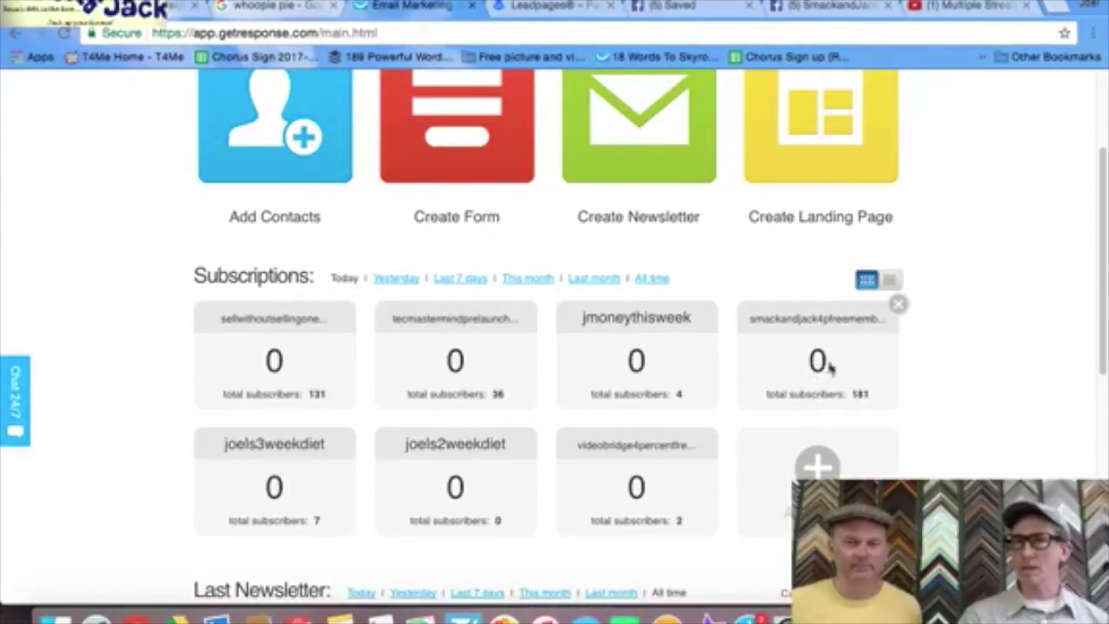
pyautogui.click(533, 7)
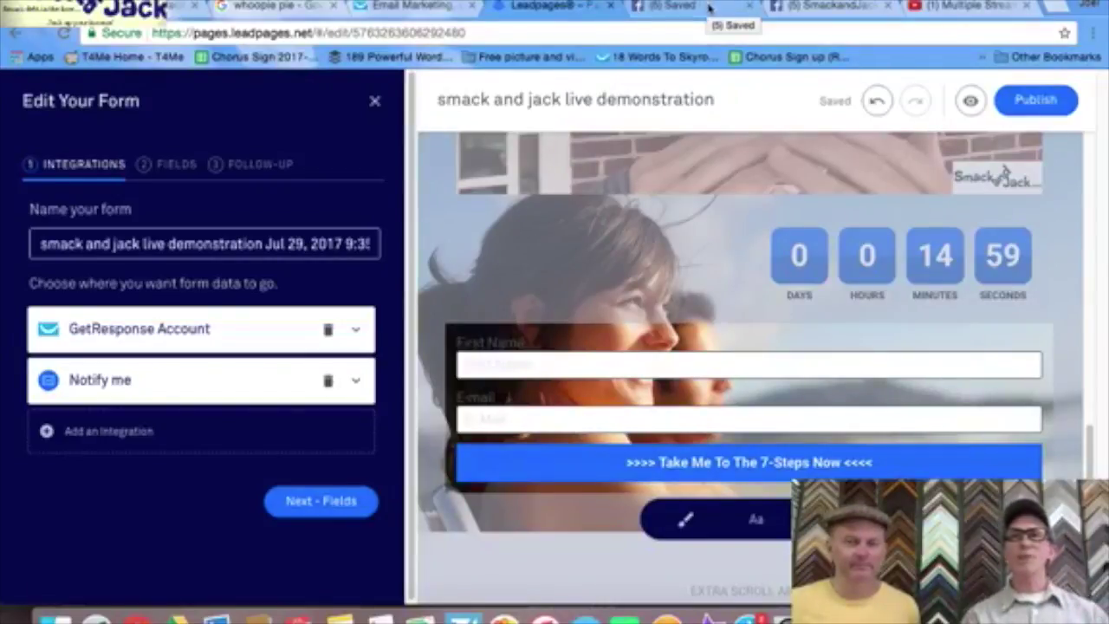
pyautogui.click(378, 103)
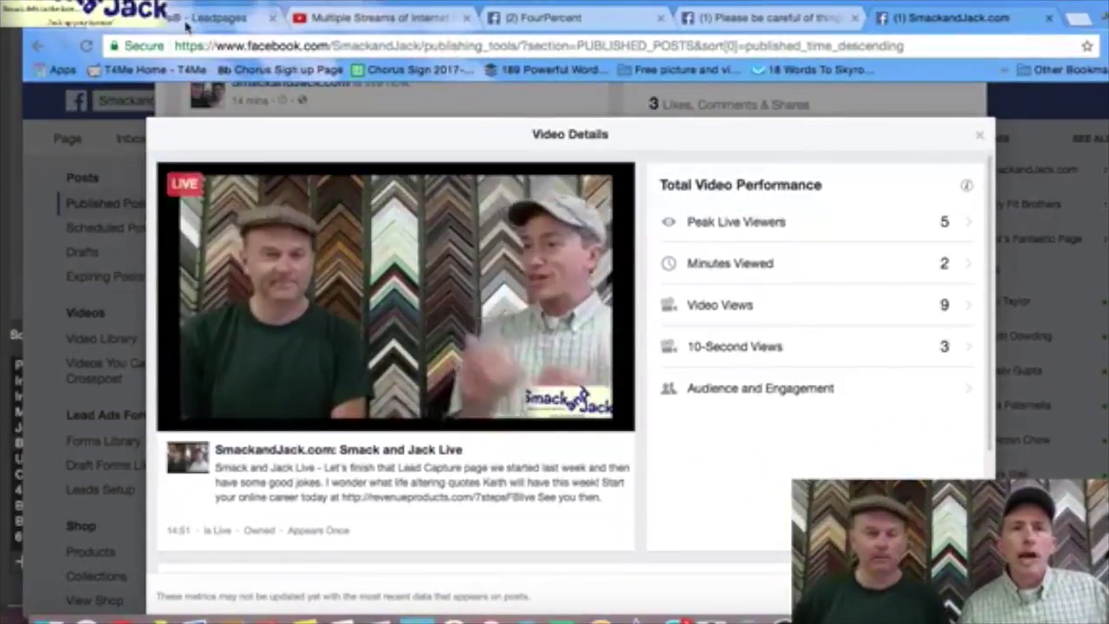
# - Switch to the Leadpages page list and open the page "smack and jack live demonstration 2"
pyautogui.click(204, 18)
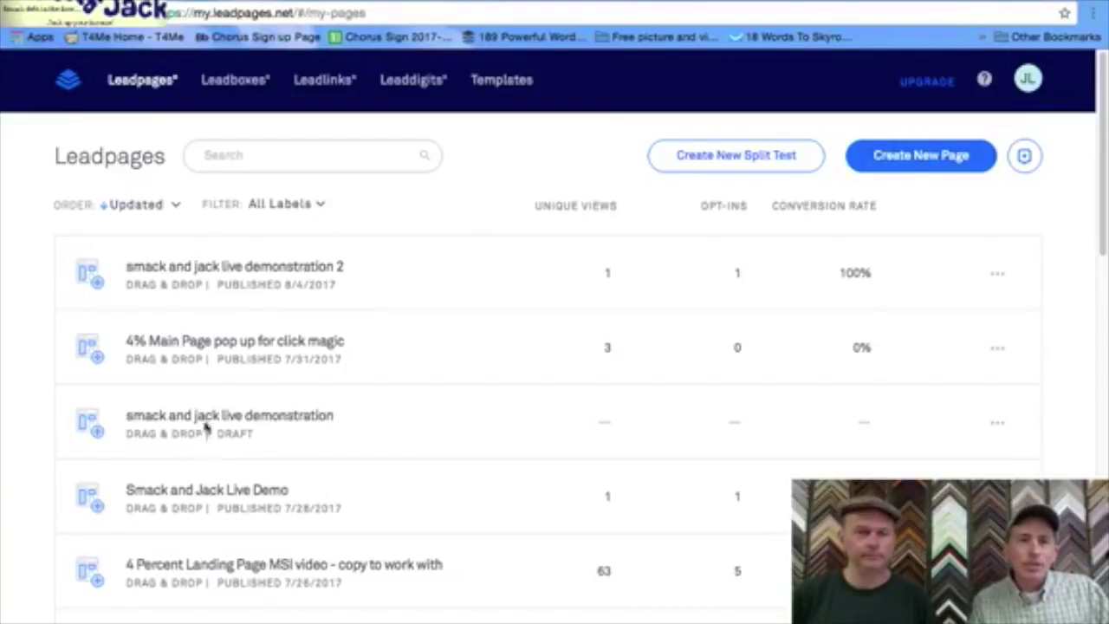
pyautogui.click(242, 272)
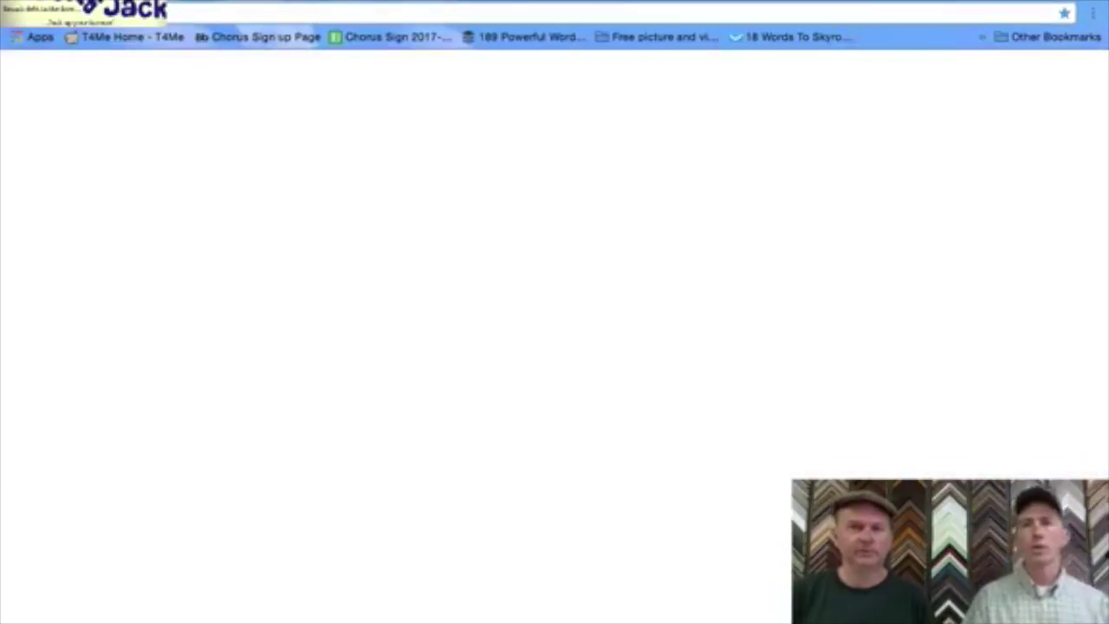
# - Go to clickmagick.com, log in to the account and open its tracking links
pyautogui.write('clickmagick.com')
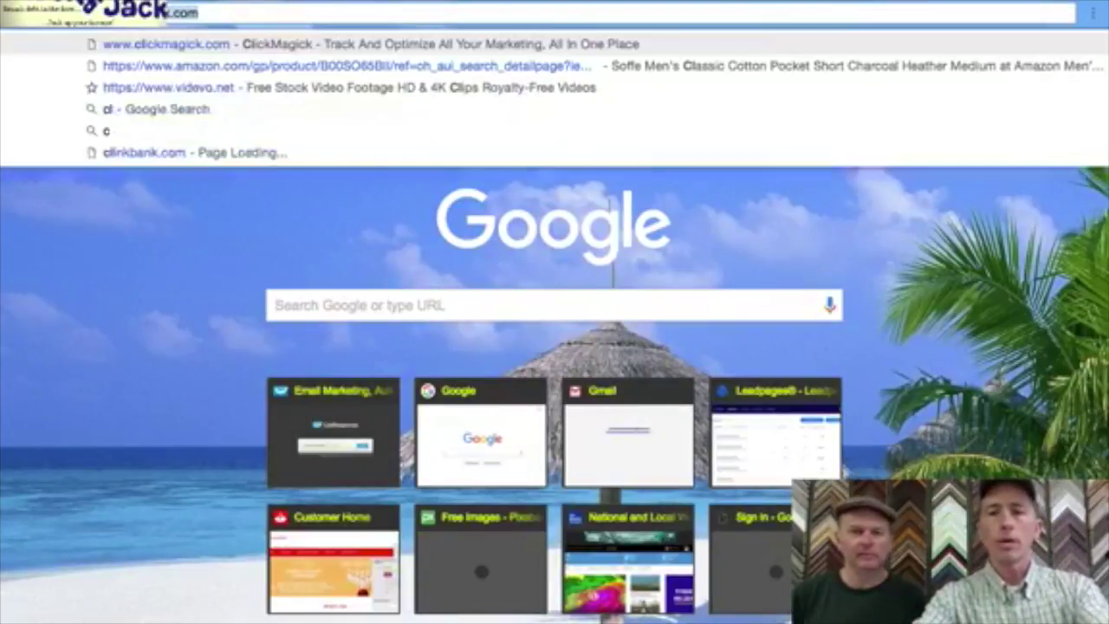
pyautogui.press('Return')
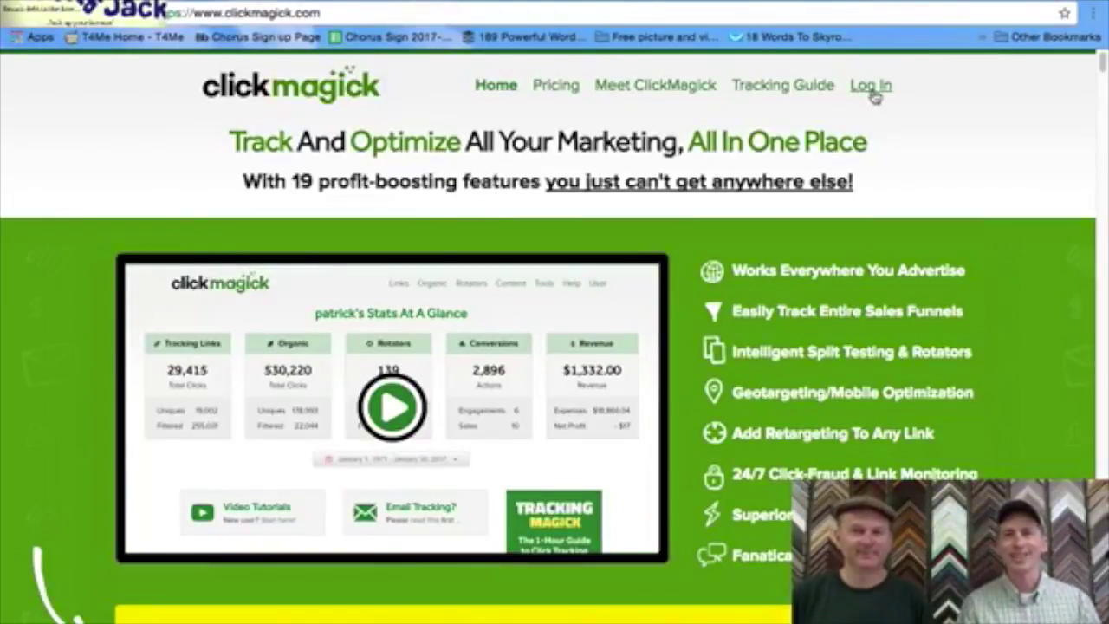
pyautogui.click(873, 91)
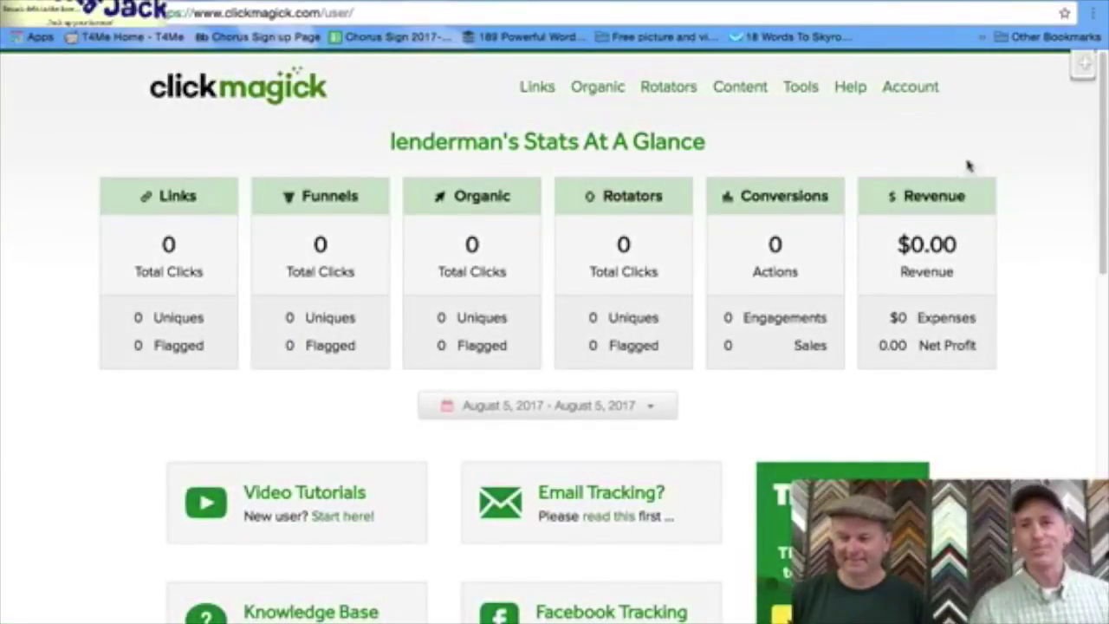
pyautogui.click(540, 90)
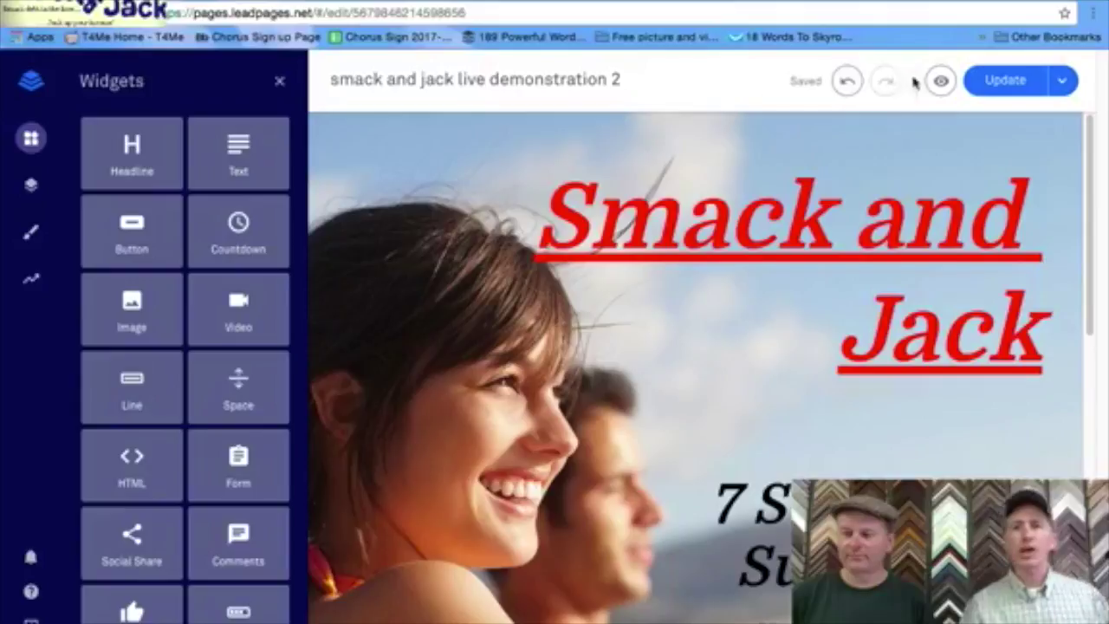
# - Preview the "smack and jack live demonstration 2" page in Leadpages, from the headline down to the opt-in form and its button
pyautogui.click(944, 83)
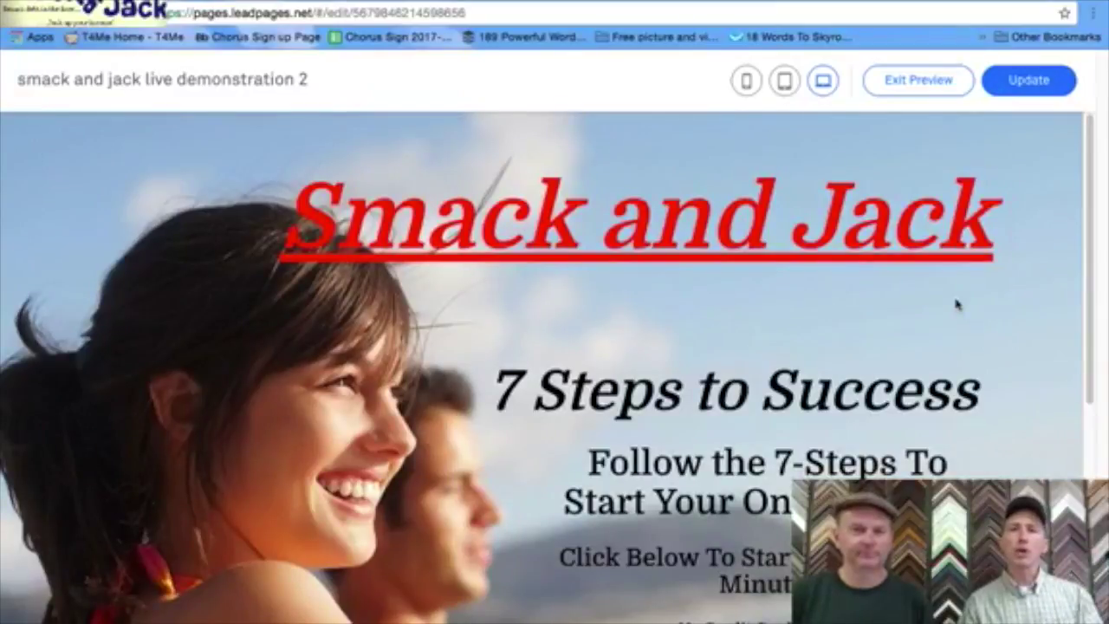
pyautogui.scroll(-1, 958, 303)
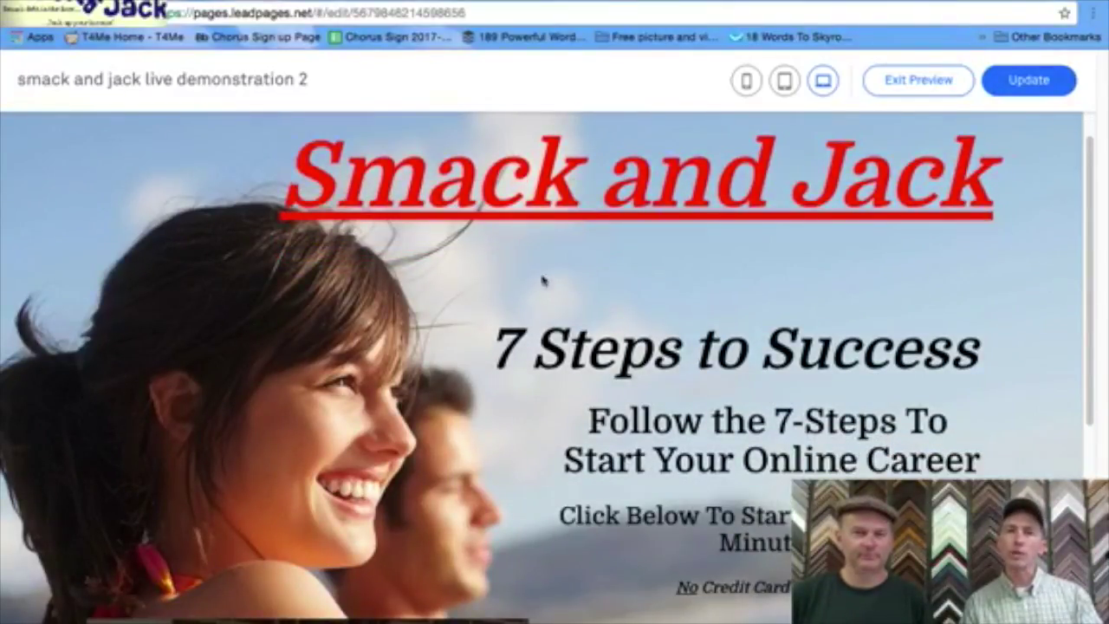
pyautogui.scroll(-5, 730, 390)
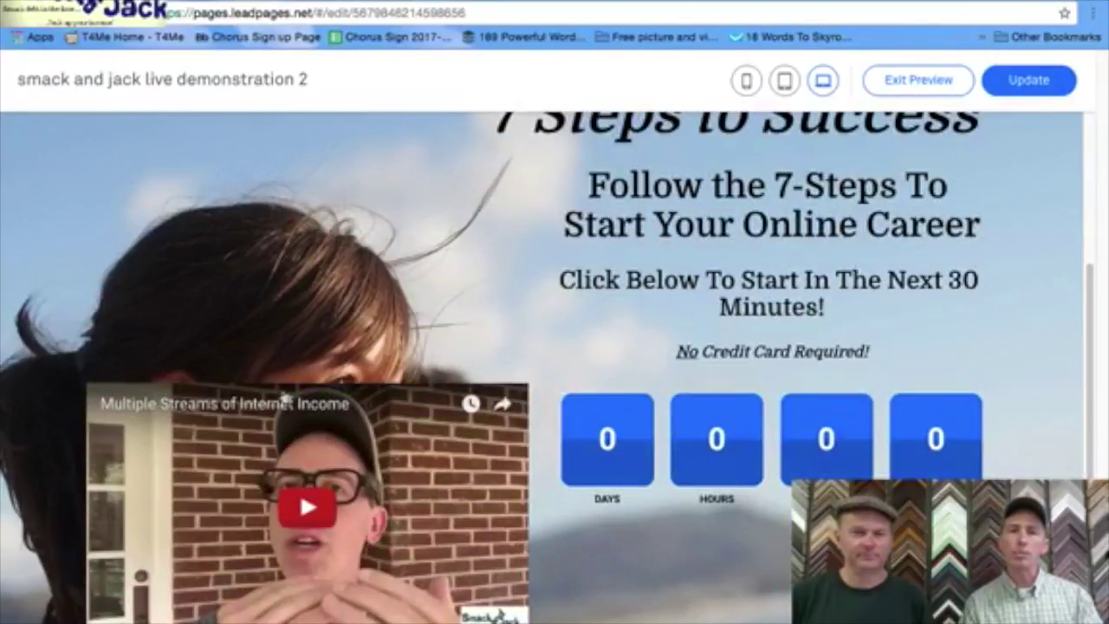
pyautogui.scroll(-4, 503, 503)
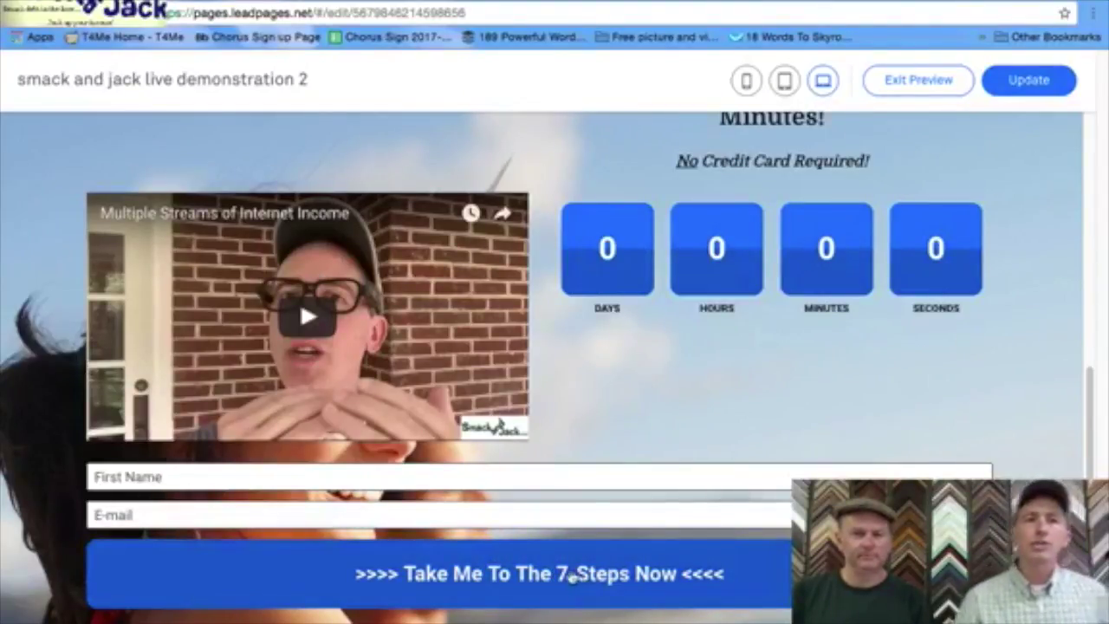
pyautogui.click(607, 553)
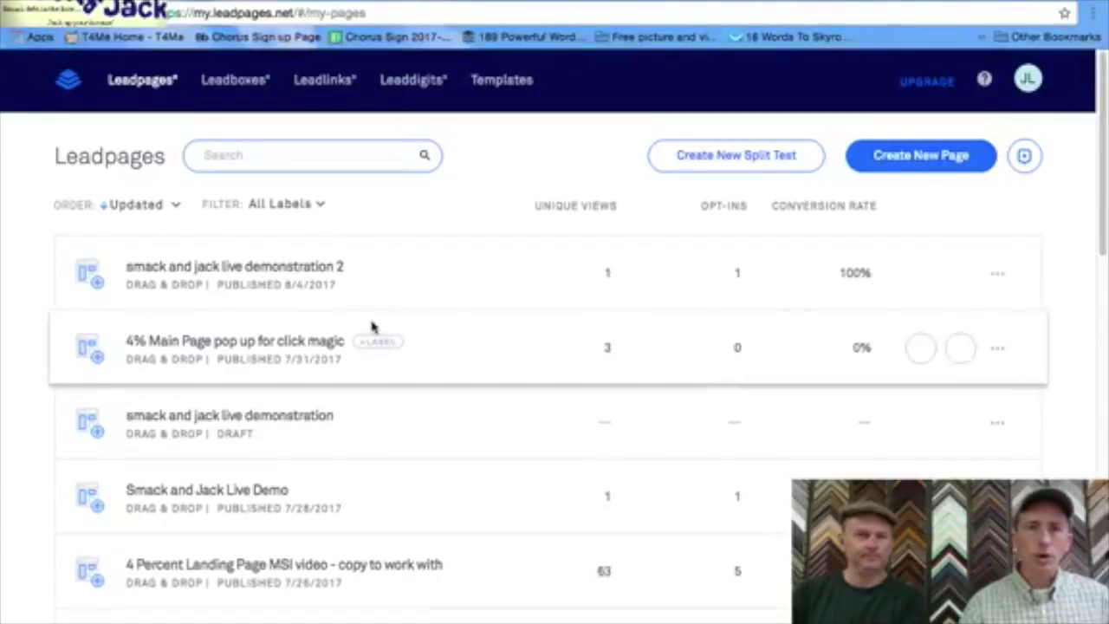
# - Open the "smack and jack live demonstration" draft and delete the blank widget beside the countdown
pyautogui.click(184, 421)
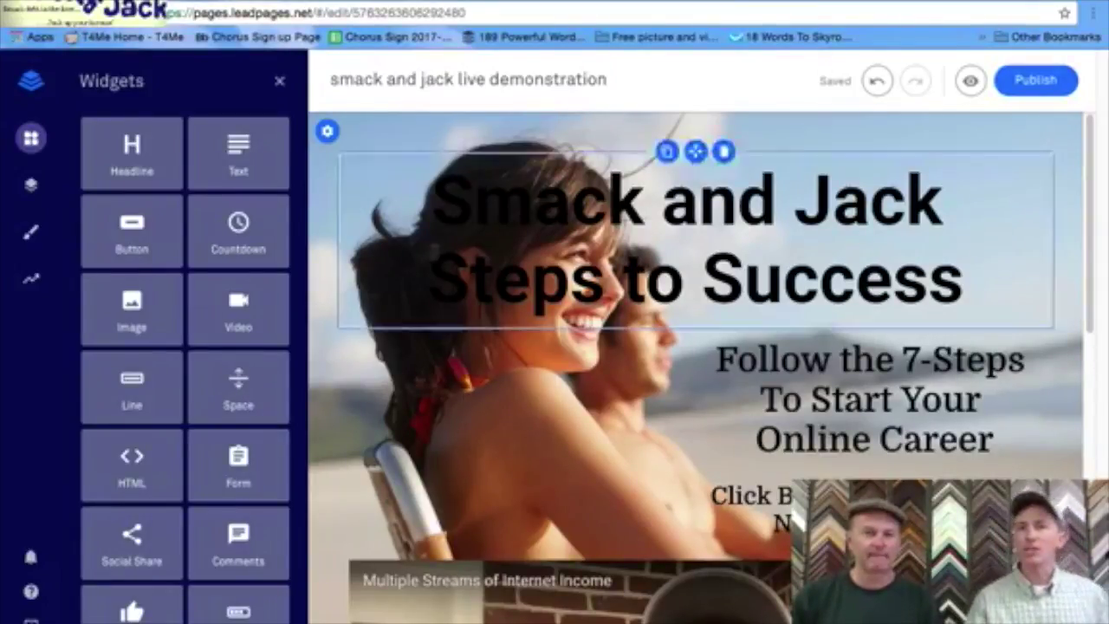
pyautogui.scroll(-3, 474, 364)
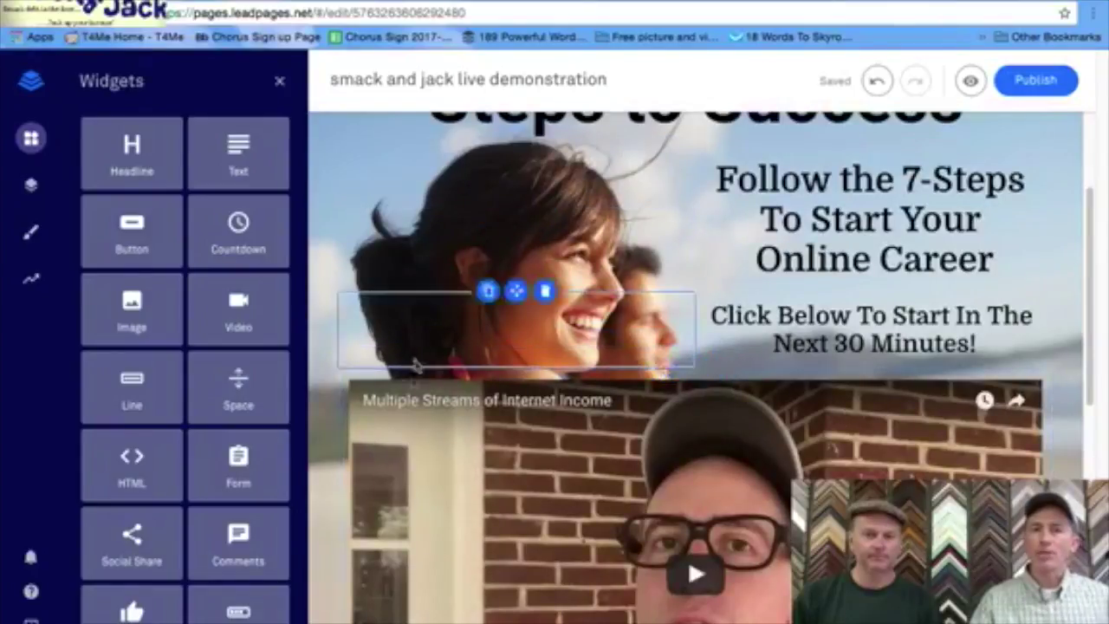
pyautogui.scroll(-2, 414, 414)
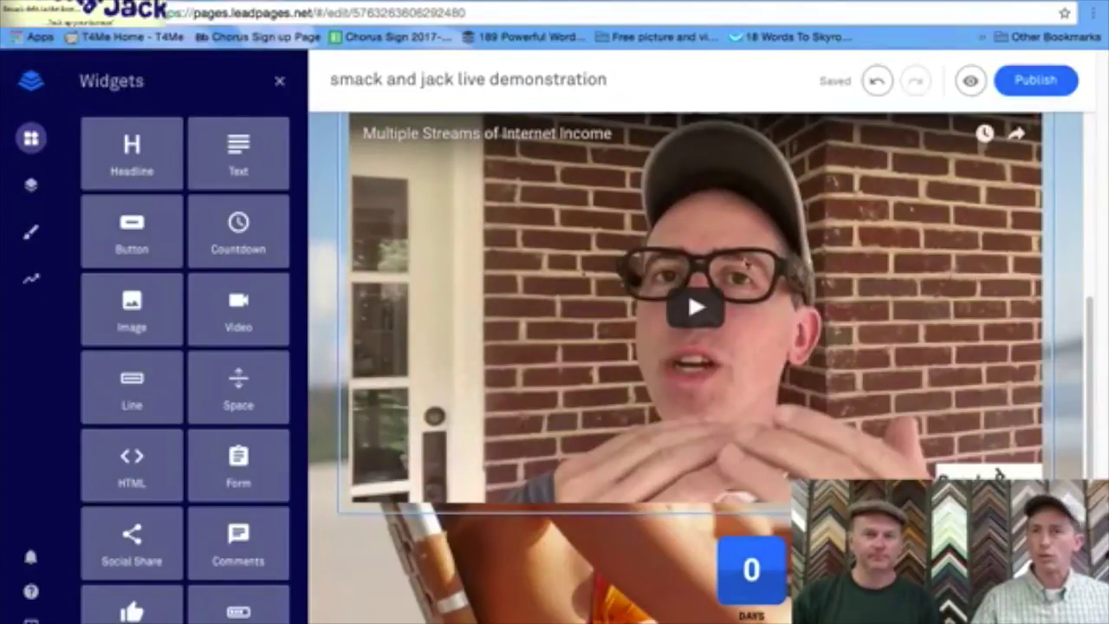
pyautogui.scroll(-2, 549, 351)
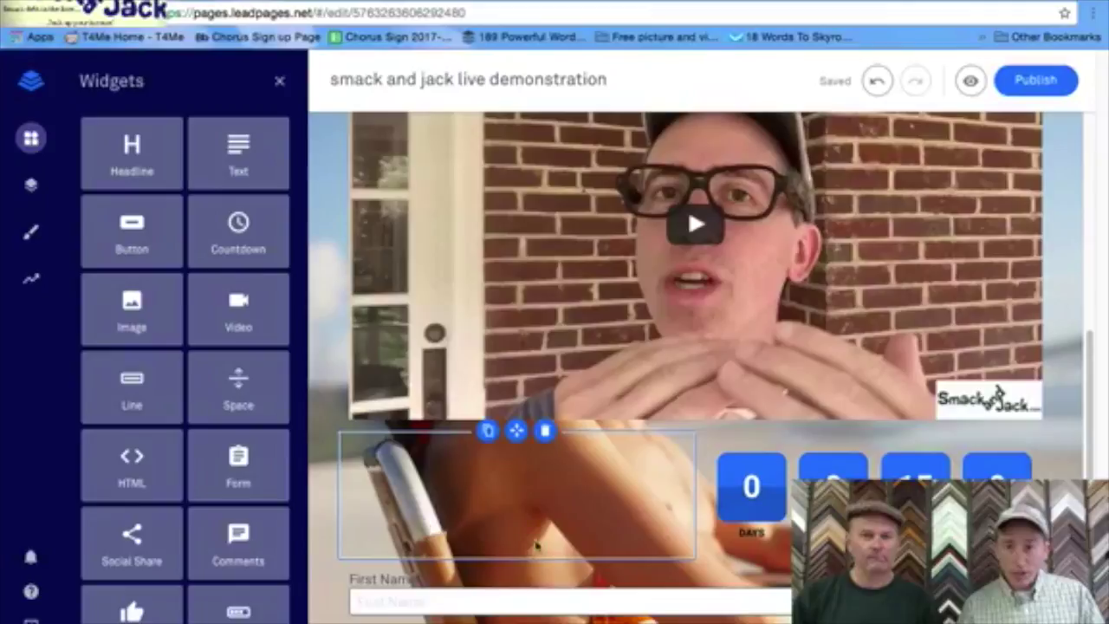
pyautogui.click(545, 431)
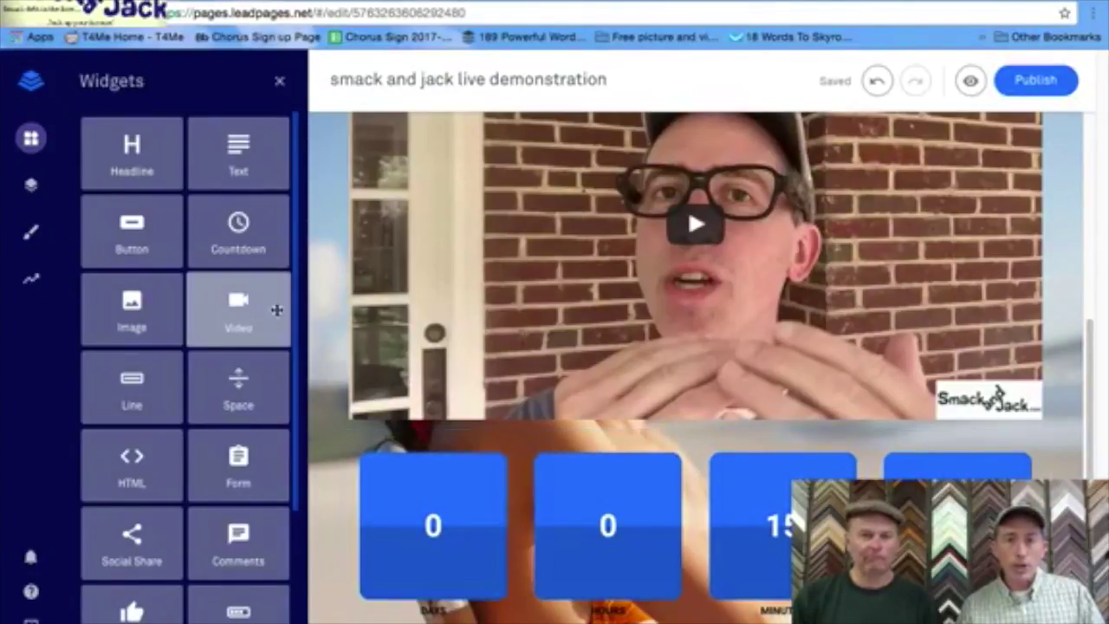
# - Add a Video widget to the left of the countdown, below the large embedded video
pyautogui.moveTo(273, 312); pyautogui.dragTo(366, 505)
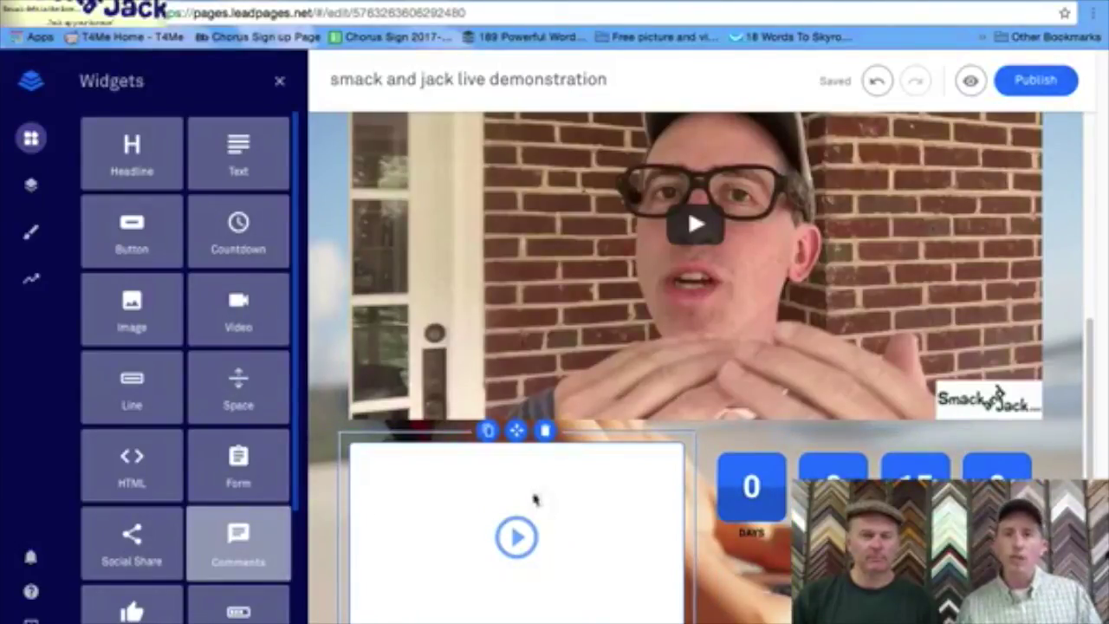
pyautogui.scroll(-1, 593, 358)
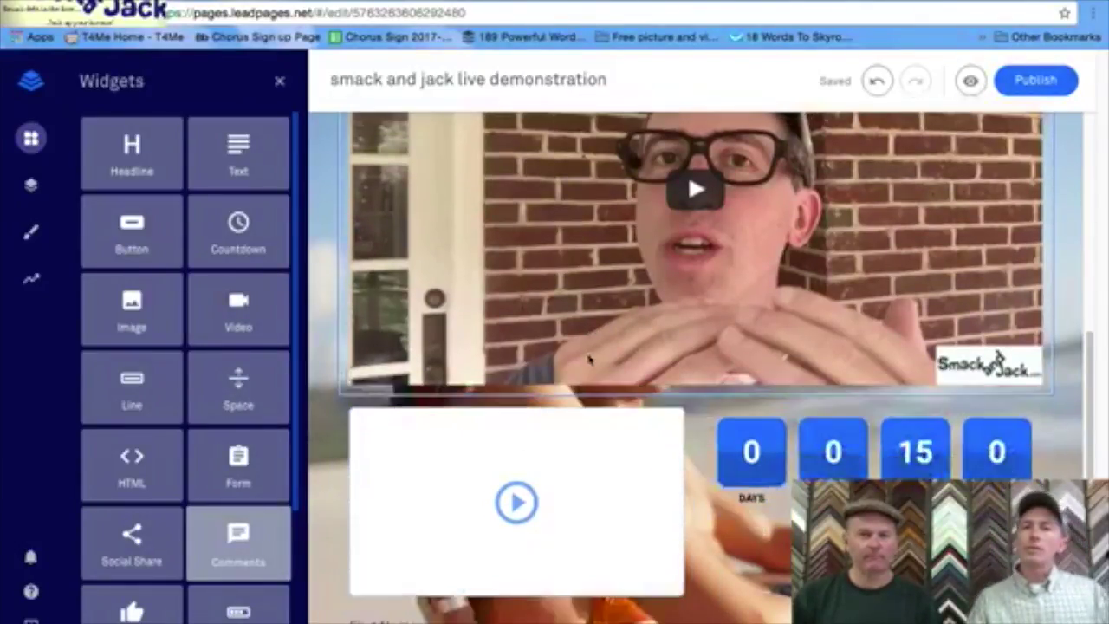
pyautogui.scroll(5, 587, 361)
pyautogui.scroll(-2, 610, 395)
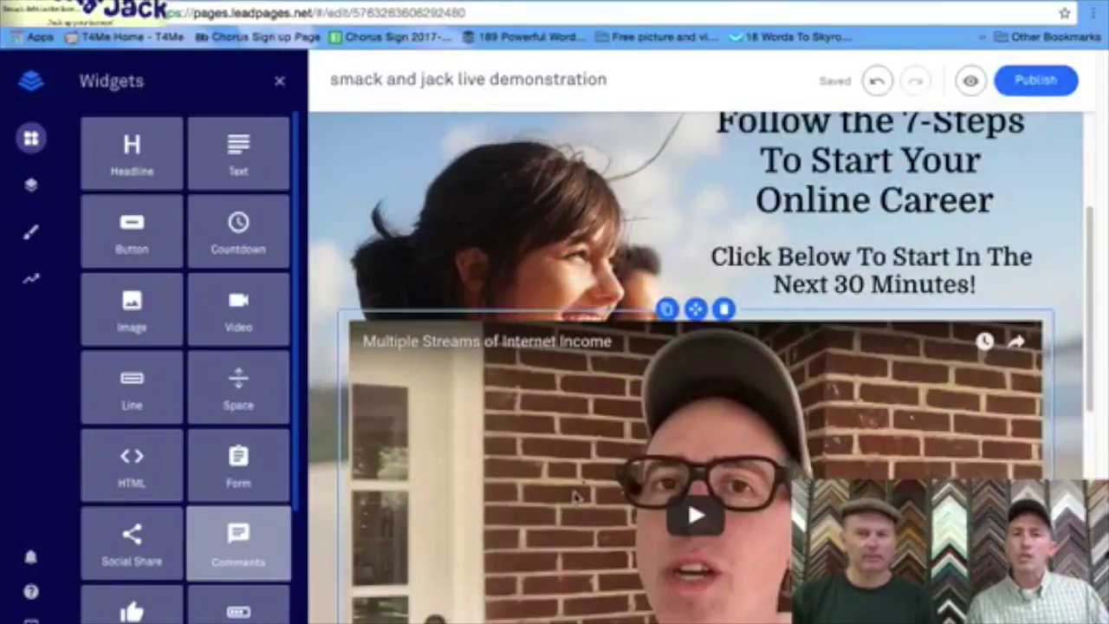
pyautogui.scroll(-3, 592, 559)
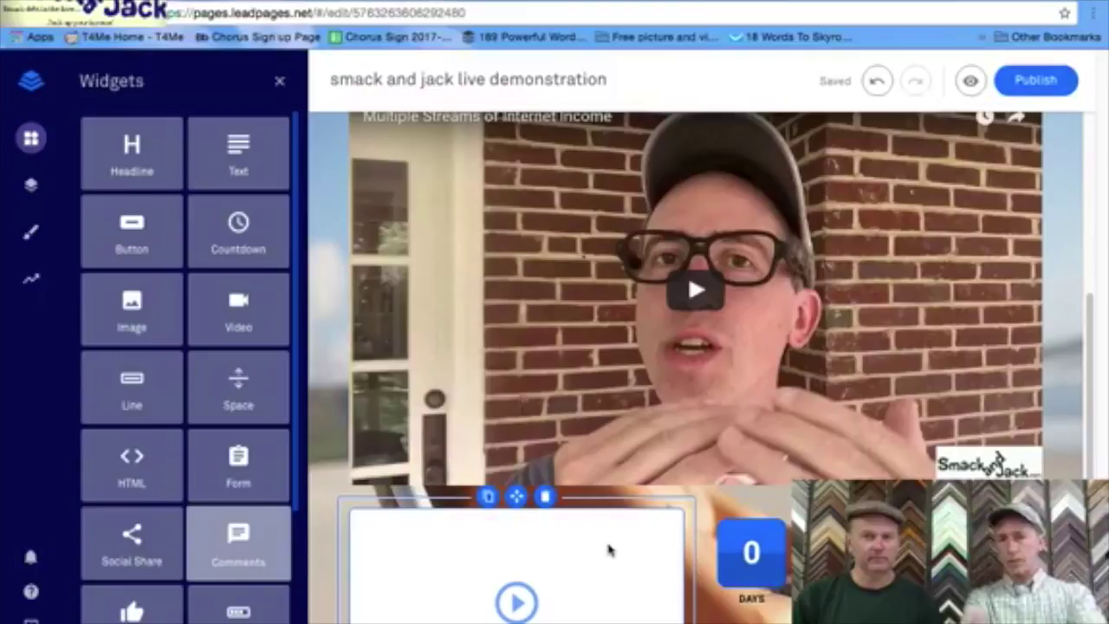
# - Copy the embed code of the "Multiple Streams of Internet Income" video on YouTube with suggested videos at the end turned off
pyautogui.click(262, 1)
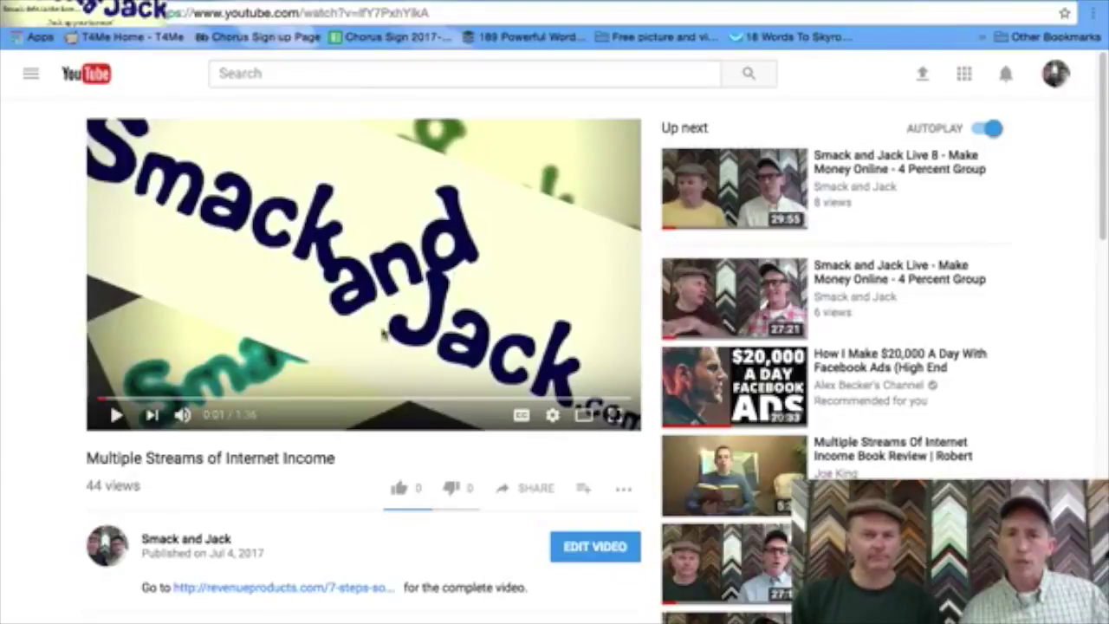
pyautogui.scroll(-3, 404, 495)
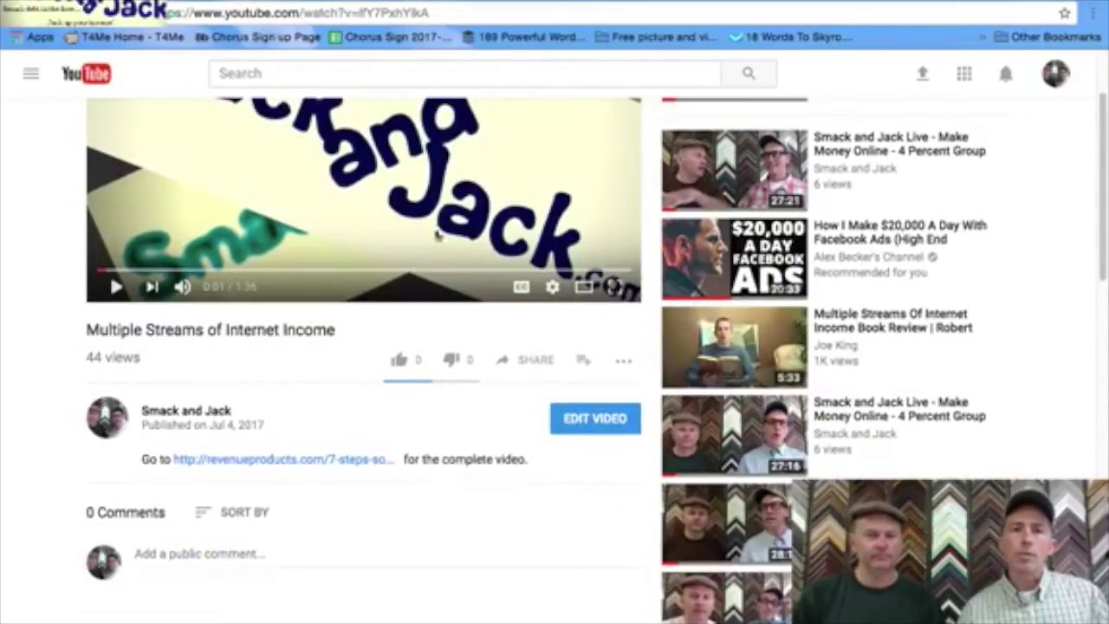
pyautogui.click(533, 364)
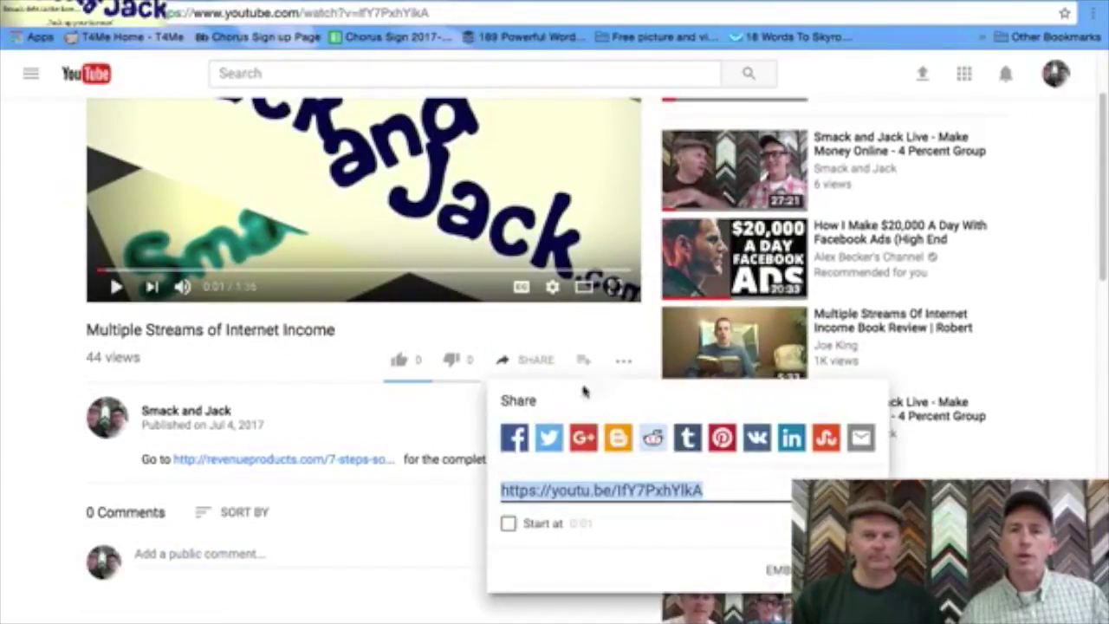
pyautogui.click(777, 569)
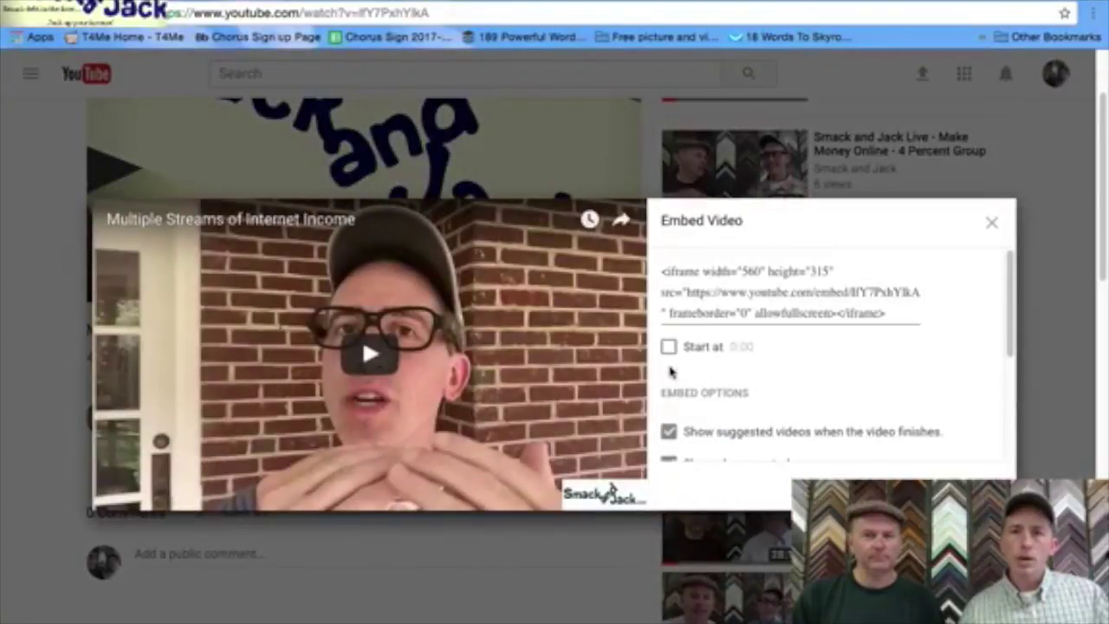
pyautogui.scroll(-3, 808, 398)
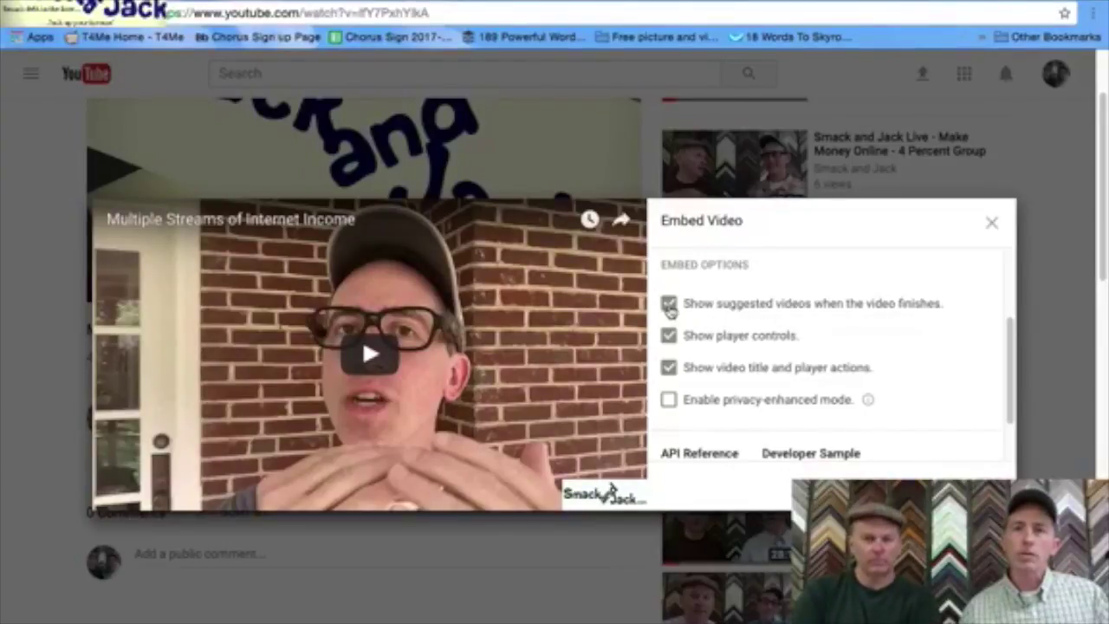
pyautogui.click(669, 305)
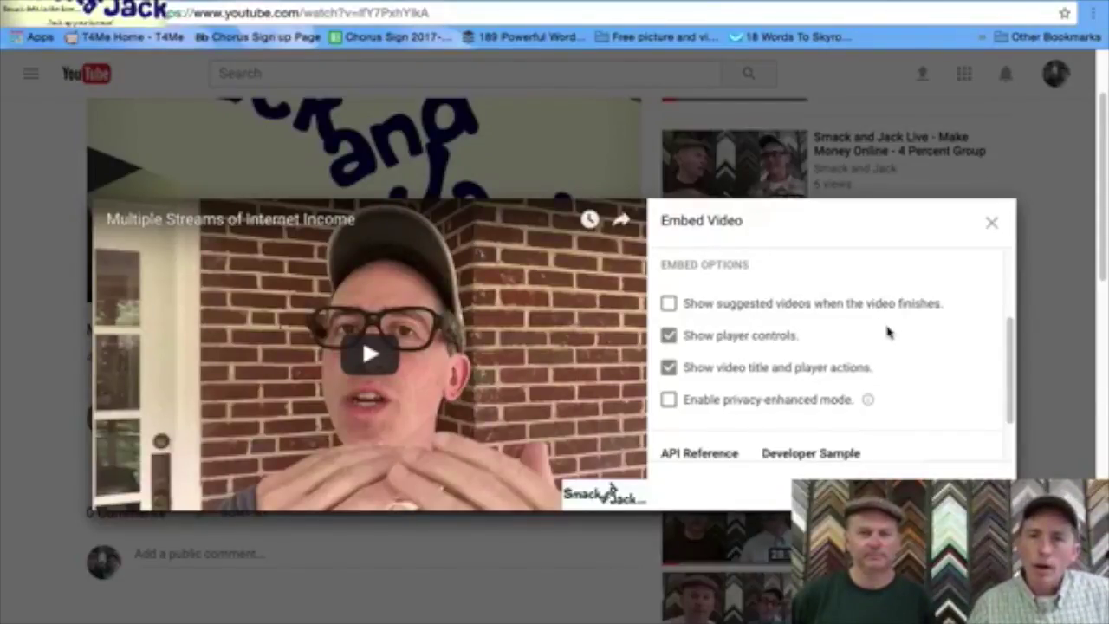
pyautogui.click(669, 338)
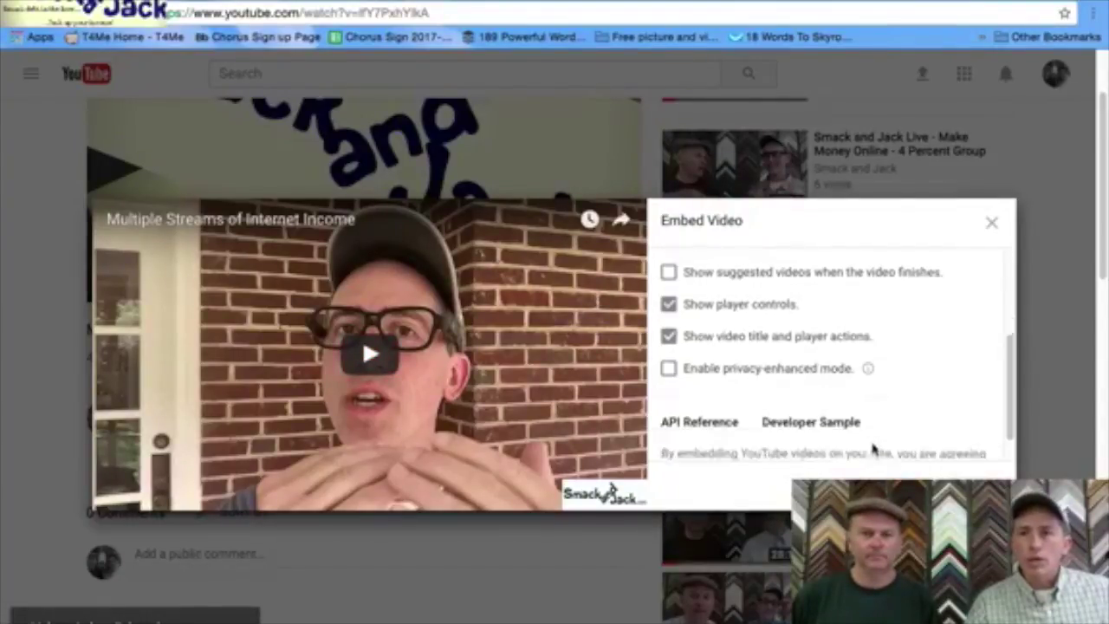
pyautogui.scroll(-3, 872, 448)
pyautogui.scroll(5, 774, 290)
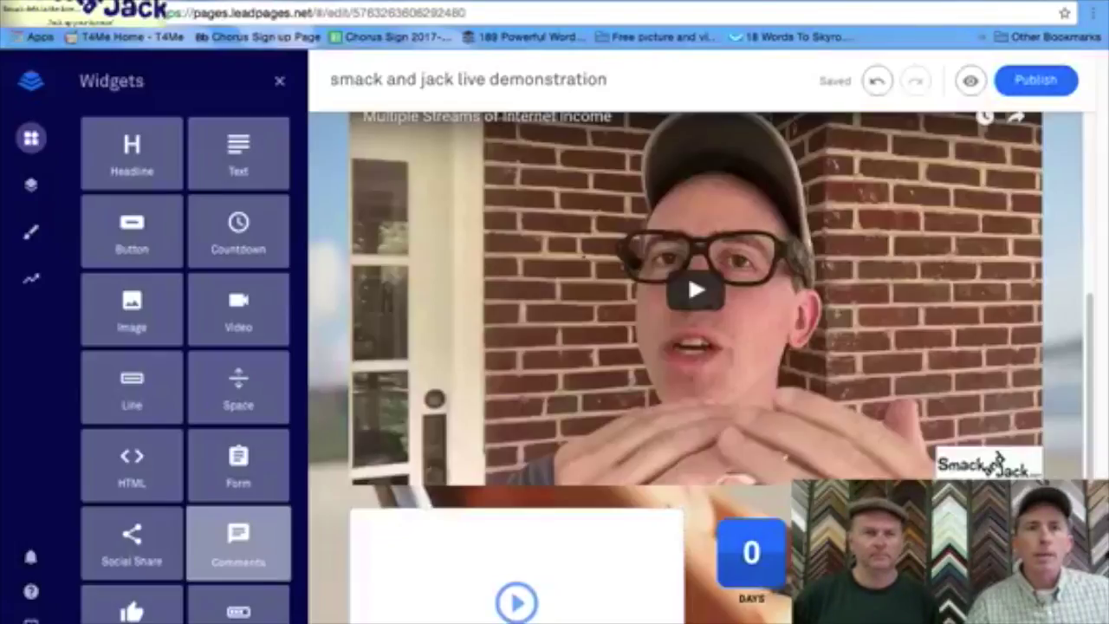
pyautogui.moveTo(499, 565)
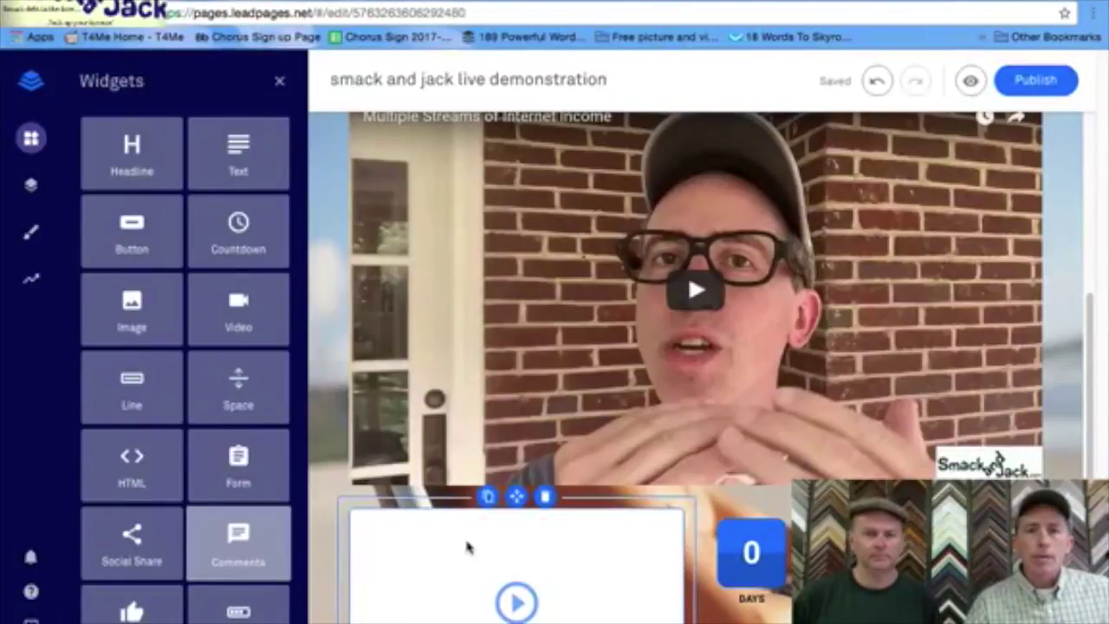
pyautogui.rightClick(467, 546)
pyautogui.click(472, 562)
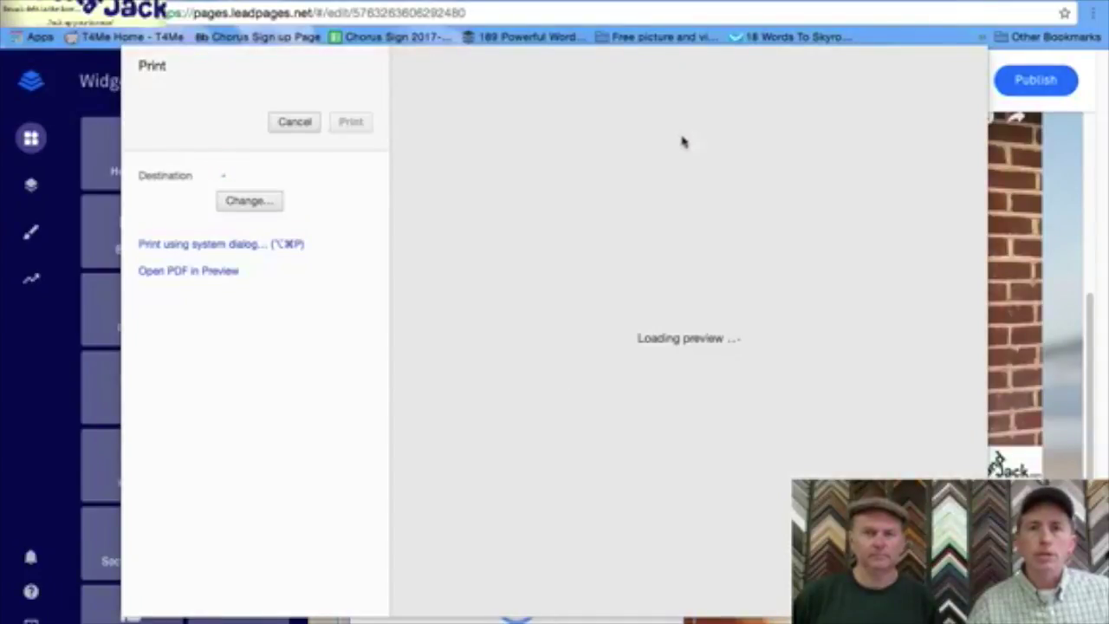
pyautogui.click(291, 122)
# - Paste and save the YouTube embed code in the blank Video widget beside the countdown in Leadpages, and delete the large video above it
pyautogui.scroll(-2, 468, 416)
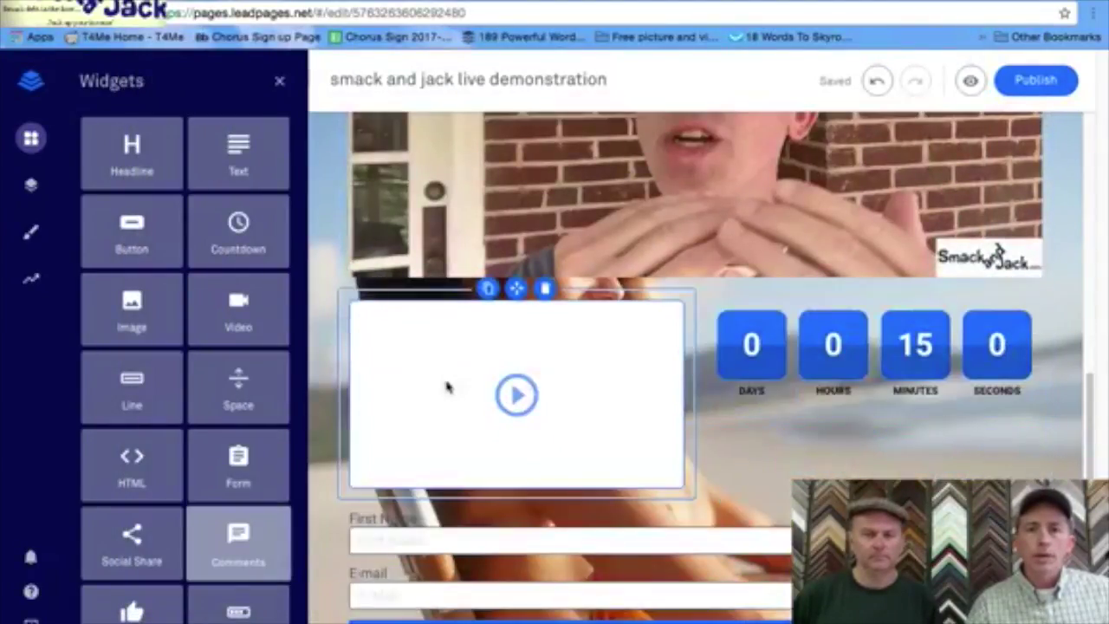
pyautogui.click(518, 343)
pyautogui.click(491, 602)
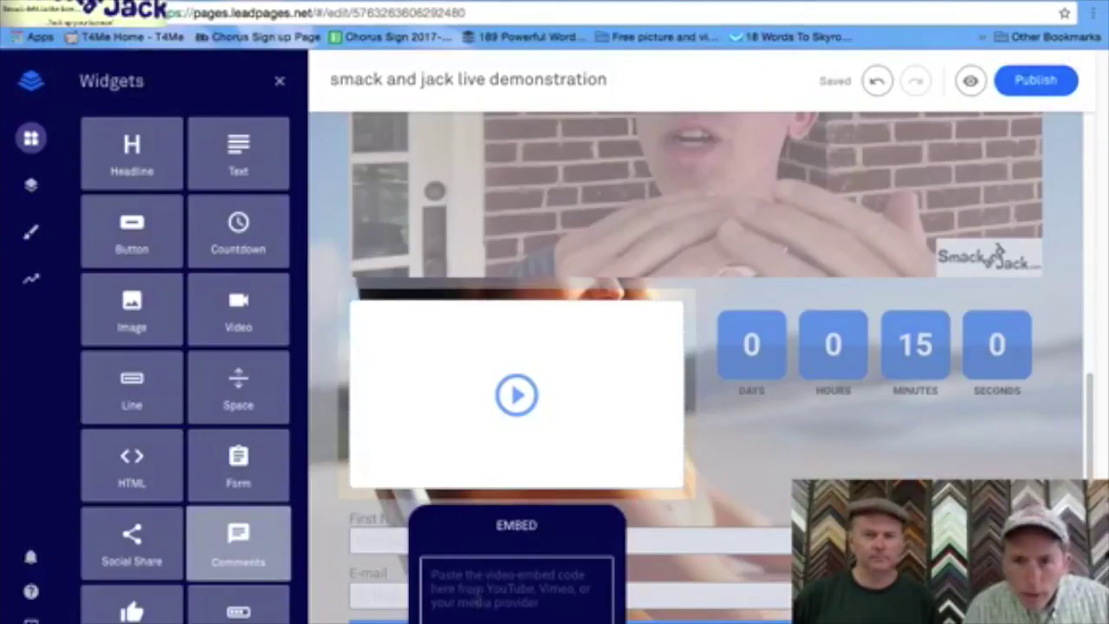
pyautogui.rightClick(473, 588)
pyautogui.click(507, 539)
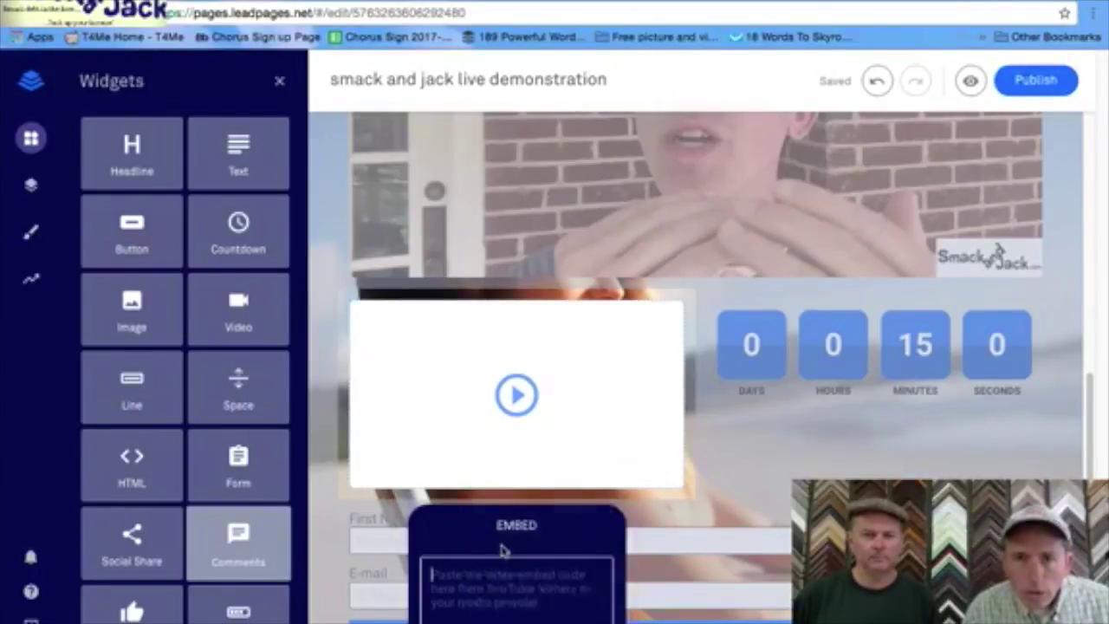
pyautogui.scroll(-3, 558, 570)
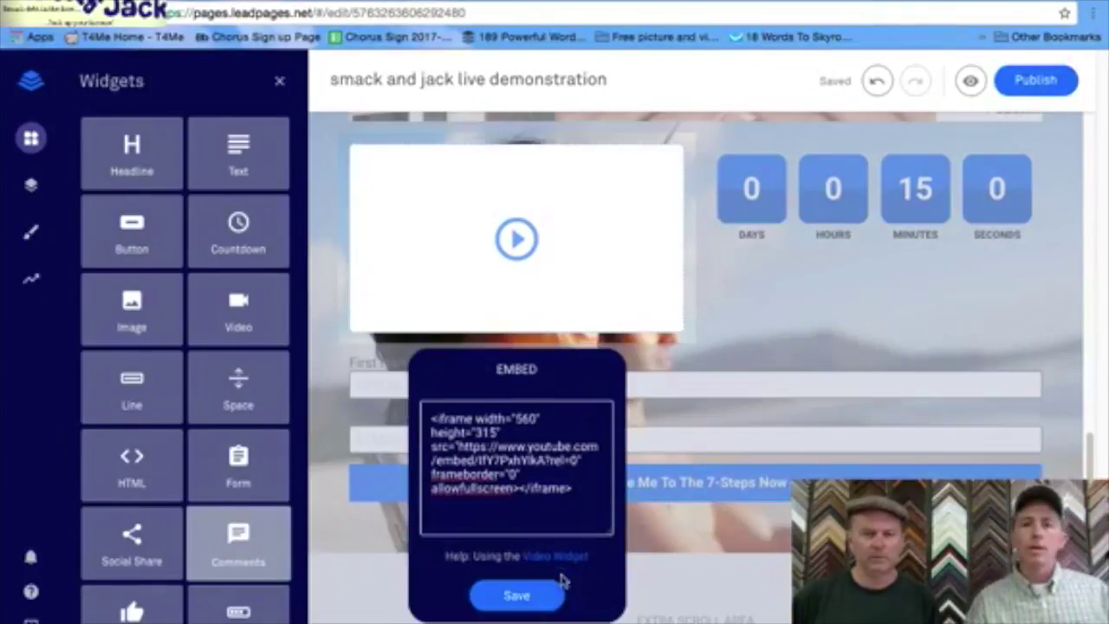
pyautogui.click(518, 596)
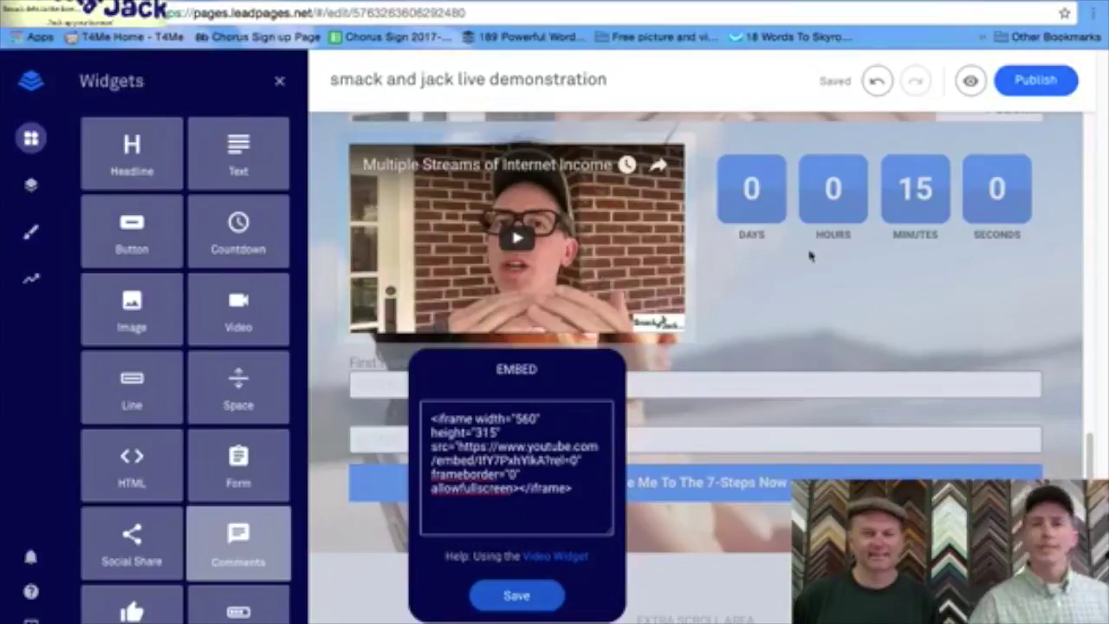
pyautogui.click(827, 282)
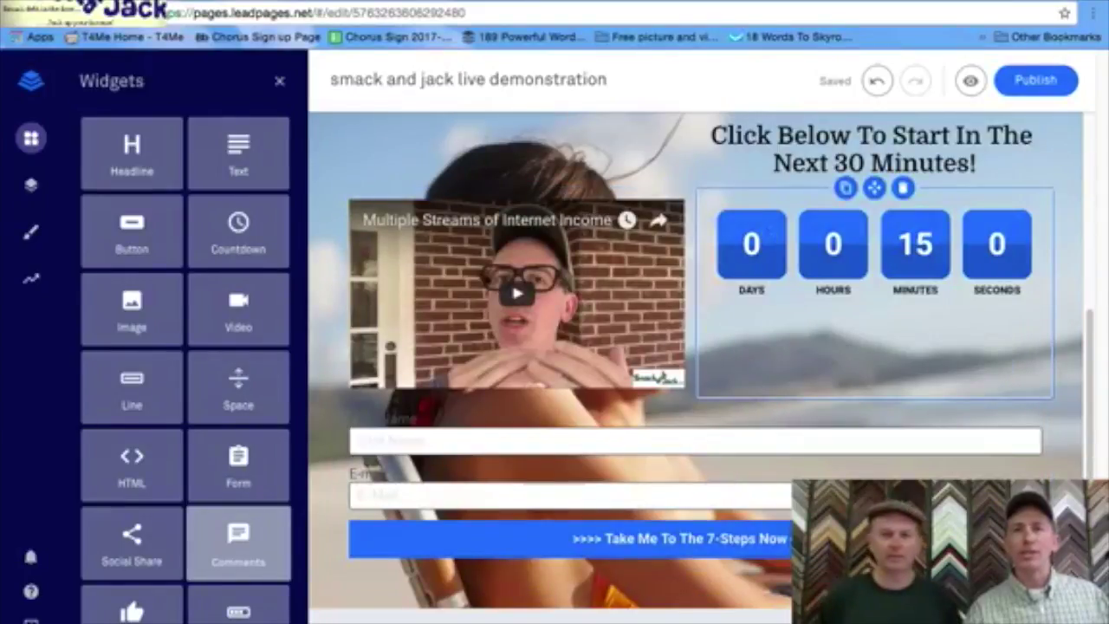
# - Change the shape of the opt-in form's "Take Me To The 7-Steps Now" button to Rounded
pyautogui.scroll(-1, 803, 331)
pyautogui.scroll(-2, 804, 331)
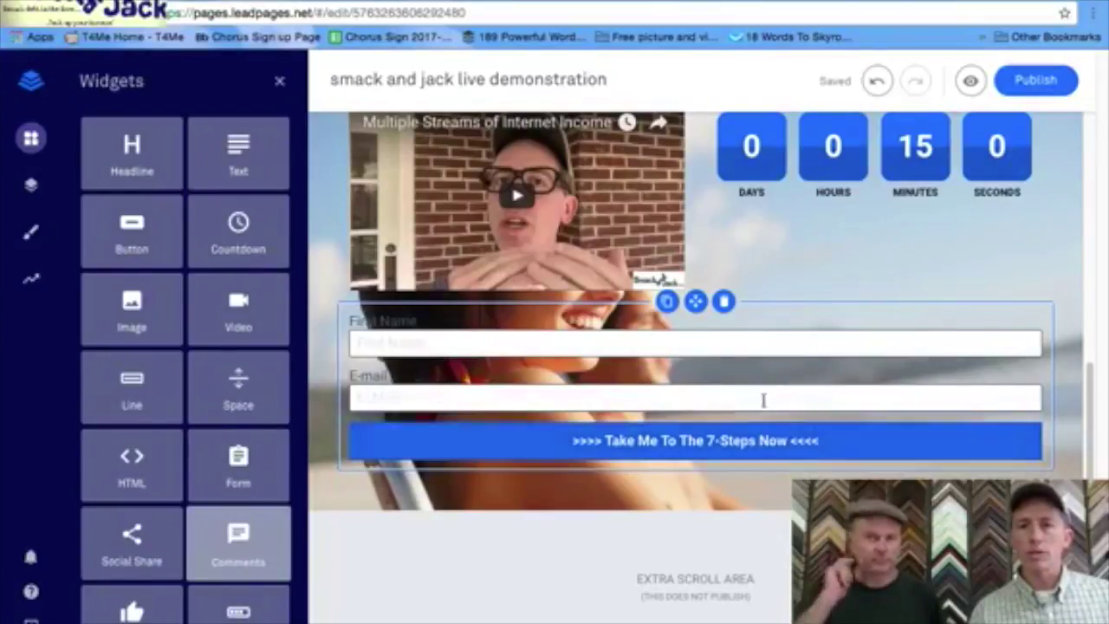
pyautogui.click(714, 442)
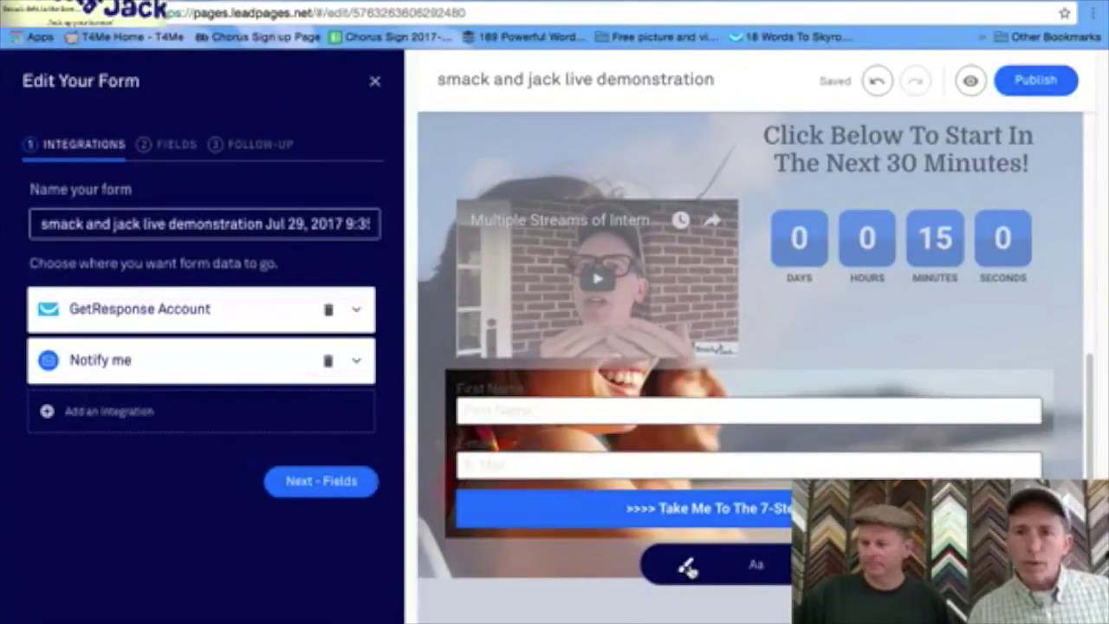
pyautogui.click(687, 566)
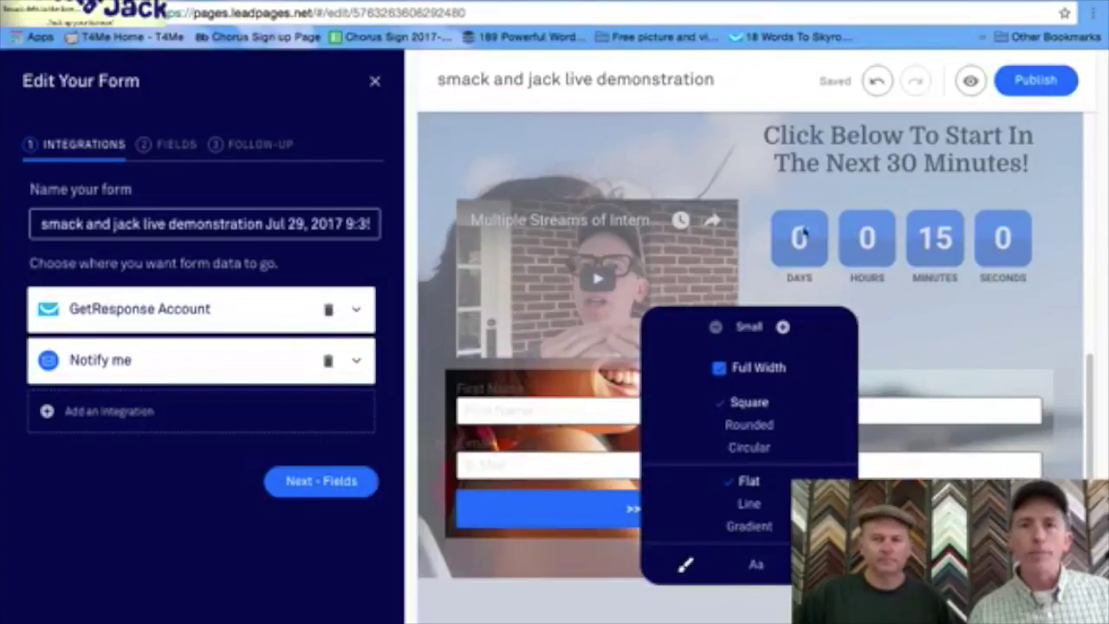
pyautogui.click(751, 425)
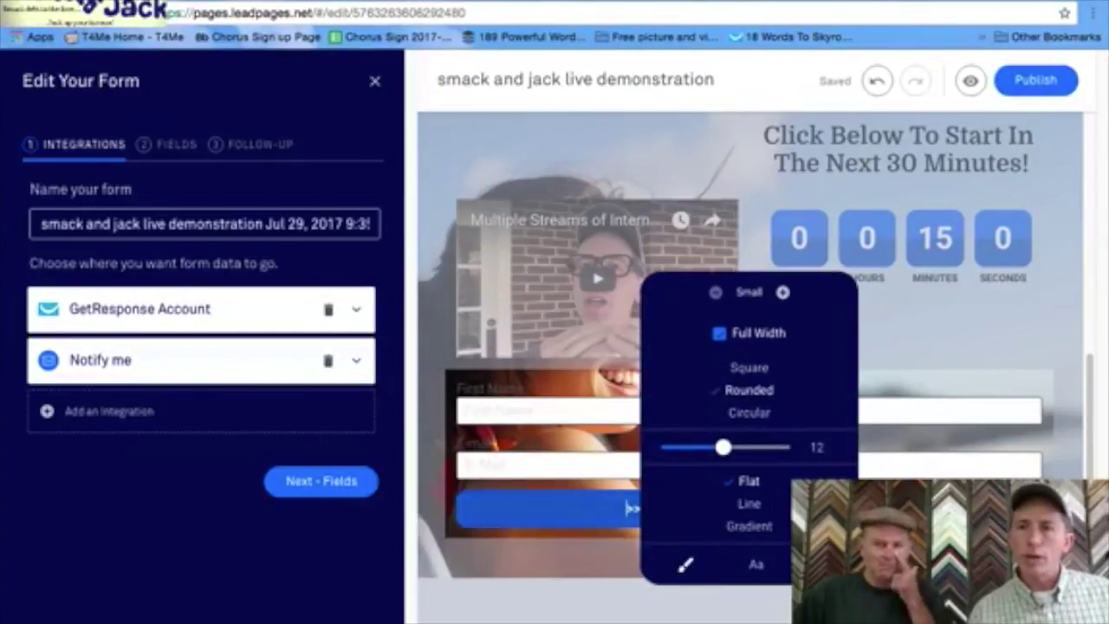
pyautogui.click(749, 416)
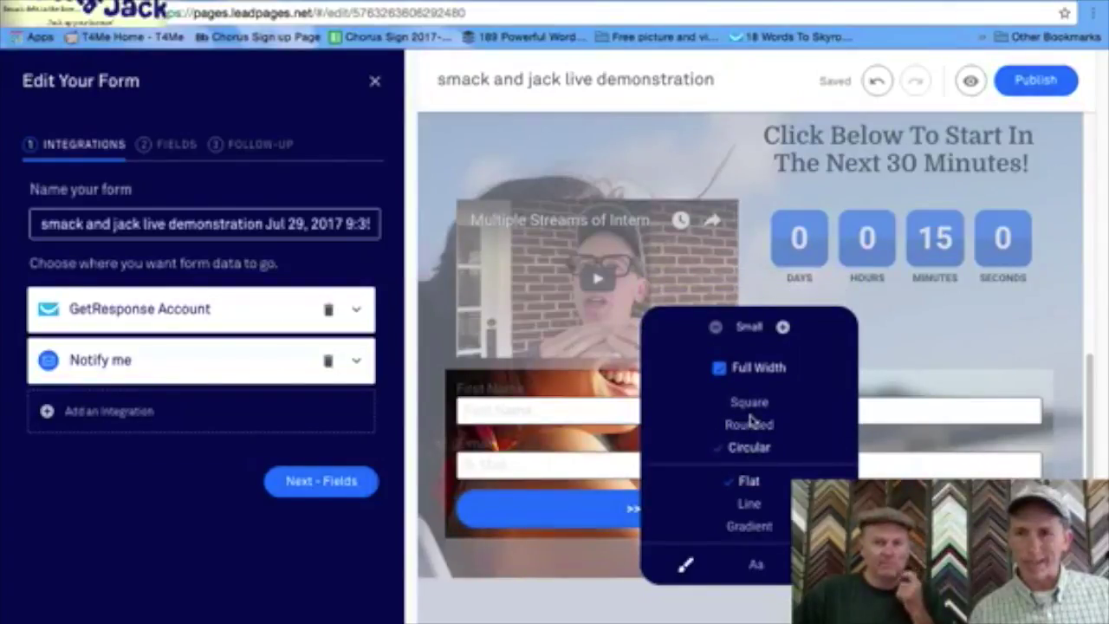
pyautogui.click(751, 427)
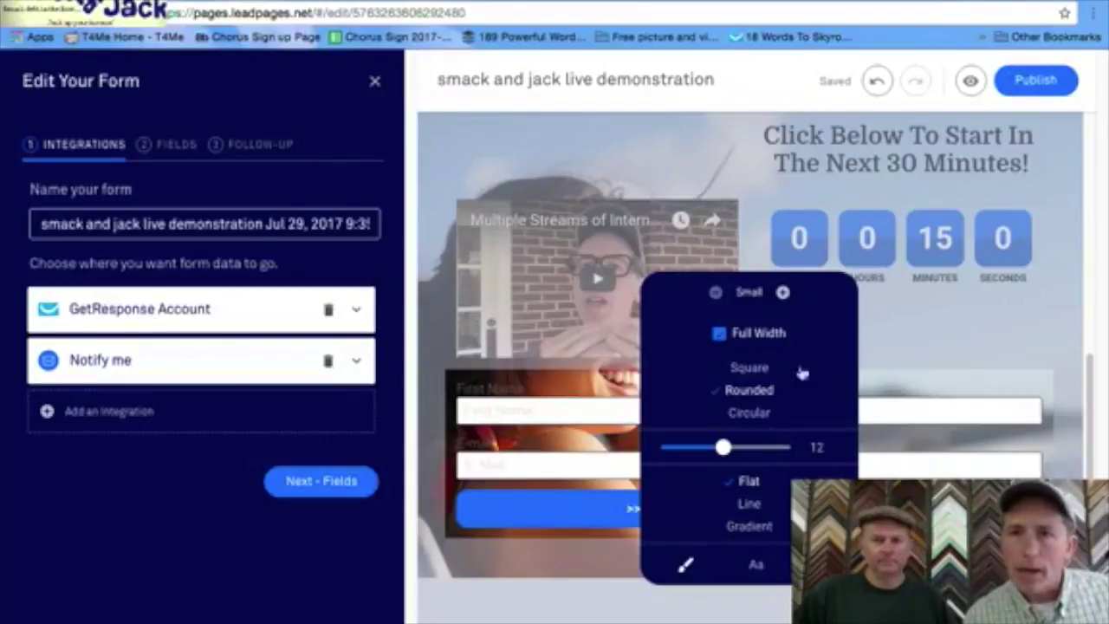
# - Set the size of the opt-in form's button to Medium
pyautogui.click(784, 294)
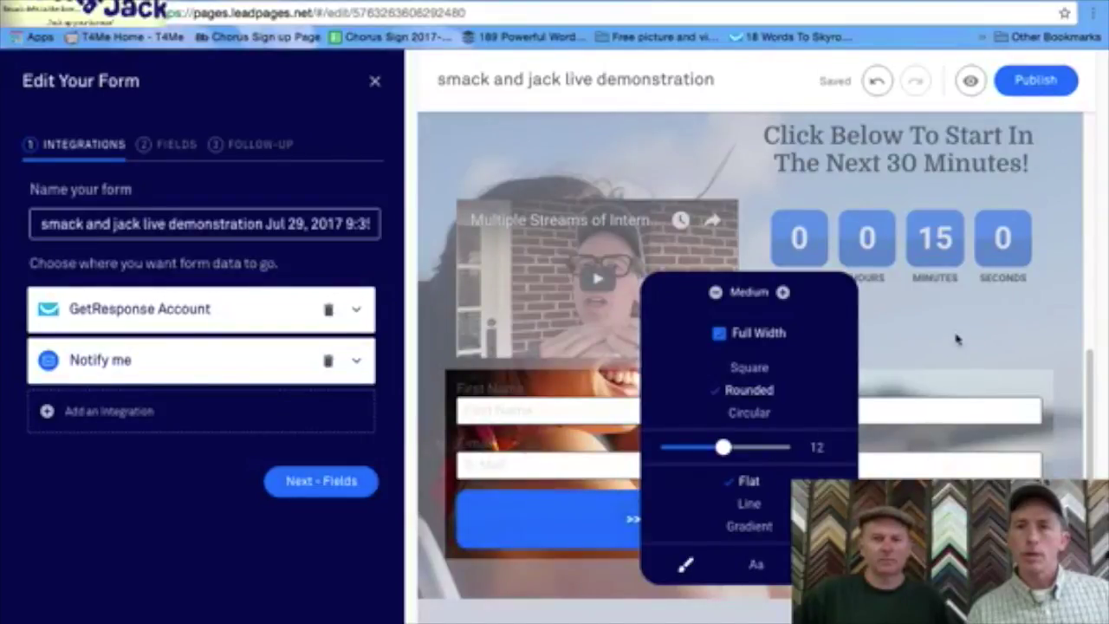
pyautogui.click(783, 293)
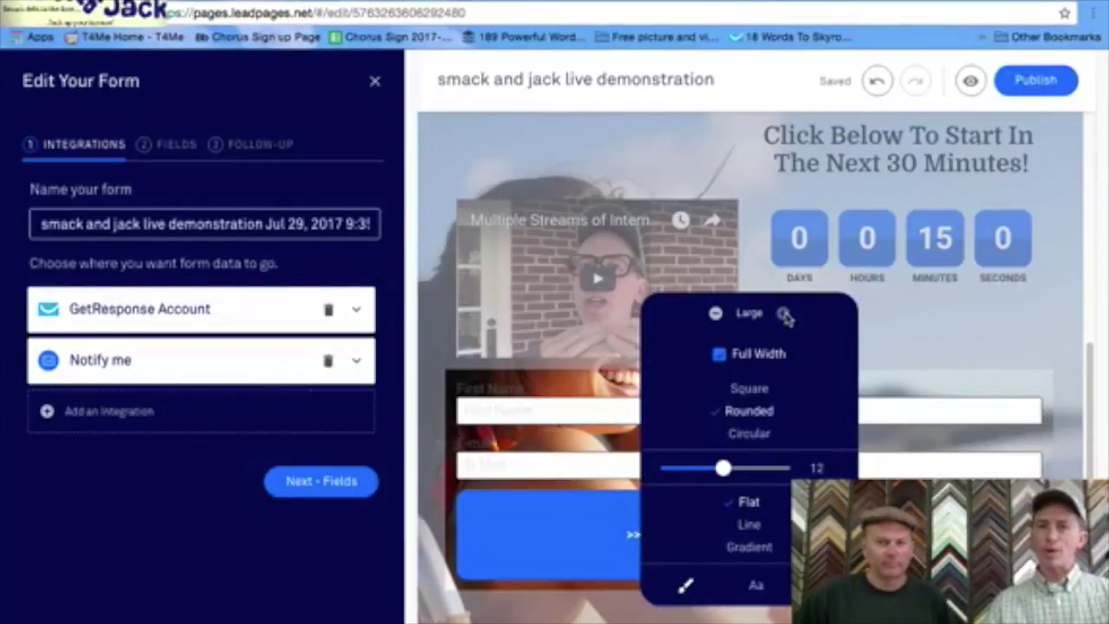
pyautogui.click(716, 314)
pyautogui.click(906, 326)
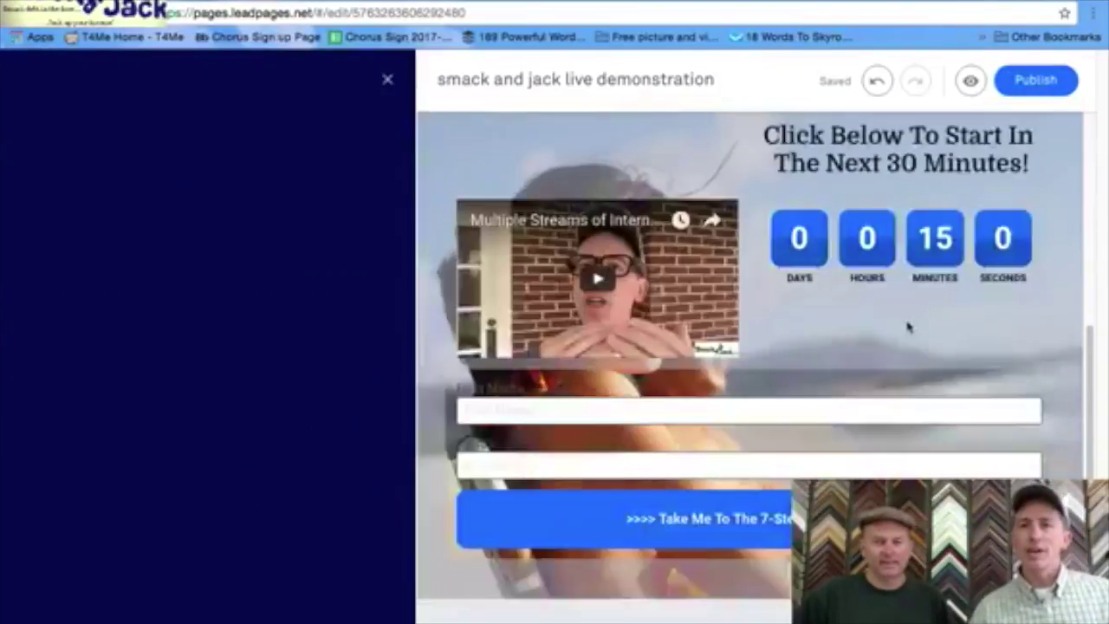
# - Increase the text size of the "Take Me To The 7-Steps Now" button to 8
pyautogui.click(695, 528)
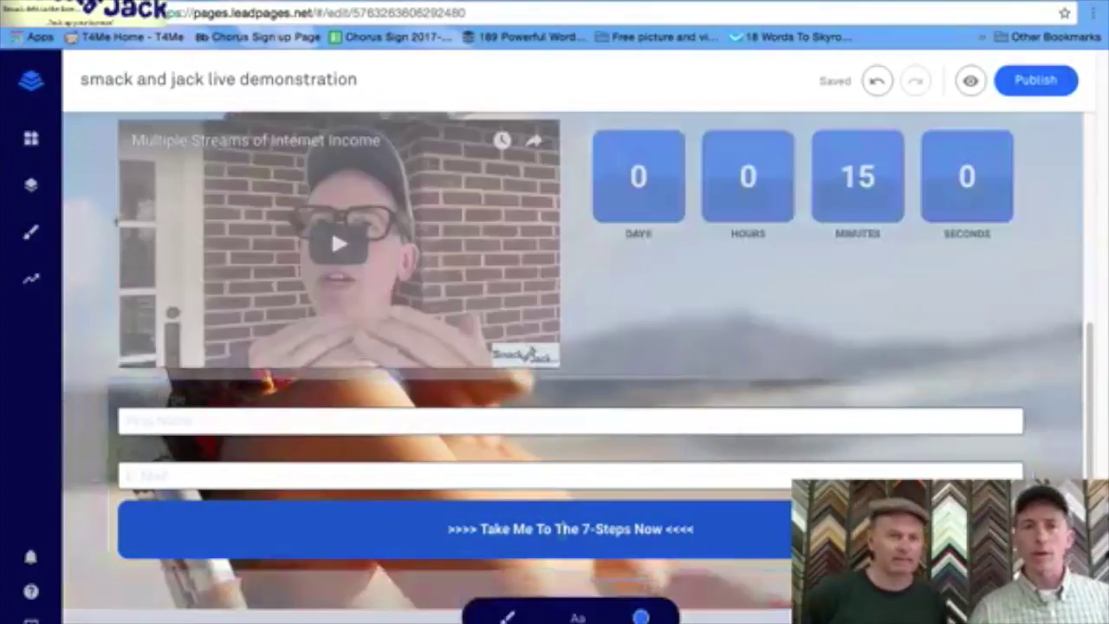
pyautogui.click(644, 612)
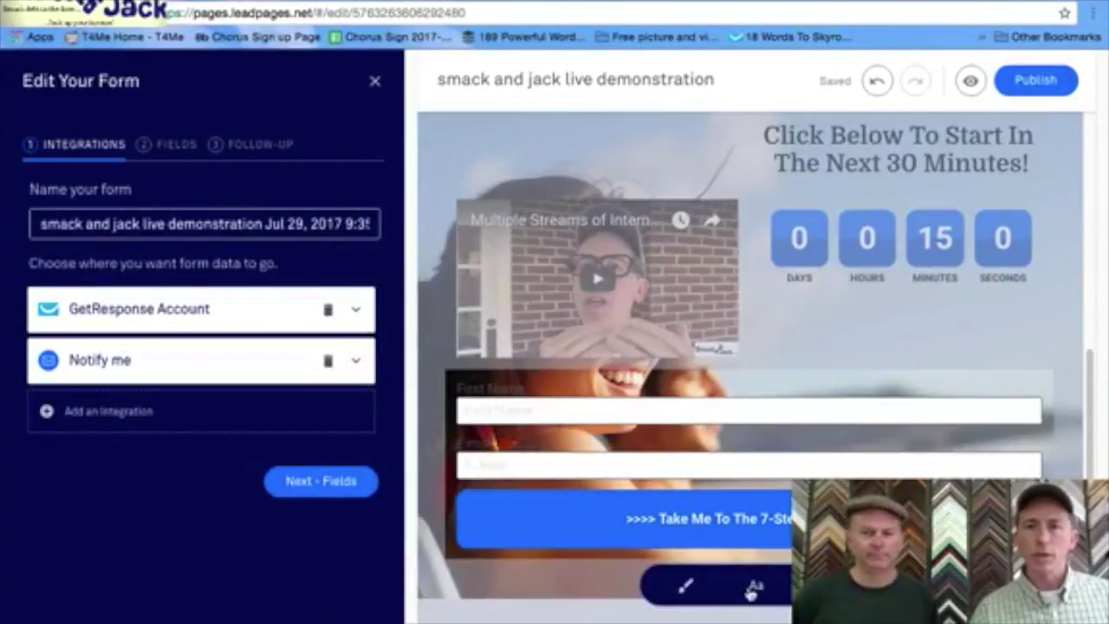
pyautogui.click(752, 590)
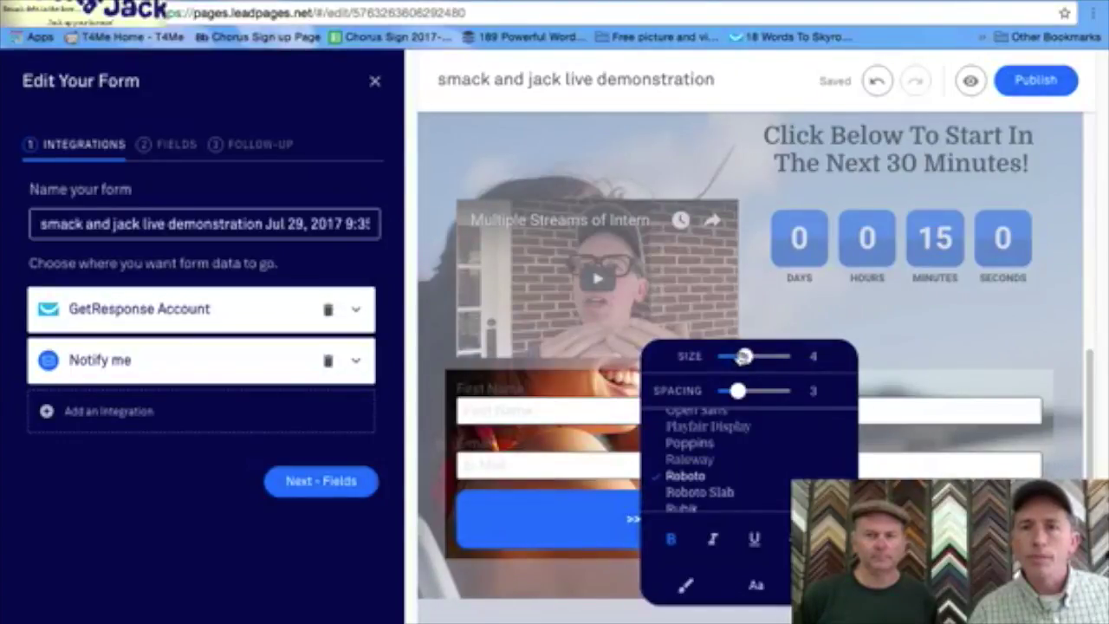
pyautogui.moveTo(746, 357); pyautogui.dragTo(771, 357)
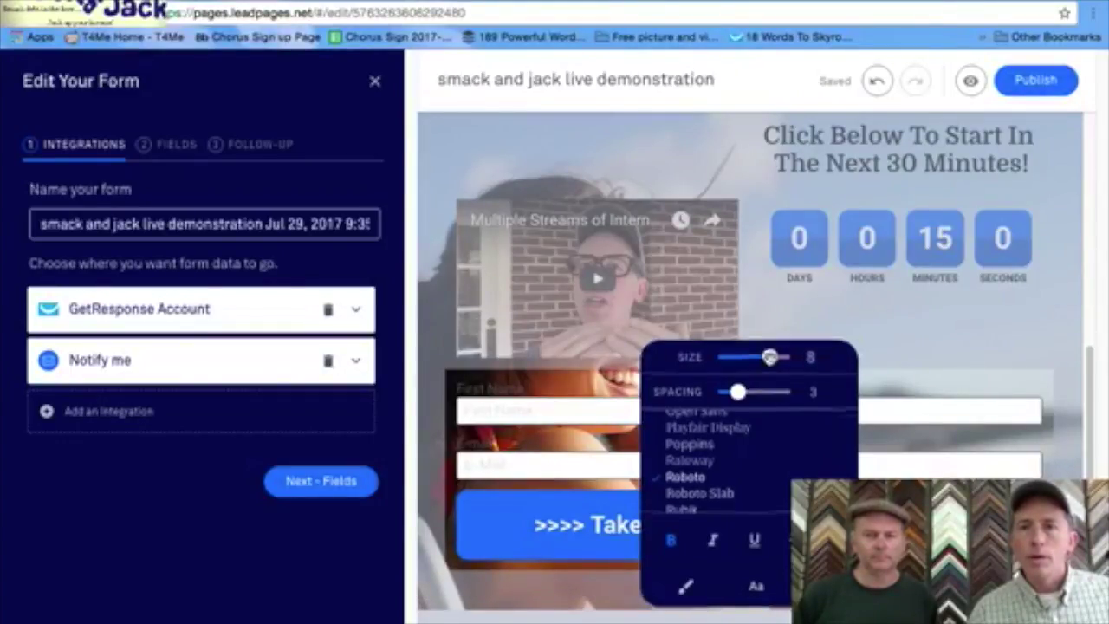
pyautogui.click(909, 326)
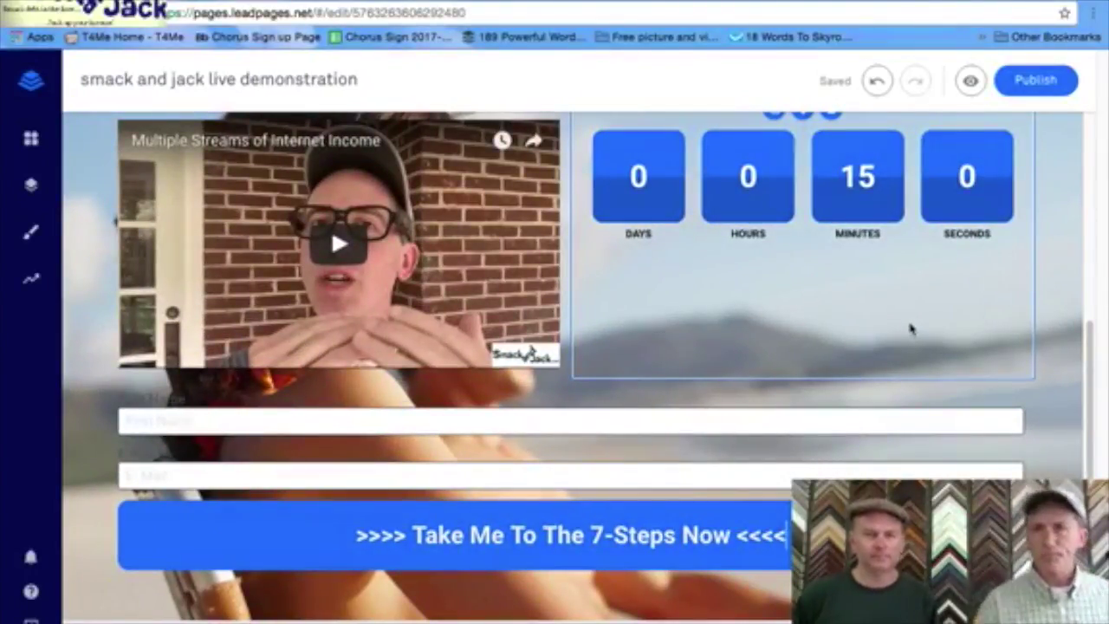
# - Place the First Name and E-mail labels inside the opt-in form's fields and return to the page headline
pyautogui.click(720, 424)
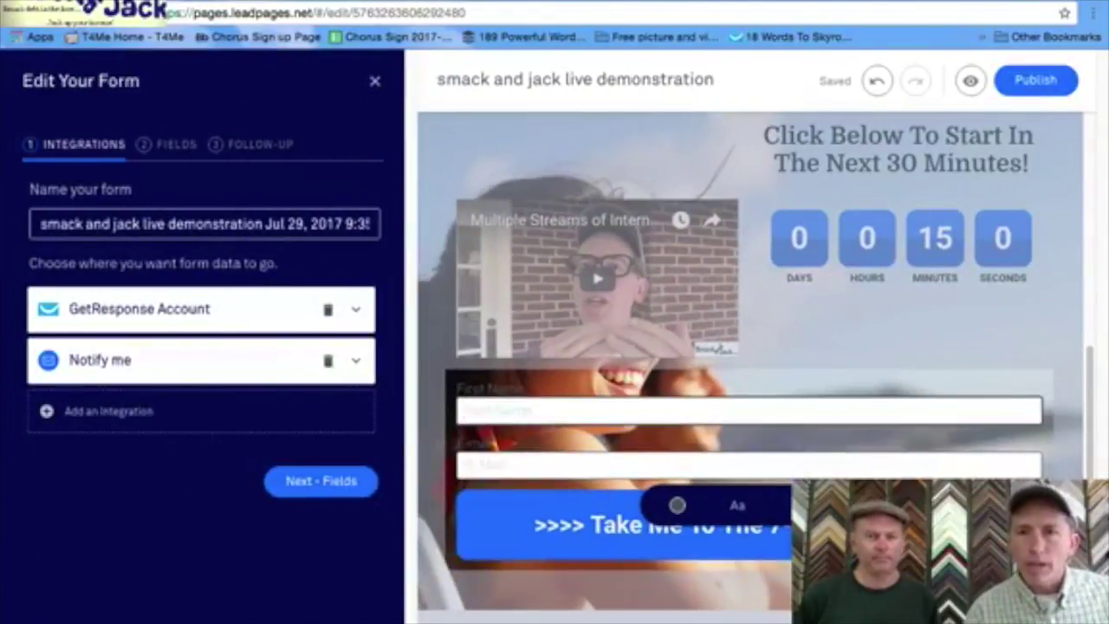
pyautogui.click(677, 505)
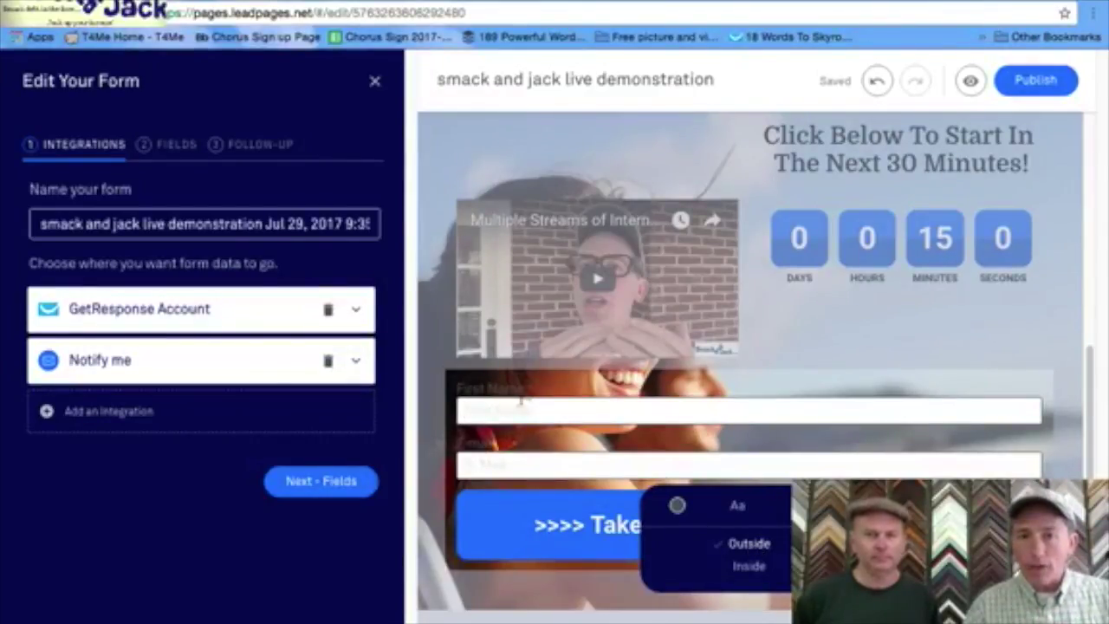
pyautogui.click(751, 567)
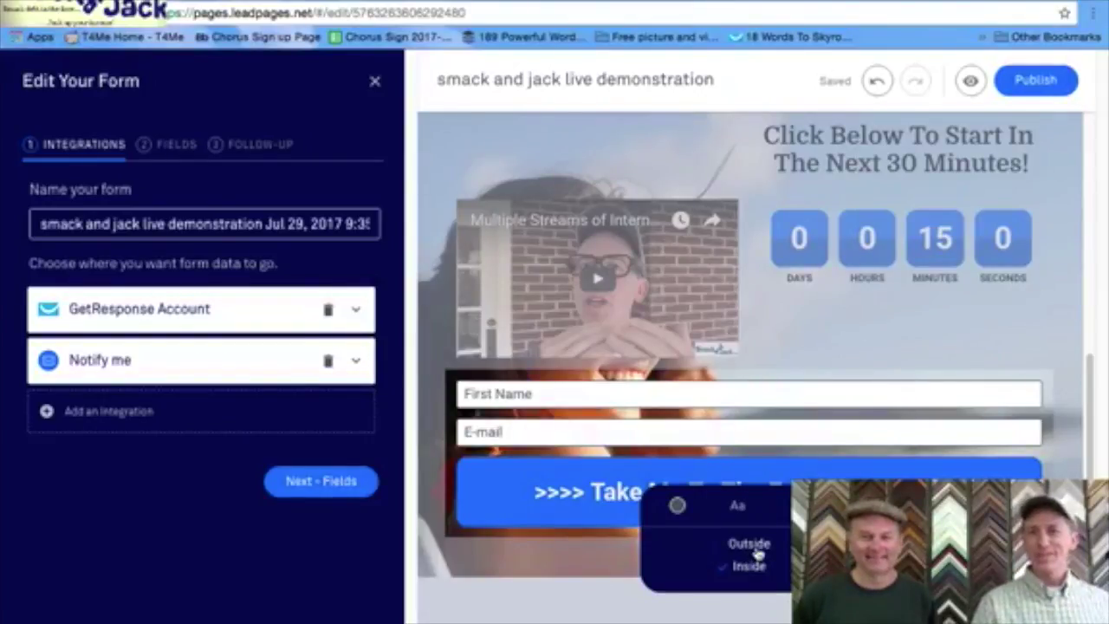
pyautogui.click(531, 350)
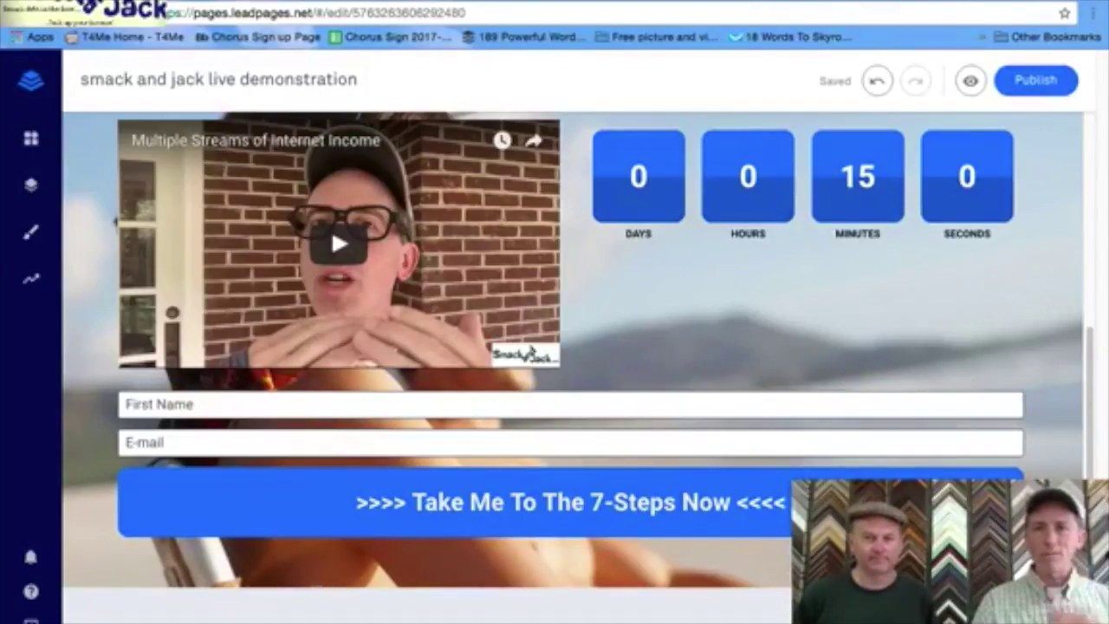
pyautogui.scroll(5, 531, 350)
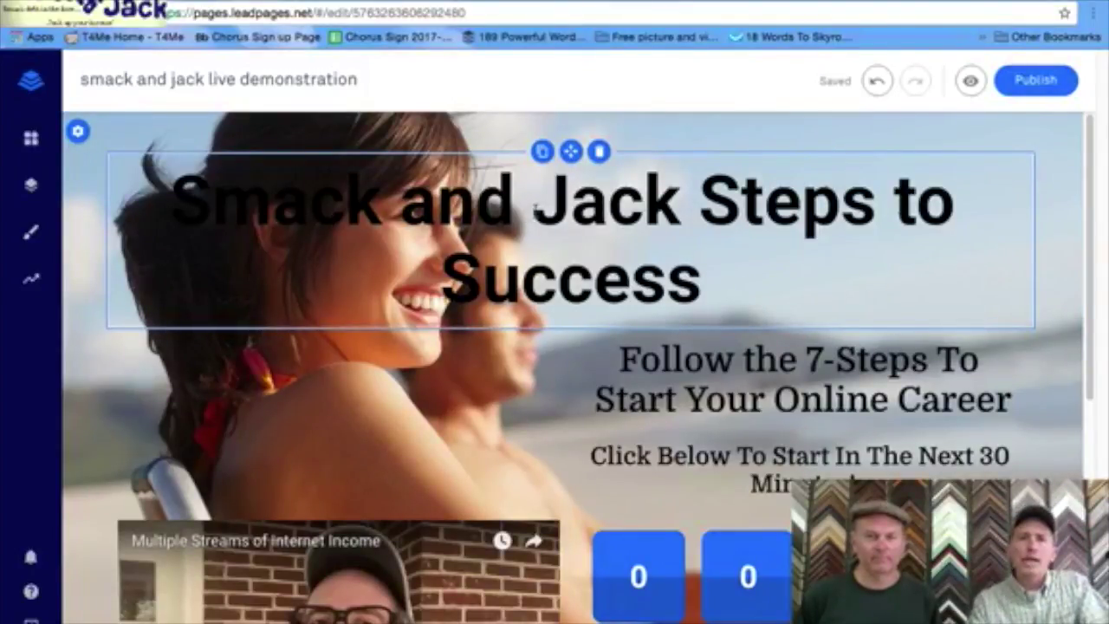
# - Apply an image color overlay of #ede6e6 at 100 opacity to the page background
pyautogui.click(571, 203)
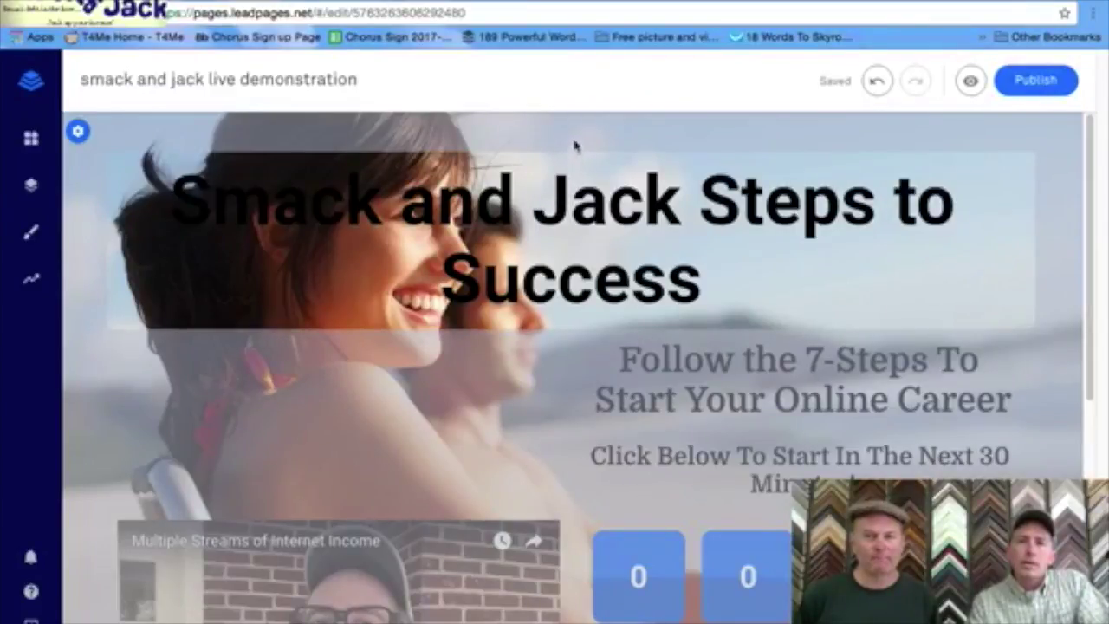
pyautogui.press('Escape')
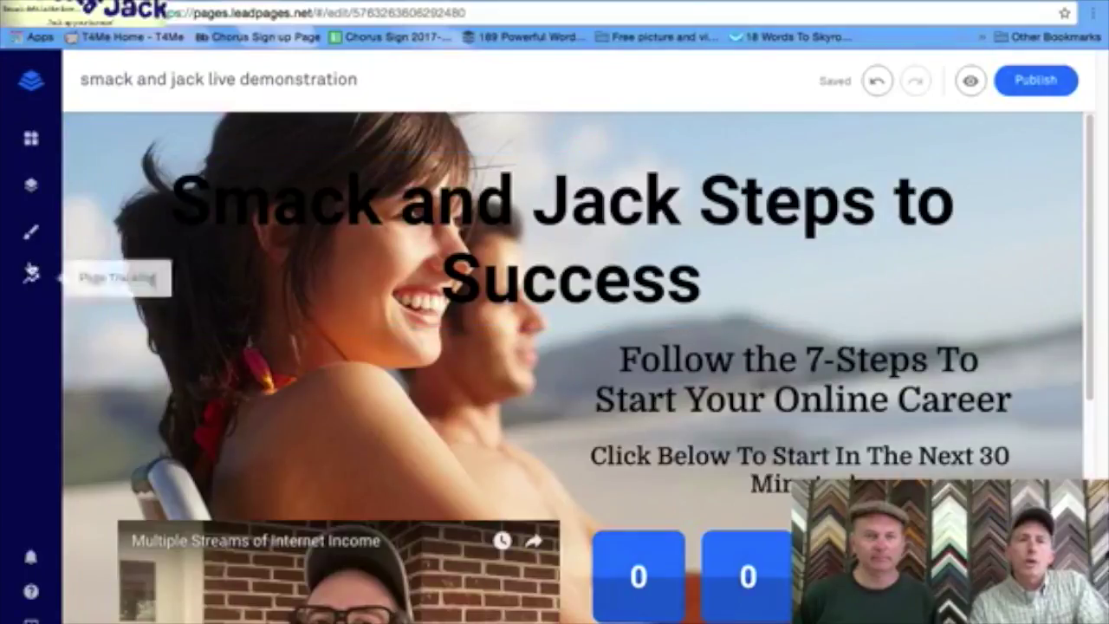
pyautogui.click(31, 232)
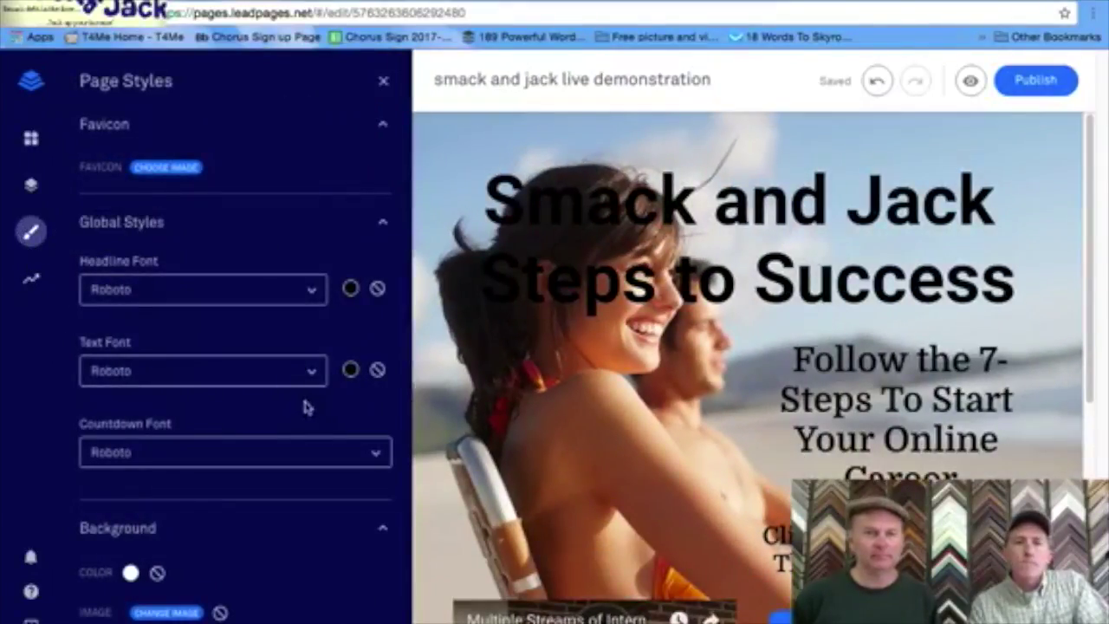
pyautogui.scroll(-2, 268, 500)
pyautogui.scroll(-3, 268, 500)
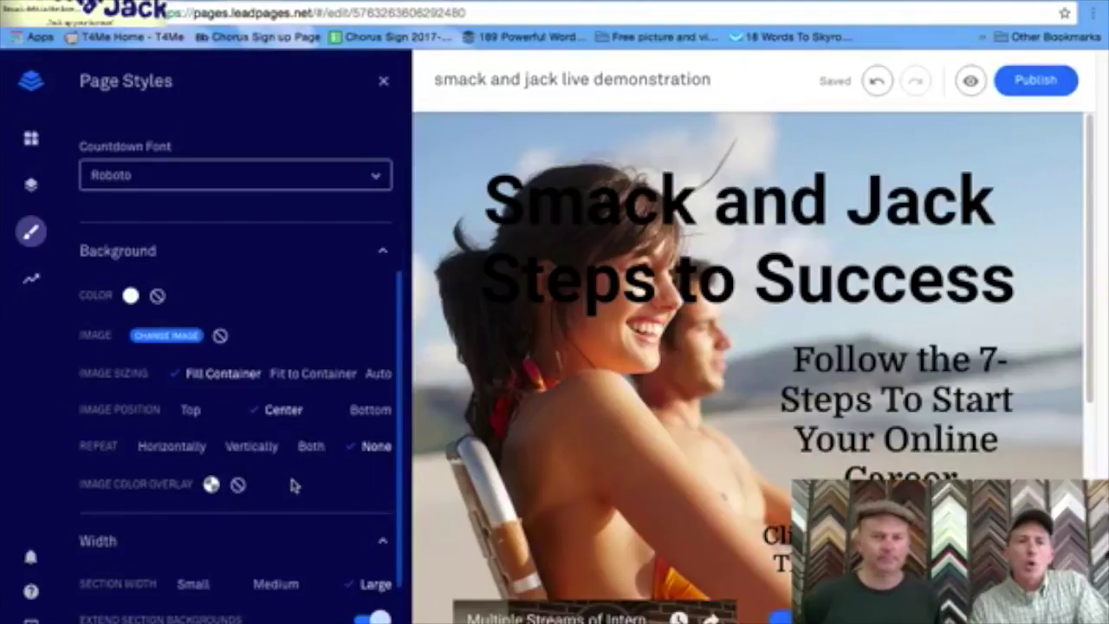
pyautogui.click(211, 487)
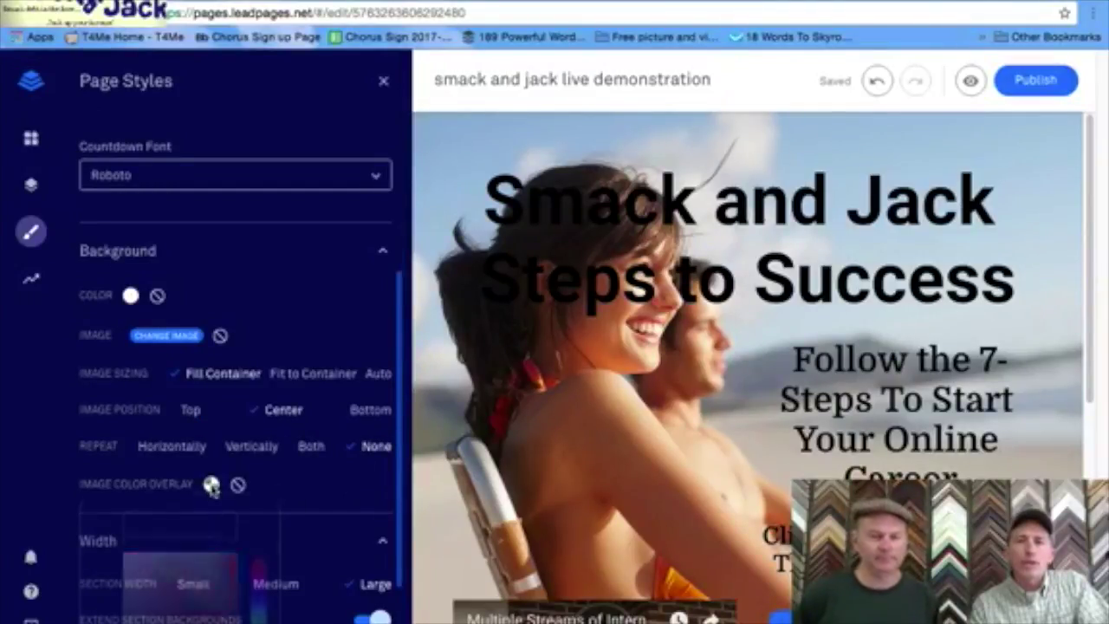
pyautogui.scroll(-2, 214, 494)
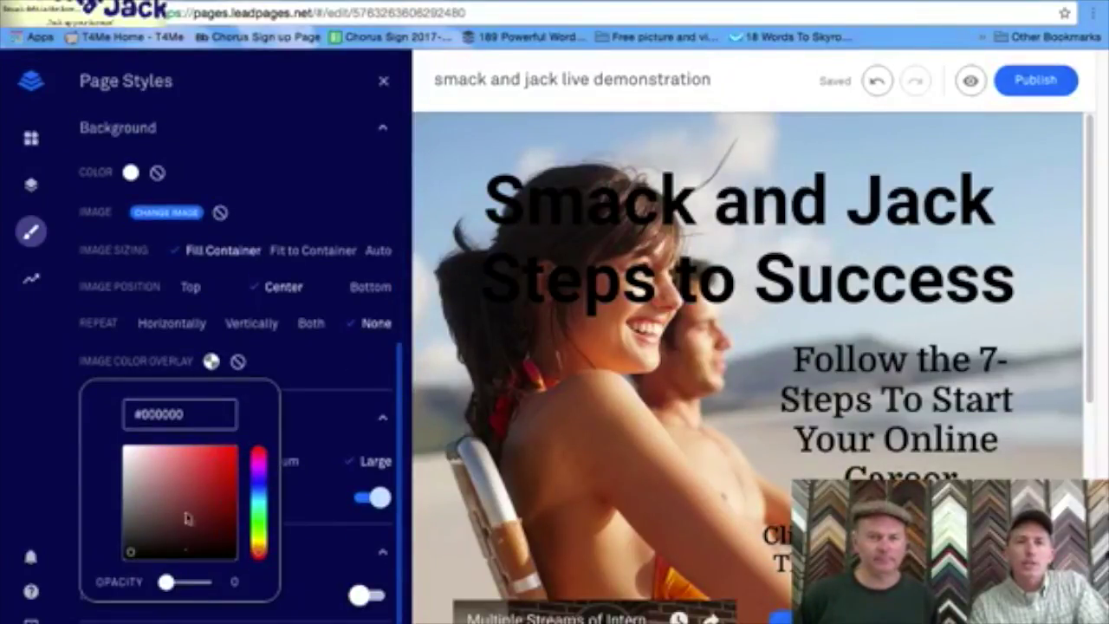
pyautogui.moveTo(166, 583); pyautogui.dragTo(134, 468)
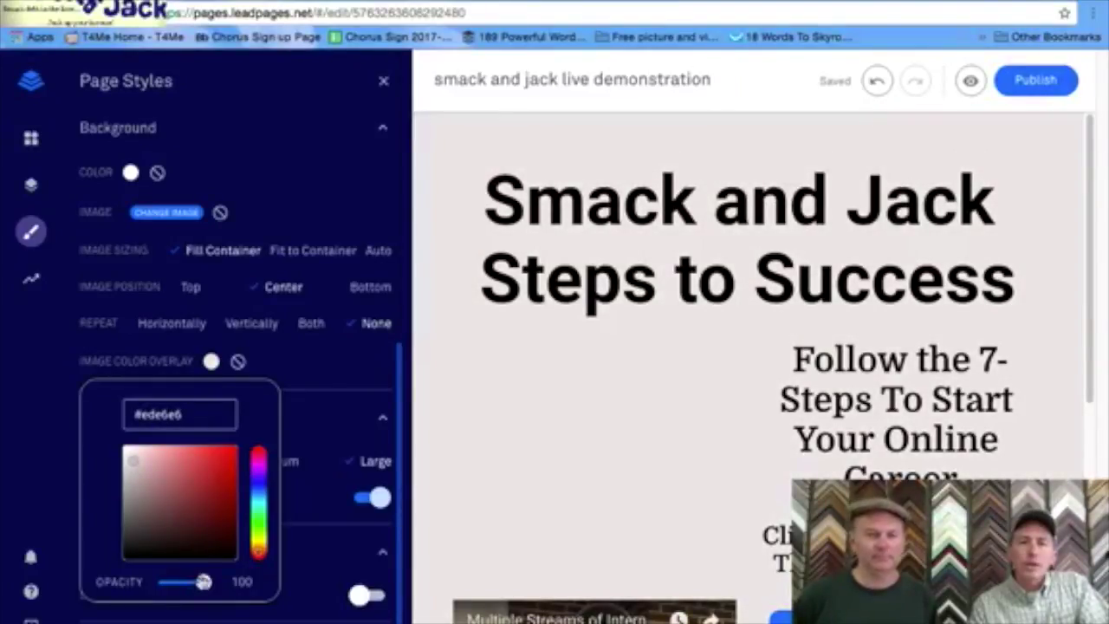
# - Lower the background image color overlay's opacity to 14
pyautogui.moveTo(205, 584); pyautogui.dragTo(174, 582)
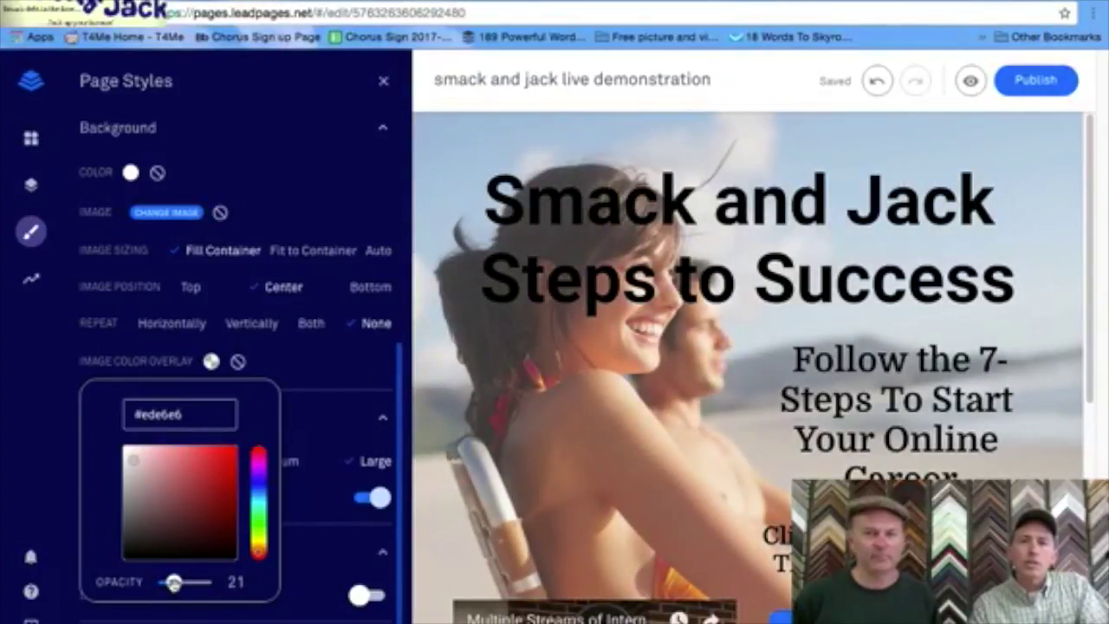
pyautogui.moveTo(174, 582); pyautogui.dragTo(174, 583)
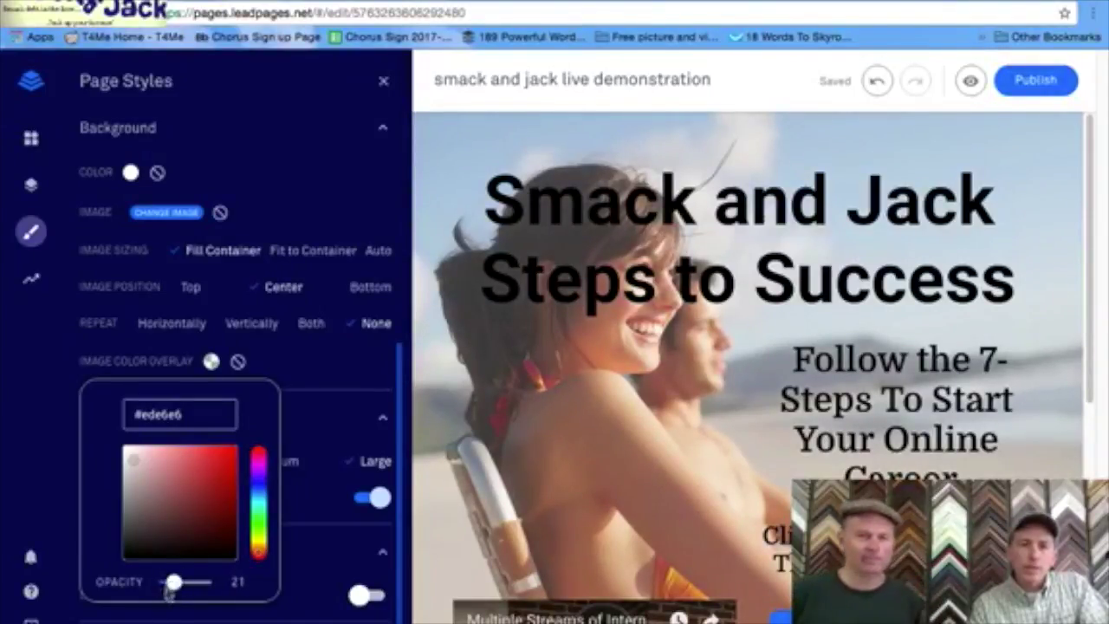
pyautogui.moveTo(173, 581); pyautogui.dragTo(171, 582)
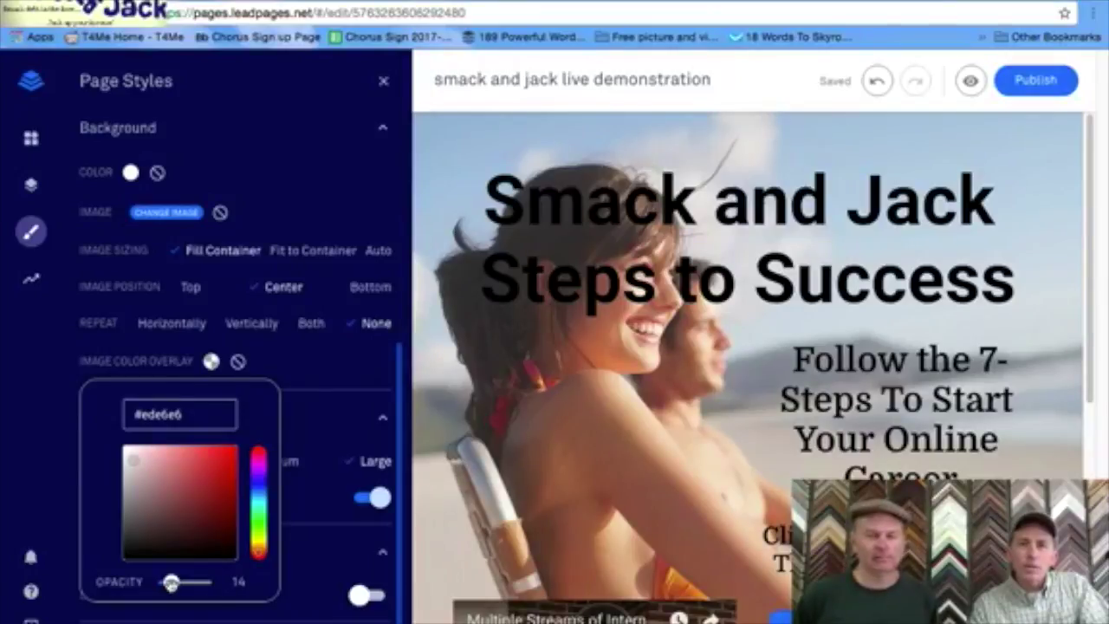
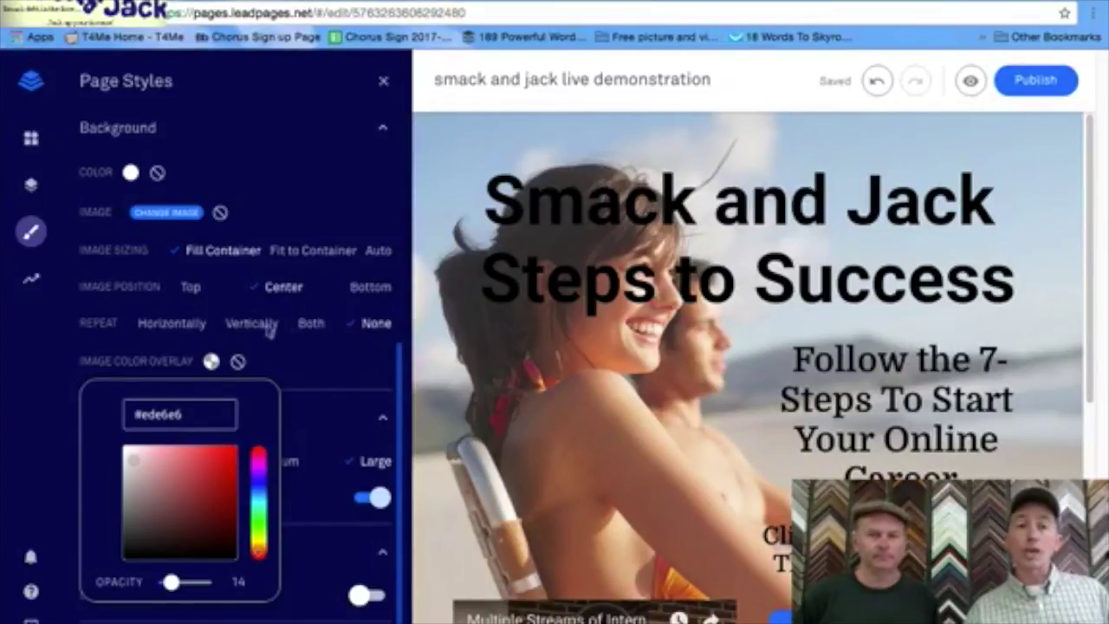
# - Try the Top and Bottom positions for the background image and return it to Center
pyautogui.click(190, 294)
pyautogui.click(190, 287)
pyautogui.click(286, 293)
pyautogui.click(375, 291)
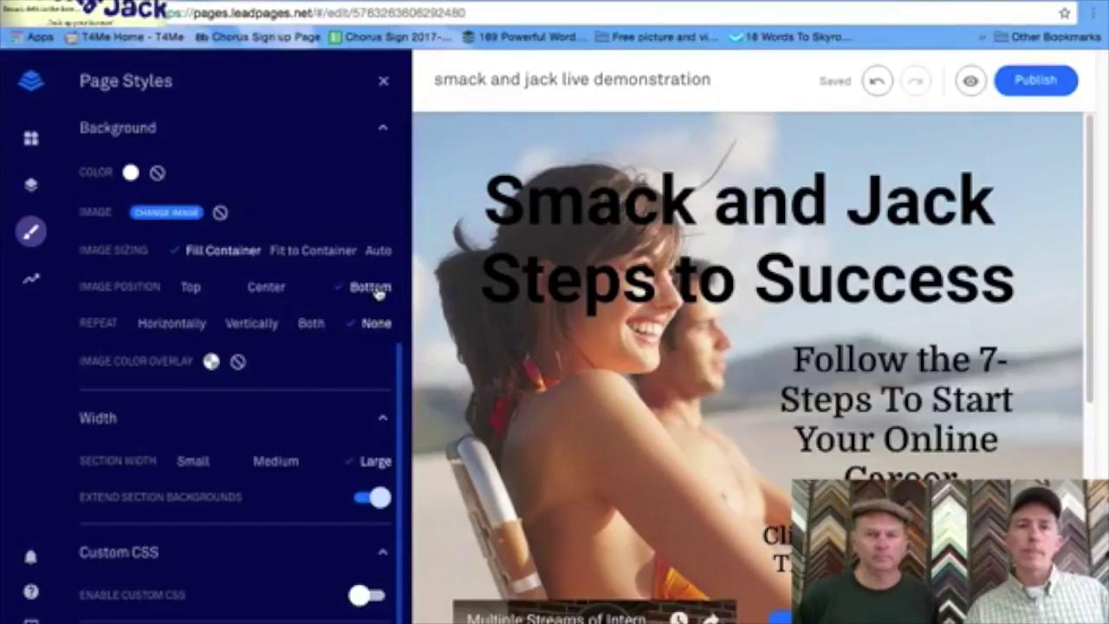
pyautogui.click(270, 293)
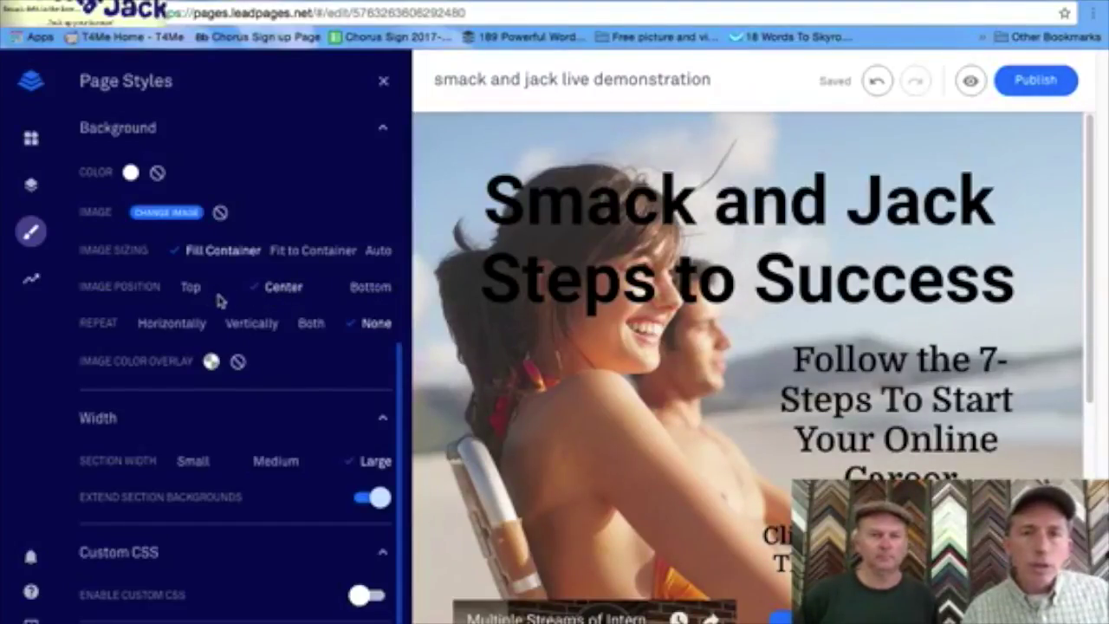
# - Try Fit to Container sizing for the background image with the Top and Bottom positions
pyautogui.click(310, 251)
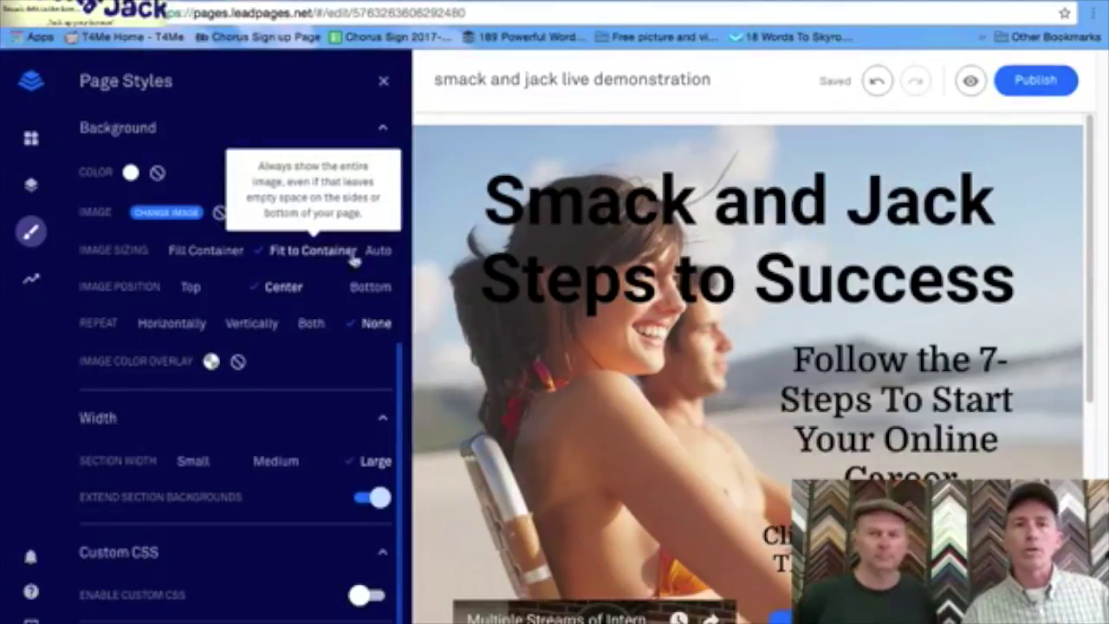
pyautogui.click(196, 293)
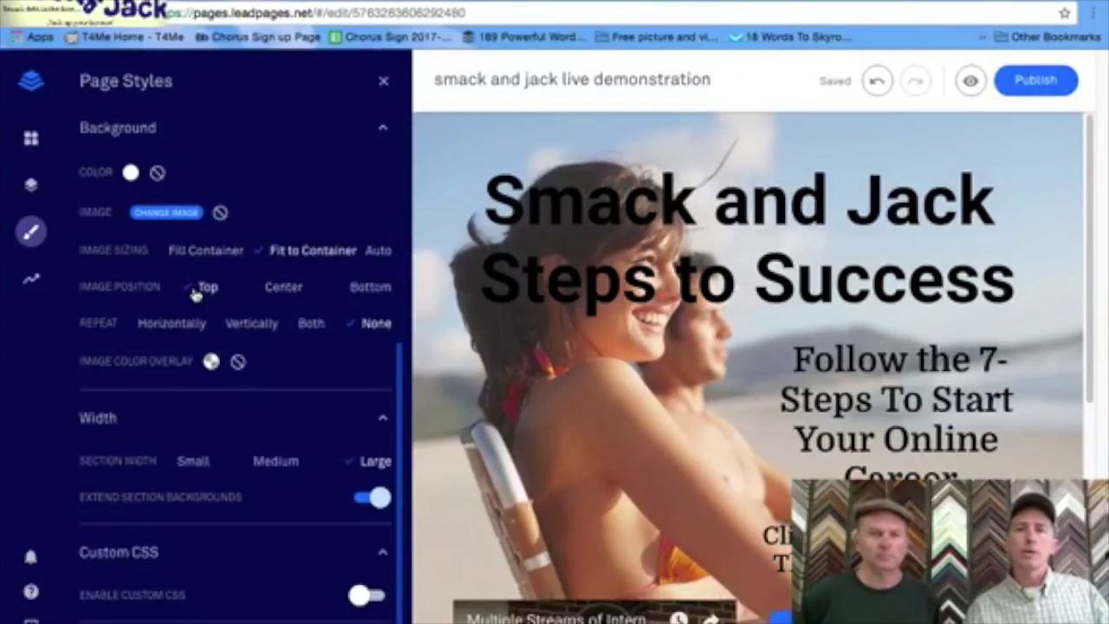
pyautogui.click(363, 290)
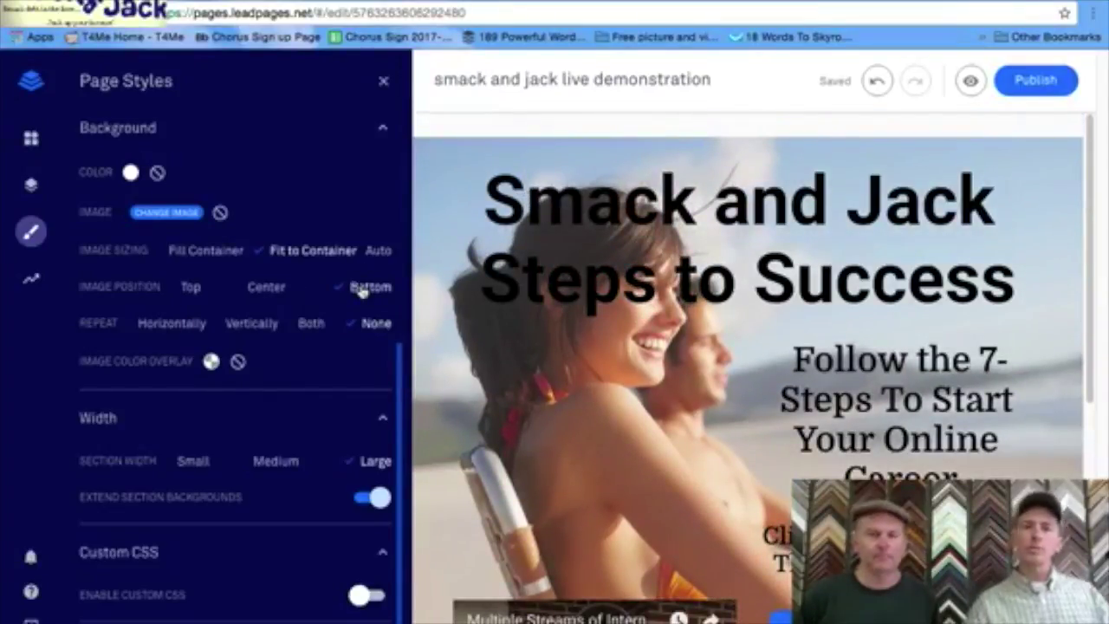
# - Set the background image to Auto sizing with the Top position and check the page at full width
pyautogui.click(379, 251)
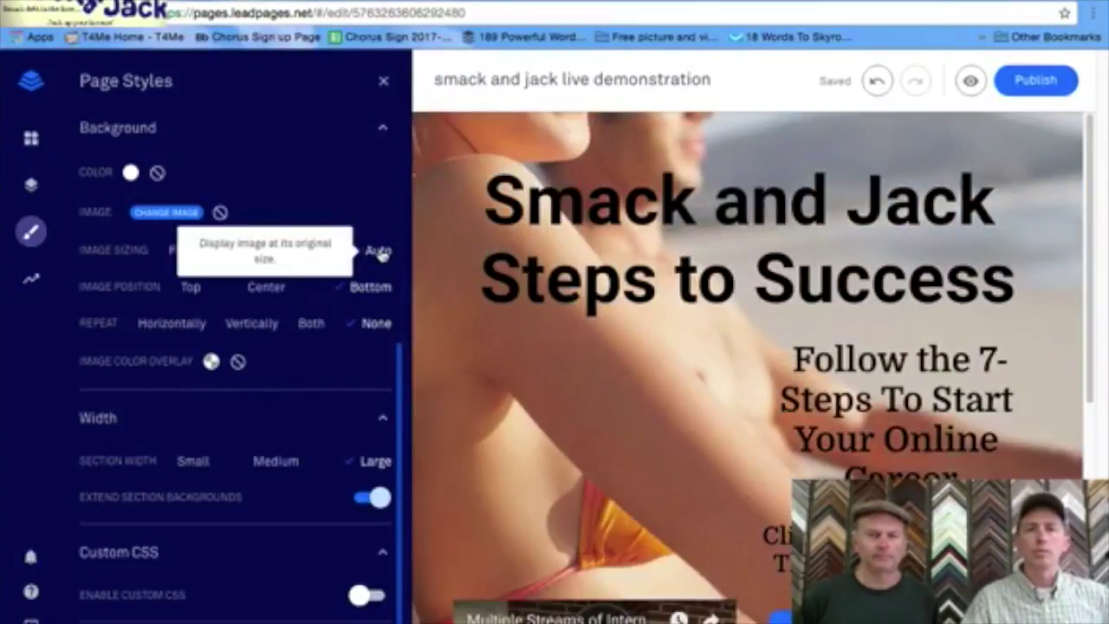
pyautogui.click(267, 293)
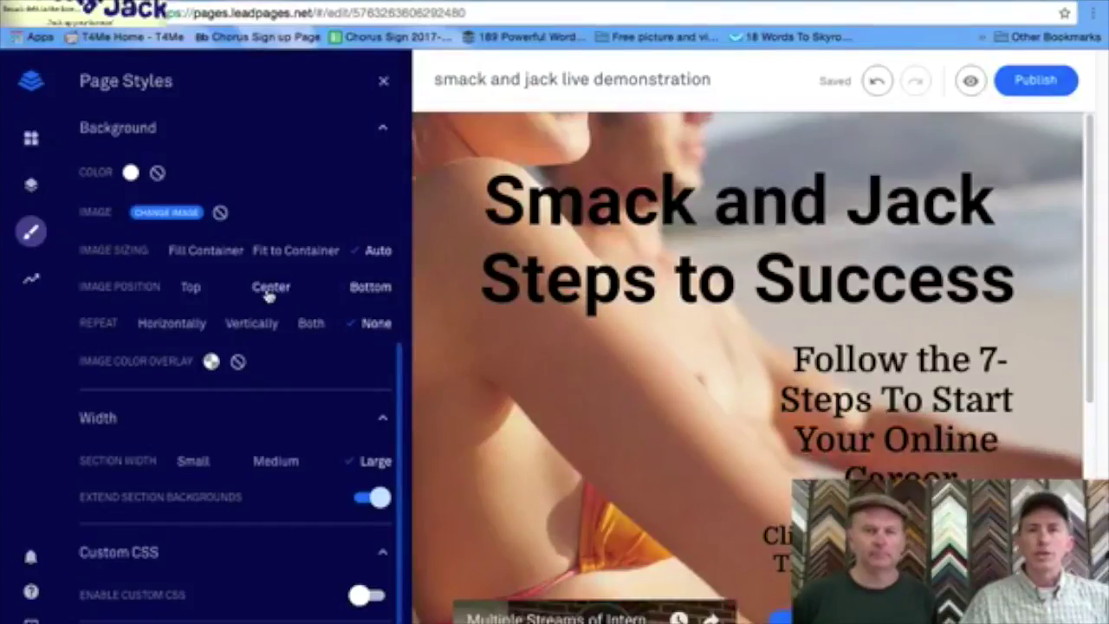
pyautogui.click(191, 290)
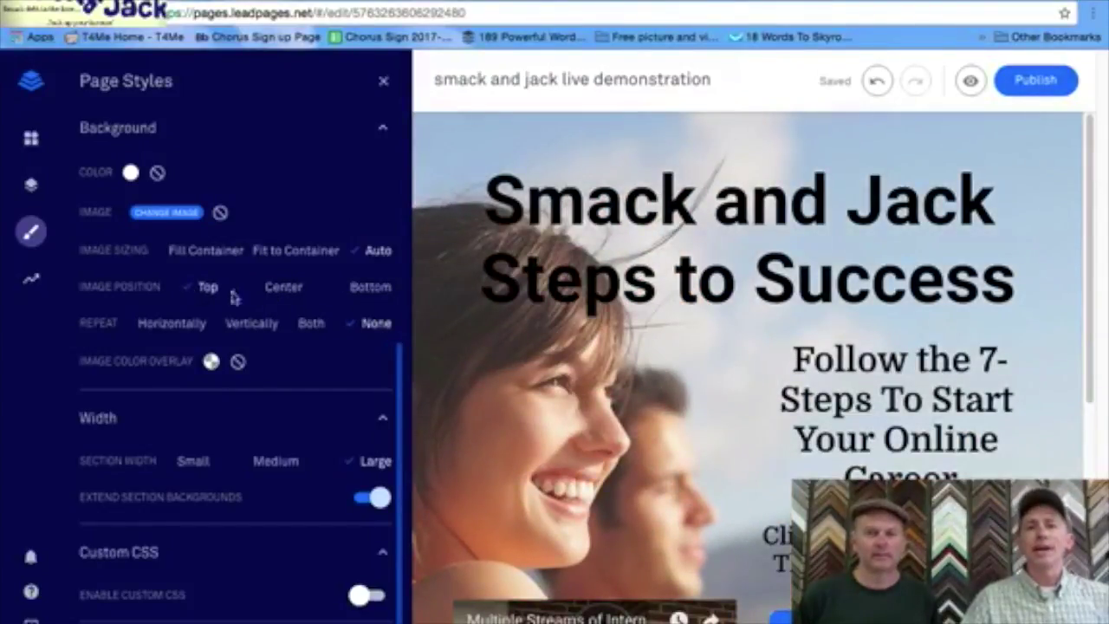
pyautogui.click(386, 81)
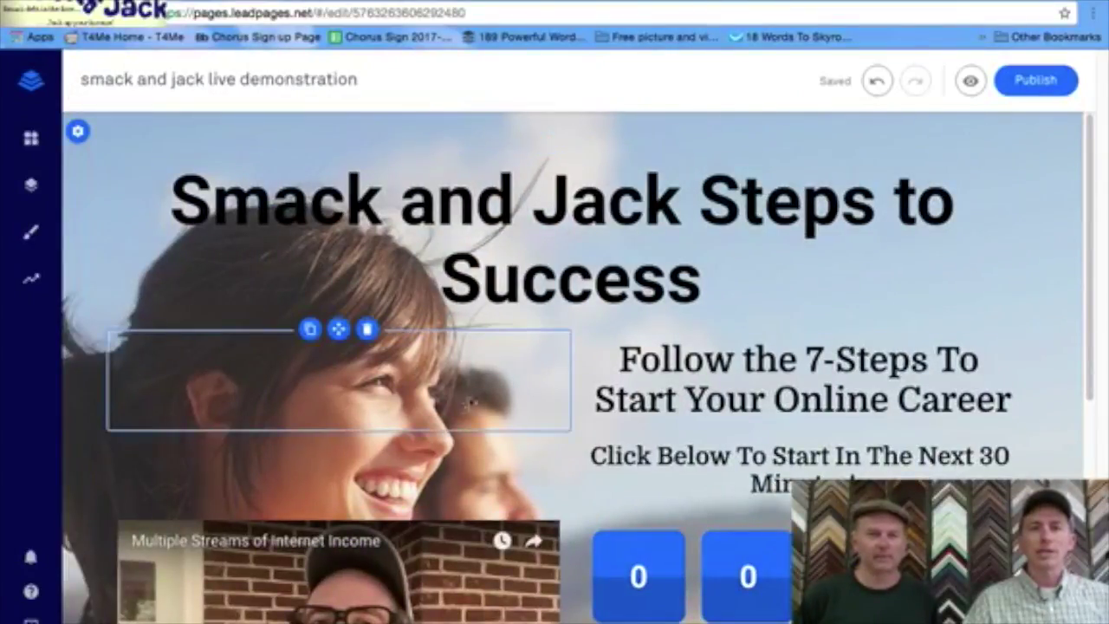
pyautogui.scroll(-2, 317, 340)
pyautogui.scroll(2, 317, 341)
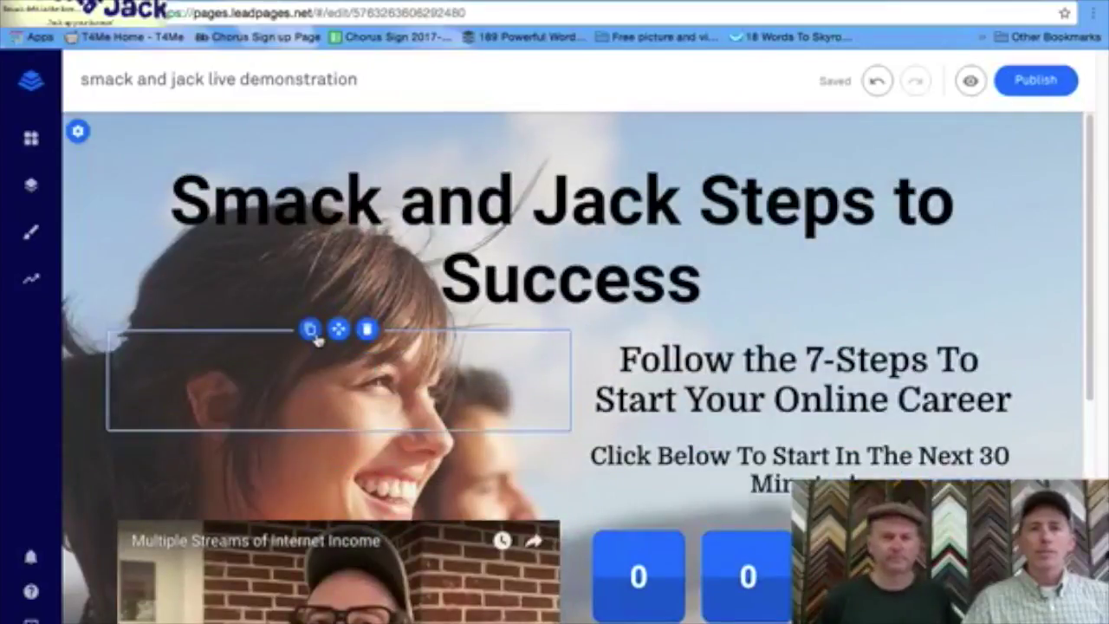
pyautogui.scroll(-2, 317, 338)
pyautogui.scroll(2, 317, 338)
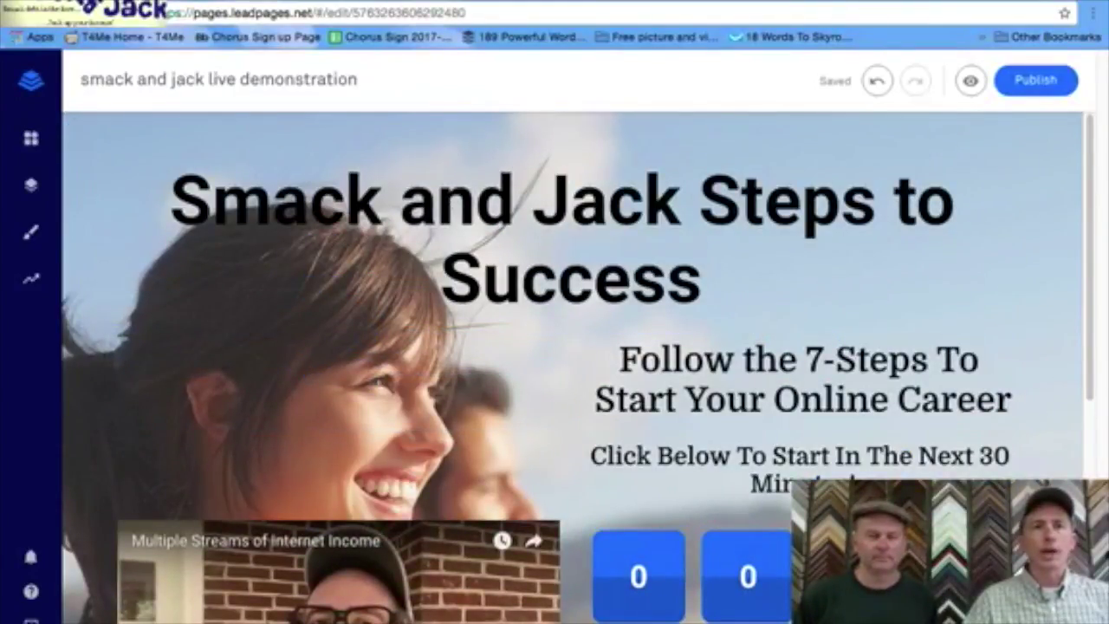
pyautogui.moveTo(1096, 184)
pyautogui.mouseDown()
pyautogui.moveTo(1099, 266)
pyautogui.moveTo(1092, 166)
pyautogui.mouseUp()
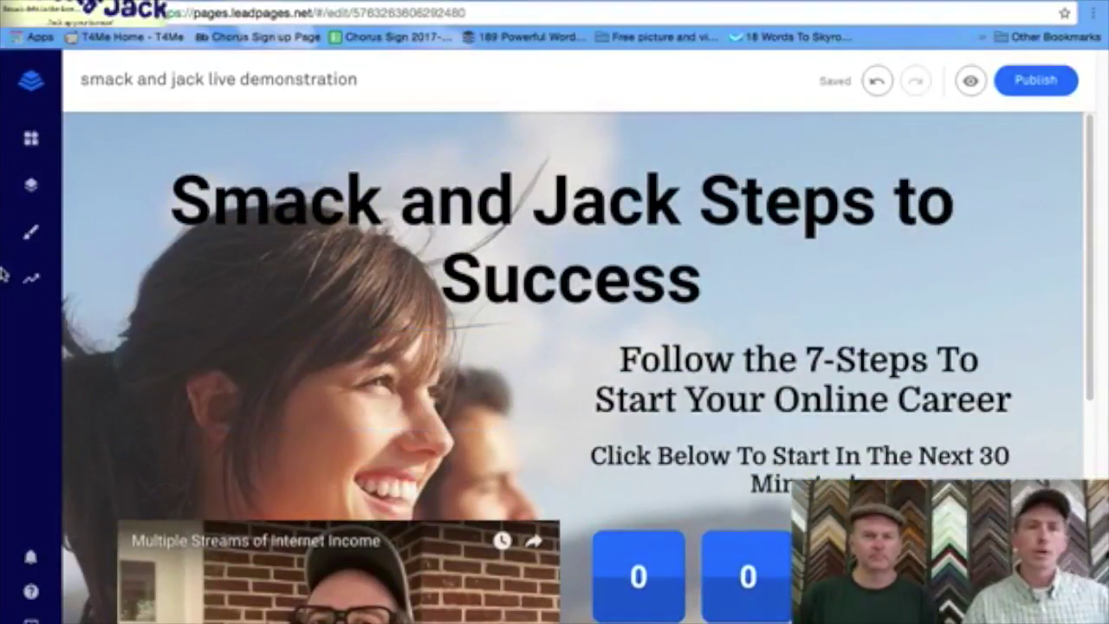
# - Try Fit to Container sizing for the top-positioned background image and view the full-width page
pyautogui.click(31, 231)
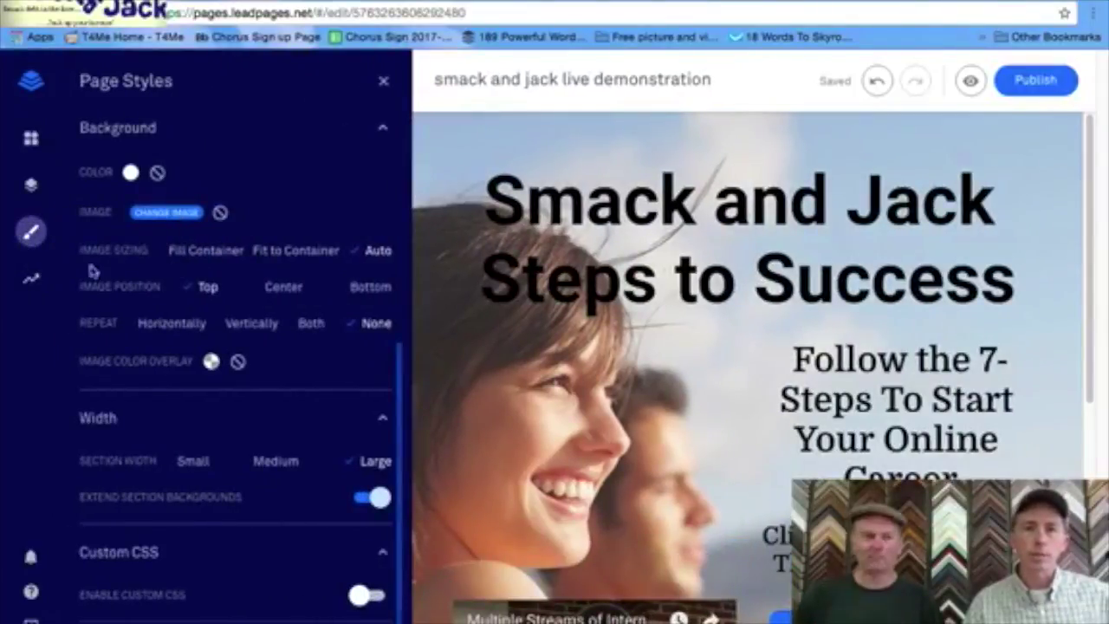
pyautogui.click(275, 251)
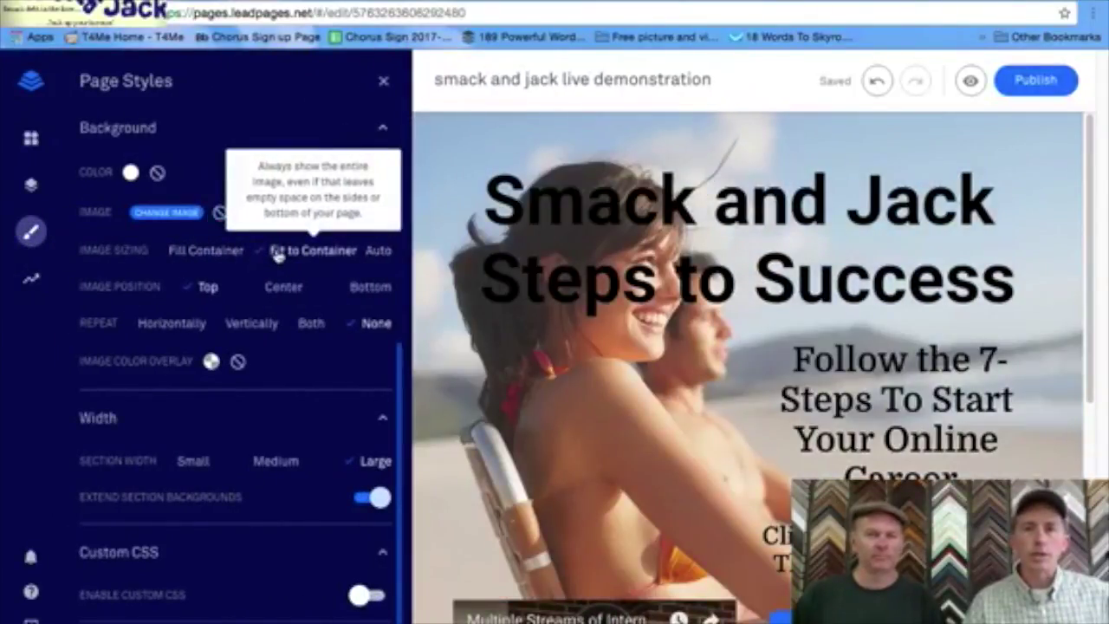
pyautogui.click(384, 80)
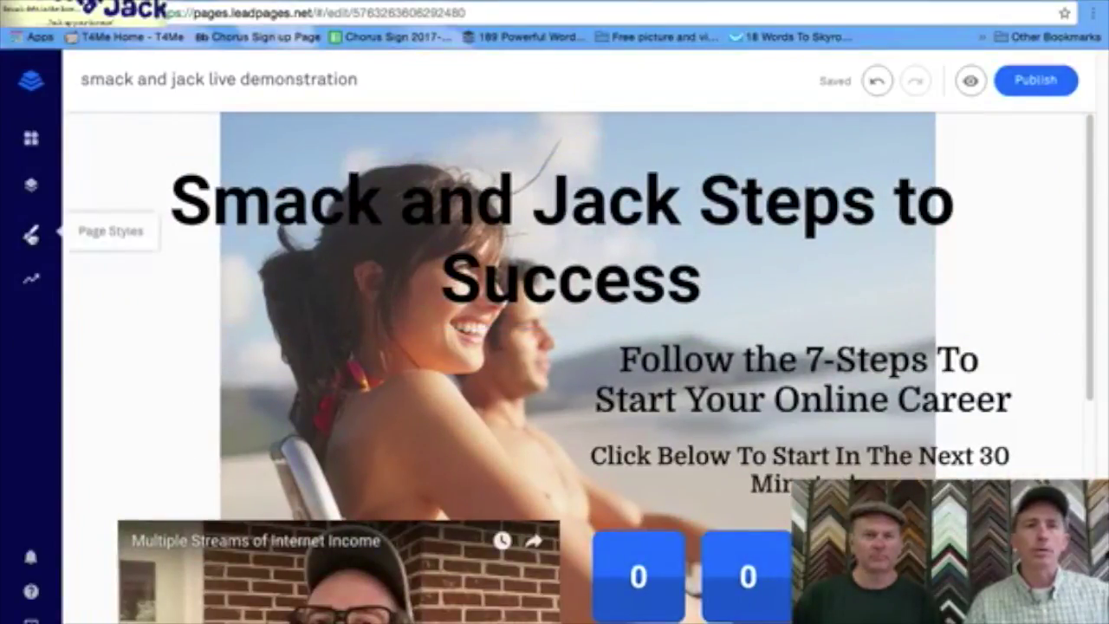
# - Set the background image sizing to Fill Container and return to the full-width page
pyautogui.click(31, 232)
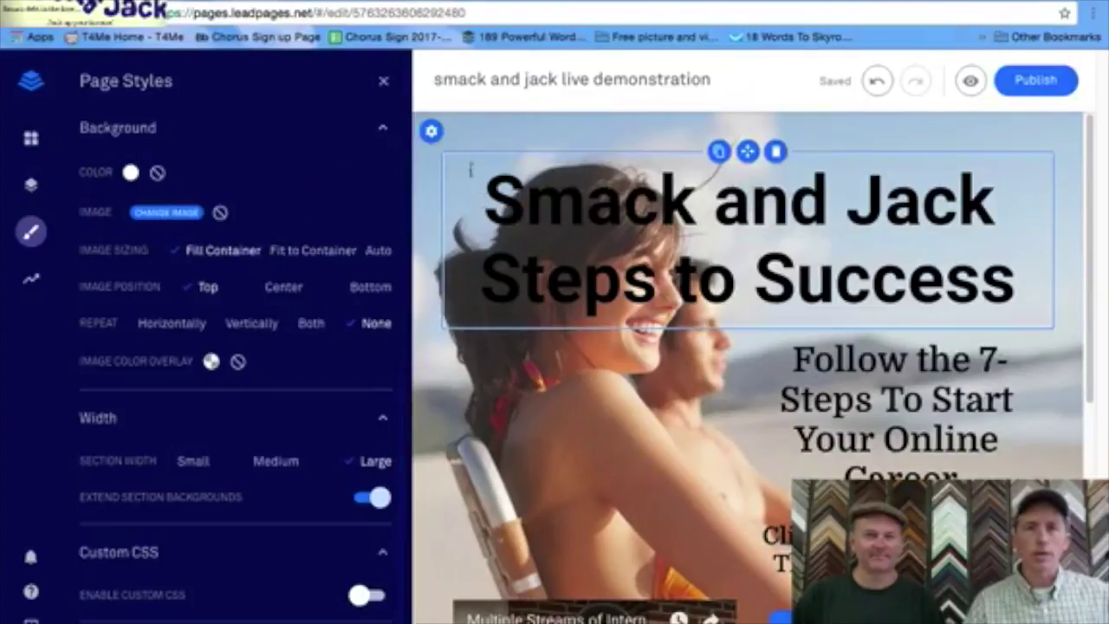
pyautogui.click(384, 81)
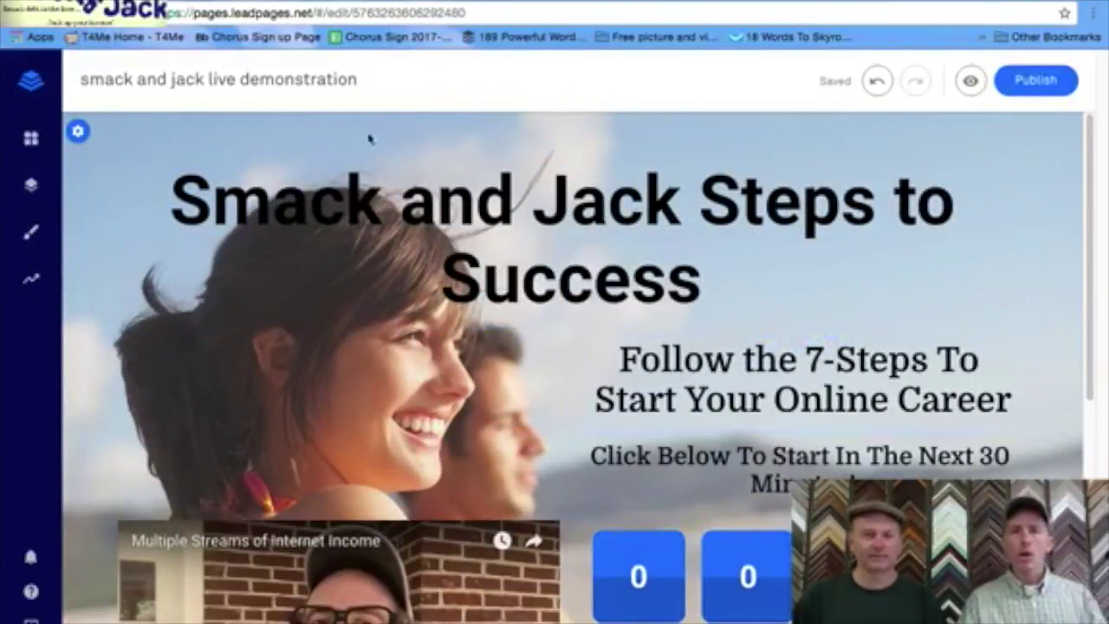
# - Right-align the "Smack and Jack Steps to Success" headline and change its text color to red #fc0000
pyautogui.click(626, 206)
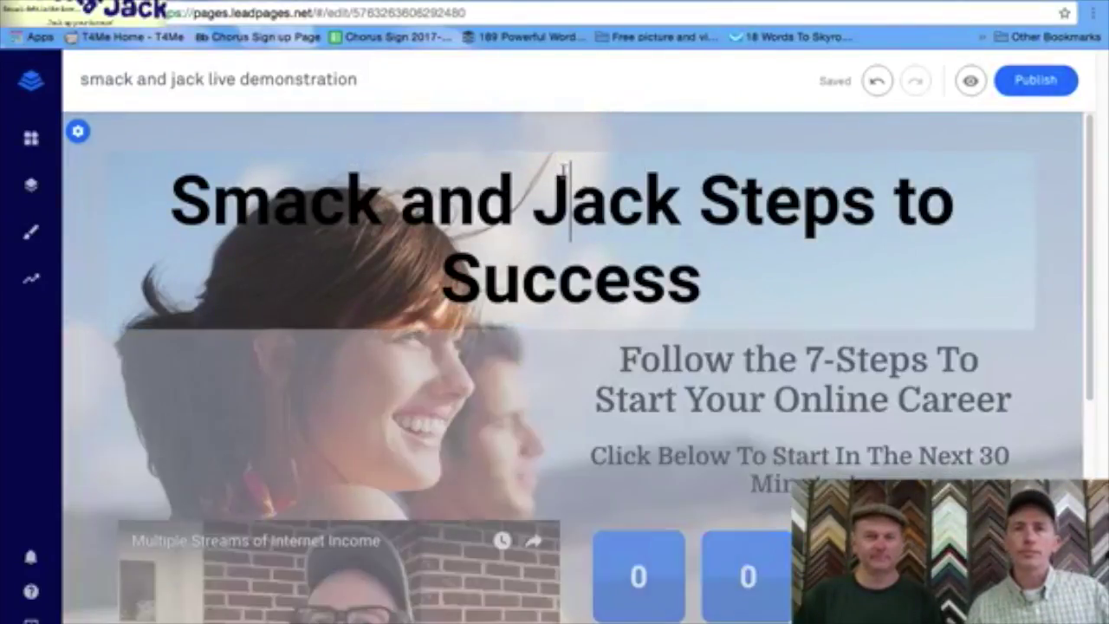
pyautogui.click(553, 137)
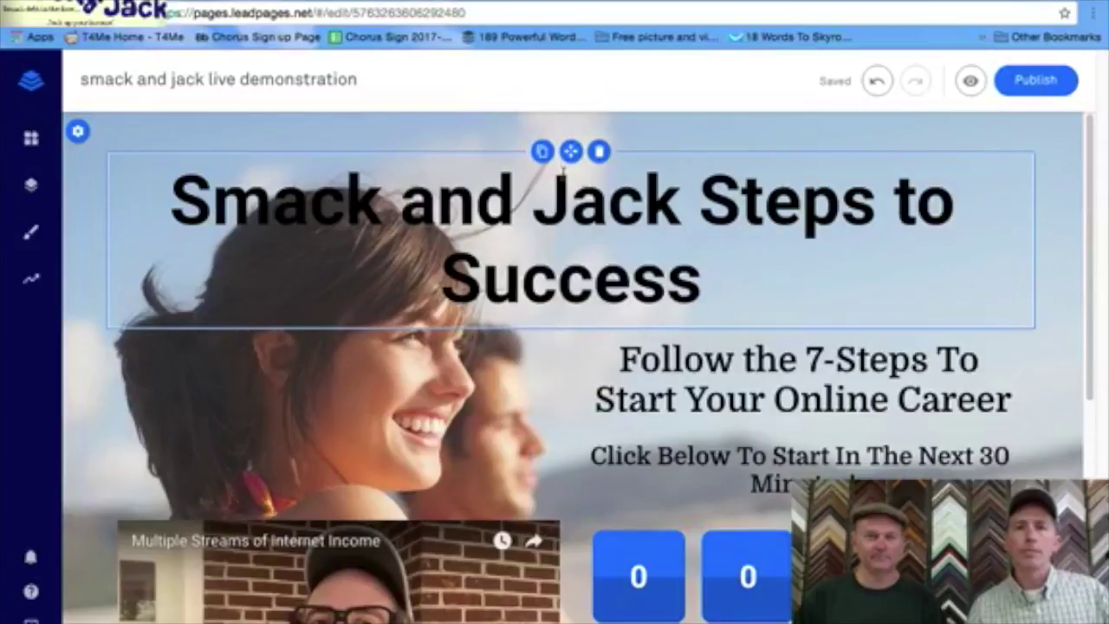
pyautogui.click(570, 208)
pyautogui.tripleClick(562, 184)
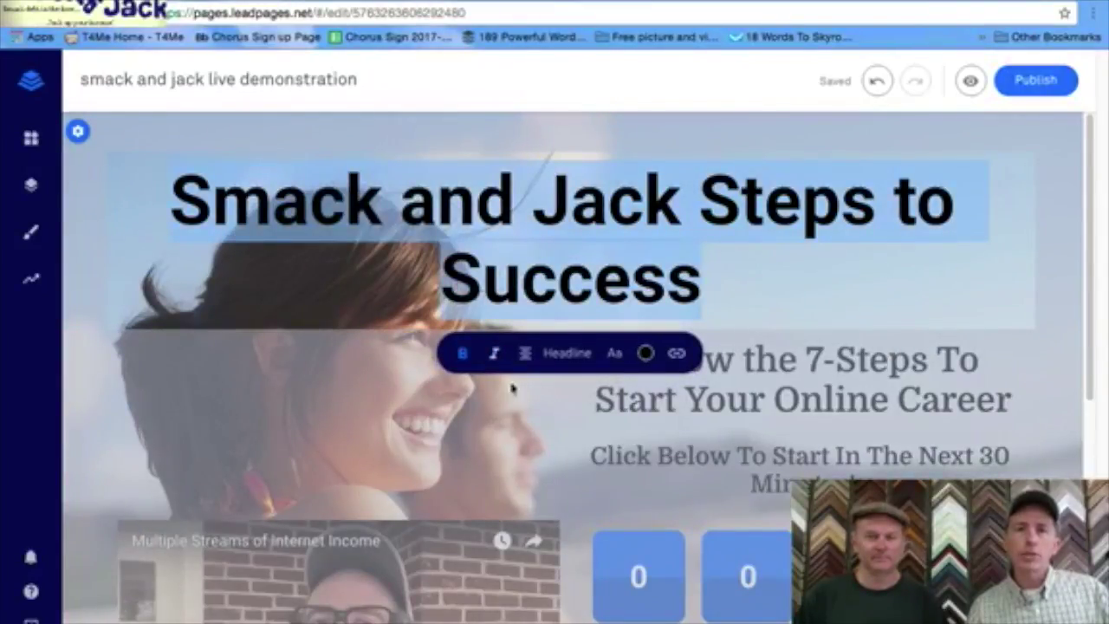
pyautogui.click(524, 356)
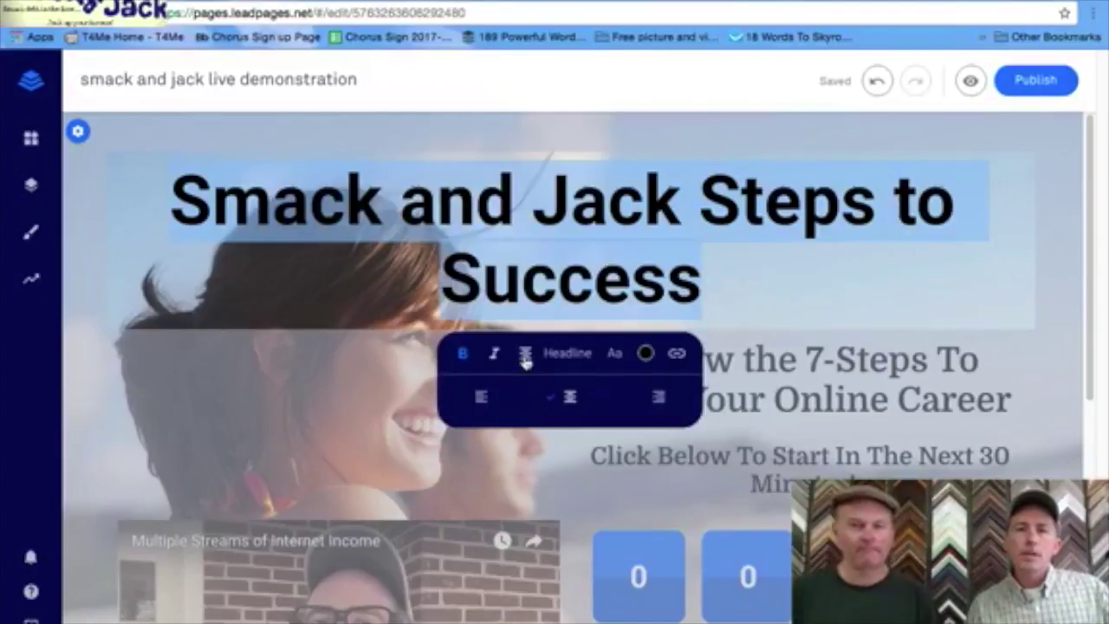
pyautogui.click(659, 396)
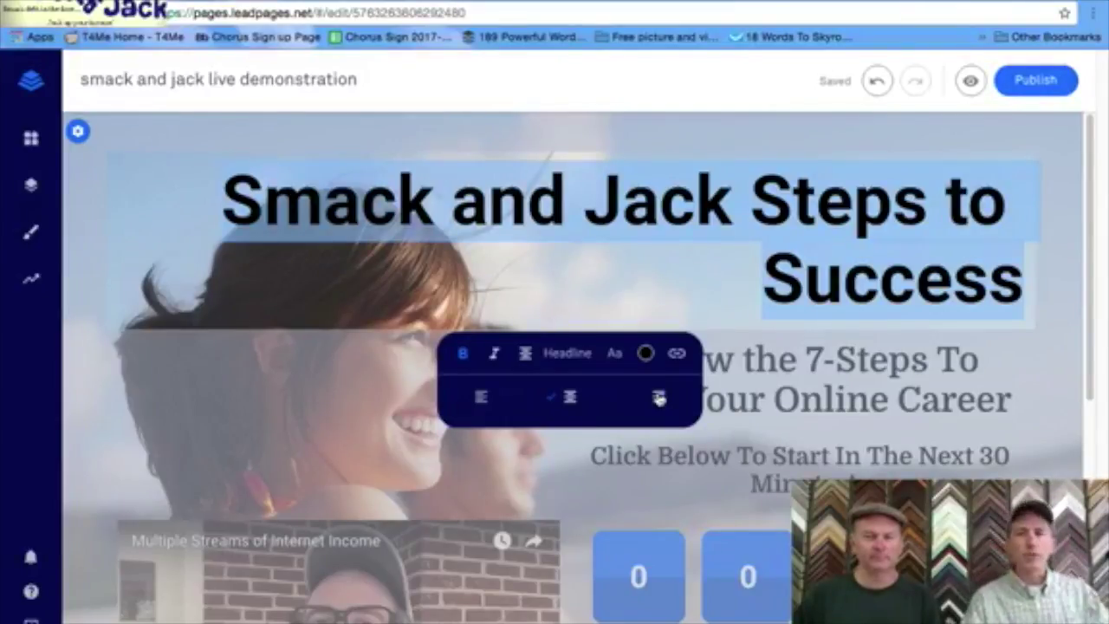
pyautogui.click(647, 354)
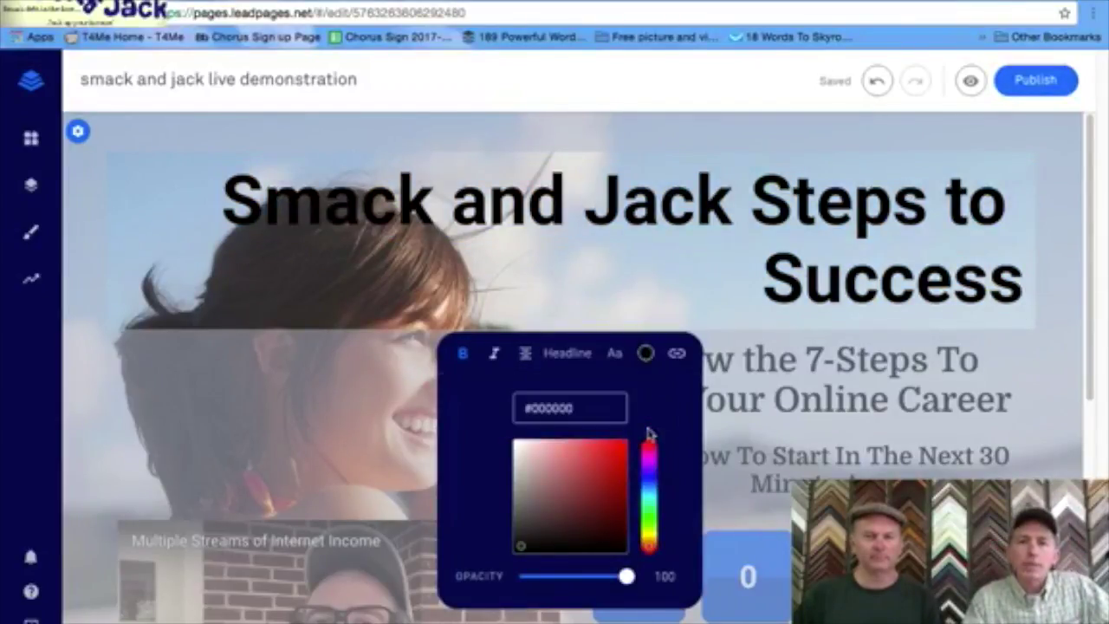
pyautogui.click(624, 453)
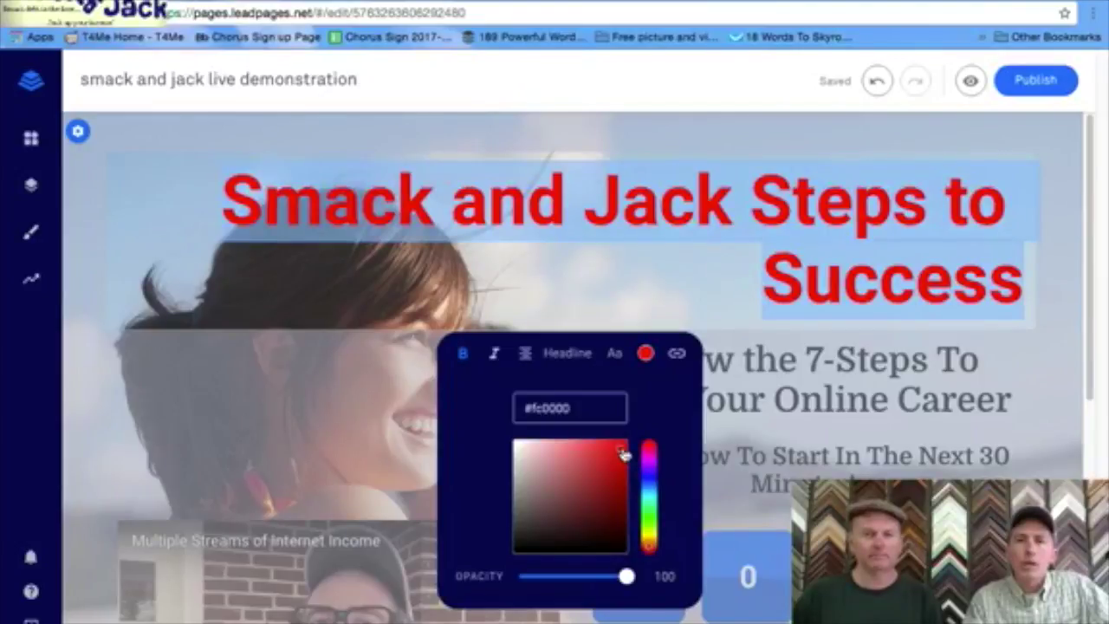
# - Change the "Smack and Jack Steps to Success" headline's text style to Jumbo
pyautogui.click(614, 356)
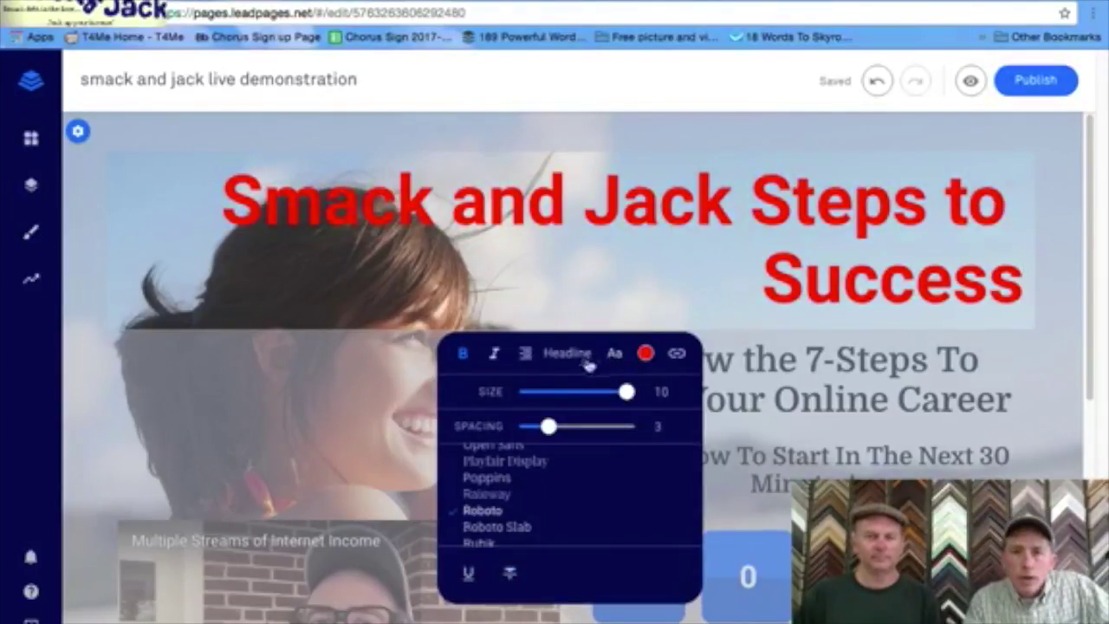
pyautogui.click(576, 357)
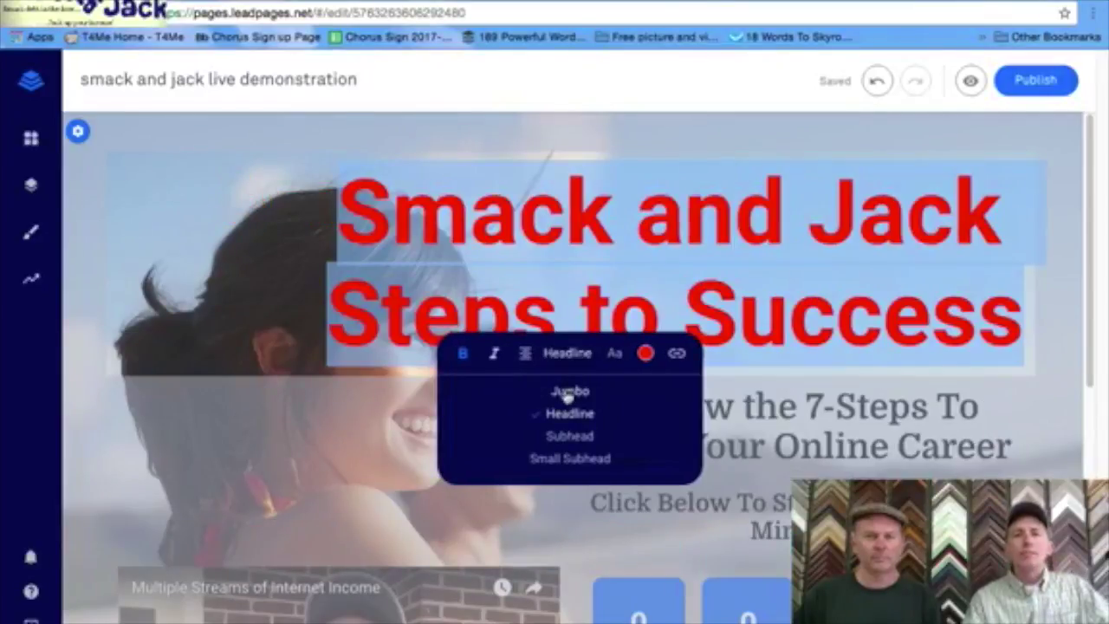
pyautogui.click(495, 354)
pyautogui.click(495, 354)
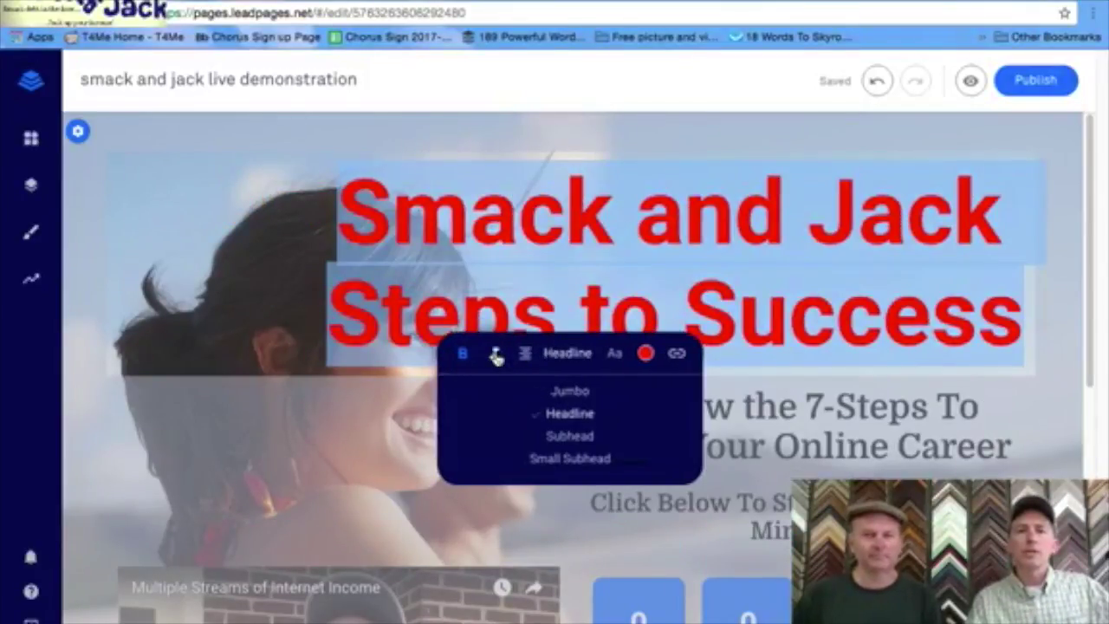
# - Set the "Smack and Jack Steps to Success" headline's font to Domine and leave text editing
pyautogui.click(615, 355)
pyautogui.scroll(-3, 638, 512)
pyautogui.scroll(10, 637, 511)
pyautogui.scroll(-2, 636, 512)
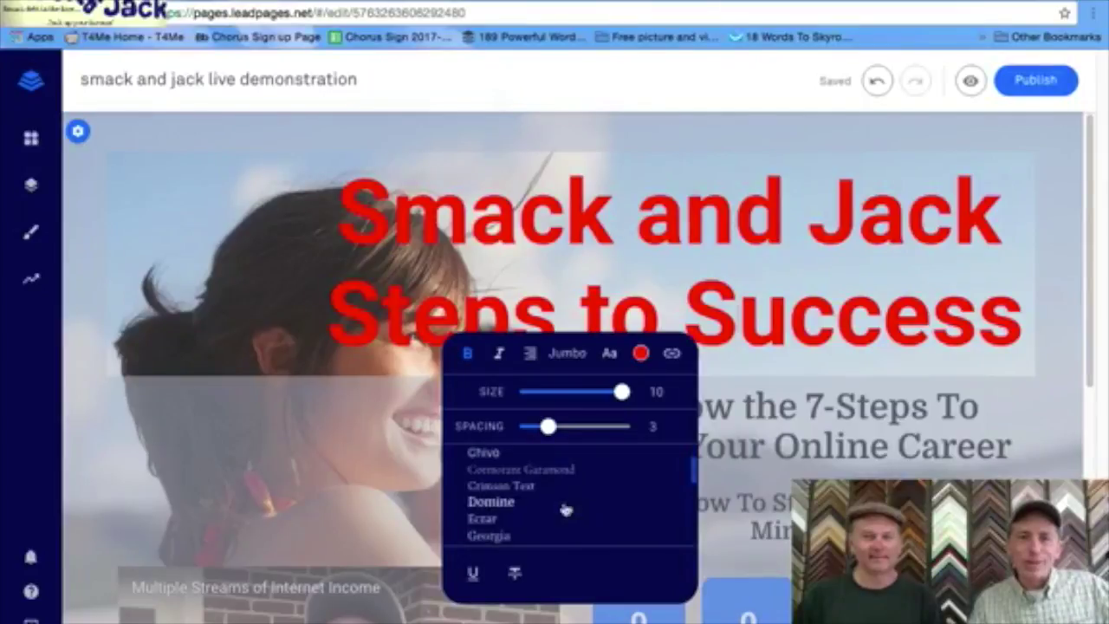
pyautogui.click(511, 501)
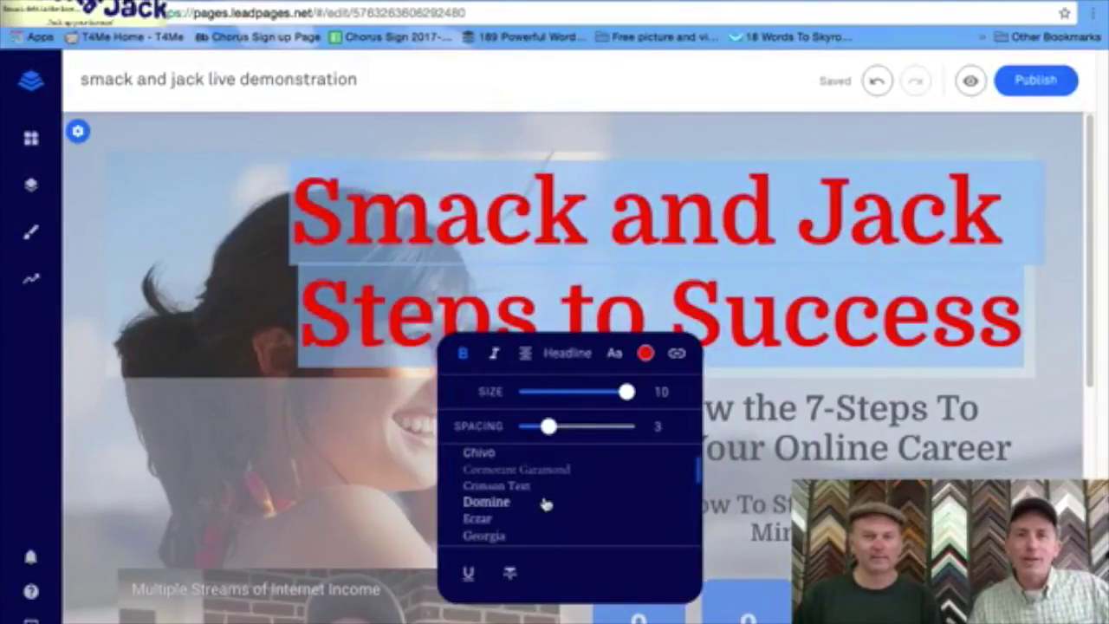
pyautogui.click(734, 248)
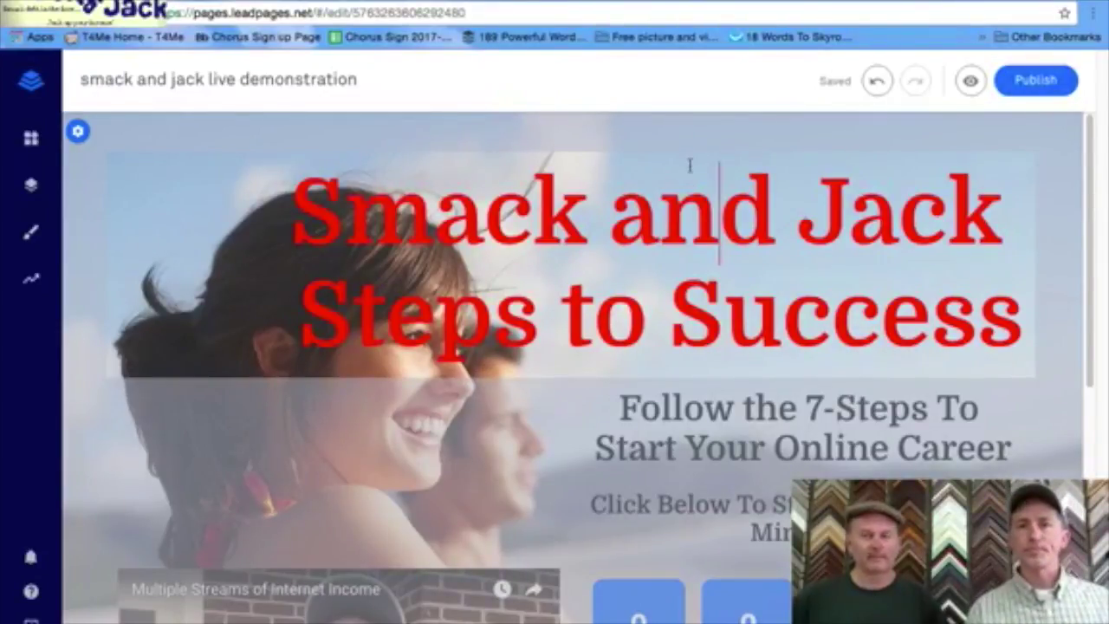
pyautogui.click(650, 139)
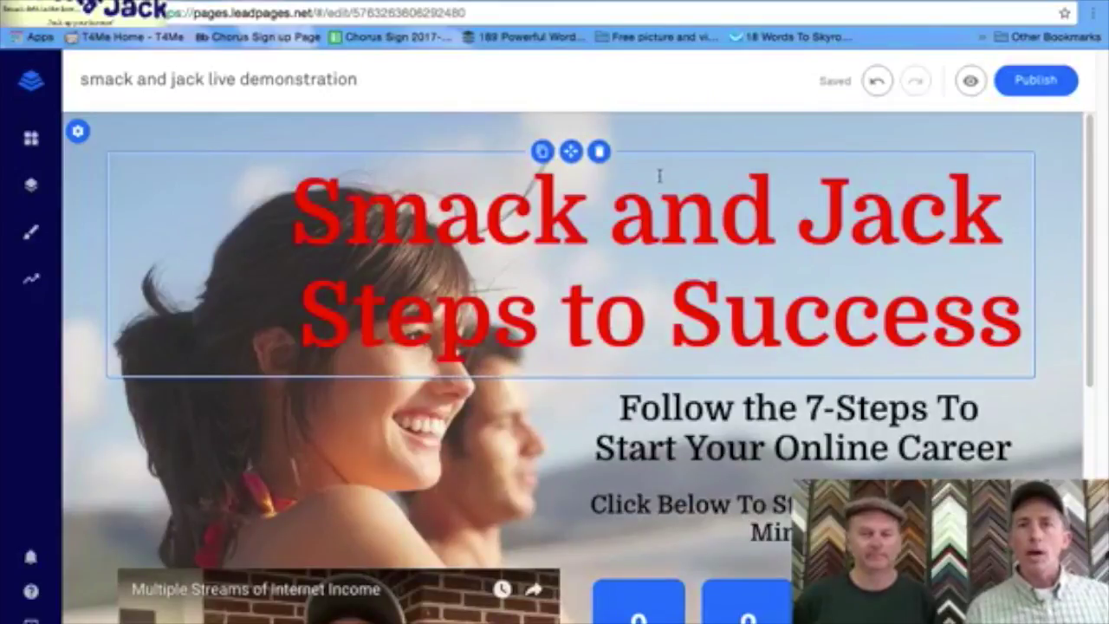
# - Duplicate the red headline and move the copy to its own full-width row directly below the original
pyautogui.click(825, 218)
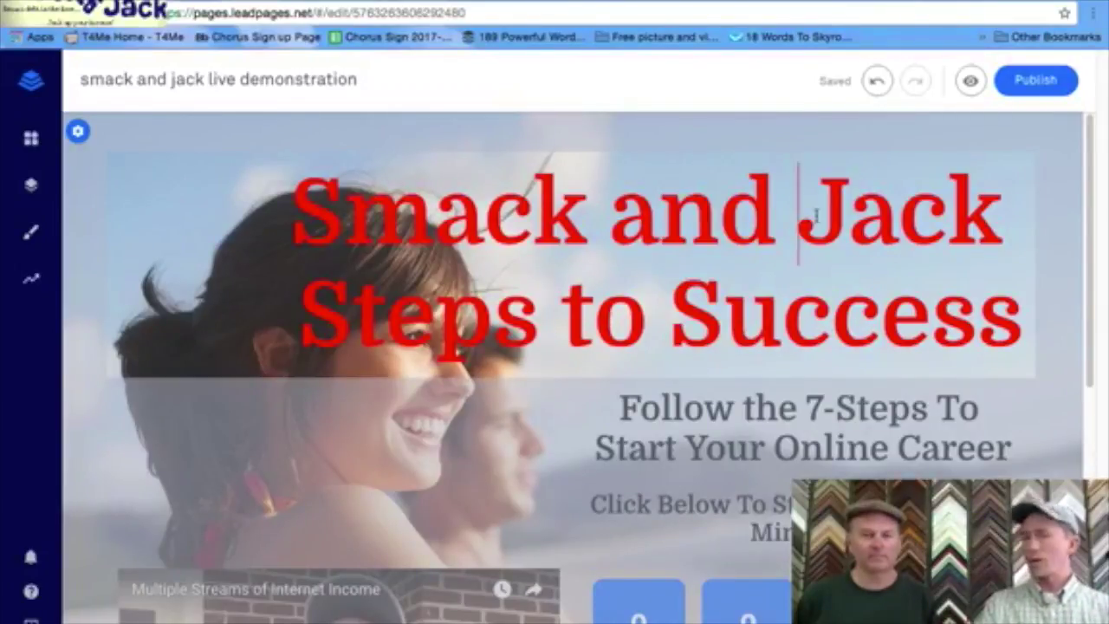
pyautogui.click(588, 173)
pyautogui.click(614, 151)
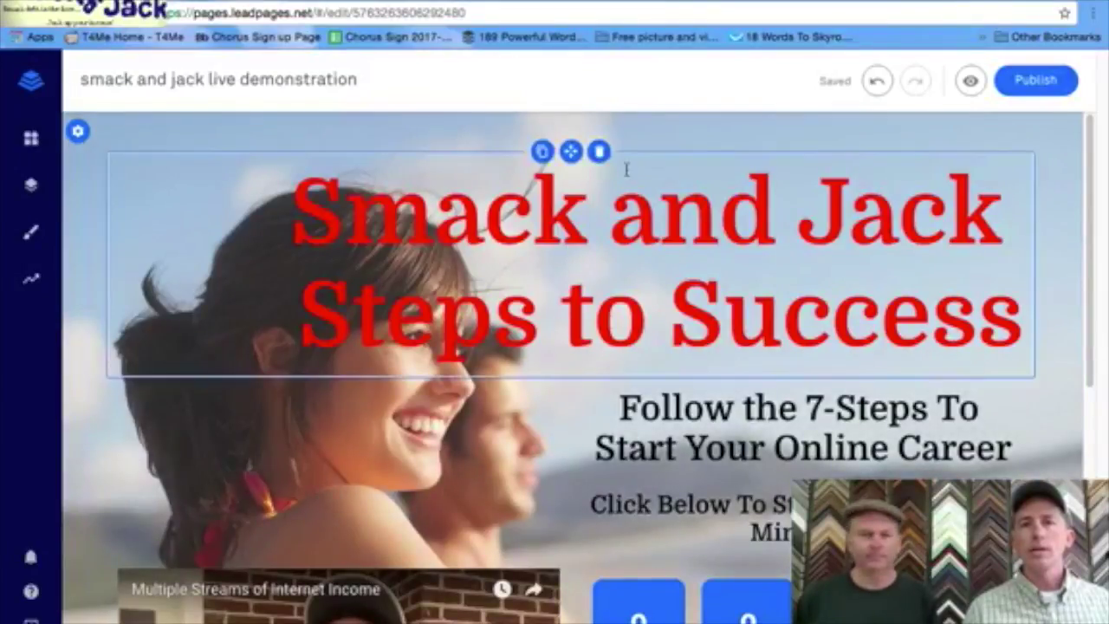
pyautogui.click(543, 152)
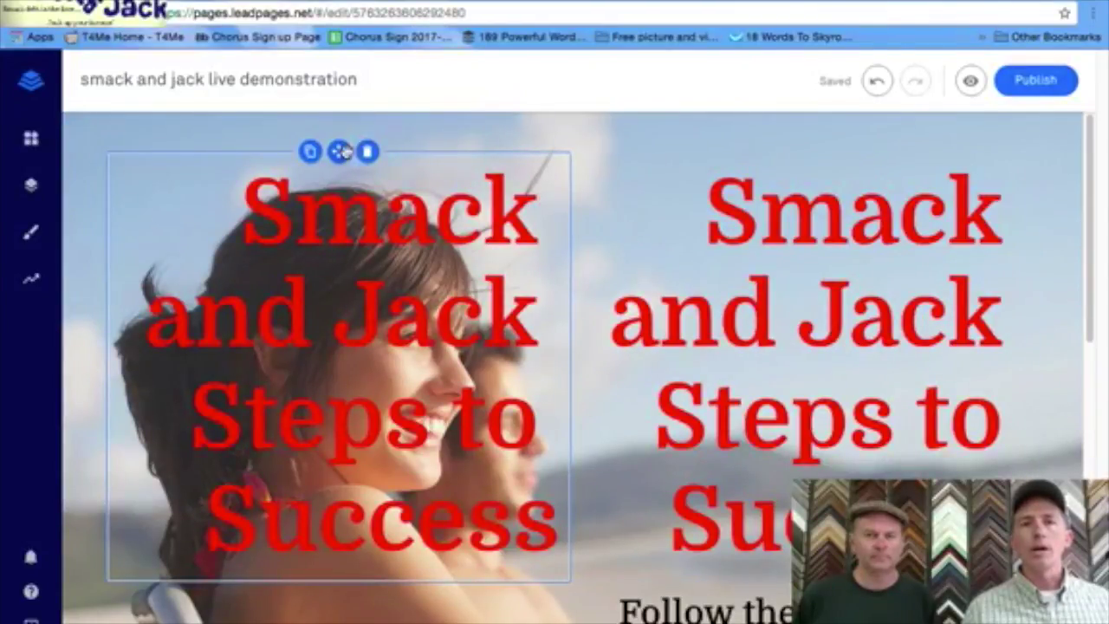
pyautogui.click(788, 189)
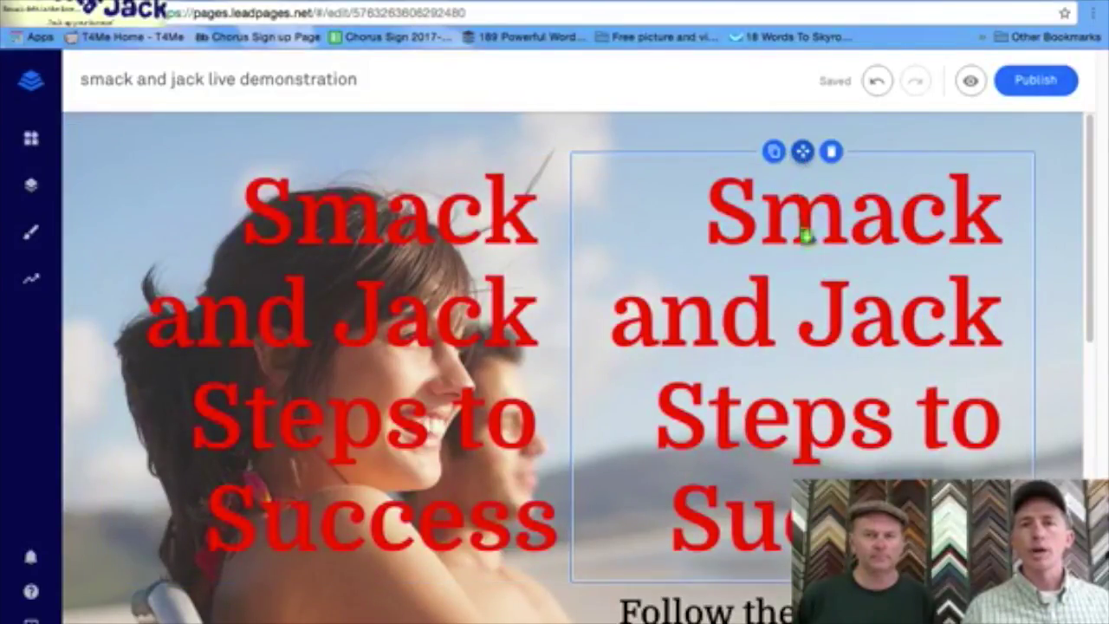
pyautogui.moveTo(570, 567); pyautogui.dragTo(598, 611)
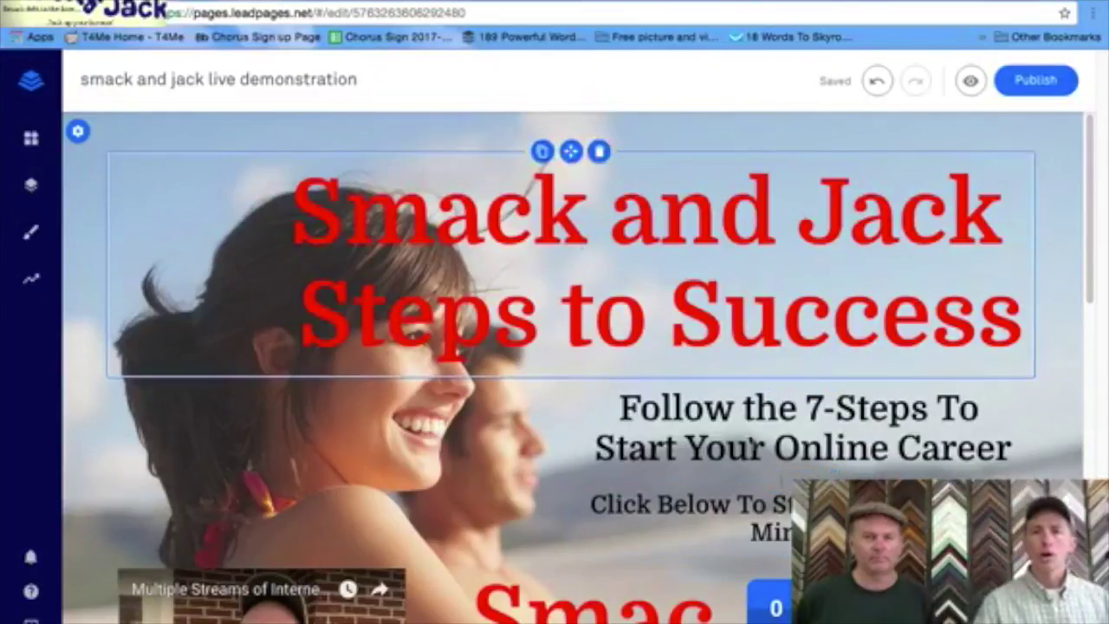
pyautogui.moveTo(572, 559); pyautogui.dragTo(606, 380)
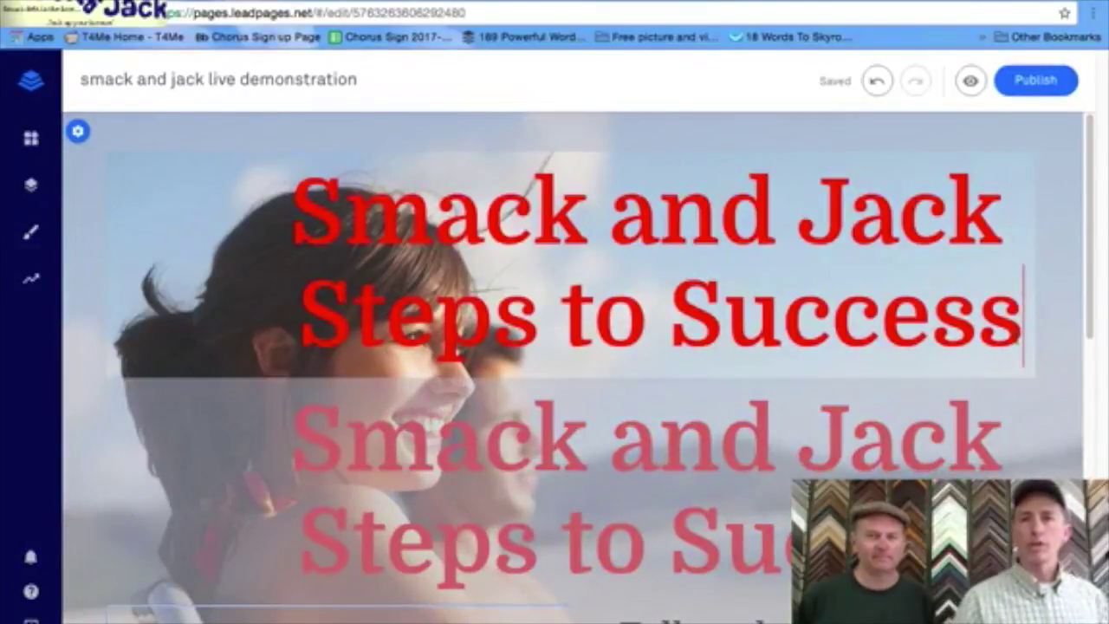
# - Delete "Steps to Success" from the upper headline and "Smack and Jack" from the copy below it
pyautogui.moveTo(1025, 316); pyautogui.dragTo(297, 316)
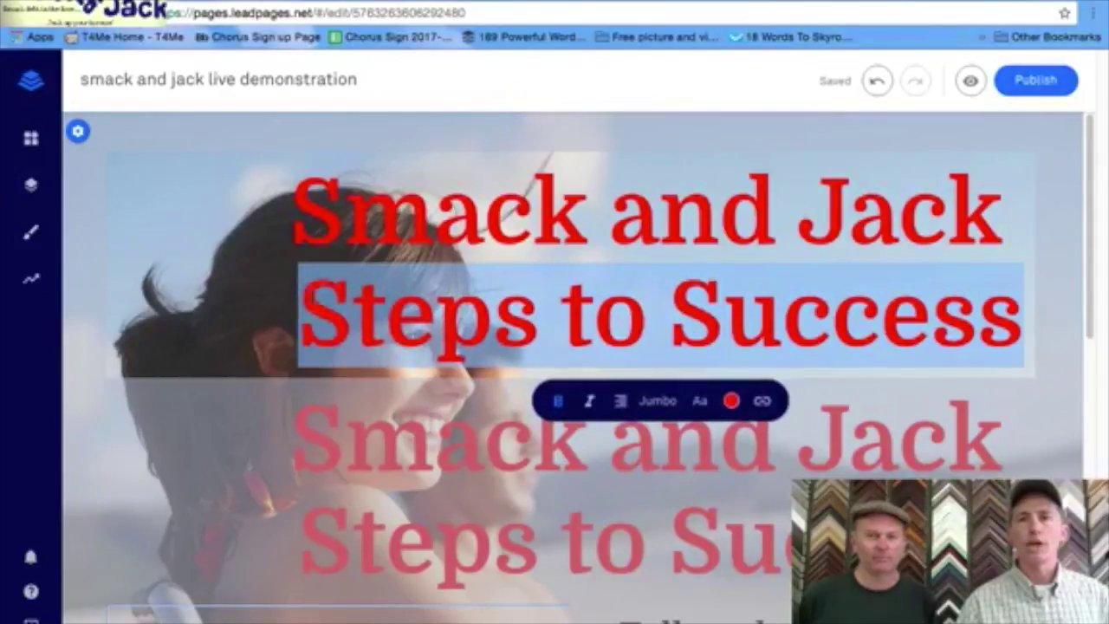
pyautogui.press('BackSpace')
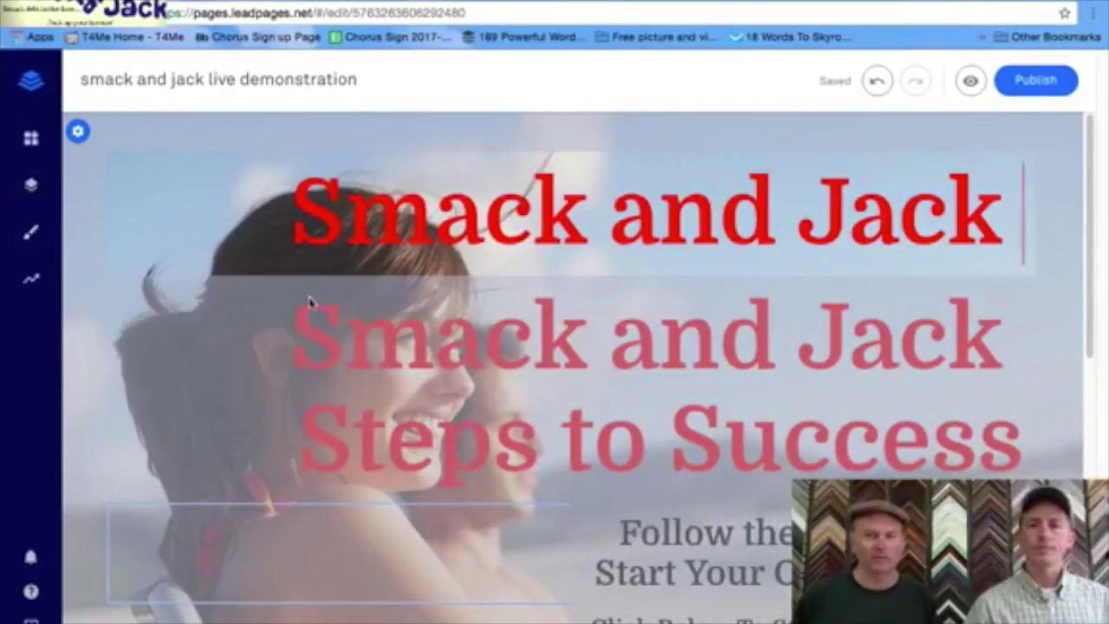
pyautogui.click(607, 354)
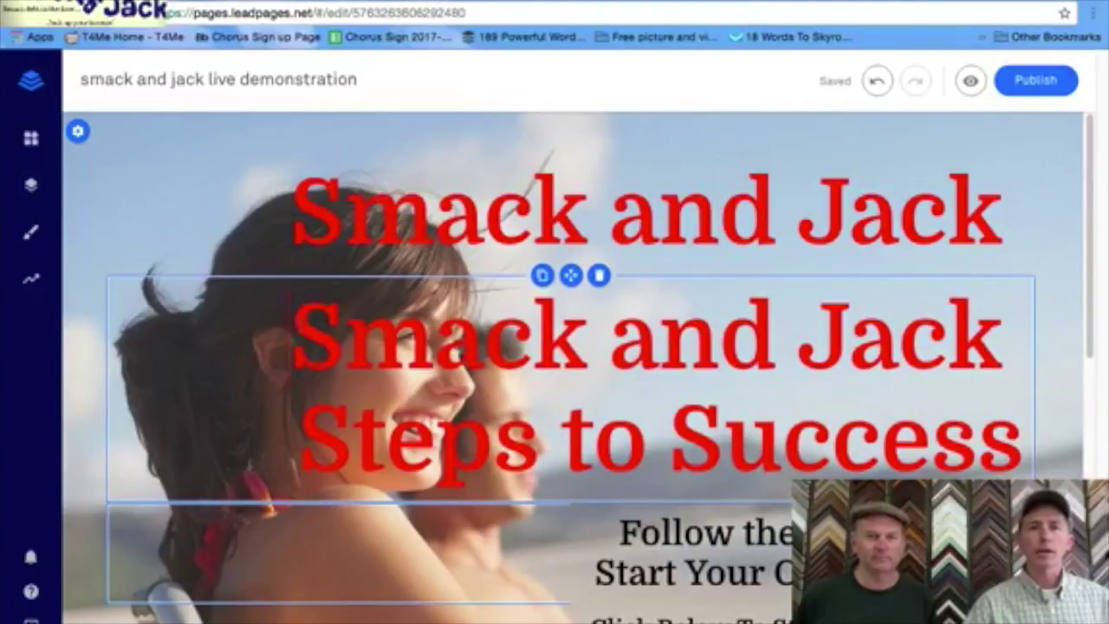
pyautogui.moveTo(291, 316); pyautogui.dragTo(988, 319)
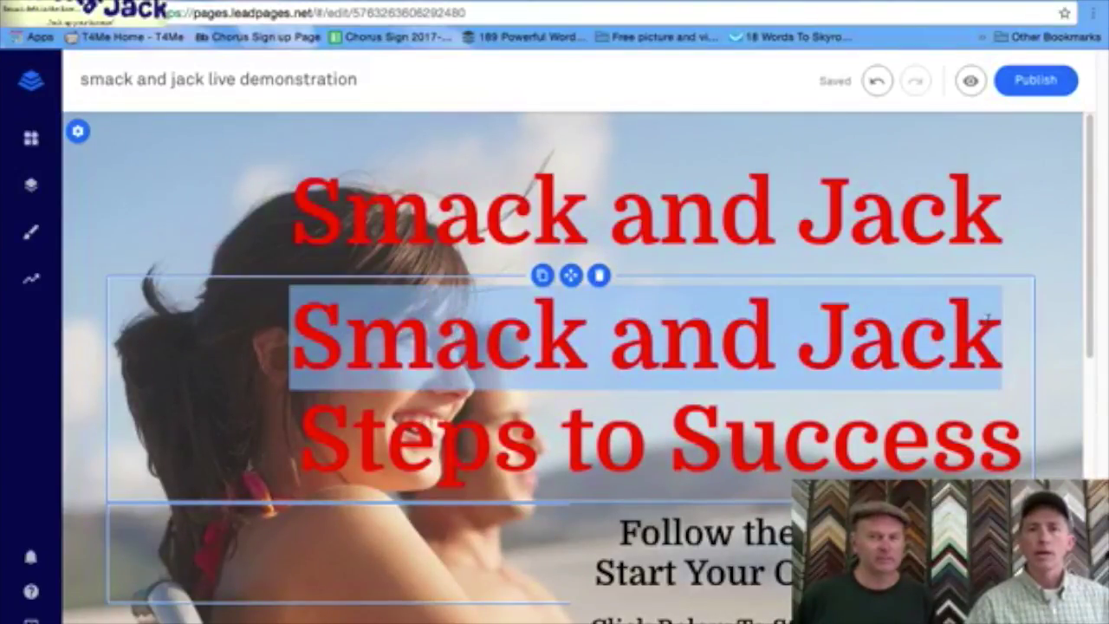
pyautogui.press('BackSpace')
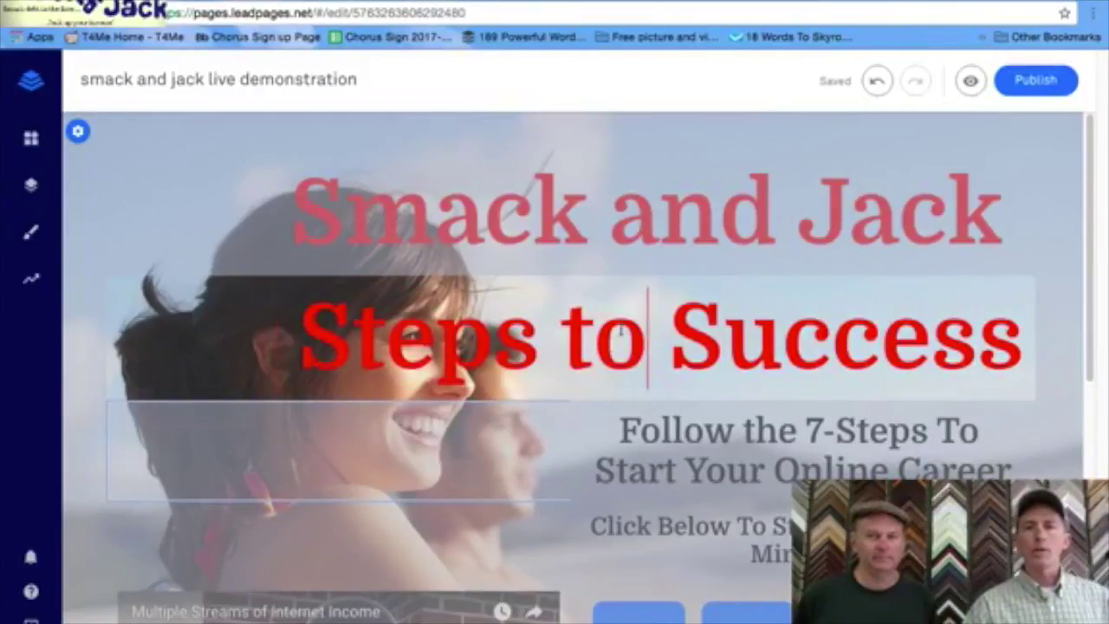
# - Change the "Steps to Success" line's text style to Headline
pyautogui.tripleClick(621, 332)
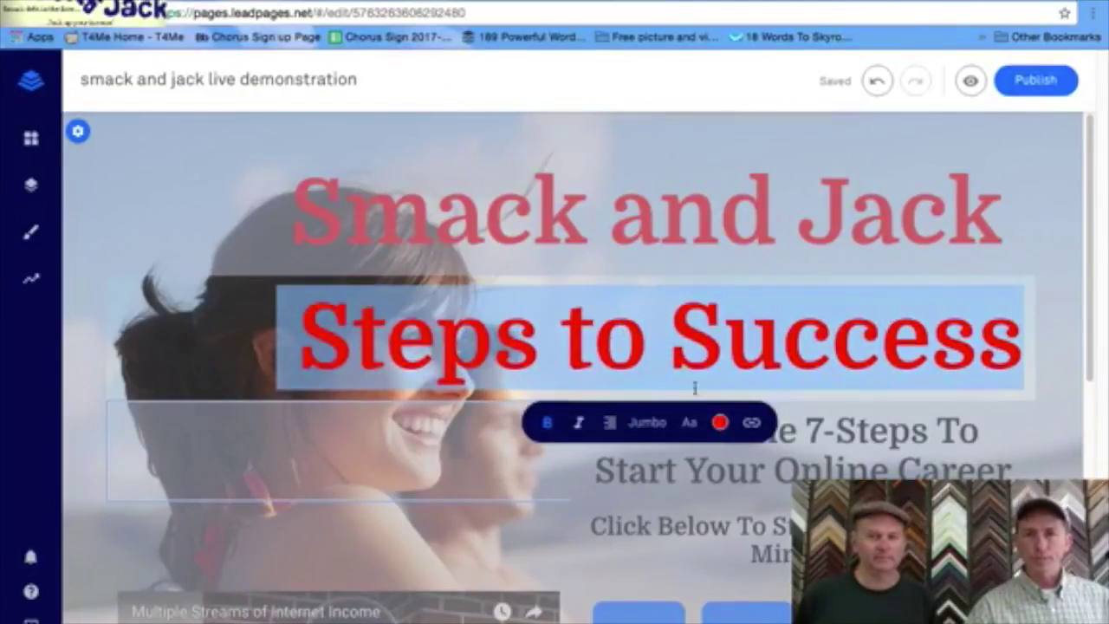
pyautogui.click(647, 424)
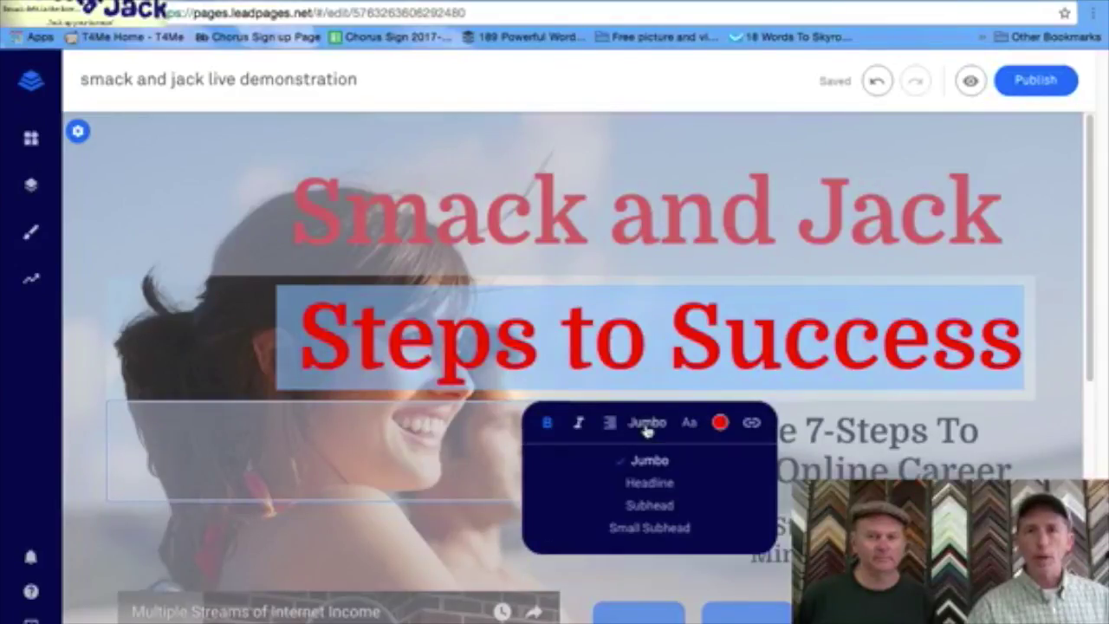
pyautogui.click(650, 483)
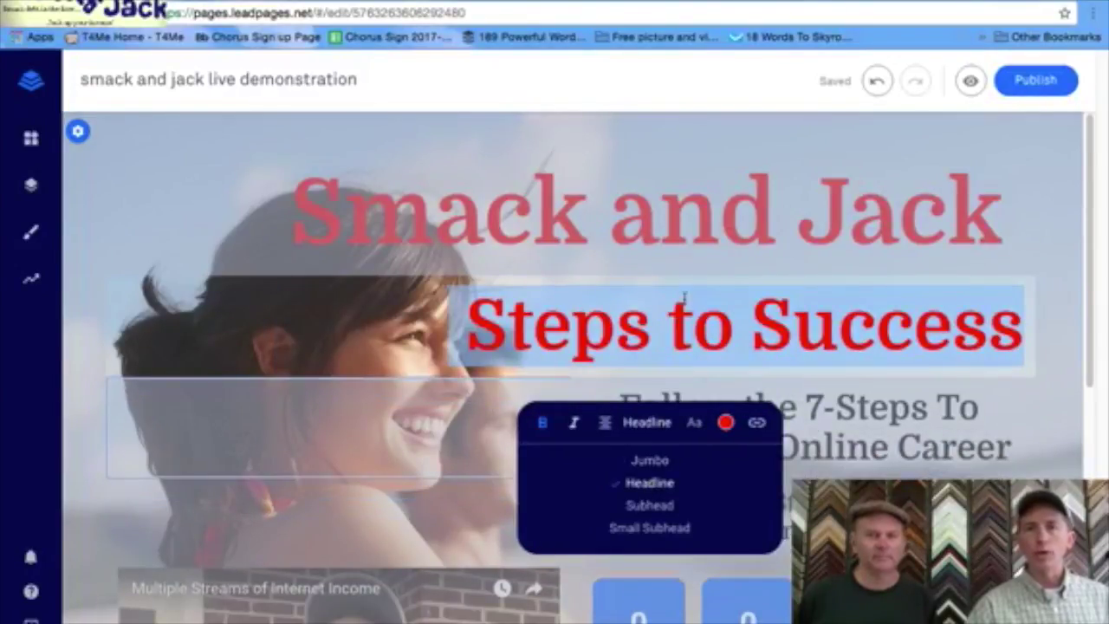
pyautogui.click(685, 248)
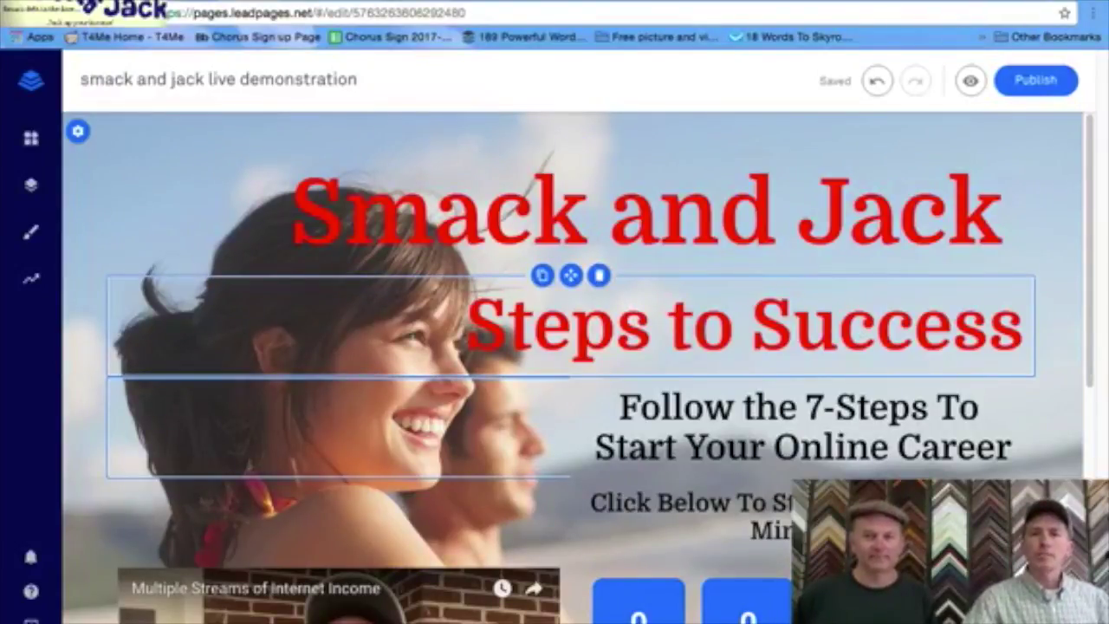
# - Insert "7" in front of "Steps to Success" so the line reads "7 Steps to Success"
pyautogui.click(448, 345)
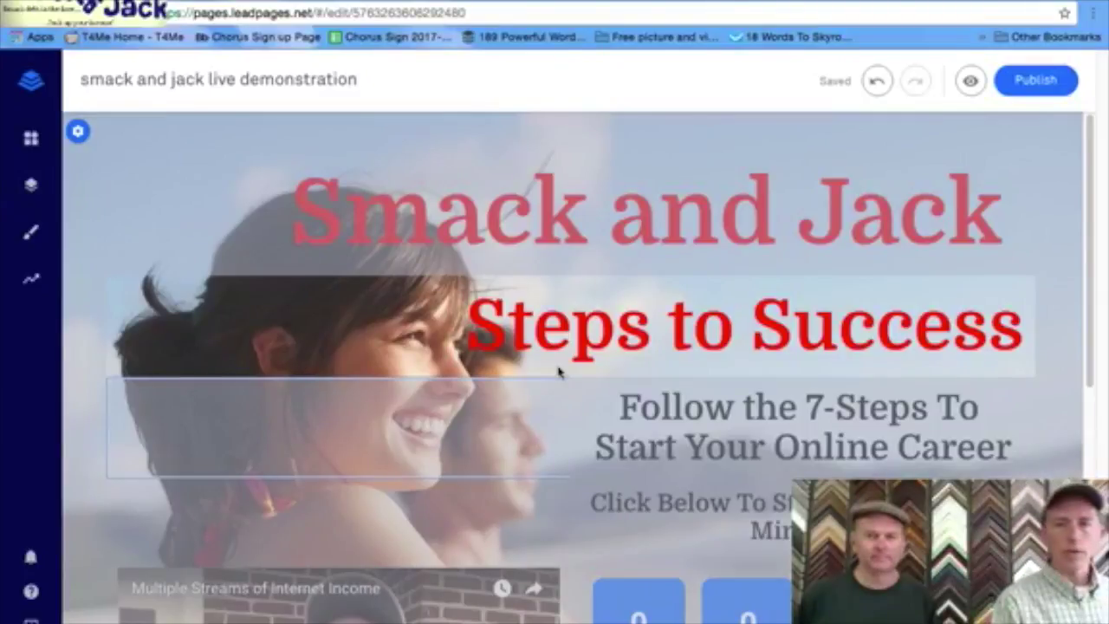
pyautogui.write('7')
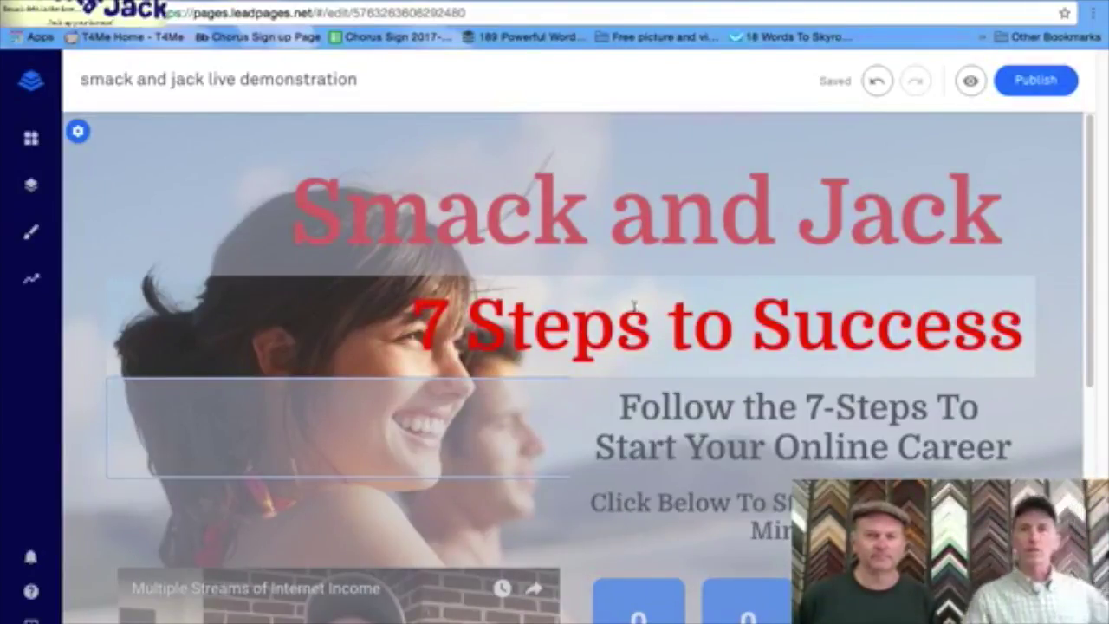
pyautogui.click(1053, 162)
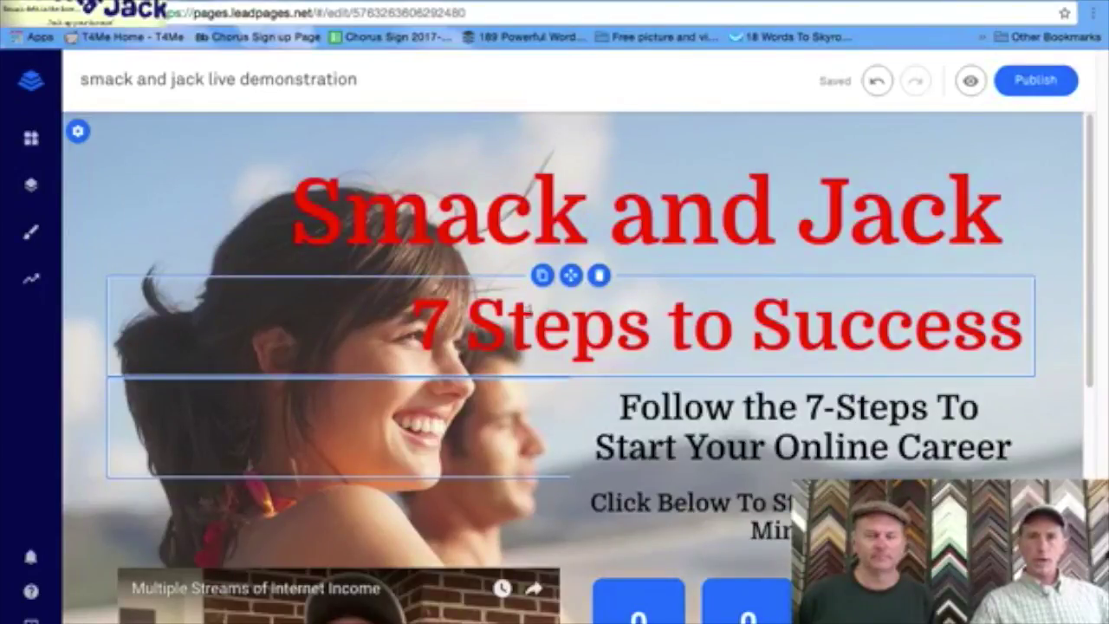
# - Set the text size of the "7 Steps to Success" line to 9
pyautogui.doubleClick(699, 358)
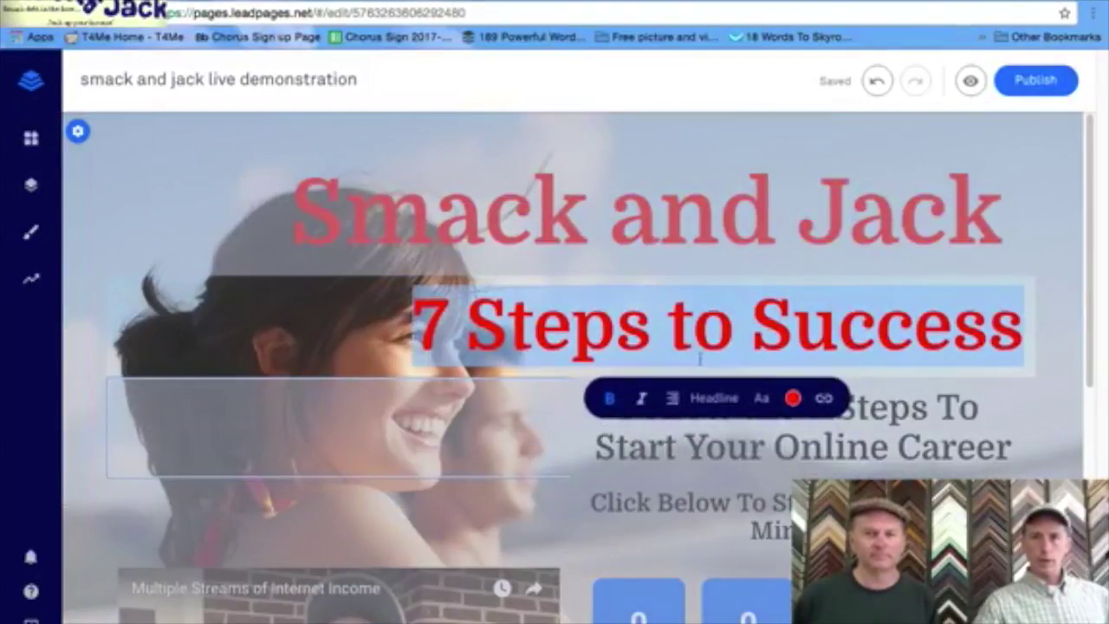
pyautogui.click(713, 398)
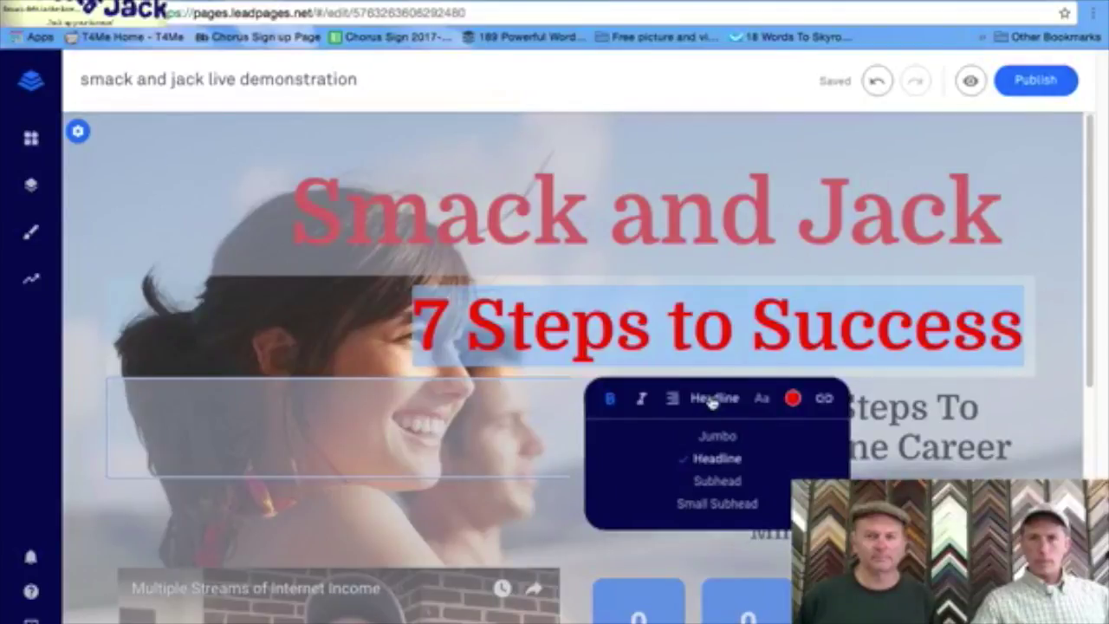
pyautogui.click(760, 400)
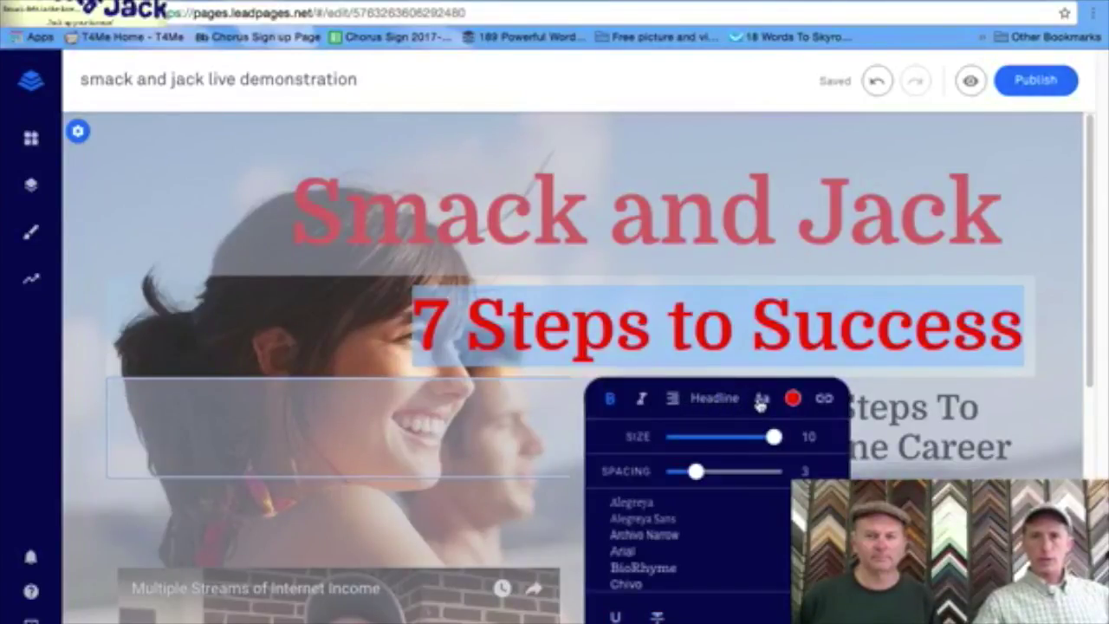
pyautogui.moveTo(771, 438); pyautogui.dragTo(763, 437)
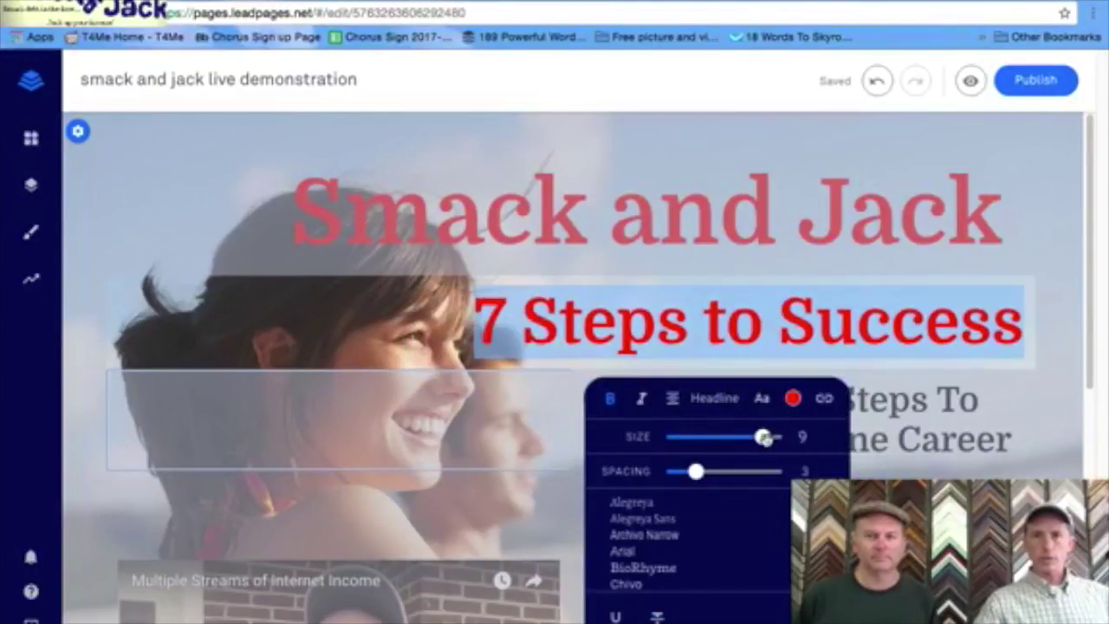
pyautogui.click(747, 165)
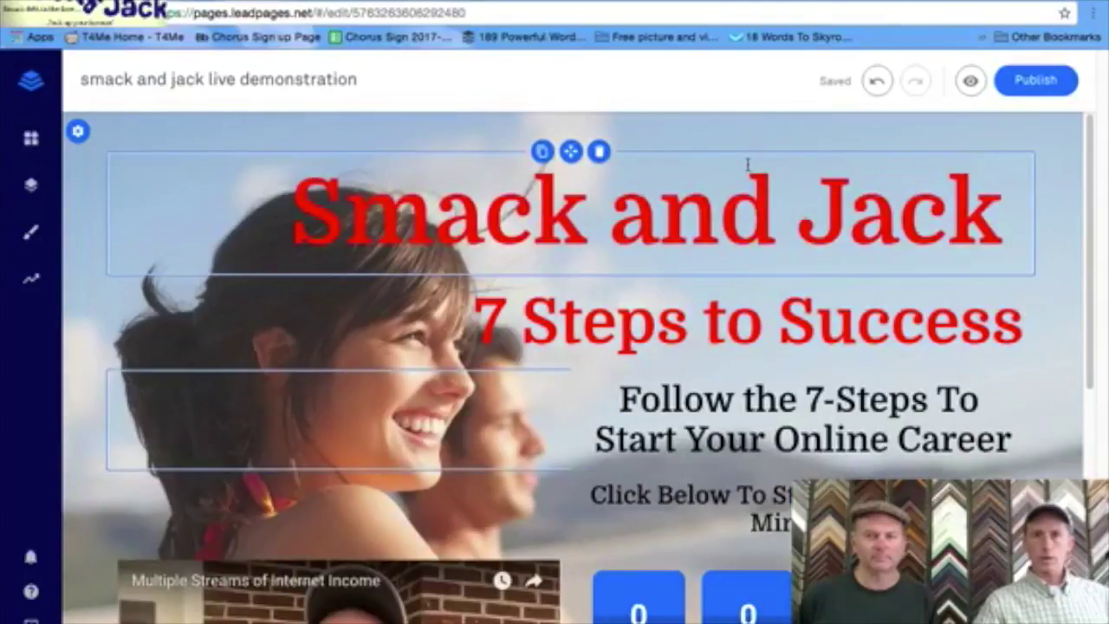
# - Underline the "Smack and Jack" headline text and leave text editing
pyautogui.doubleClick(484, 200)
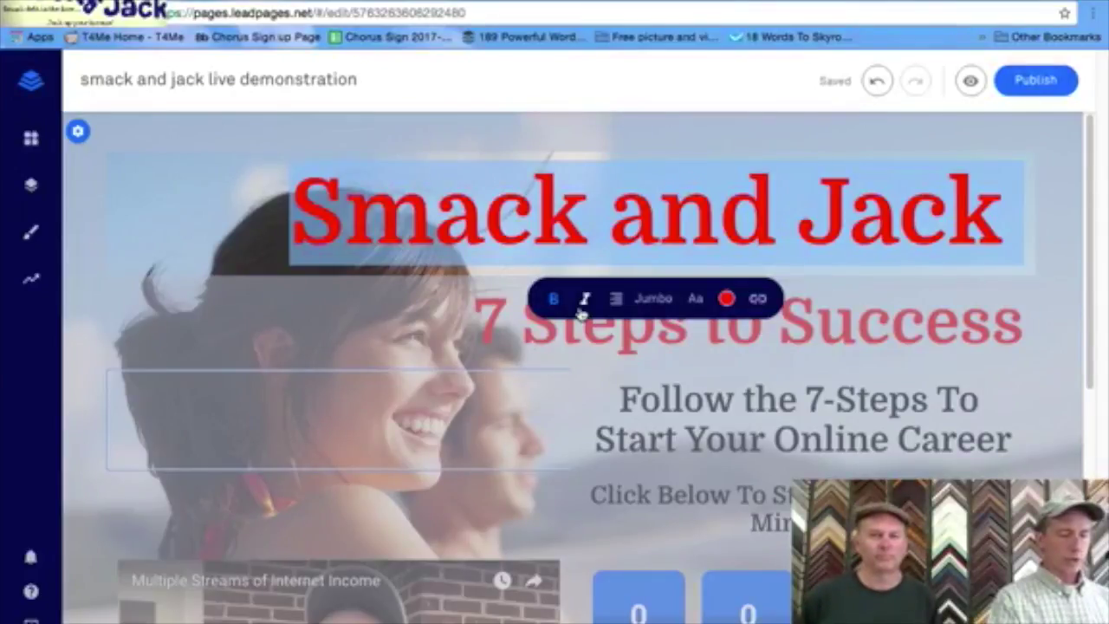
pyautogui.click(583, 310)
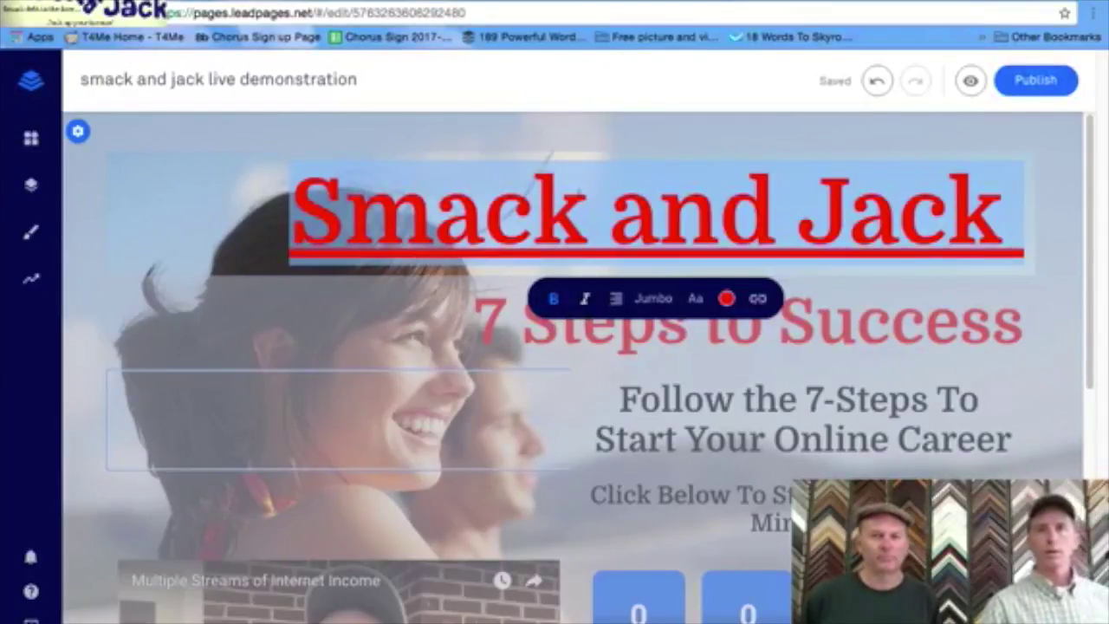
pyautogui.click(632, 130)
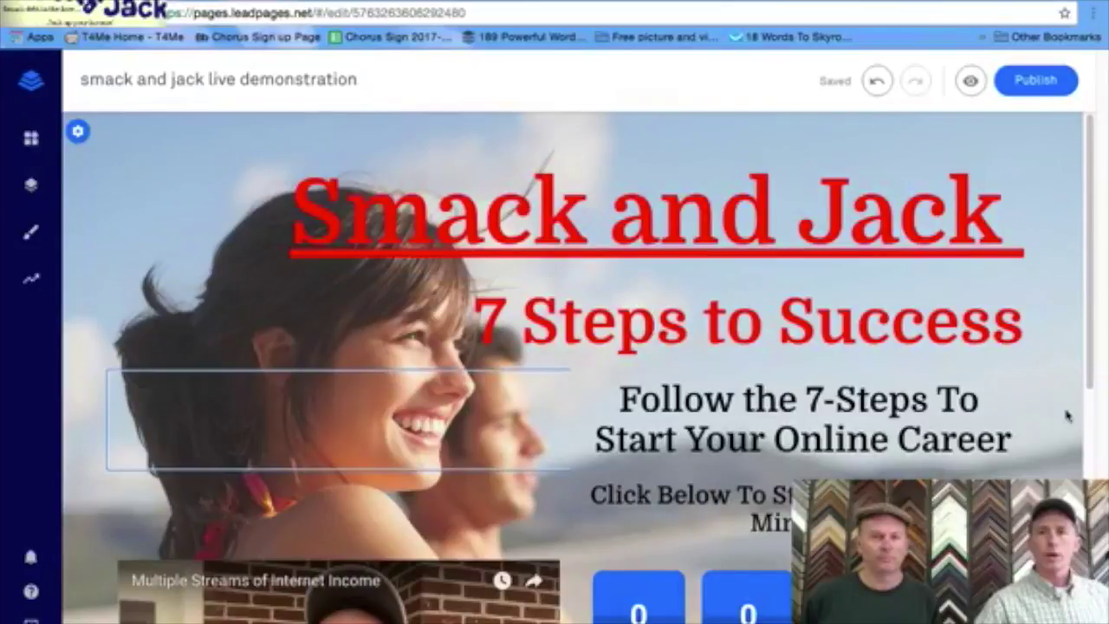
# - Set the spacing of the "Smack and Jack" headline to 4 and leave text editing
pyautogui.scroll(-5, 1067, 416)
pyautogui.scroll(5, 1068, 416)
pyautogui.scroll(-1, 854, 499)
pyautogui.scroll(1, 854, 498)
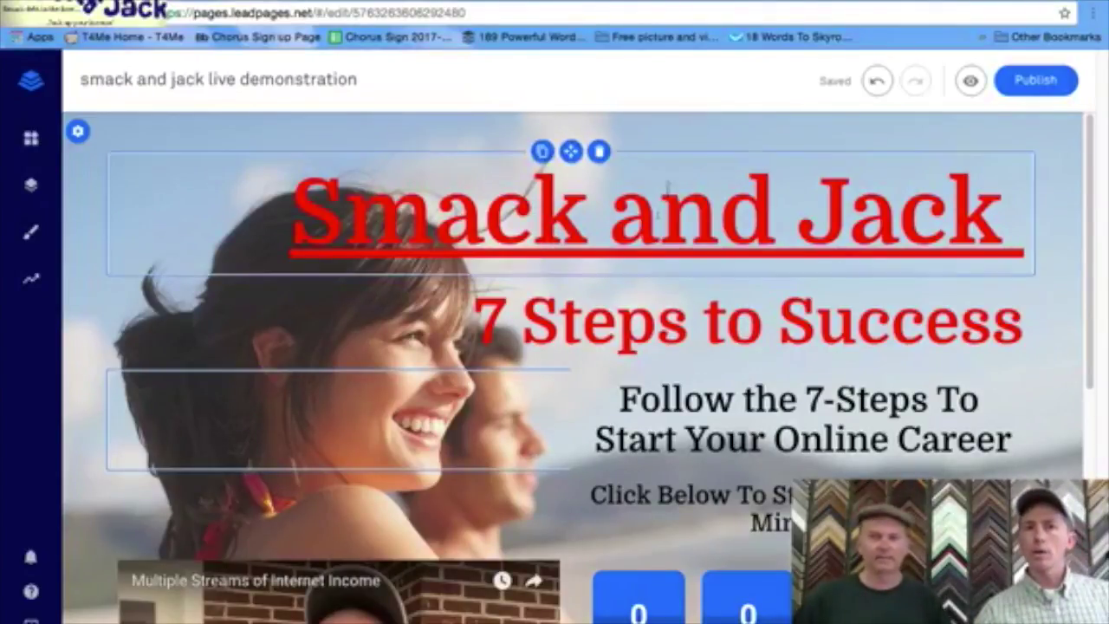
pyautogui.click(660, 212)
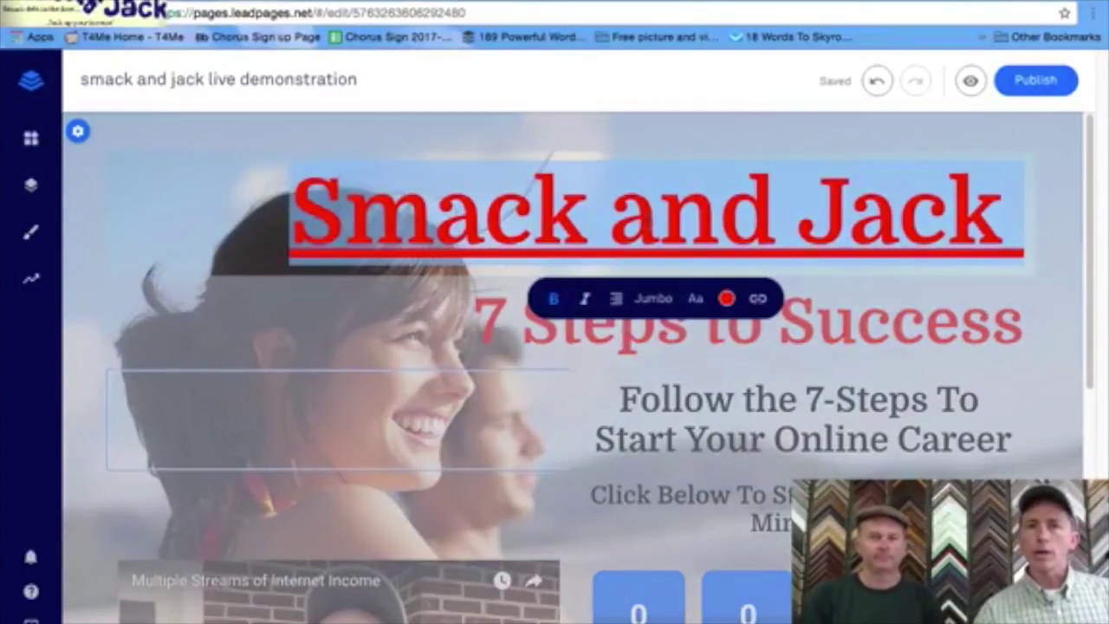
pyautogui.click(695, 299)
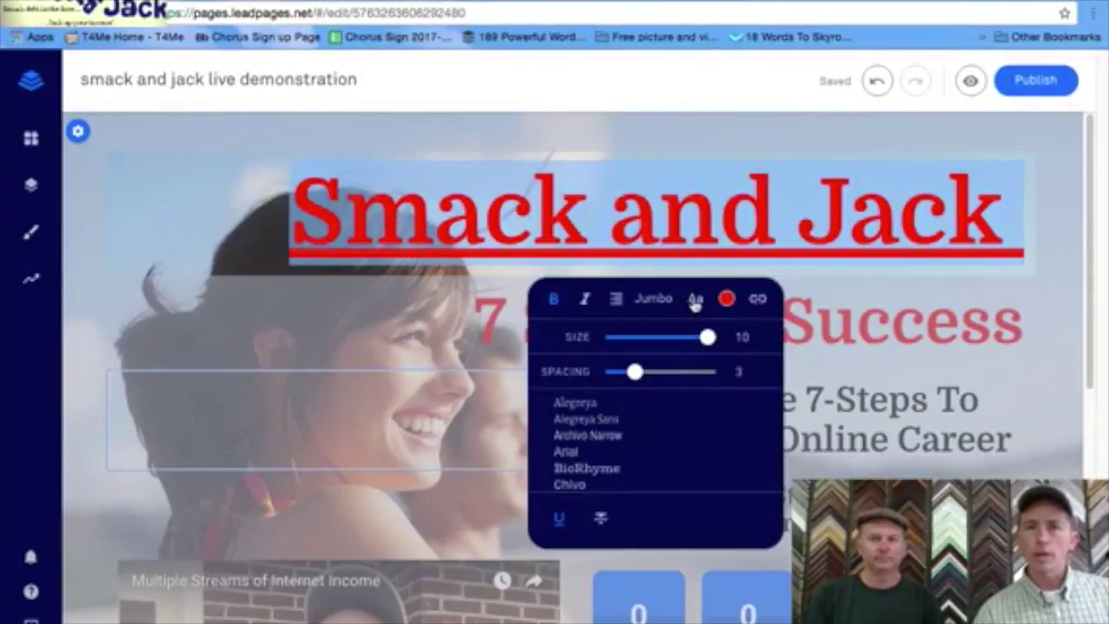
pyautogui.moveTo(636, 373); pyautogui.dragTo(646, 373)
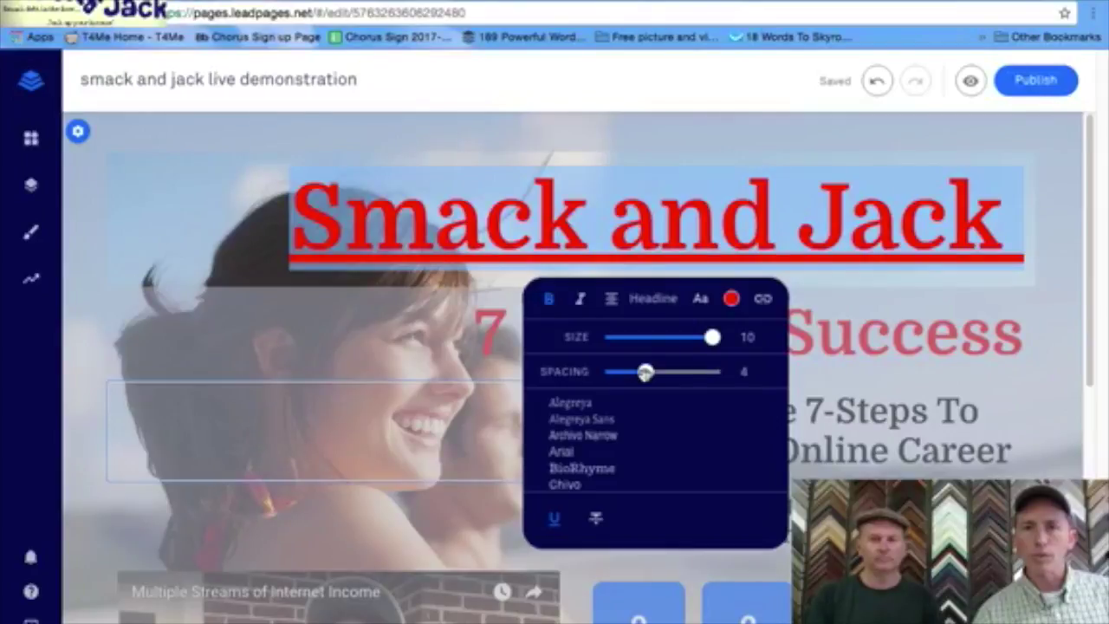
pyautogui.click(678, 138)
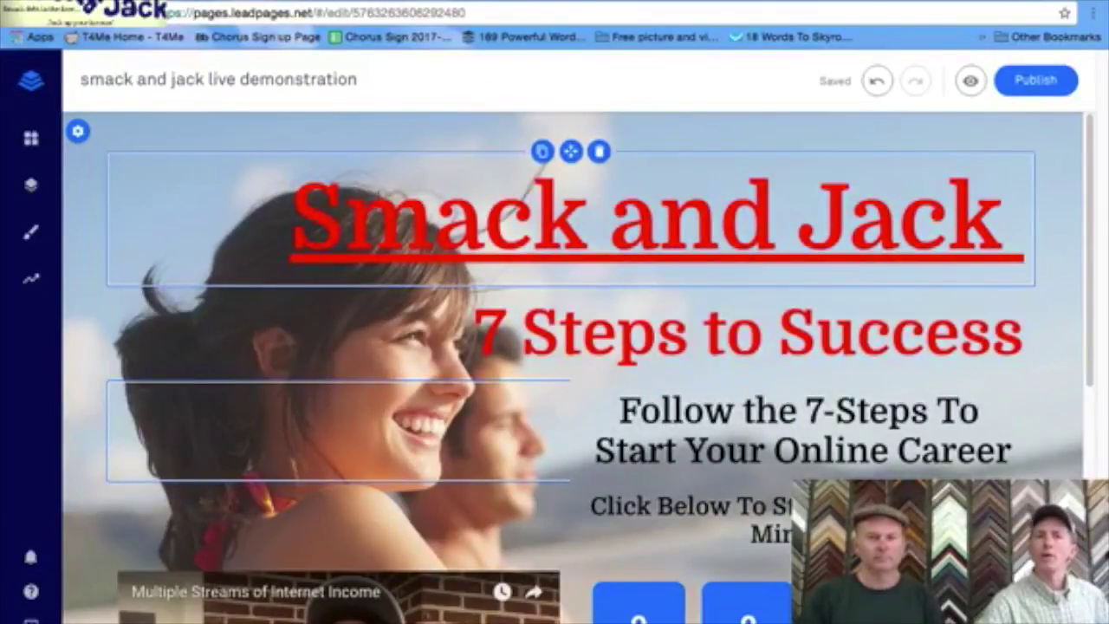
# - Preview the landing page in desktop view from the headline down to the opt-in button, and return to editing
pyautogui.scroll(-1, 537, 174)
pyautogui.scroll(-2, 540, 374)
pyautogui.scroll(2, 540, 374)
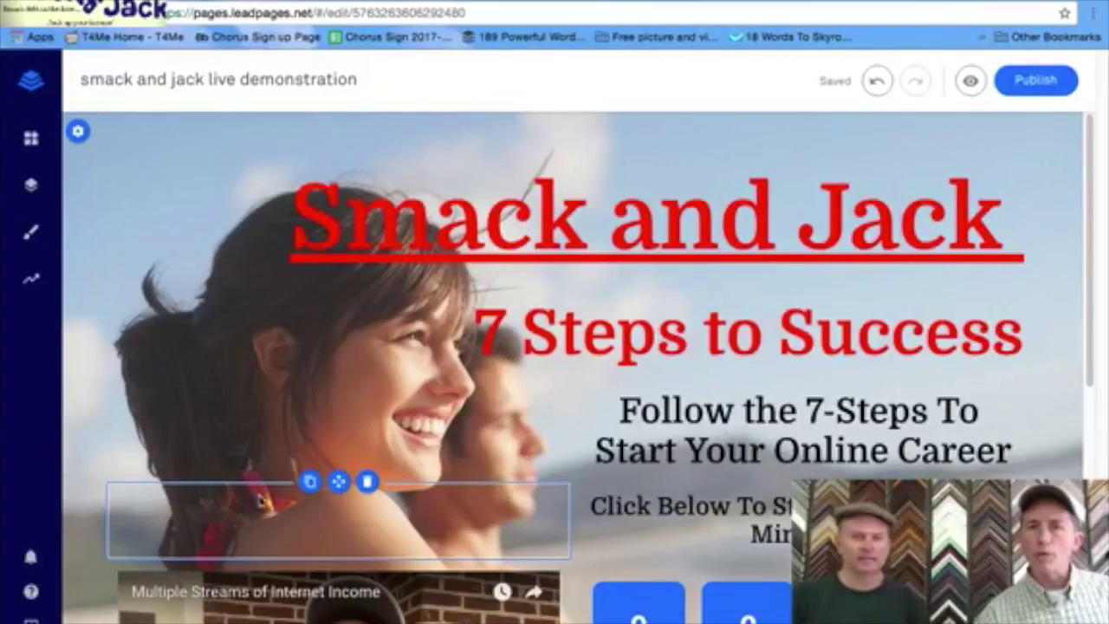
pyautogui.scroll(-4, 780, 390)
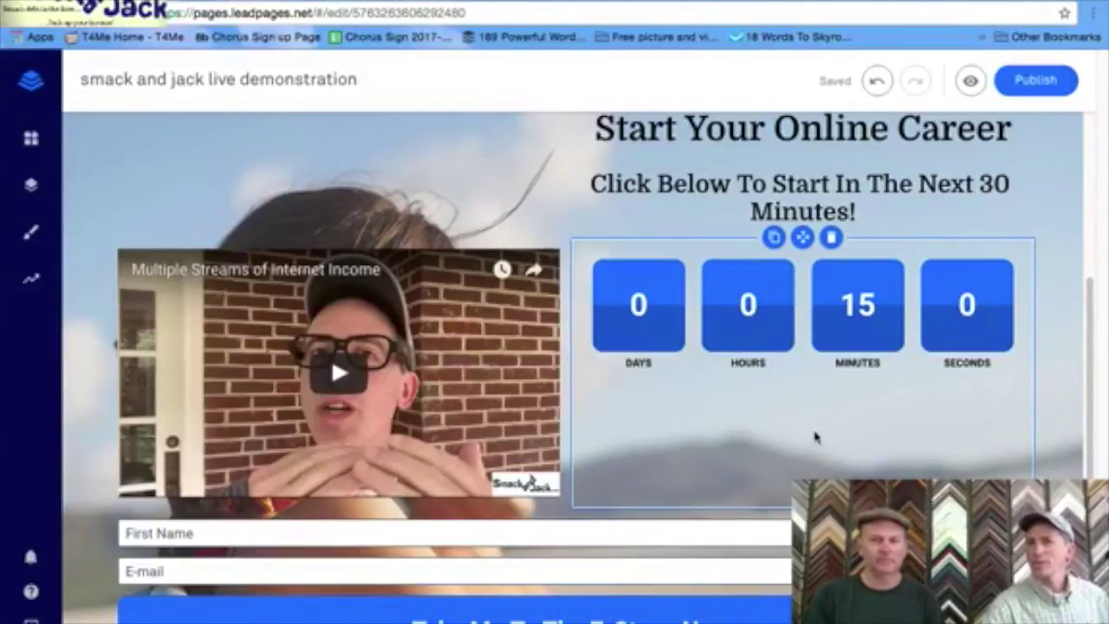
pyautogui.scroll(4, 862, 465)
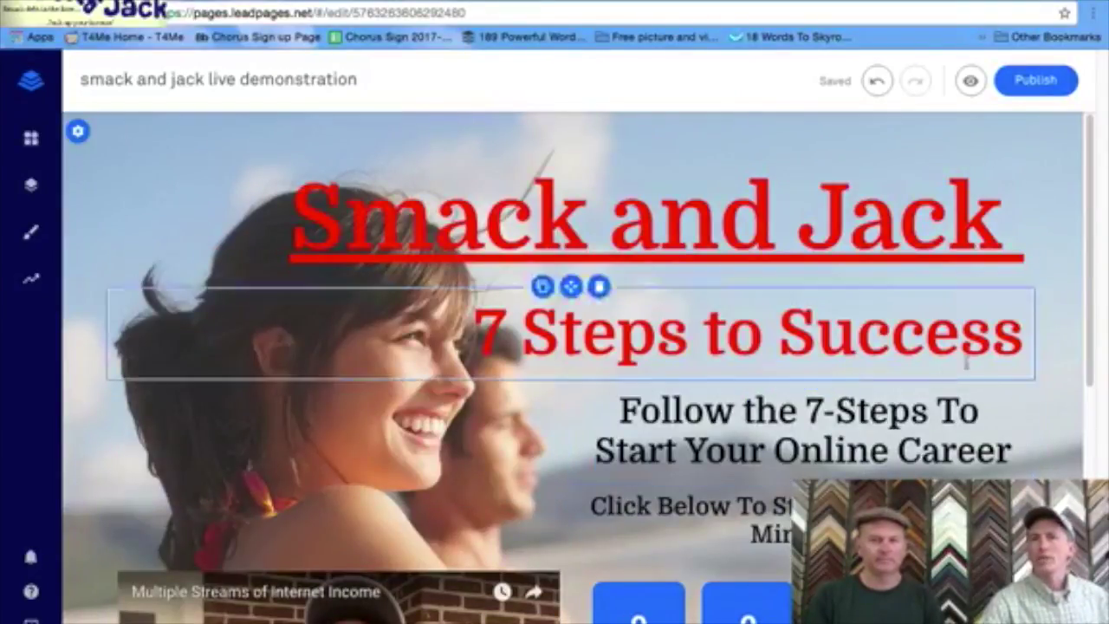
pyautogui.click(970, 81)
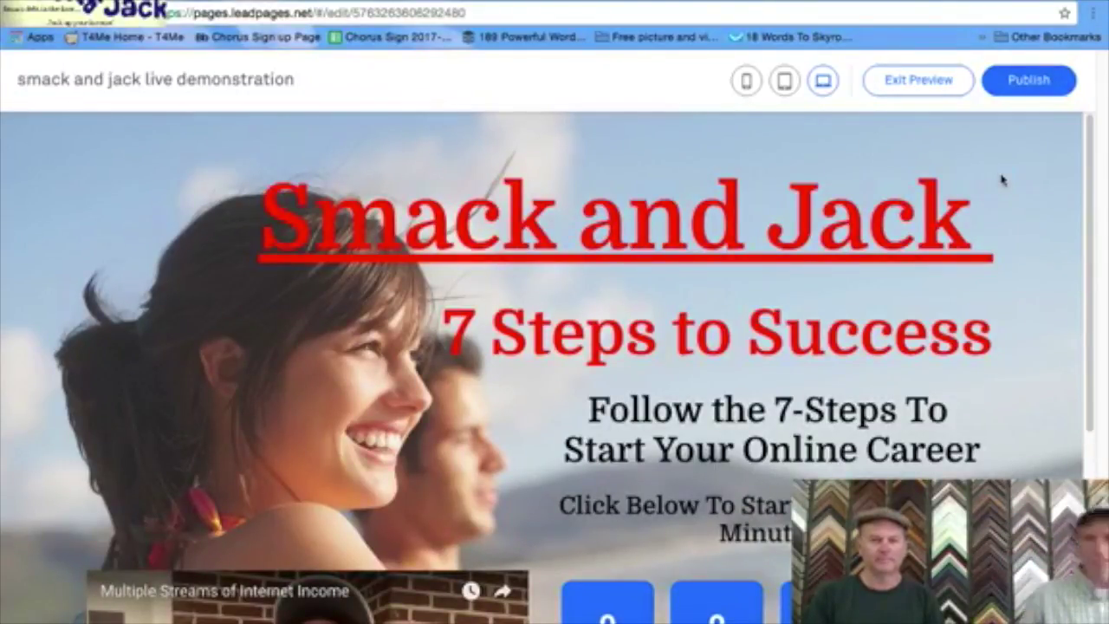
pyautogui.scroll(-5, 1037, 206)
pyautogui.scroll(4, 1043, 208)
pyautogui.scroll(1, 1044, 208)
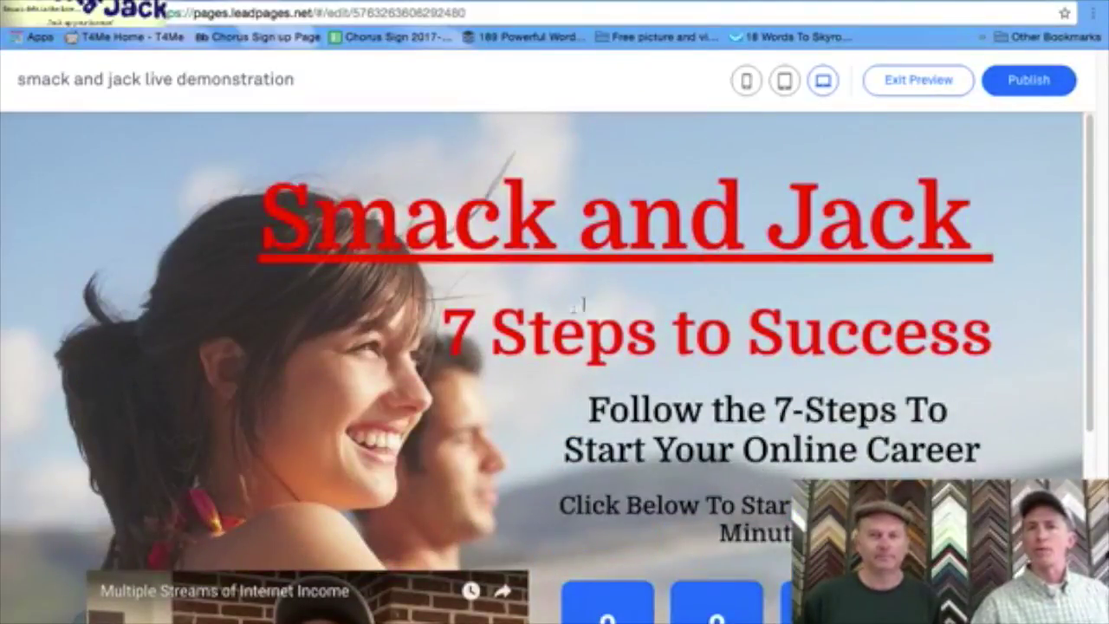
pyautogui.scroll(-6, 411, 334)
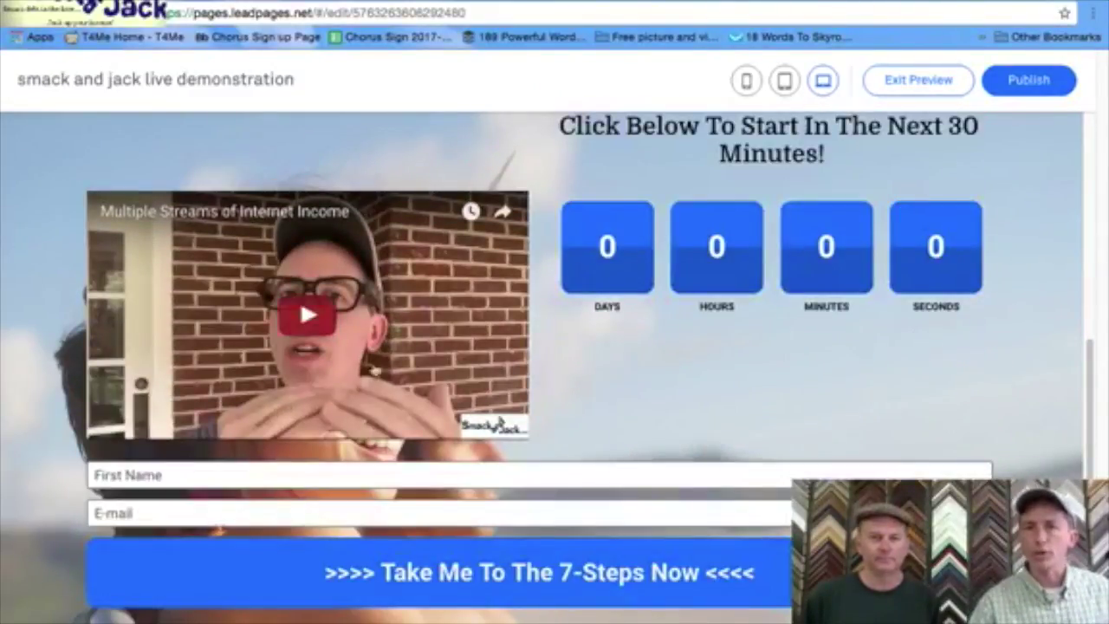
pyautogui.scroll(4, 411, 335)
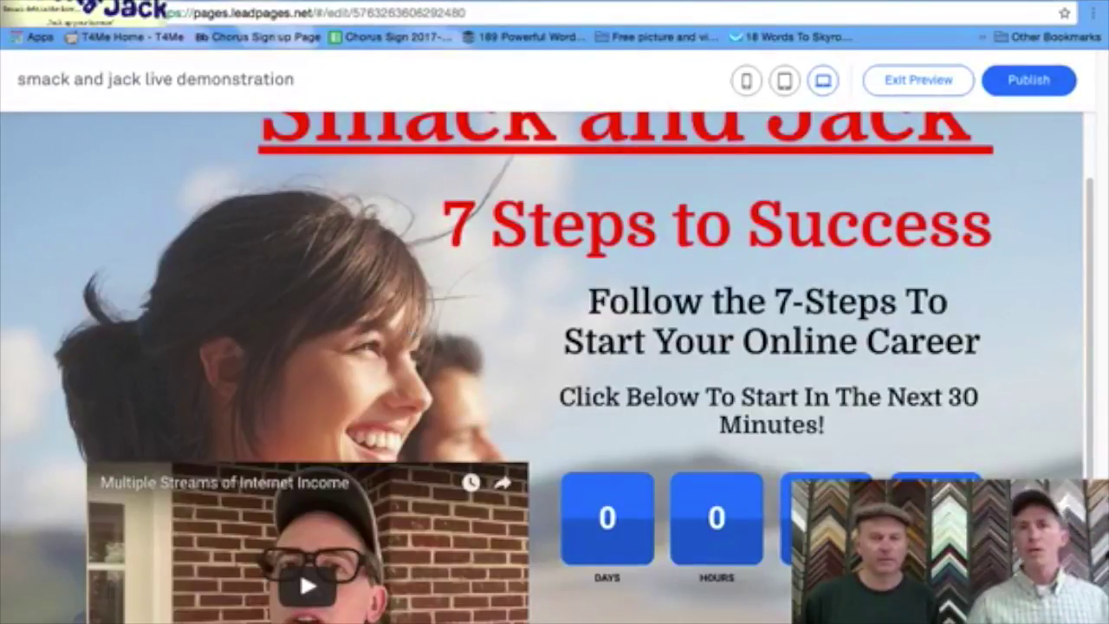
pyautogui.click(920, 84)
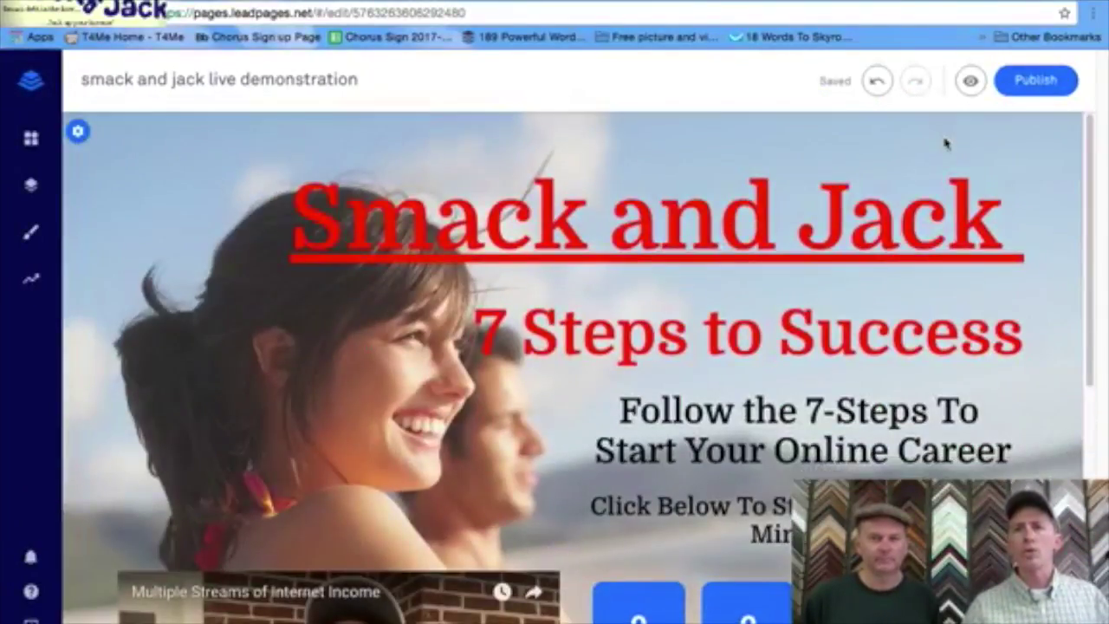
# - Open the opt-in form for editing and go through its integrations and fields to the follow-up settings
pyautogui.scroll(-5, 954, 174)
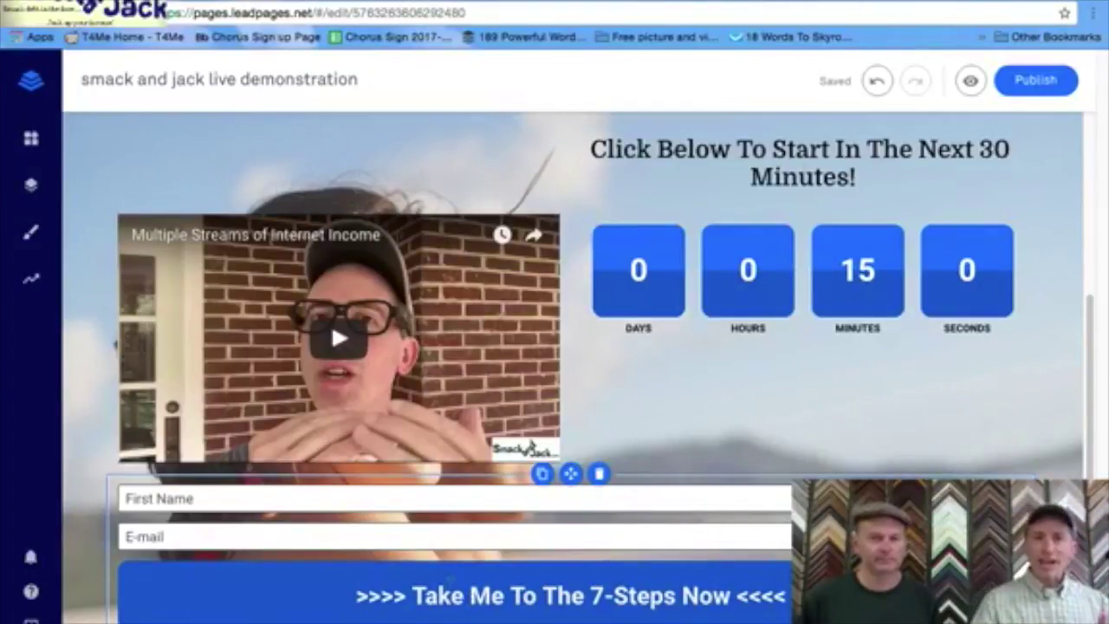
pyautogui.click(292, 530)
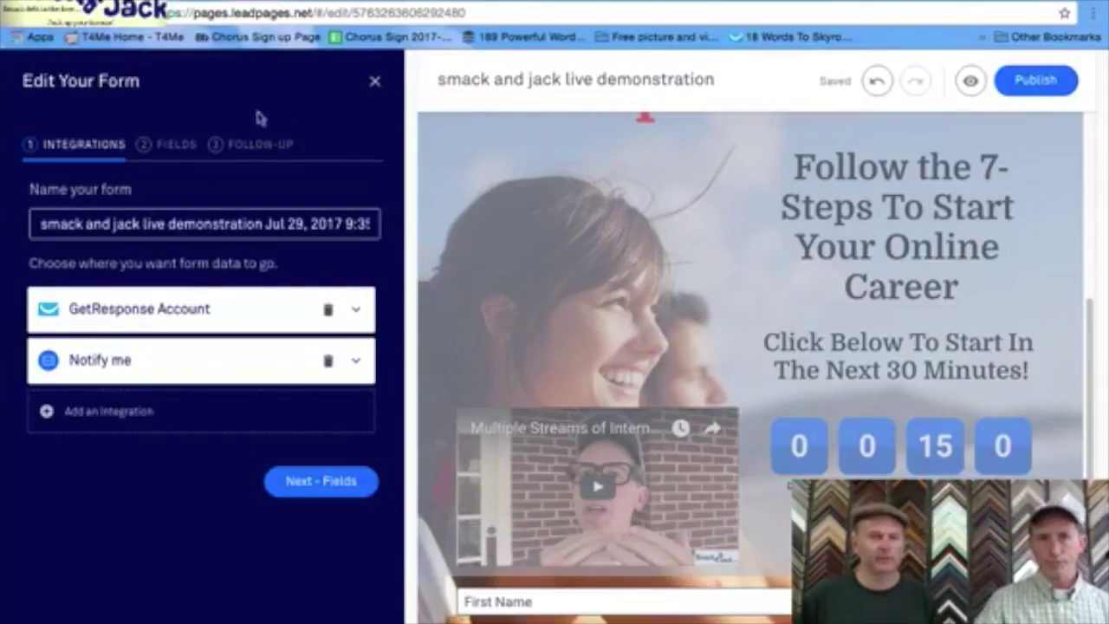
pyautogui.click(177, 145)
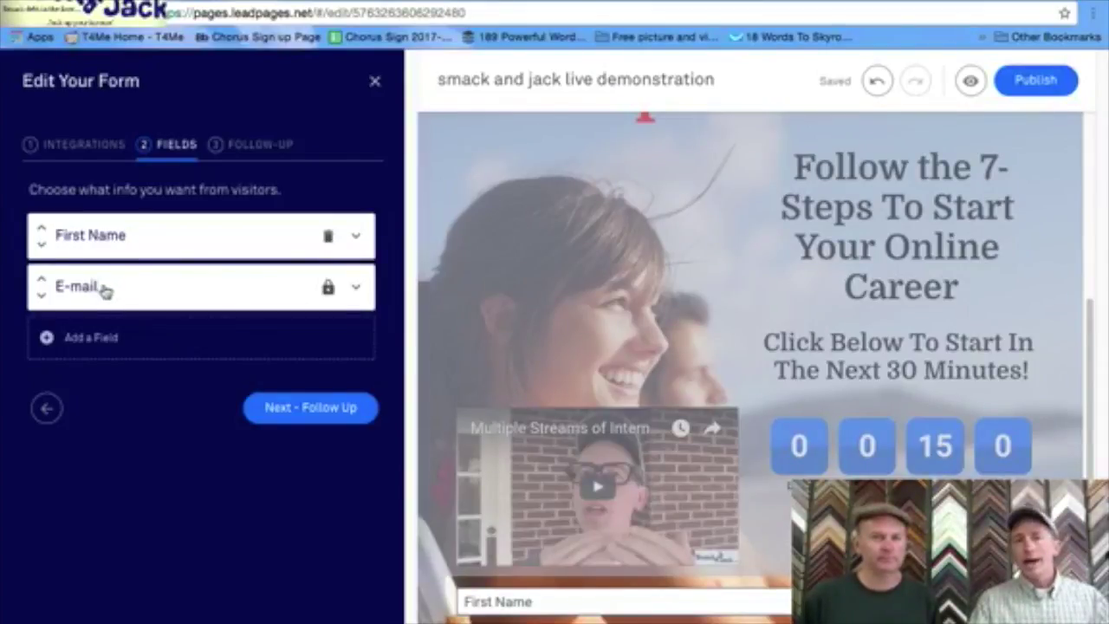
pyautogui.click(258, 149)
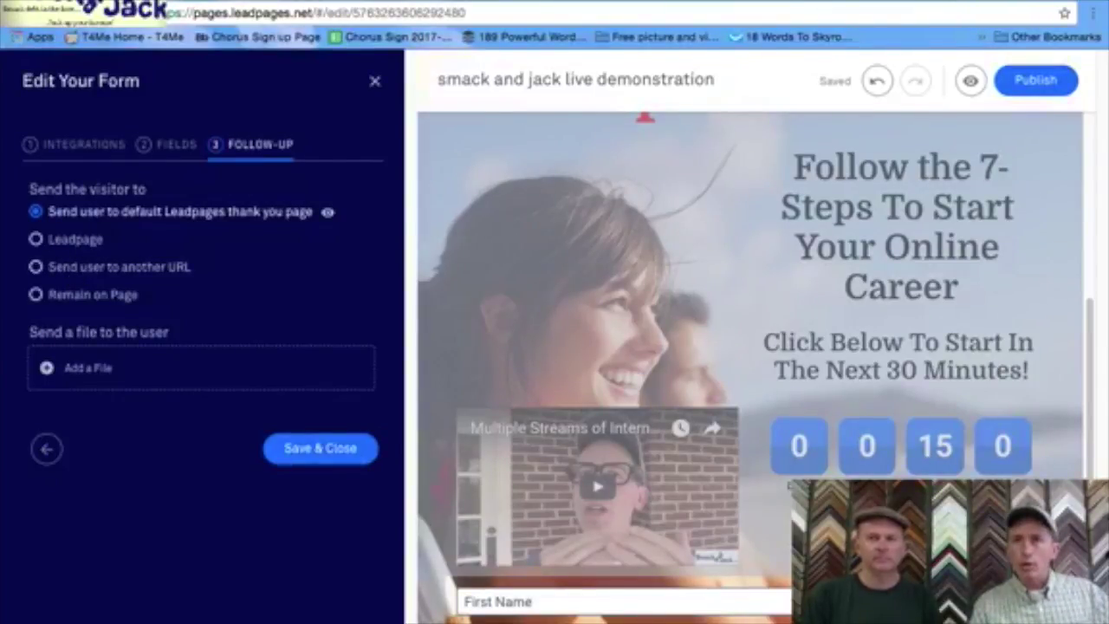
# - Switch to ClickMagick, expand the "List - Sell without selling" link and select its full tracking link
pyautogui.click(961, 1)
pyautogui.scroll(-5, 1023, 213)
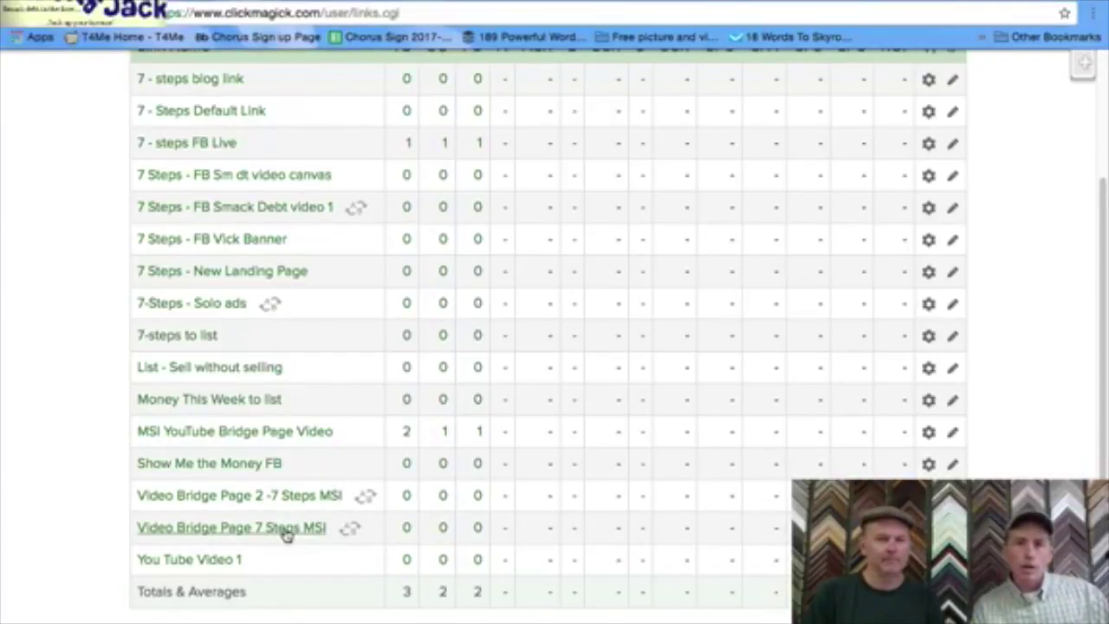
pyautogui.moveTo(286, 535)
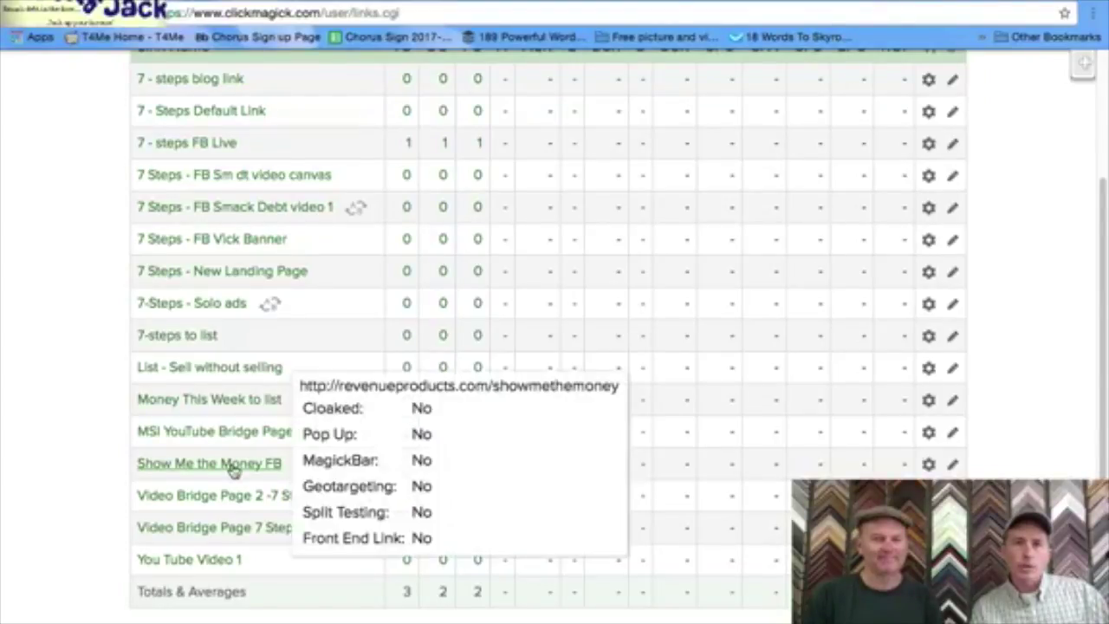
pyautogui.moveTo(228, 368)
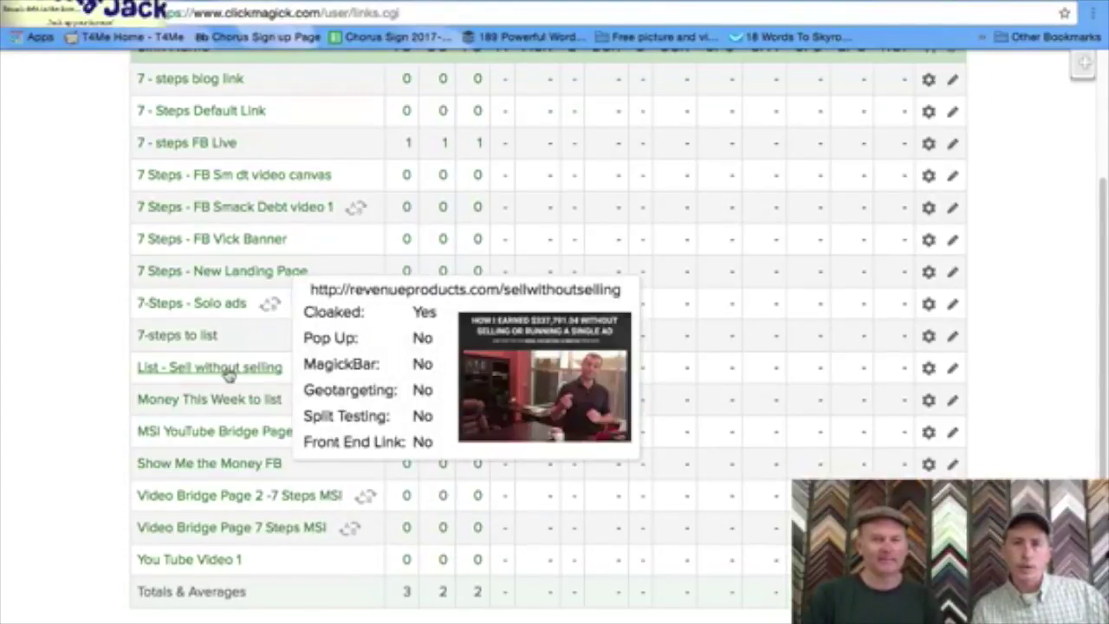
pyautogui.click(228, 369)
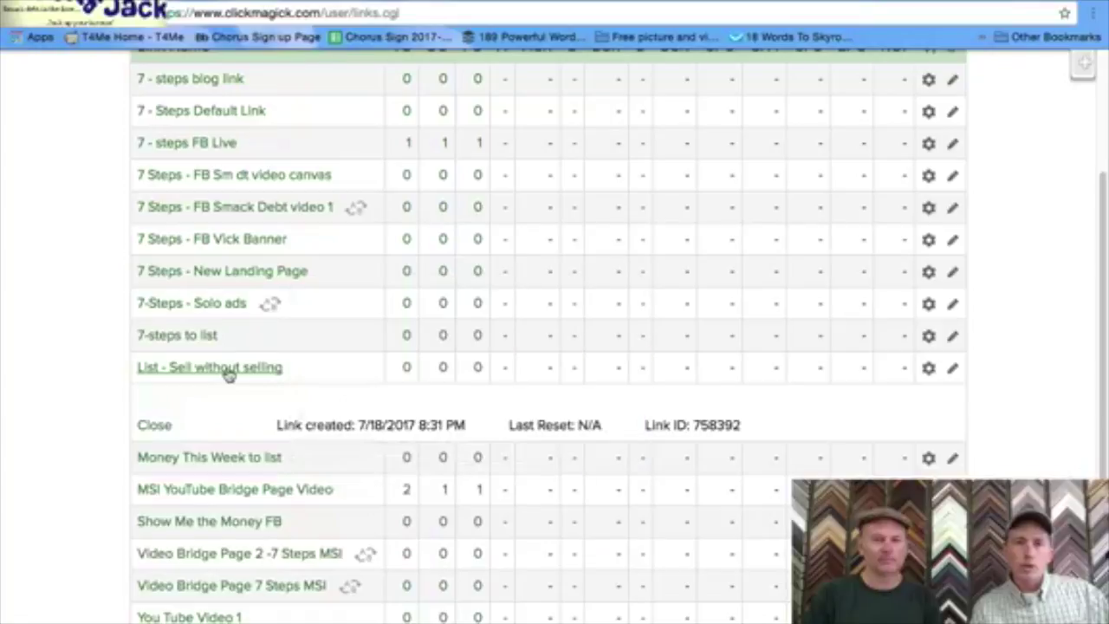
pyautogui.click(656, 413)
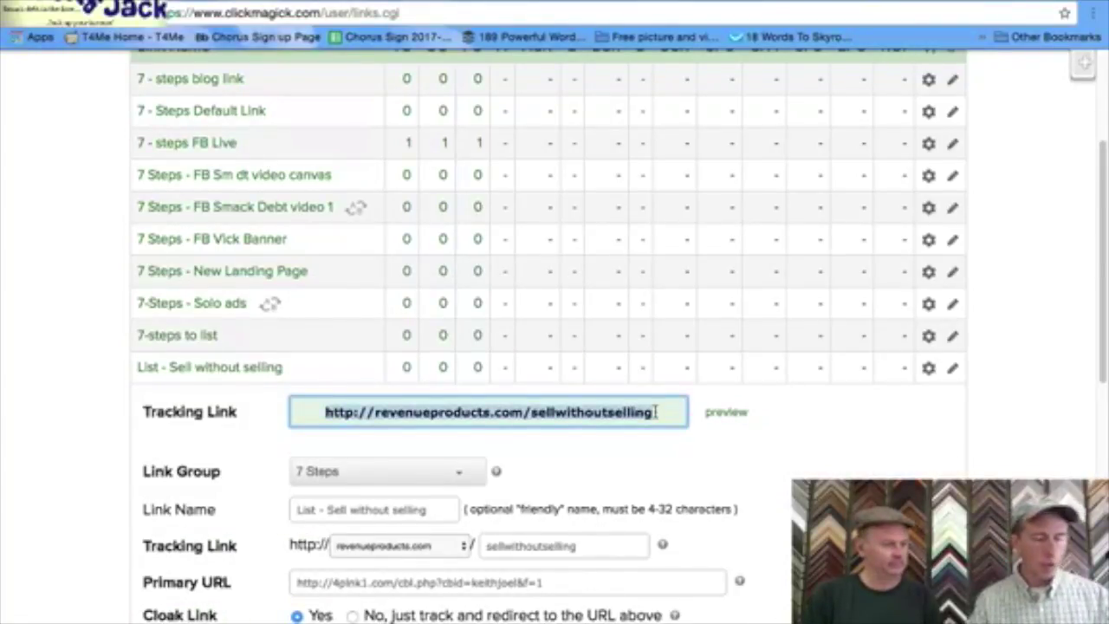
# - Return to Leadpages and set the form's follow-up to send the user to another URL
pyautogui.hotkey('ctrl', 'Tab')
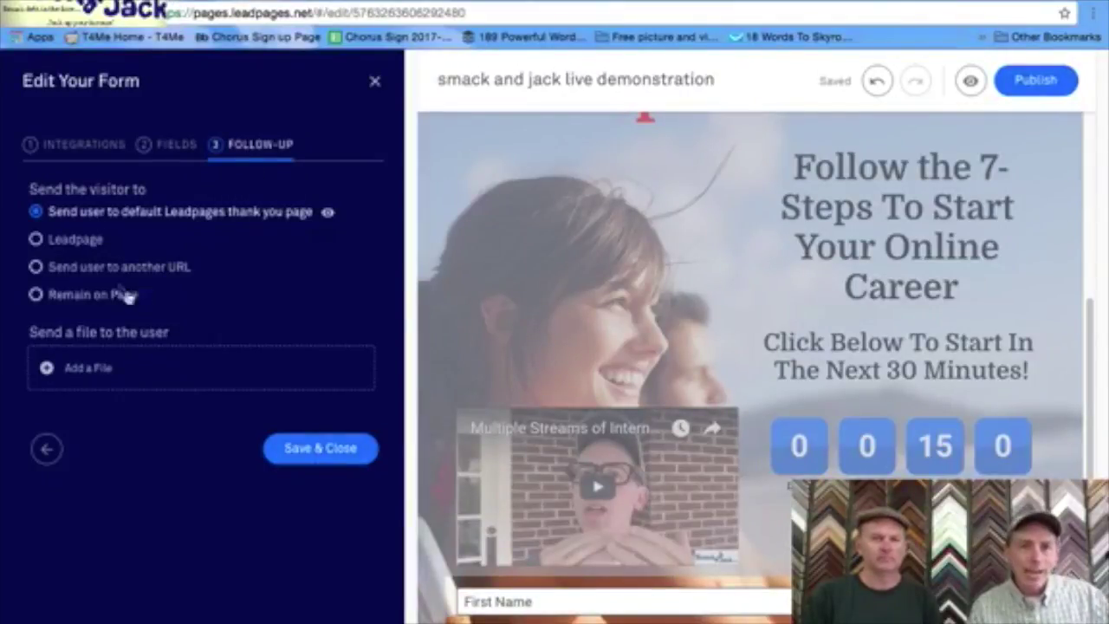
pyautogui.click(36, 269)
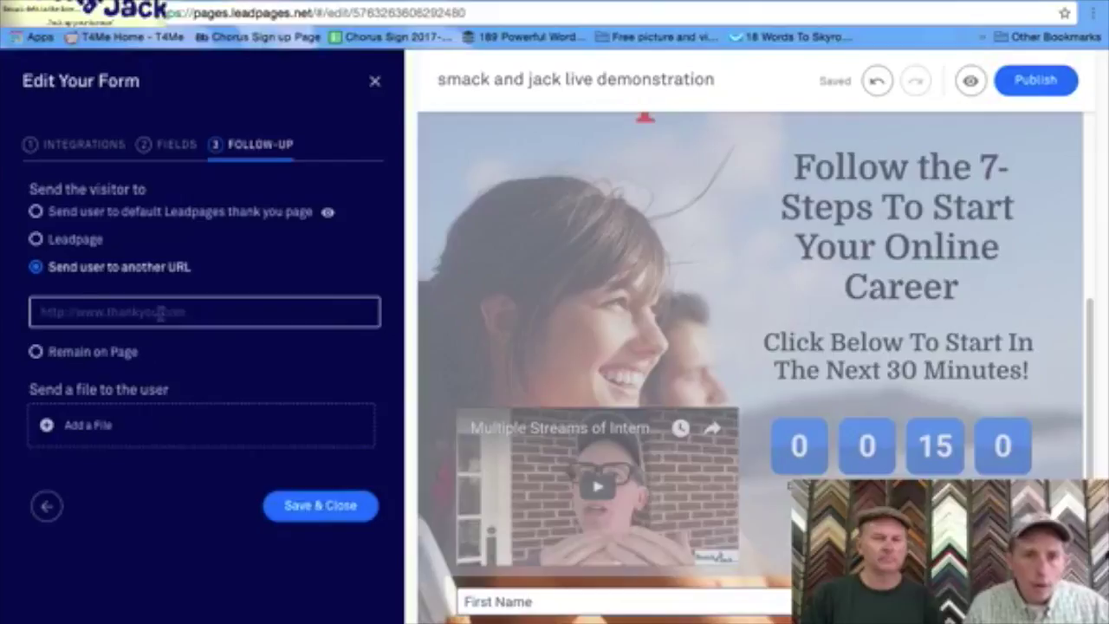
pyautogui.rightClick(159, 314)
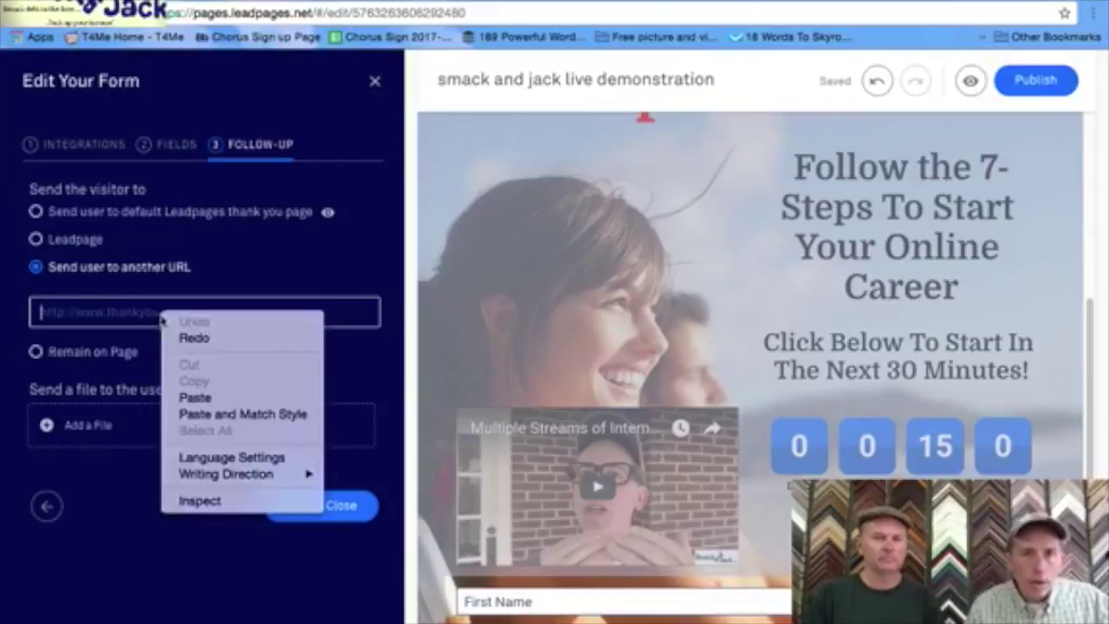
pyautogui.click(195, 397)
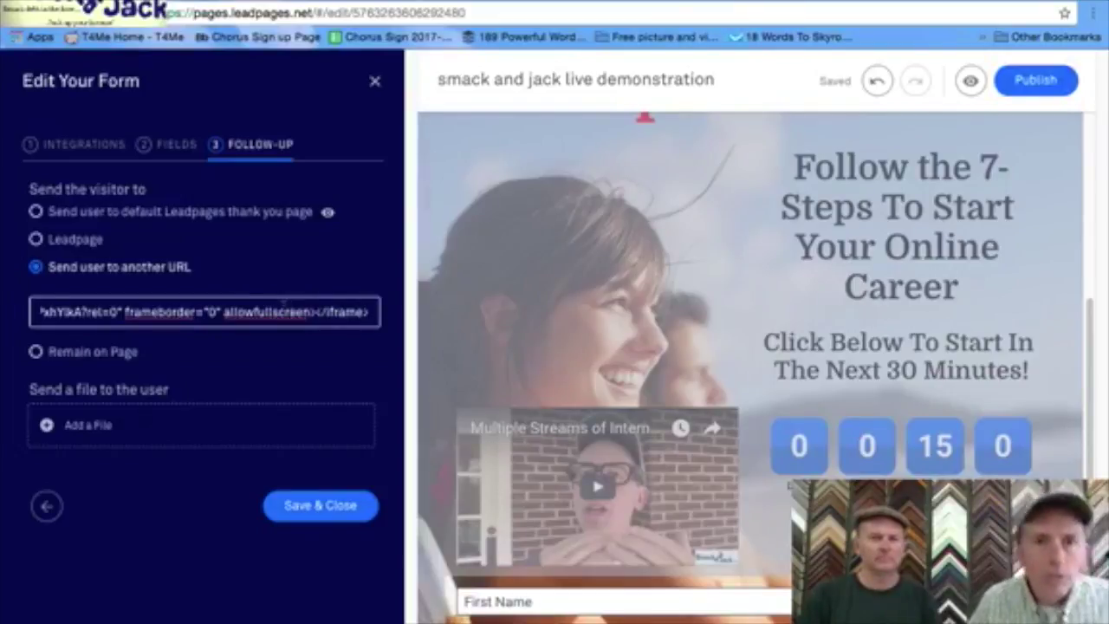
pyautogui.tripleClick(314, 309)
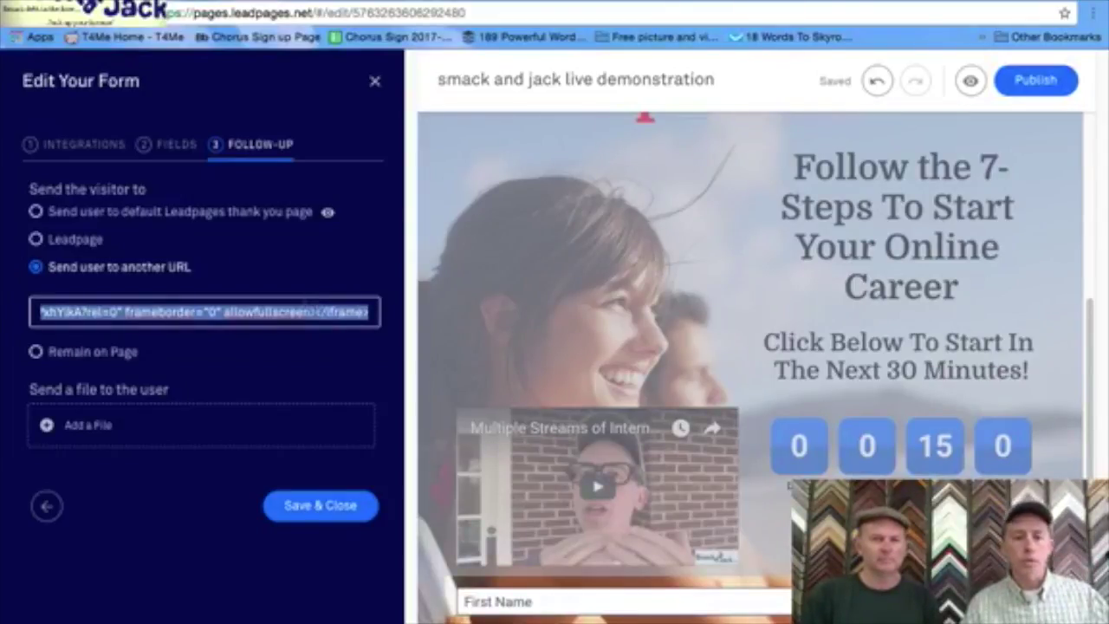
pyautogui.press('BackSpace')
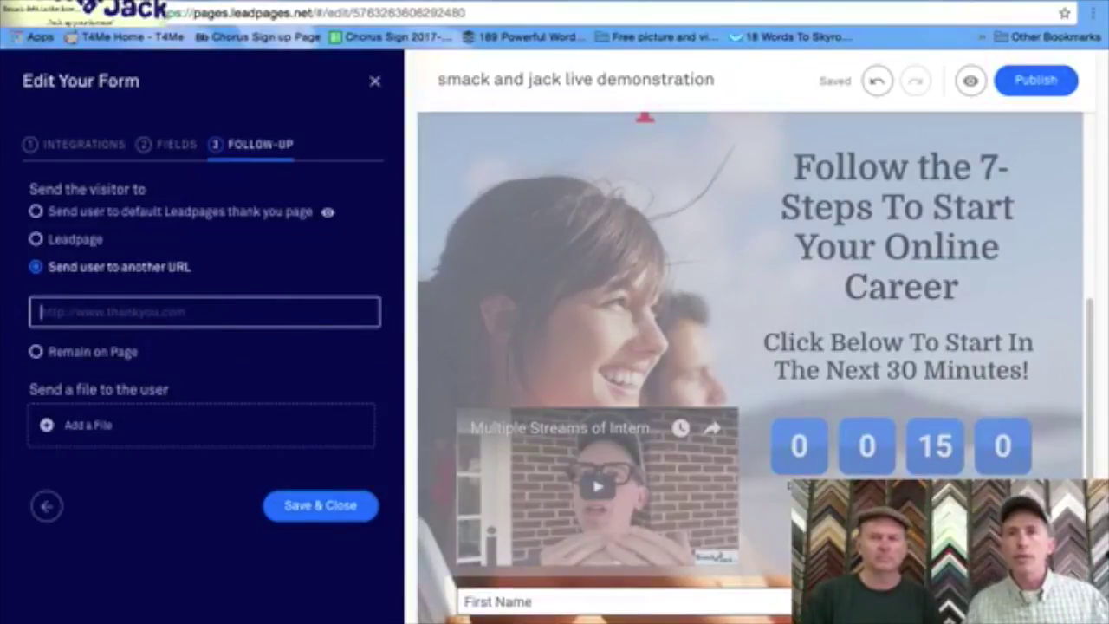
pyautogui.hotkey('ctrl', 'Tab')
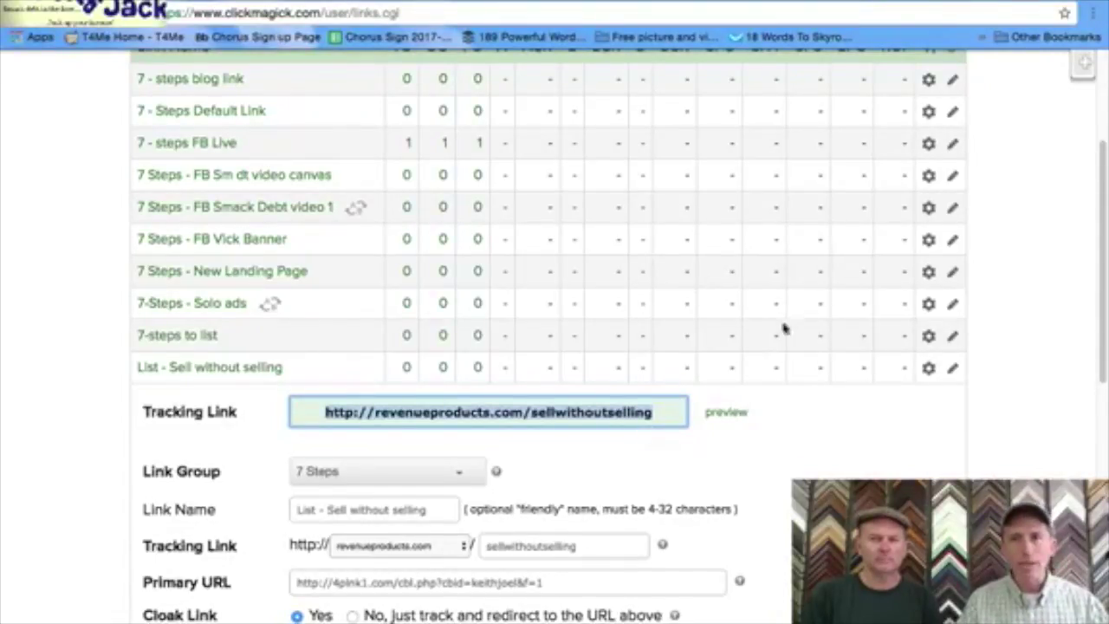
pyautogui.hotkey('ctrl', 'shift', 'Tab')
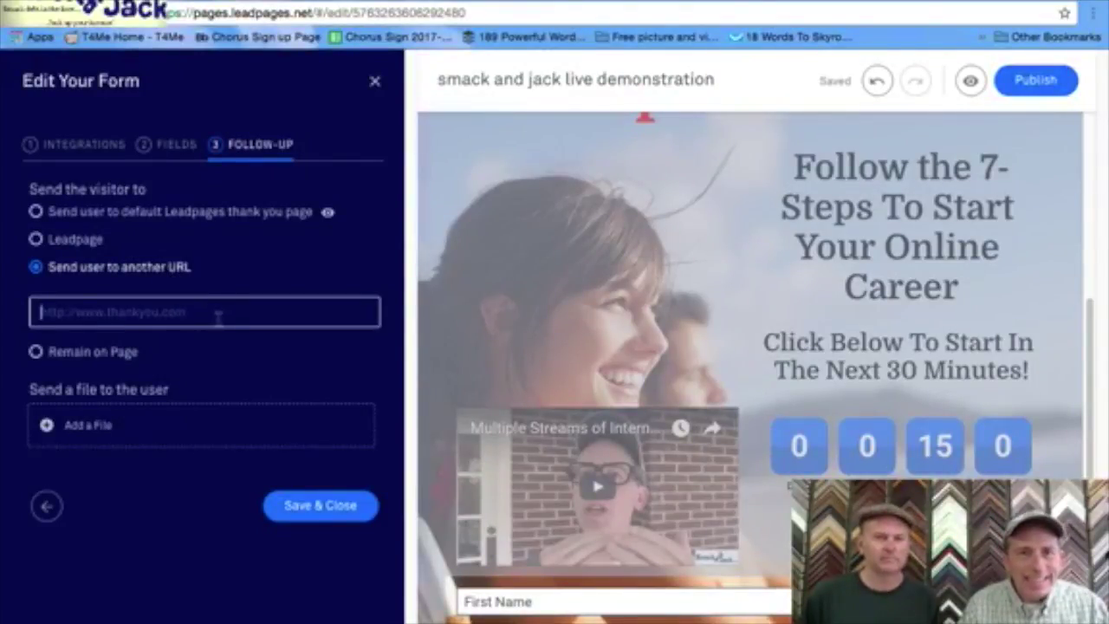
pyautogui.hotkey('ctrl', 'Tab')
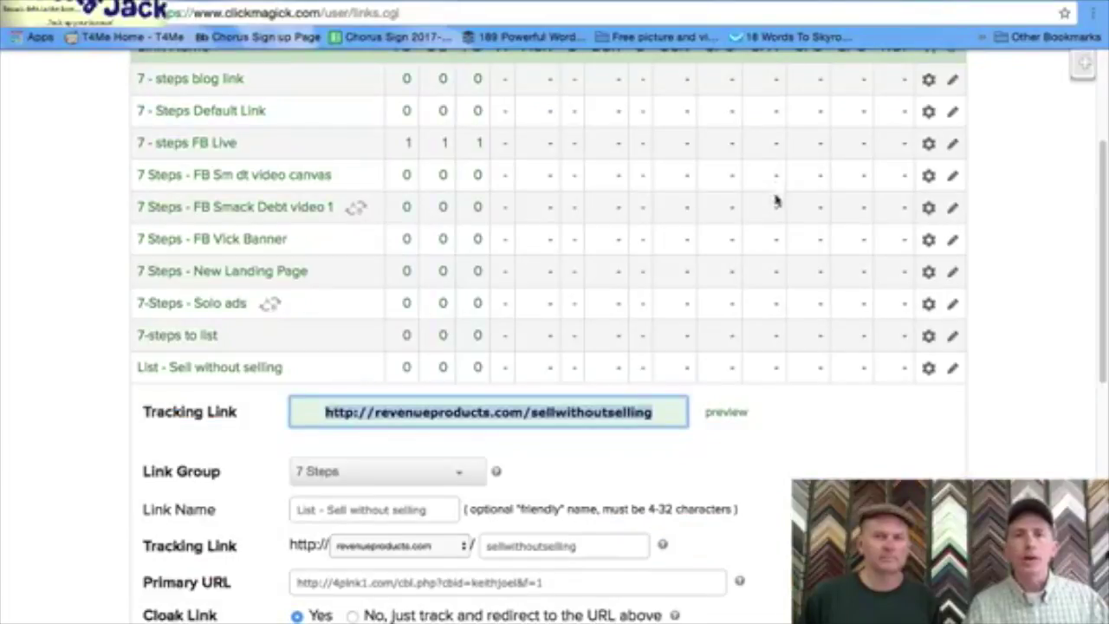
pyautogui.rightClick(570, 417)
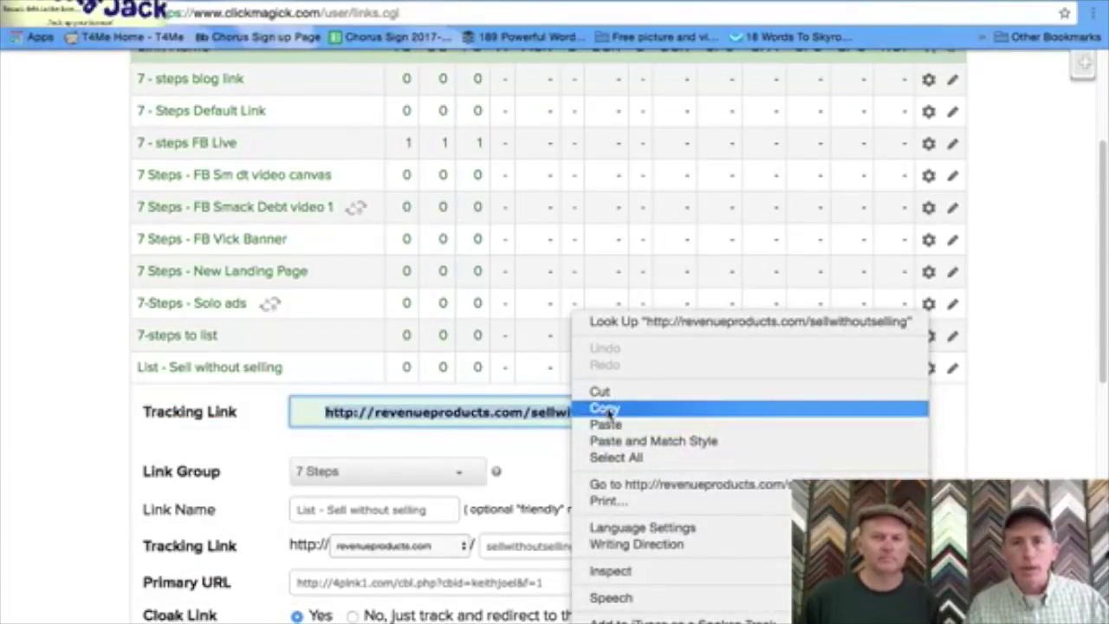
pyautogui.click(605, 408)
pyautogui.hotkey('ctrl', 'shift', 'Tab')
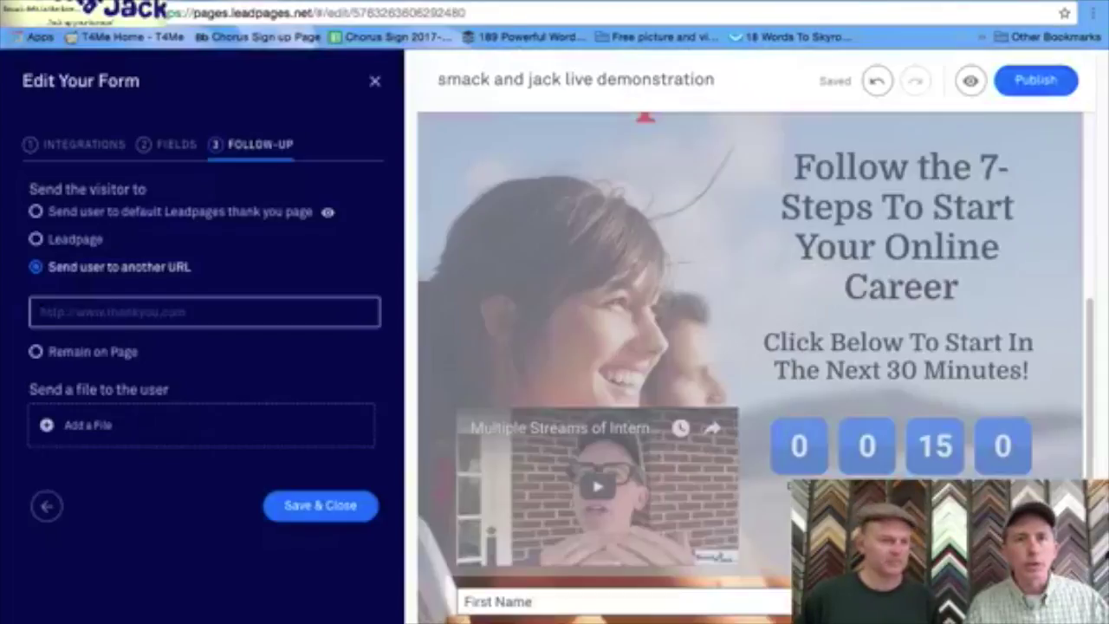
pyautogui.rightClick(141, 322)
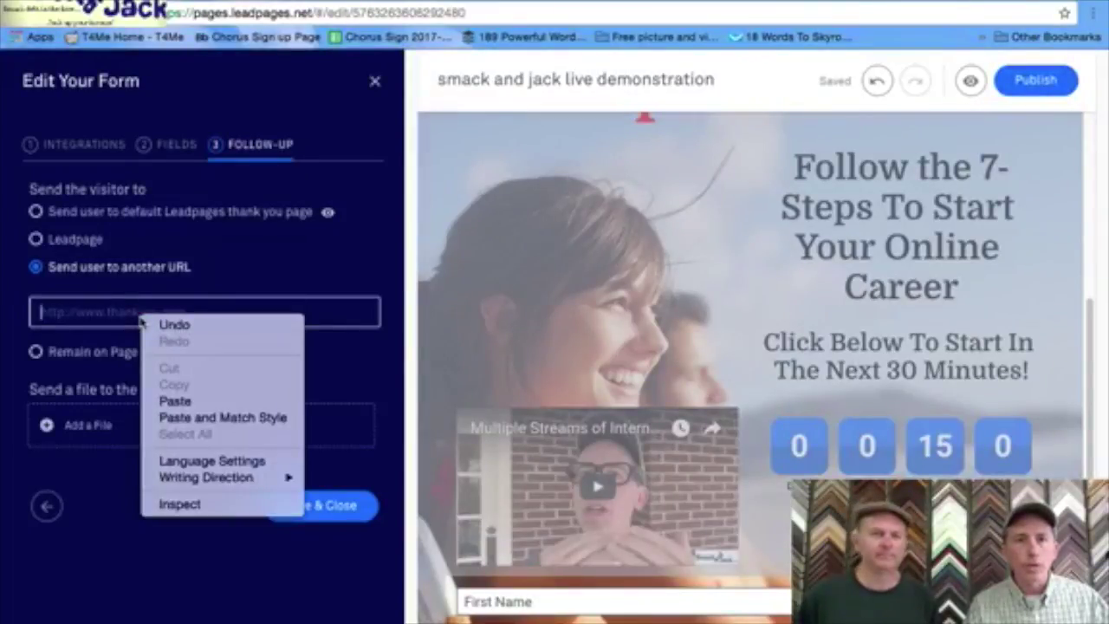
pyautogui.click(176, 401)
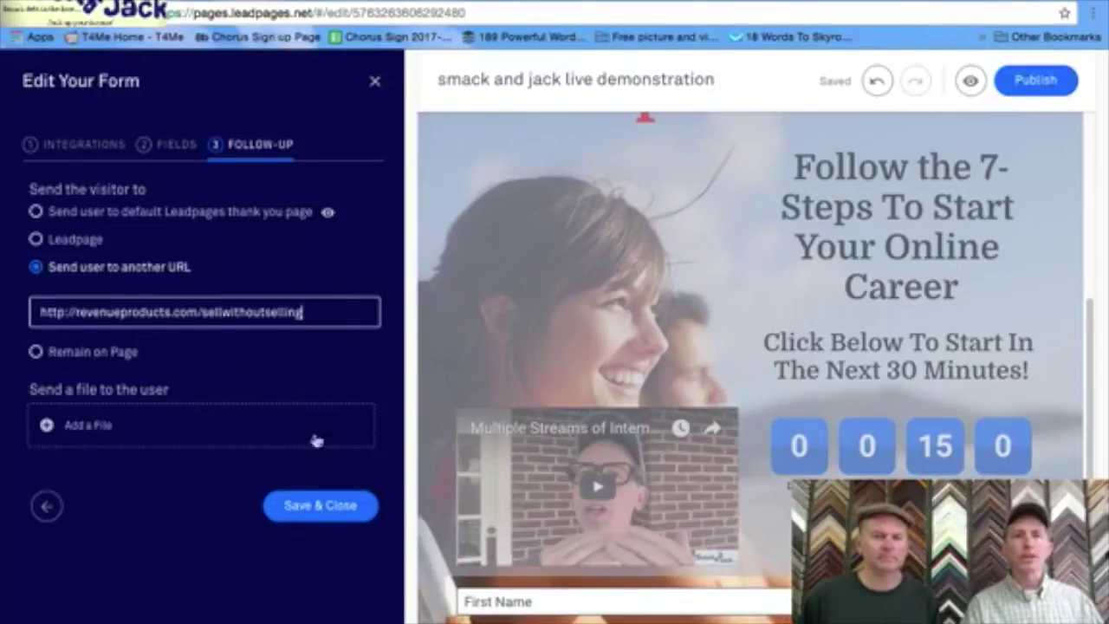
# - Save the opt-in form's settings and publish the landing page
pyautogui.click(321, 510)
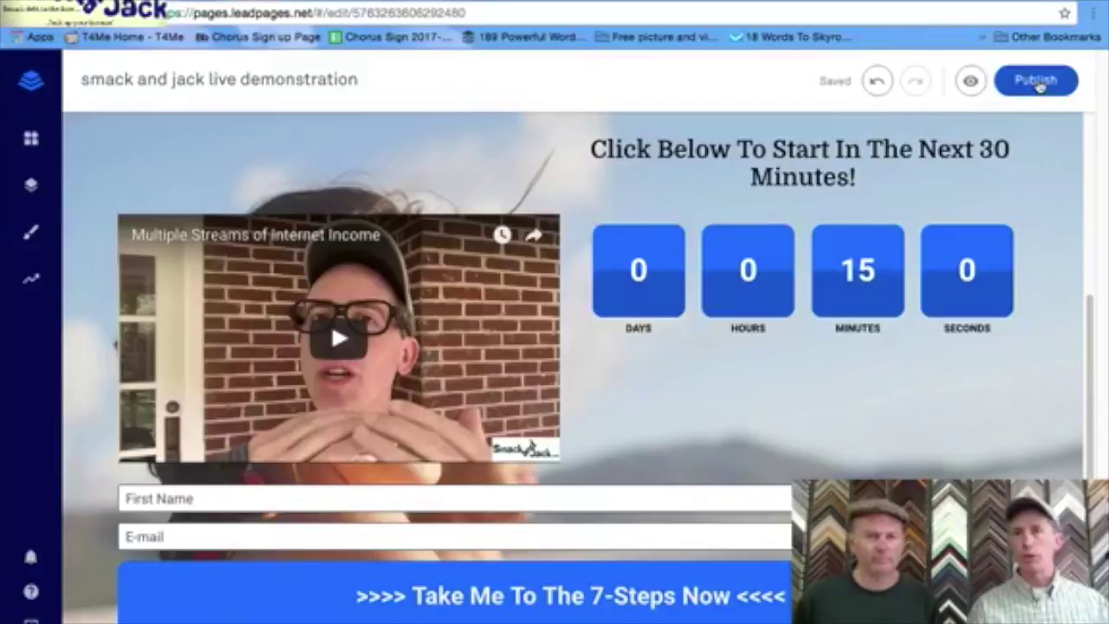
pyautogui.click(1023, 80)
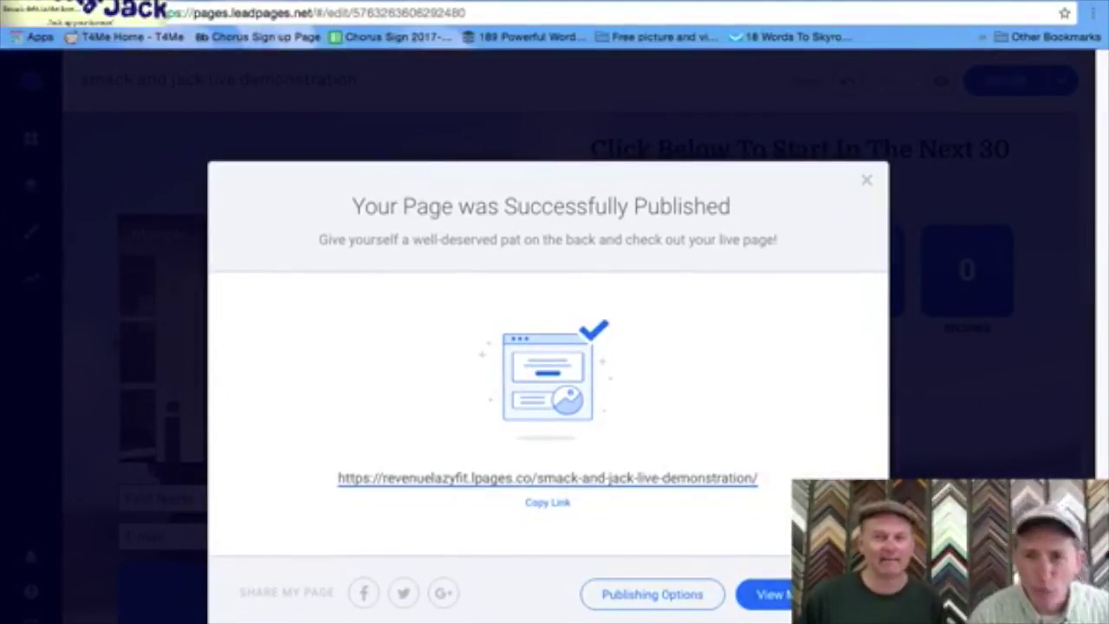
# - Open the published page and submit its opt-in form with a test first name and e-mail address
pyautogui.click(767, 595)
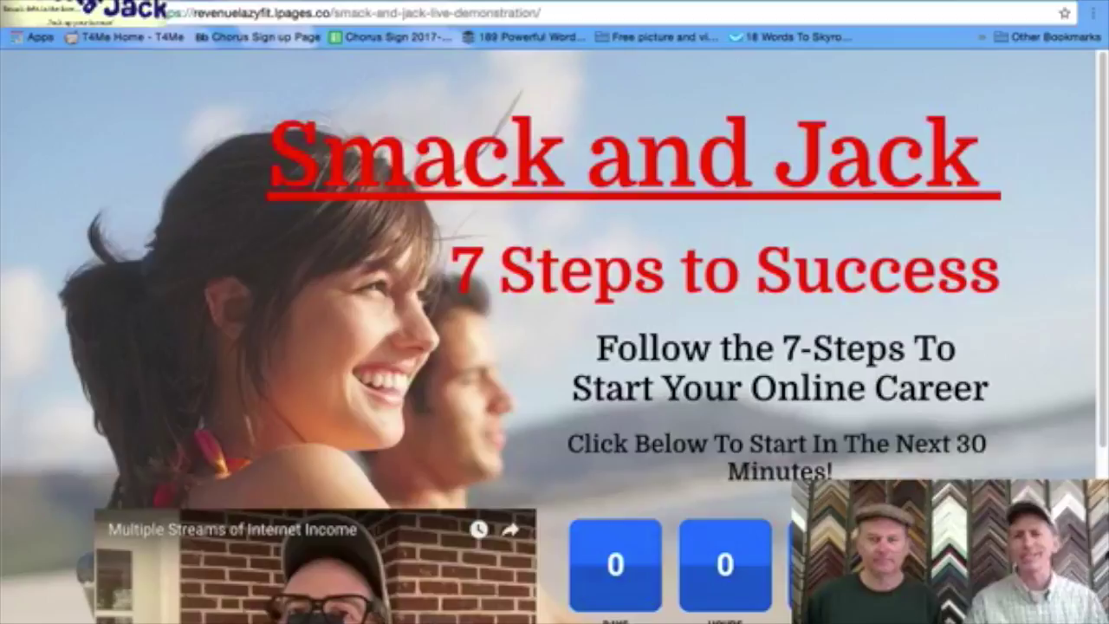
pyautogui.scroll(-3, 555, 329)
pyautogui.click(720, 502)
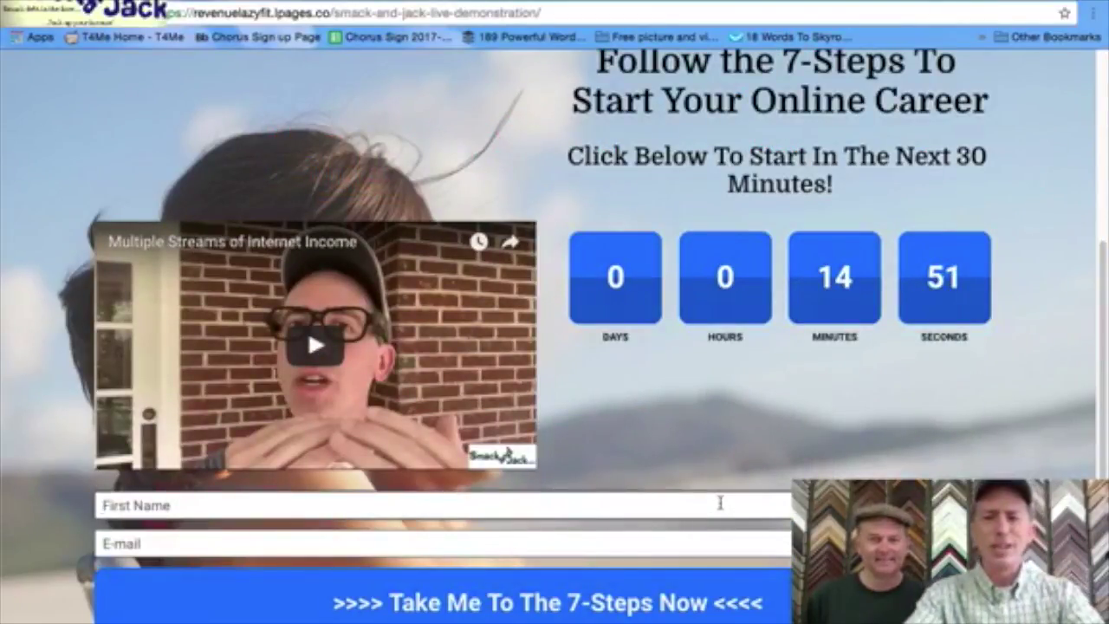
pyautogui.write('K')
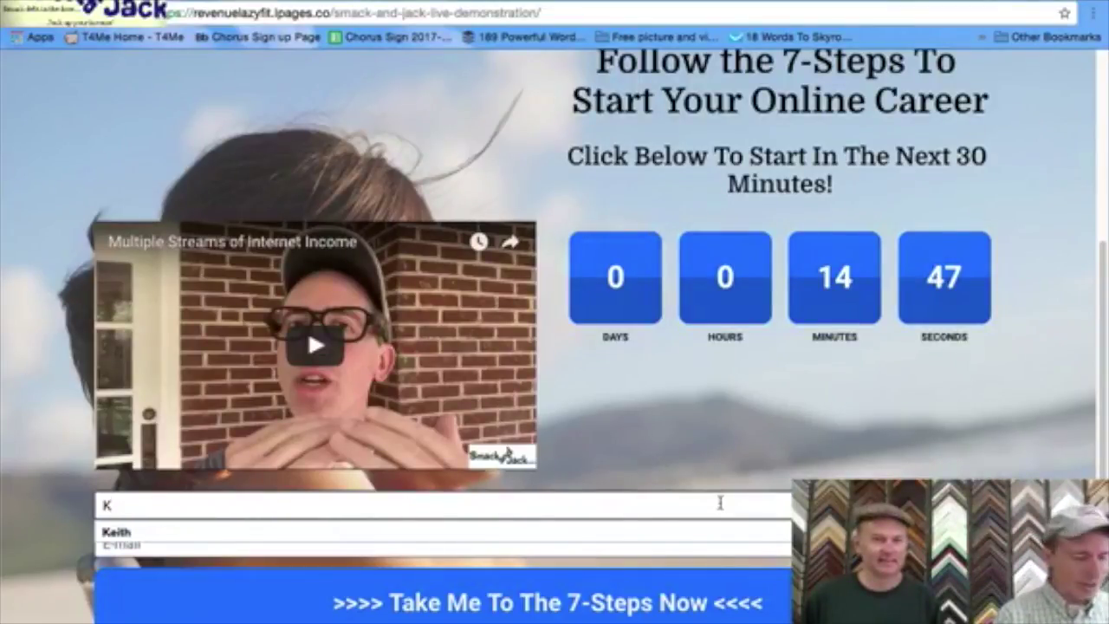
pyautogui.write('eith')
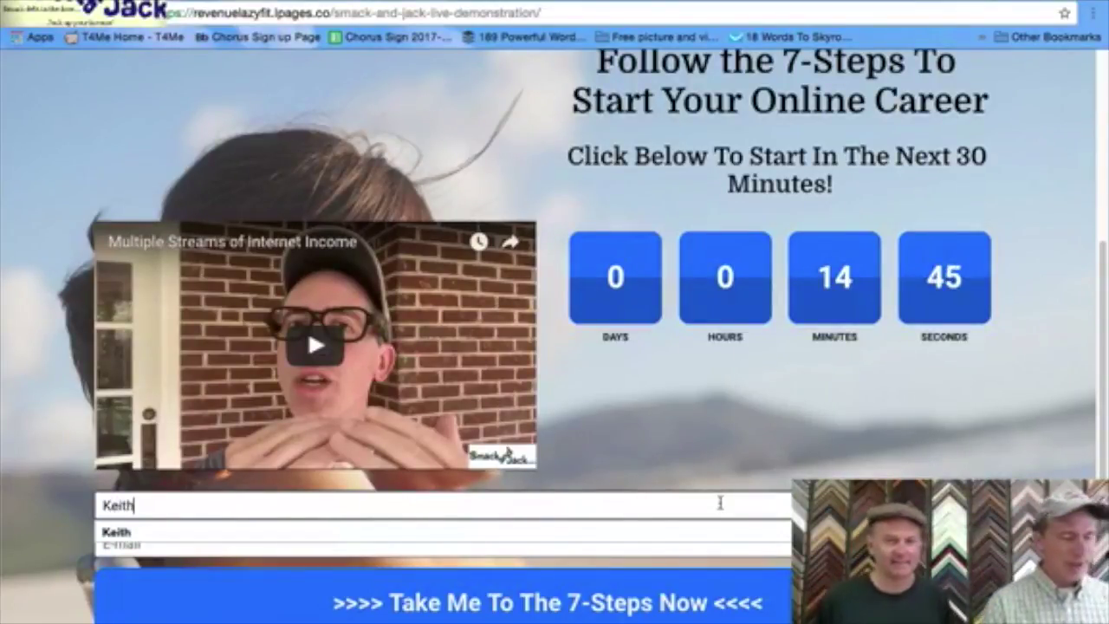
pyautogui.click(717, 544)
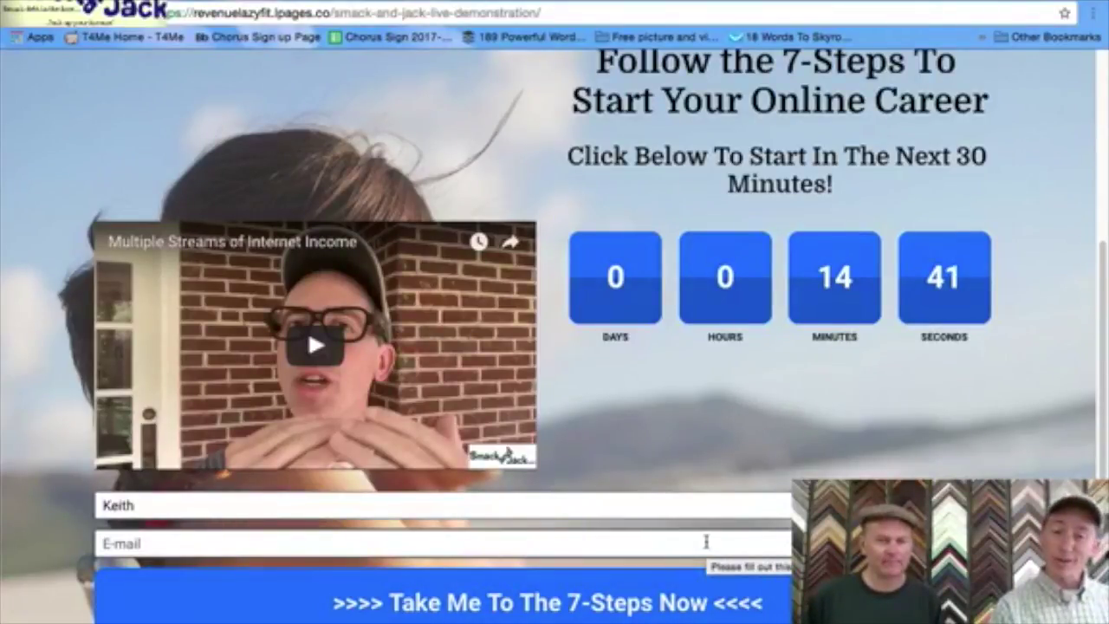
pyautogui.write('joel')
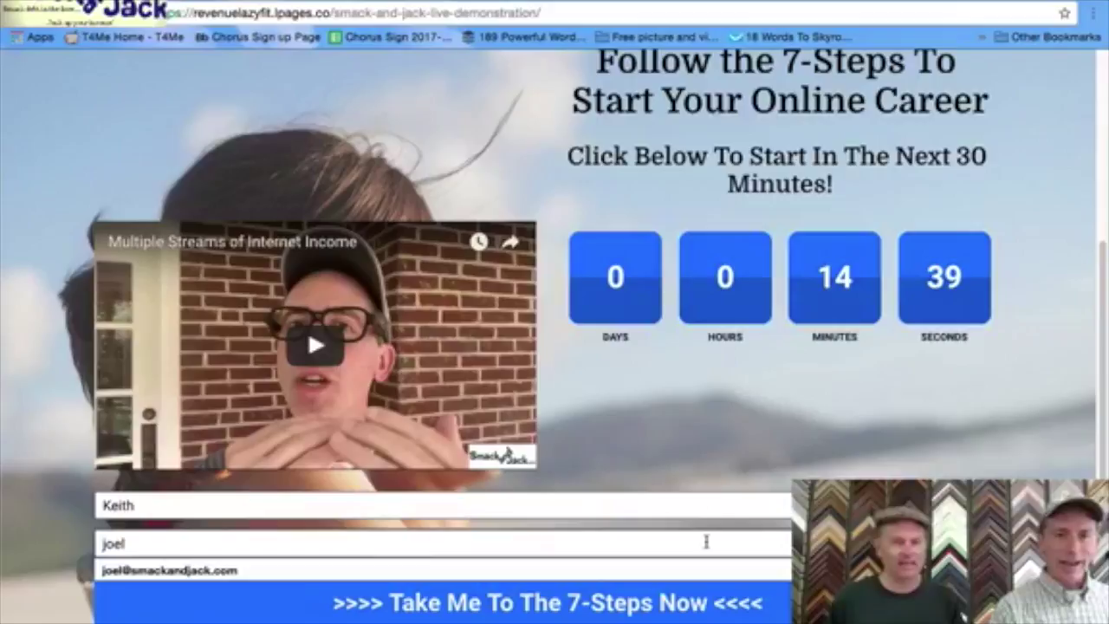
pyautogui.click(383, 572)
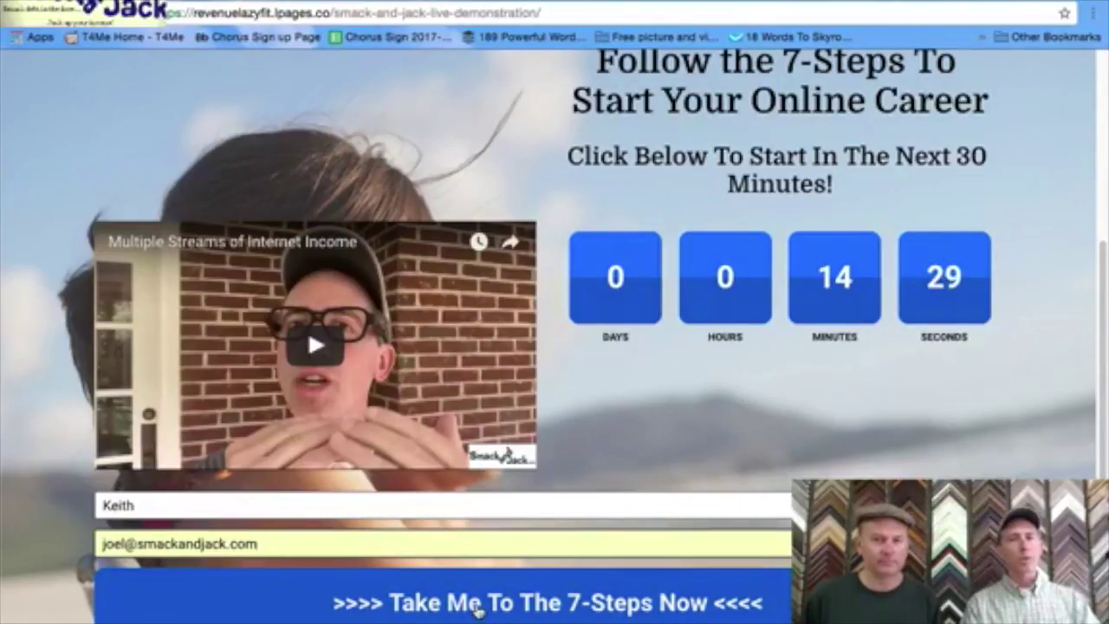
pyautogui.click(477, 611)
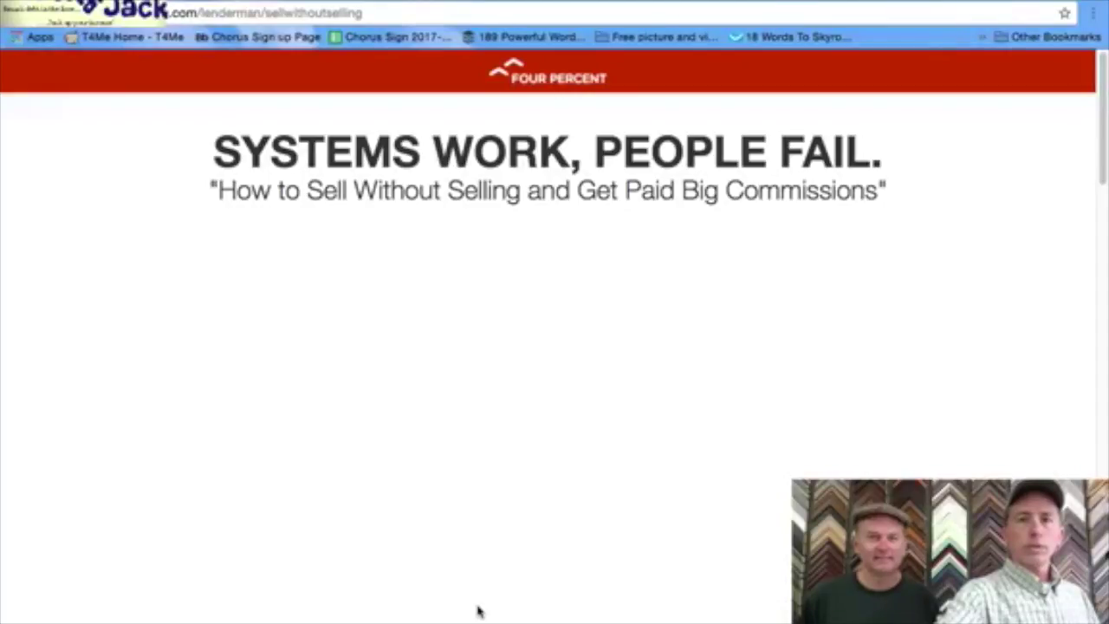
# - Adjust the playback volume on the Sell Without Selling page and look over its video and sign-up offer
pyautogui.press('XF86AudioLowerVolume')
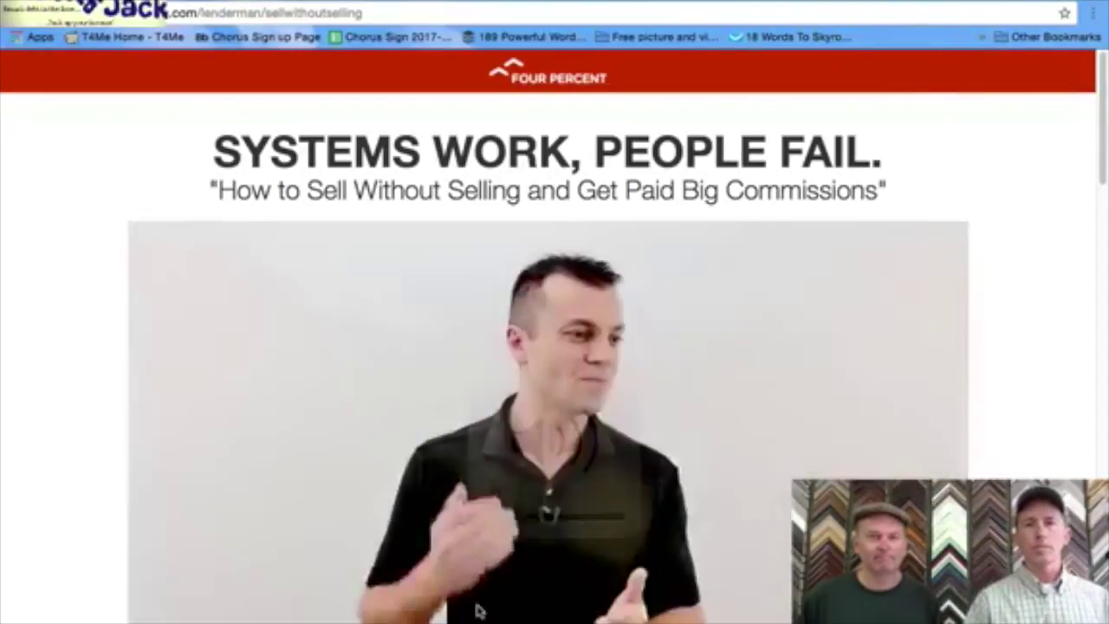
pyautogui.press('XF86AudioRaiseVolume')
pyautogui.press('XF86AudioRaiseVolume')
pyautogui.press('XF86AudioRaiseVolume')
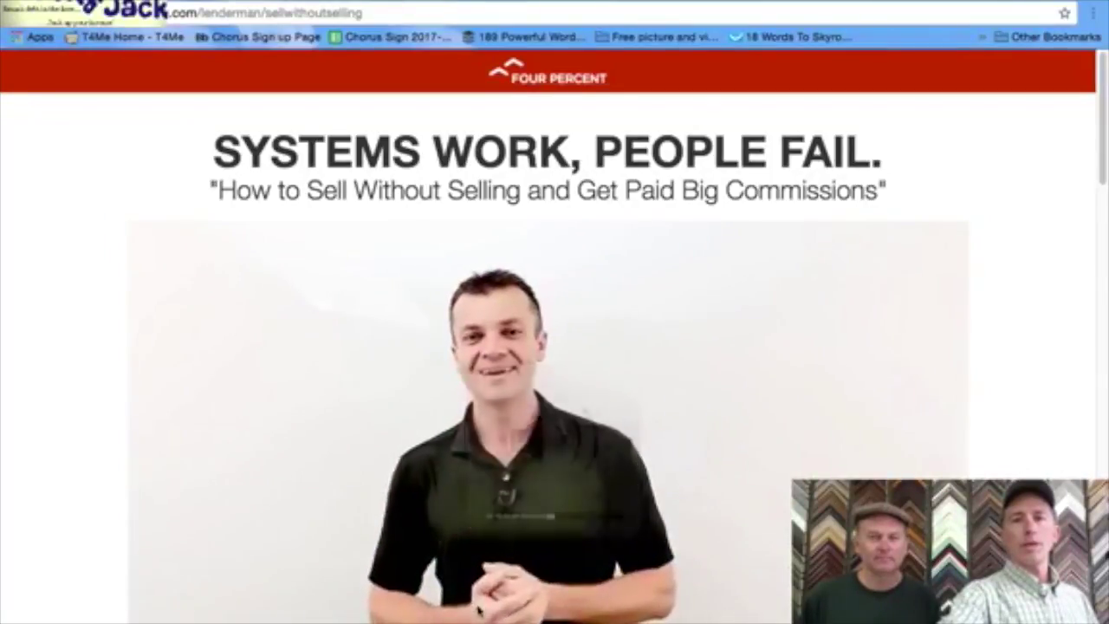
pyautogui.press('XF86AudioLowerVolume')
pyautogui.press('XF86AudioLowerVolume')
pyautogui.press('XF86AudioLowerVolume')
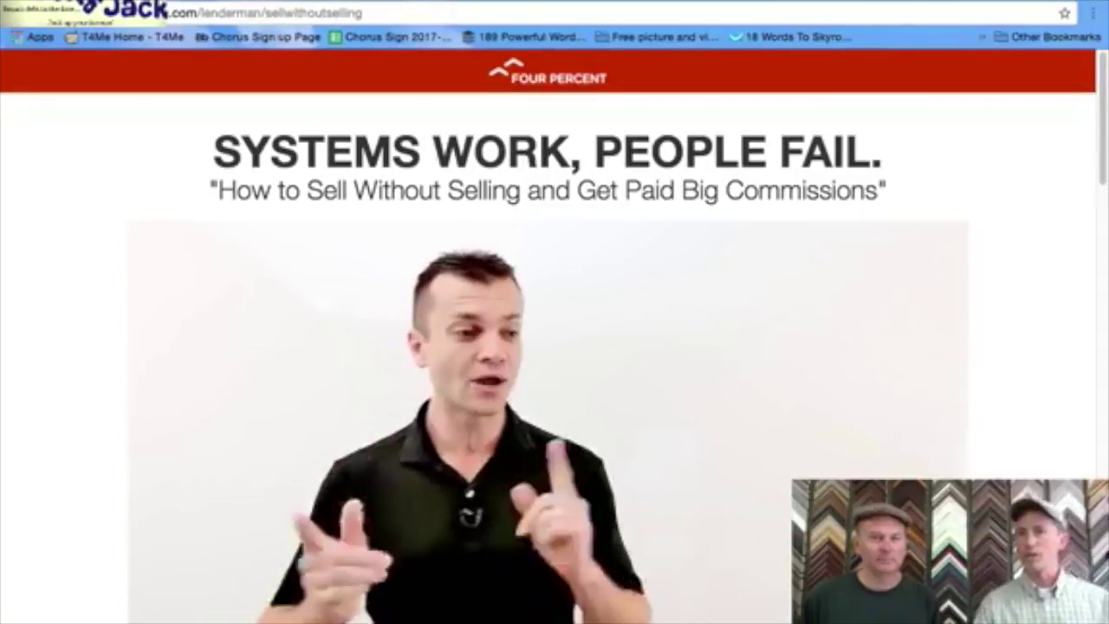
pyautogui.scroll(-4, 554, 346)
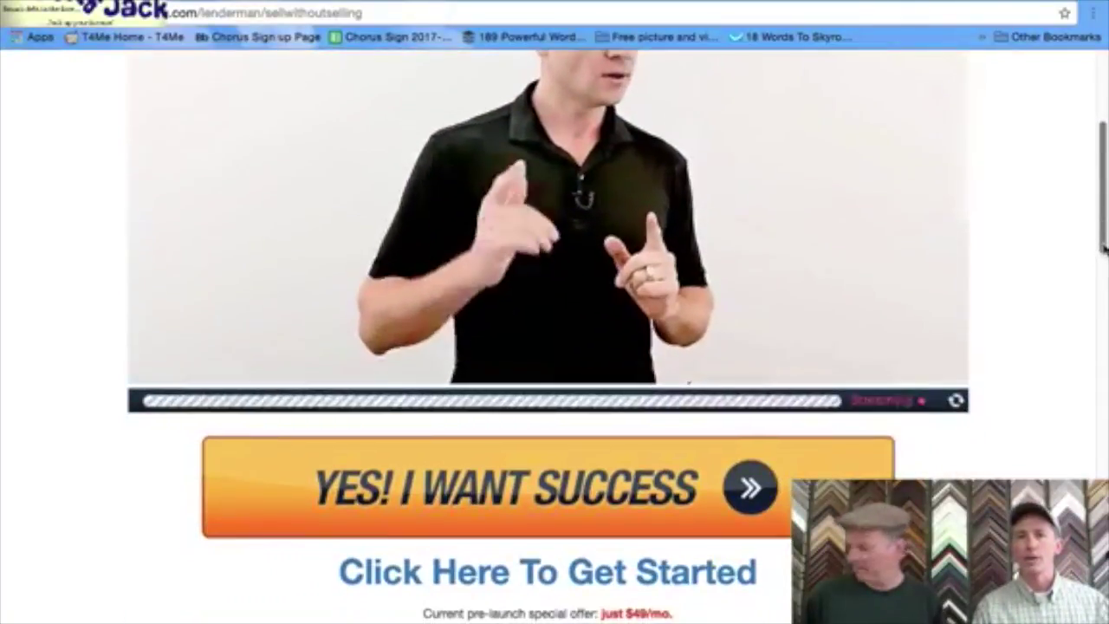
pyautogui.scroll(2, 554, 346)
pyautogui.scroll(2, 543, 415)
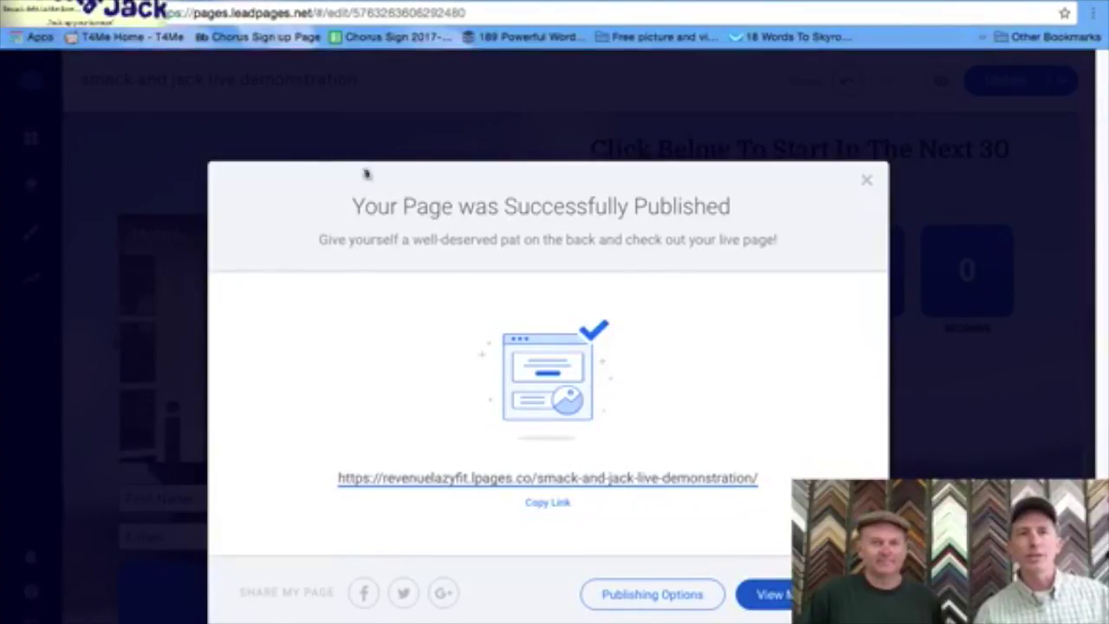
# - Return to Leadpages, close the publishing confirmation and review the page's headline area
pyautogui.click(867, 184)
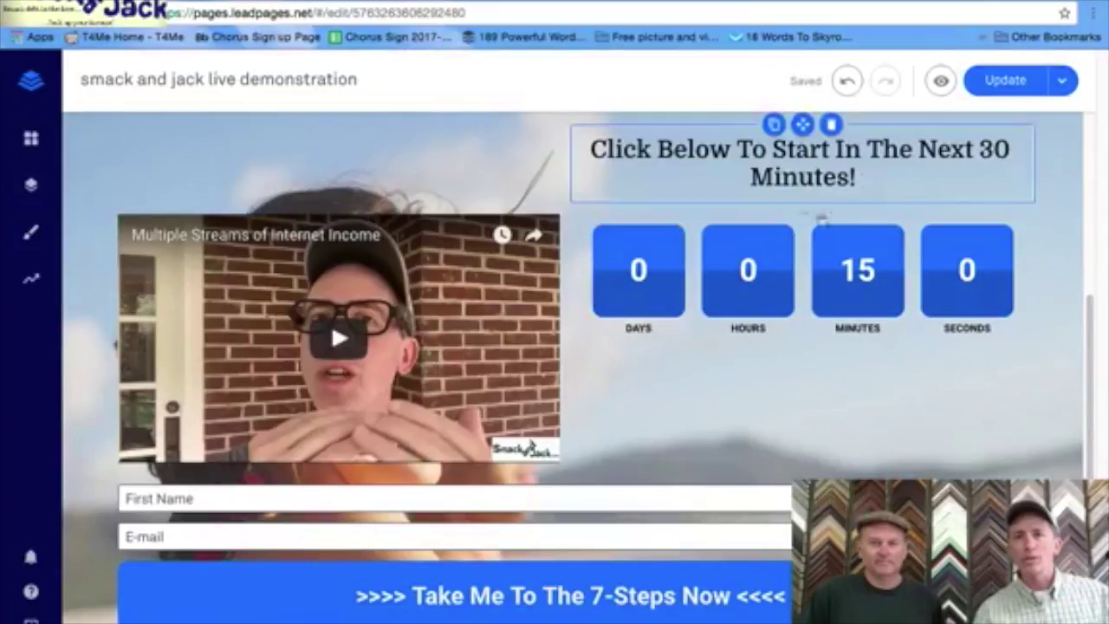
pyautogui.scroll(3, 661, 355)
pyautogui.scroll(3, 661, 356)
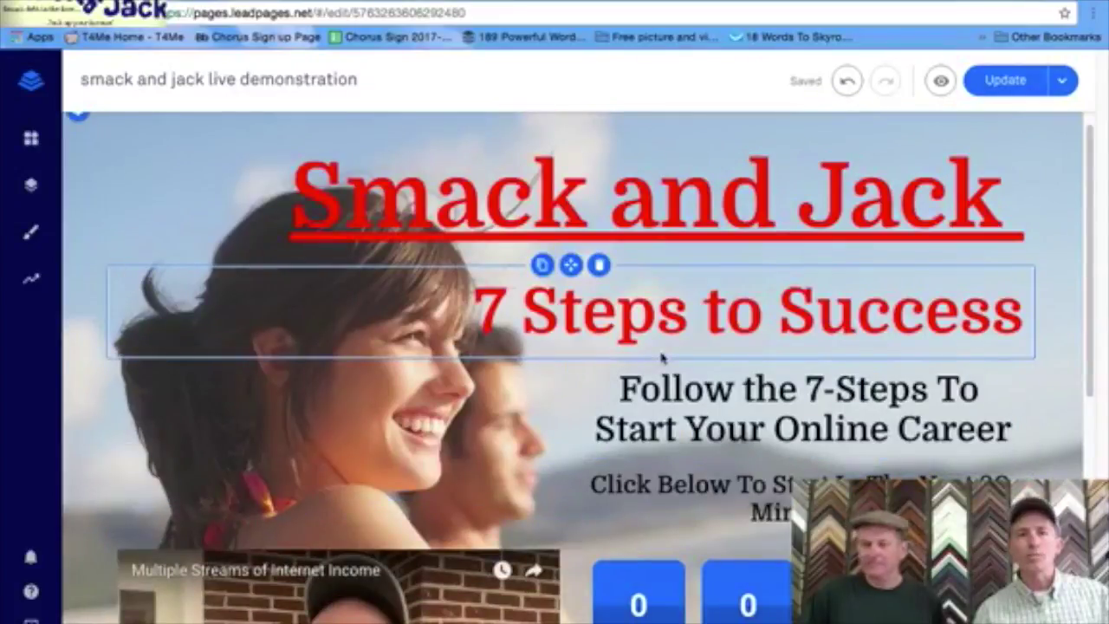
pyautogui.scroll(-1, 602, 345)
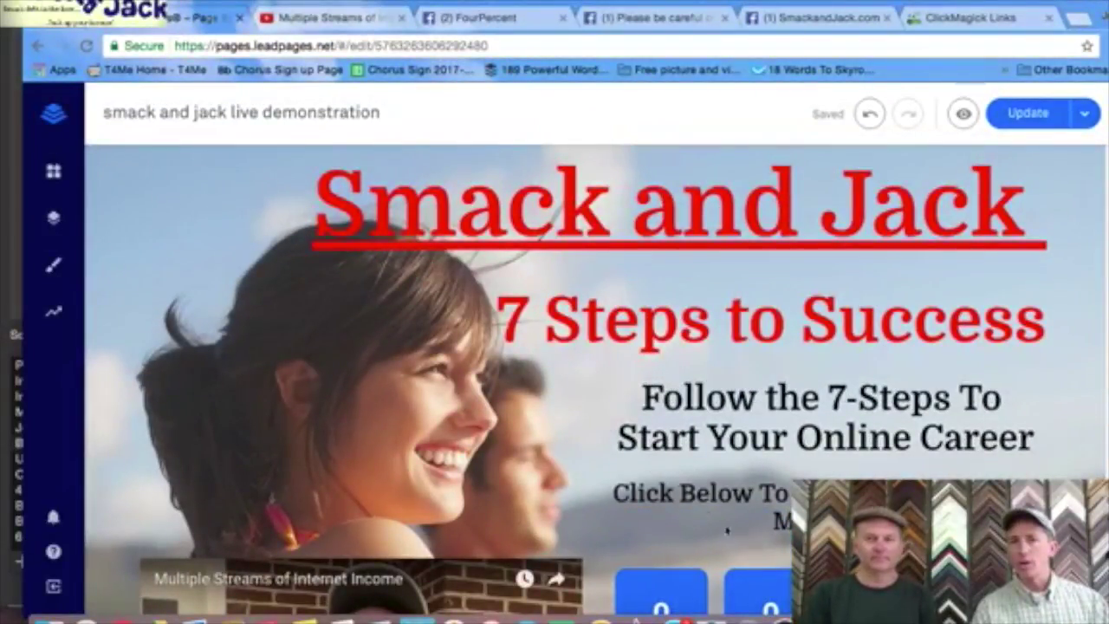
# - Switch to OBS and change the live scene to "Joke of the Day/General"
pyautogui.press('super+Tab')
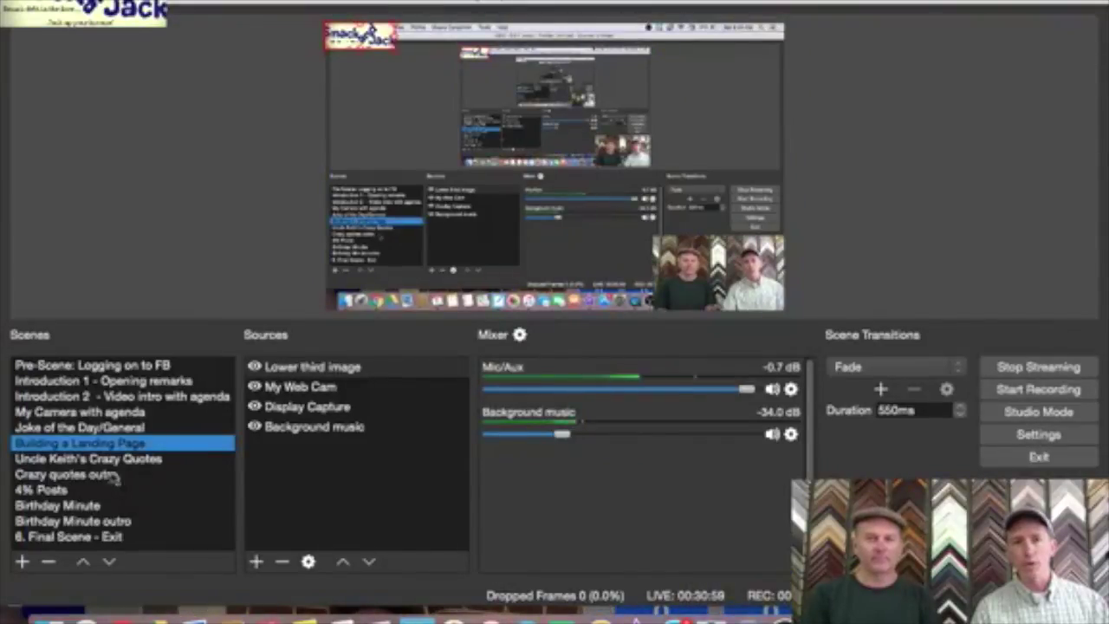
pyautogui.click(65, 430)
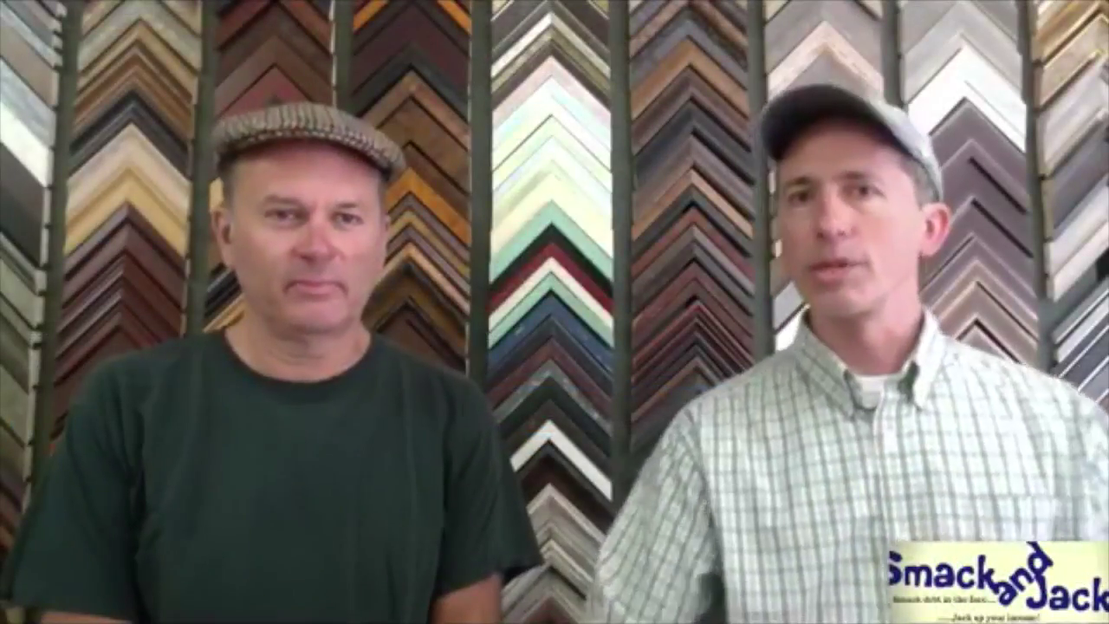